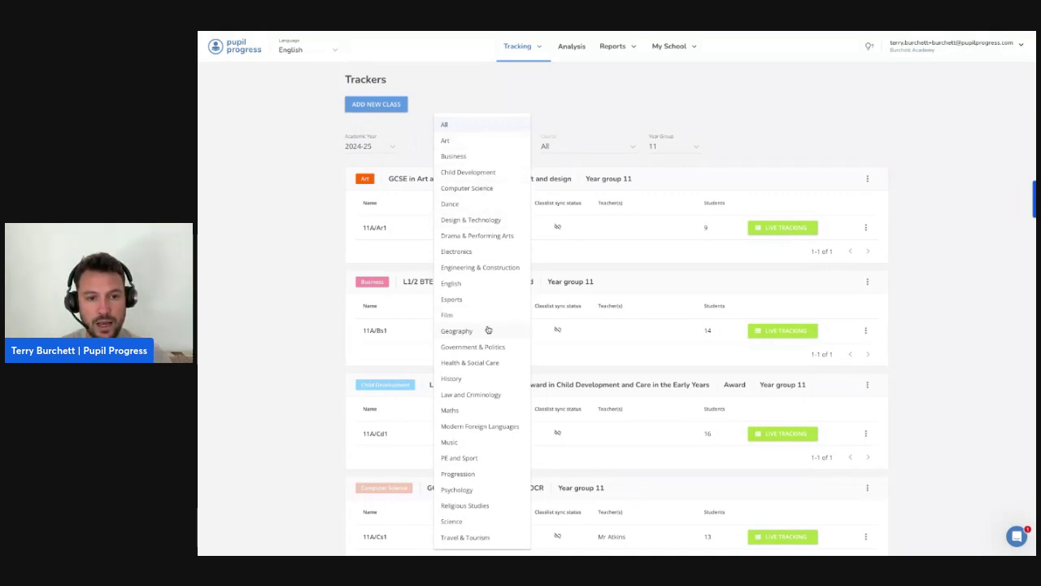
Filter the trackers to the English subject area and the GCSE in English Language course
left_click(482, 287)
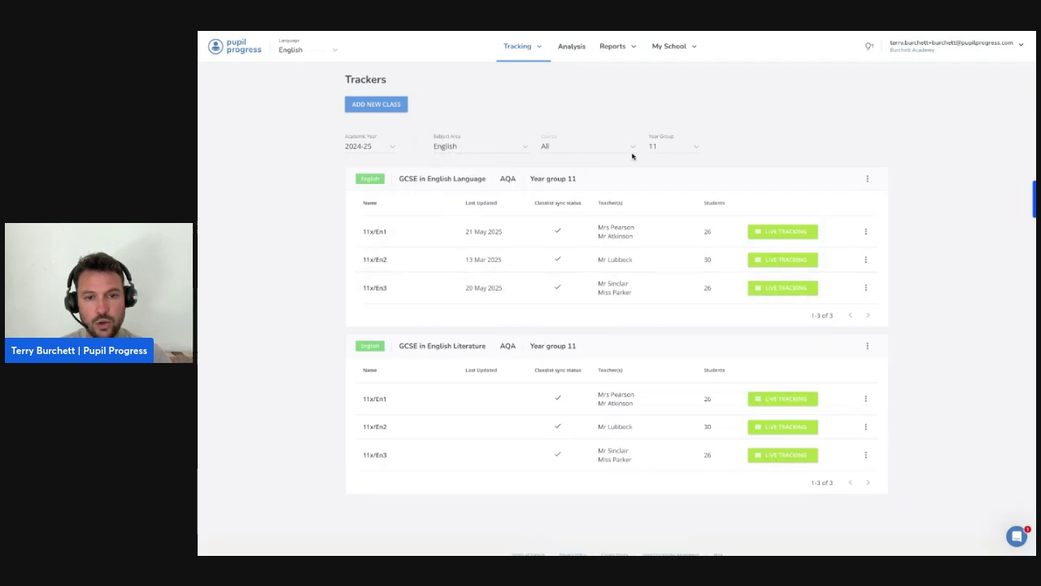
left_click(607, 153)
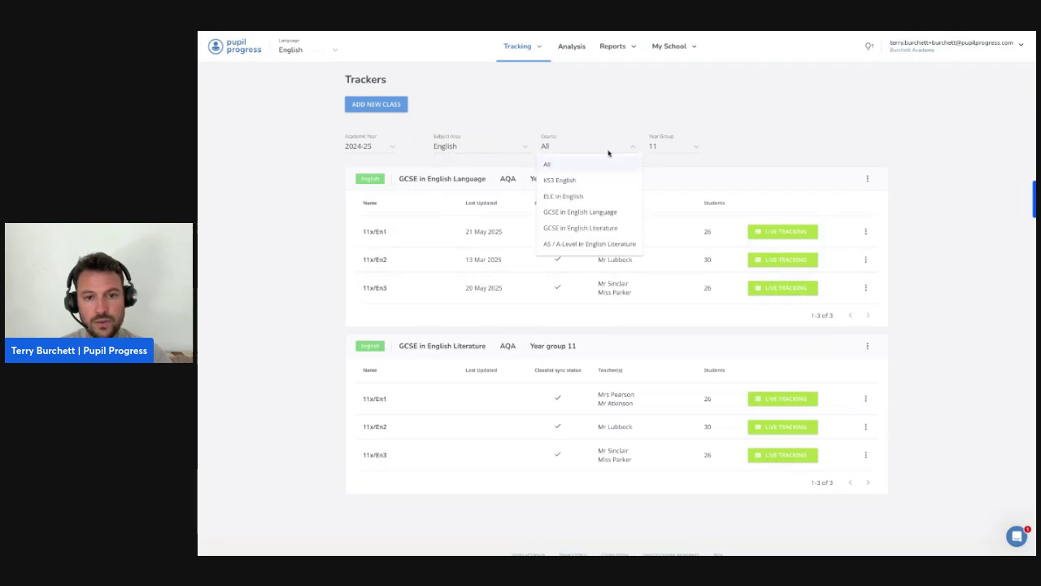
left_click(609, 213)
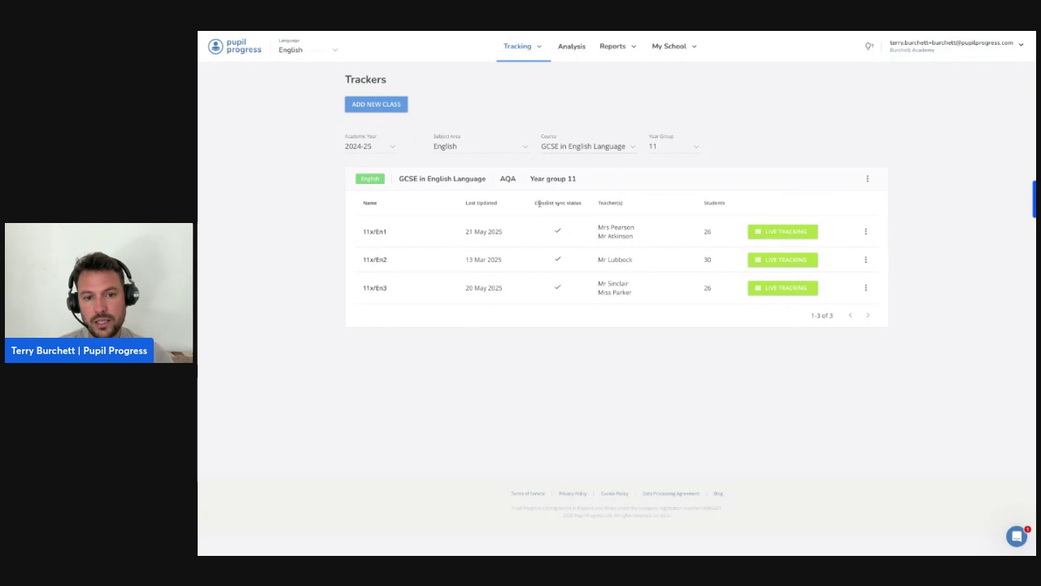
Check the class list sync status of class 11x/En3 and open its live tracking sheet
mouse_move(557, 289)
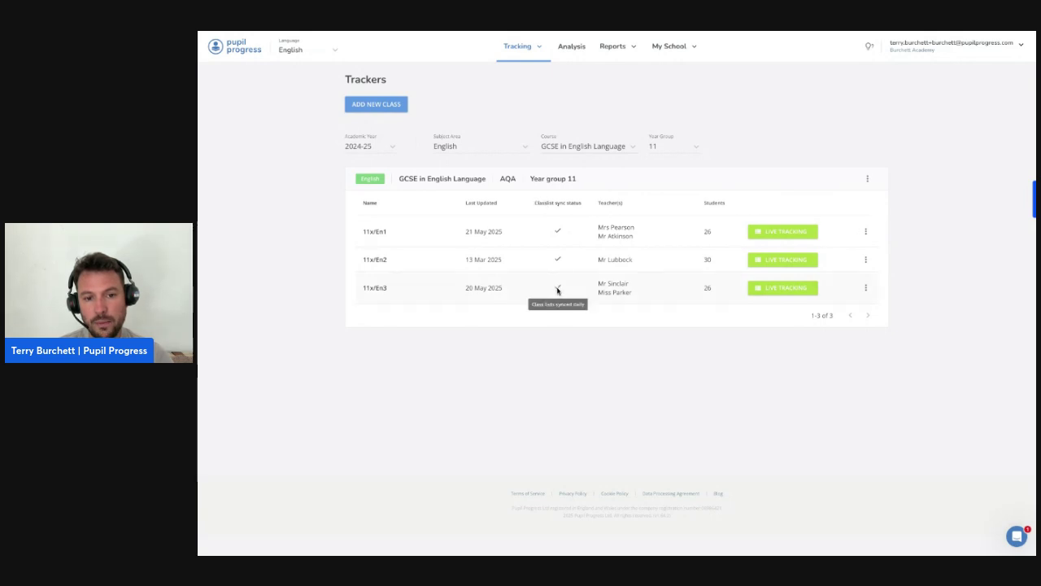
left_click_drag(465, 288, 502, 289)
left_click(610, 287)
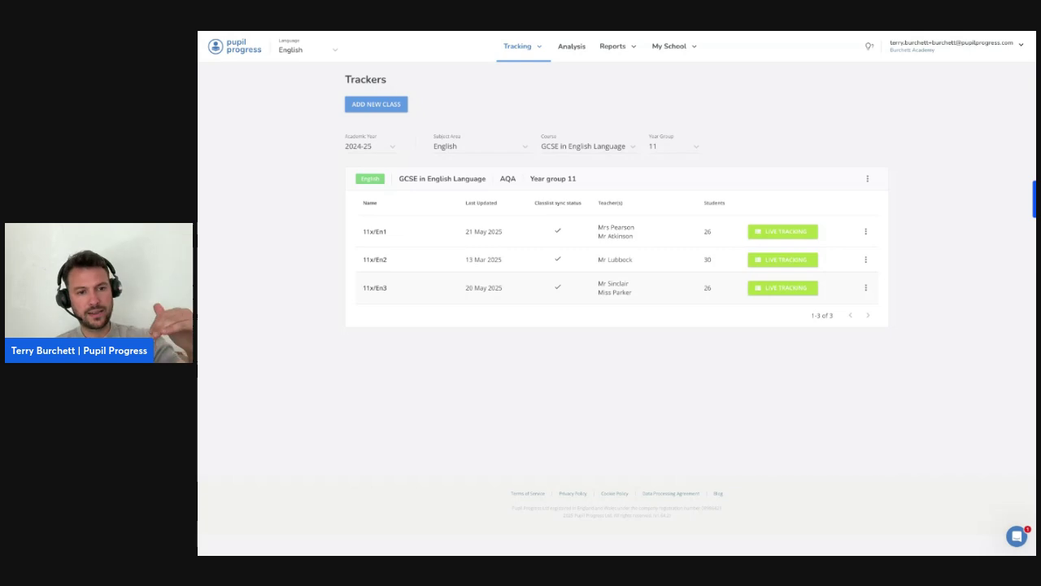
left_click(786, 290)
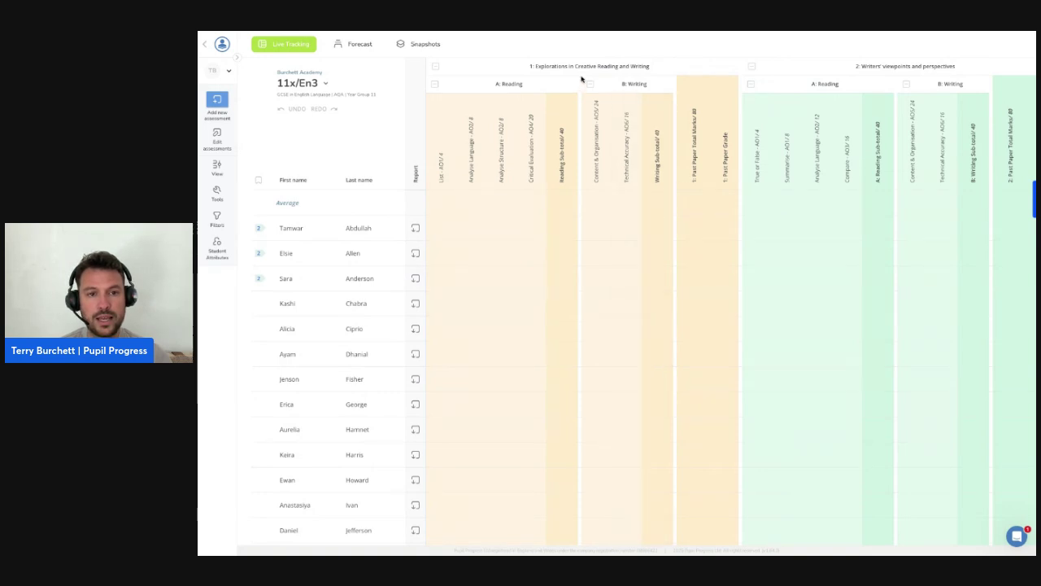
Enter the first student's paper 1 marks: 4, 6, 3 and 6 for Reading, 3 and 16 for Writing
scroll(664, 255, "right", 3)
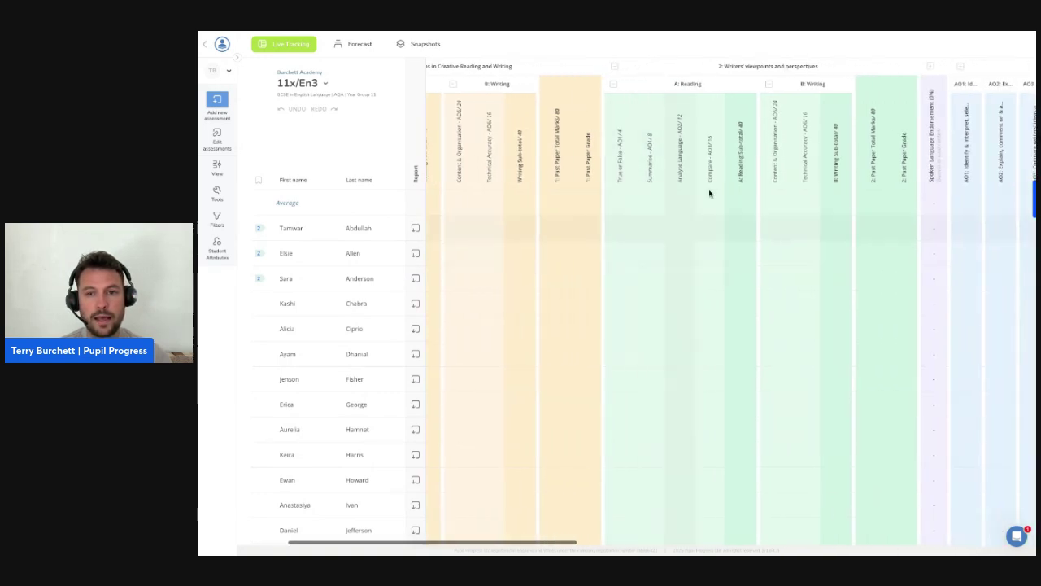
scroll(736, 211, "left", 3)
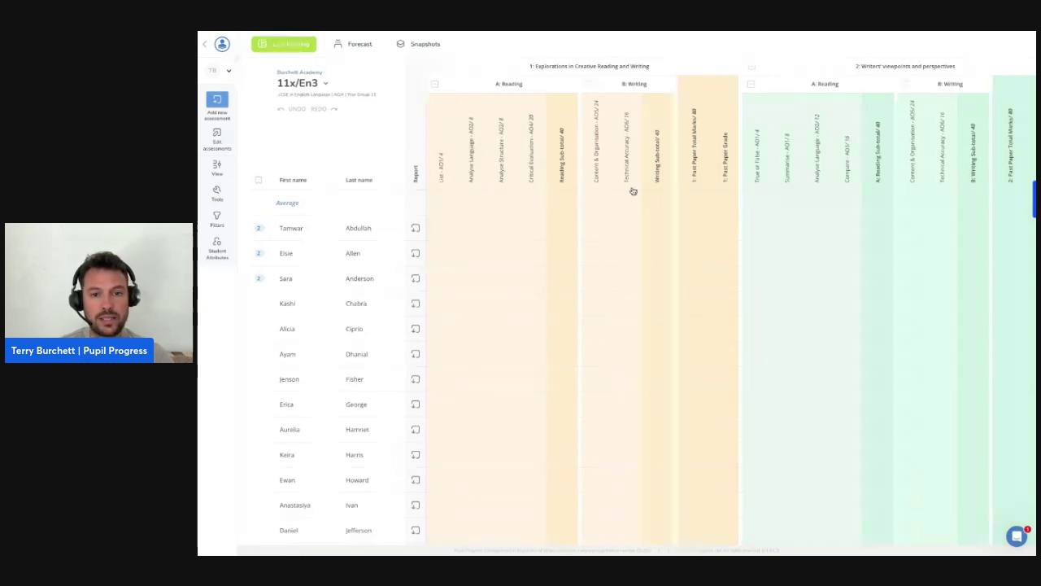
scroll(745, 193, "right", 1)
scroll(745, 192, "right", 1)
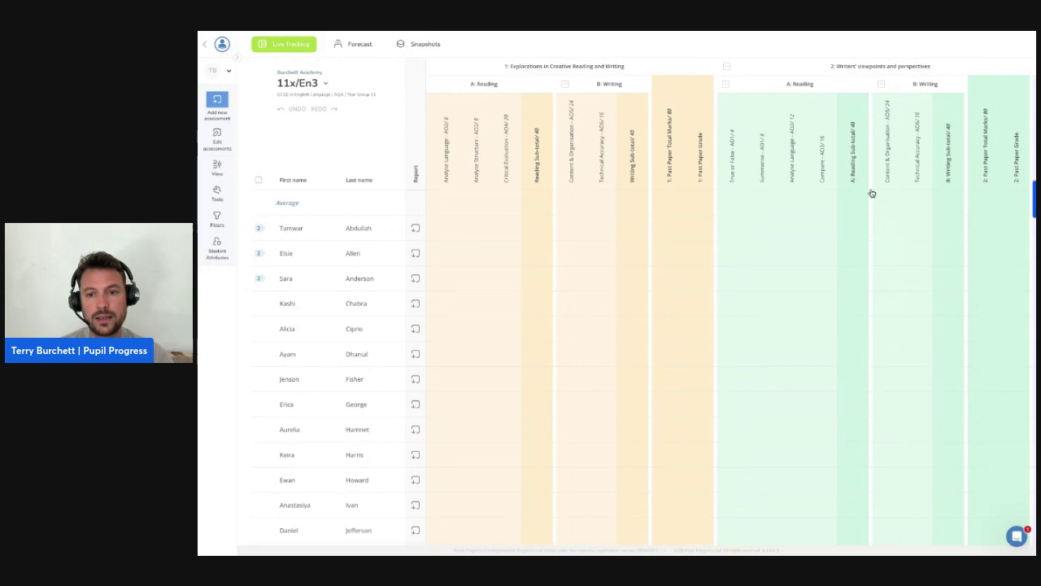
scroll(570, 244, "left", 2)
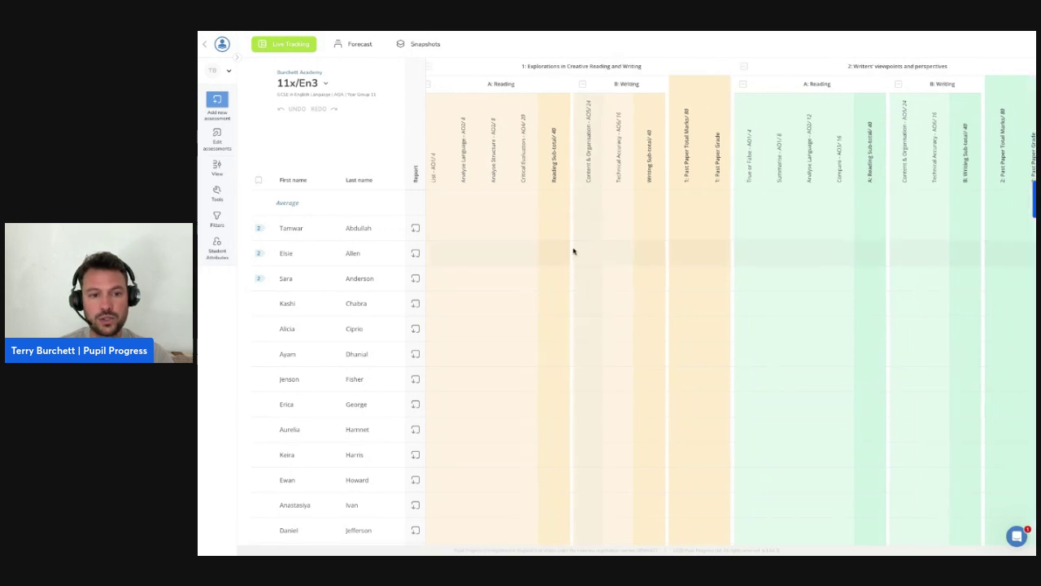
left_click(442, 232)
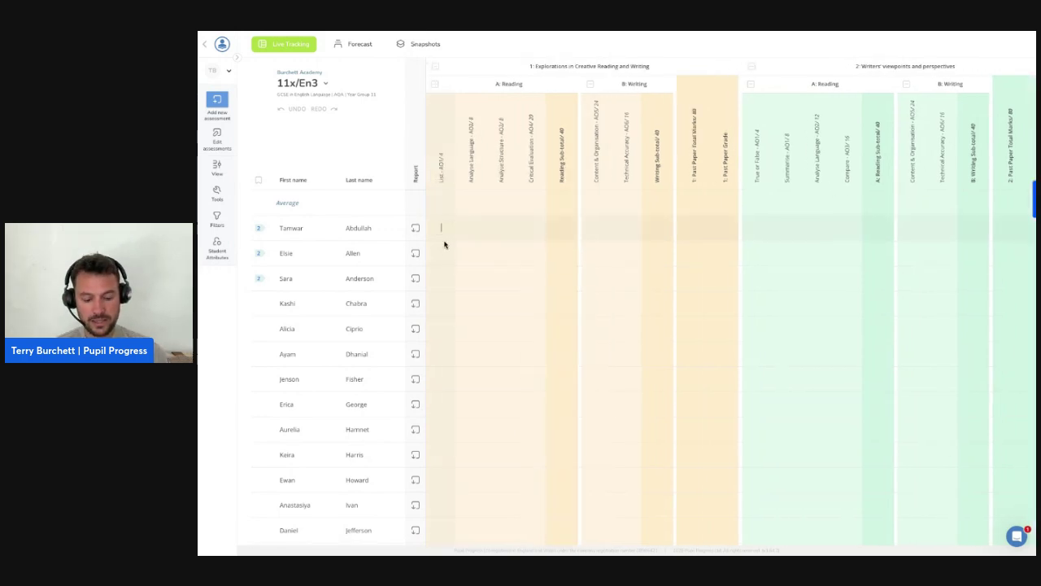
type("4")
key("Tab")
type("6")
key("Tab")
type("3")
key("Tab")
type("4")
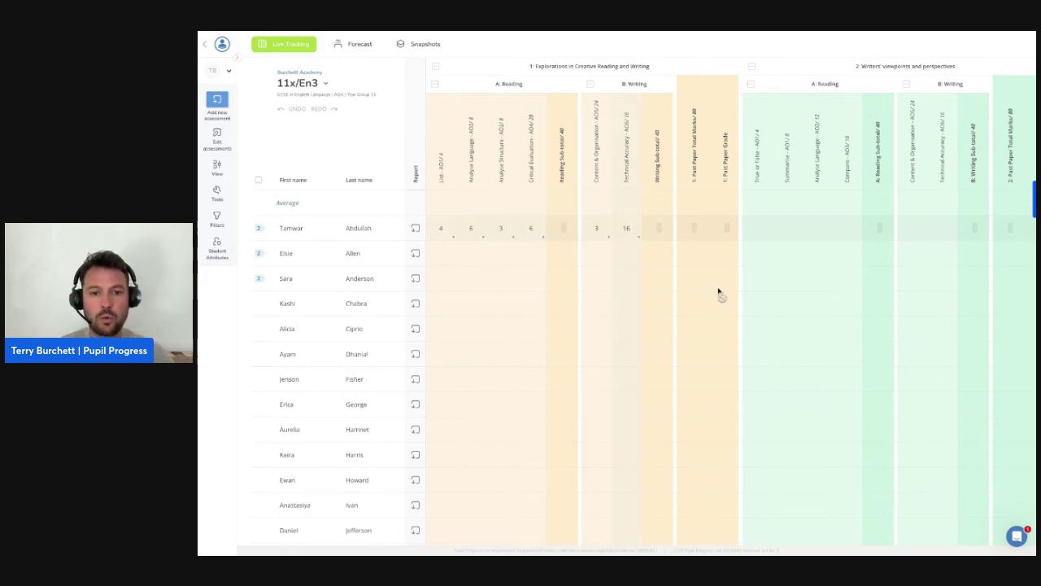
left_click(521, 254)
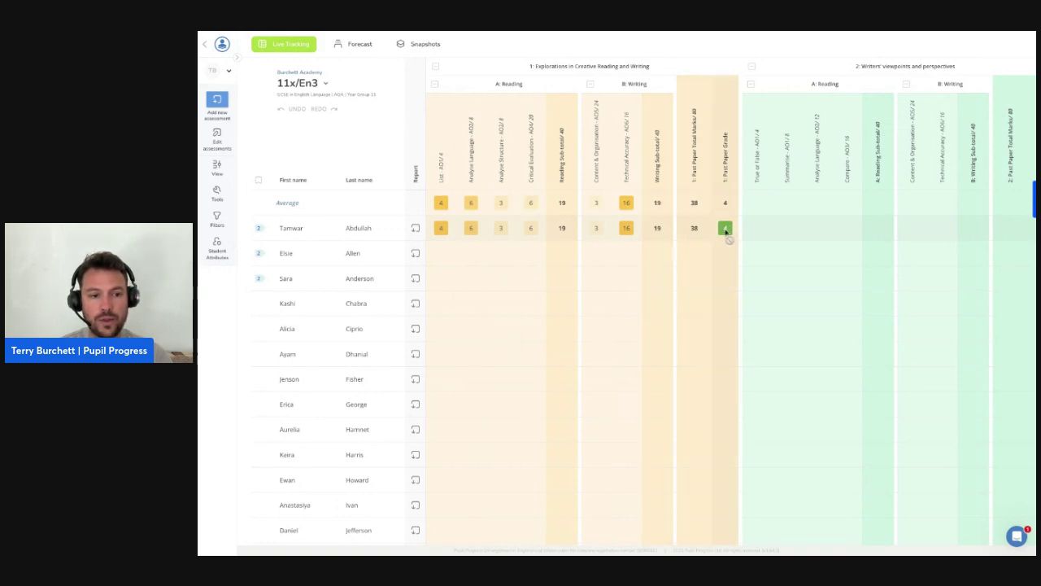
Preview the June 2024 grade boundaries with a 3% adjustment and leave the dialog without saving
scroll(728, 232, "right", 10)
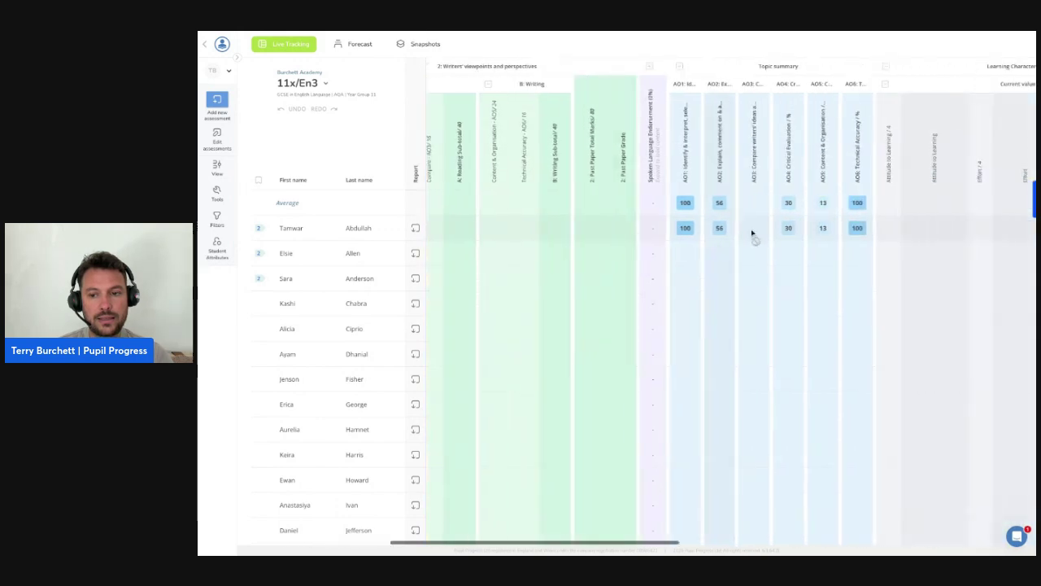
scroll(796, 234, "right", 5)
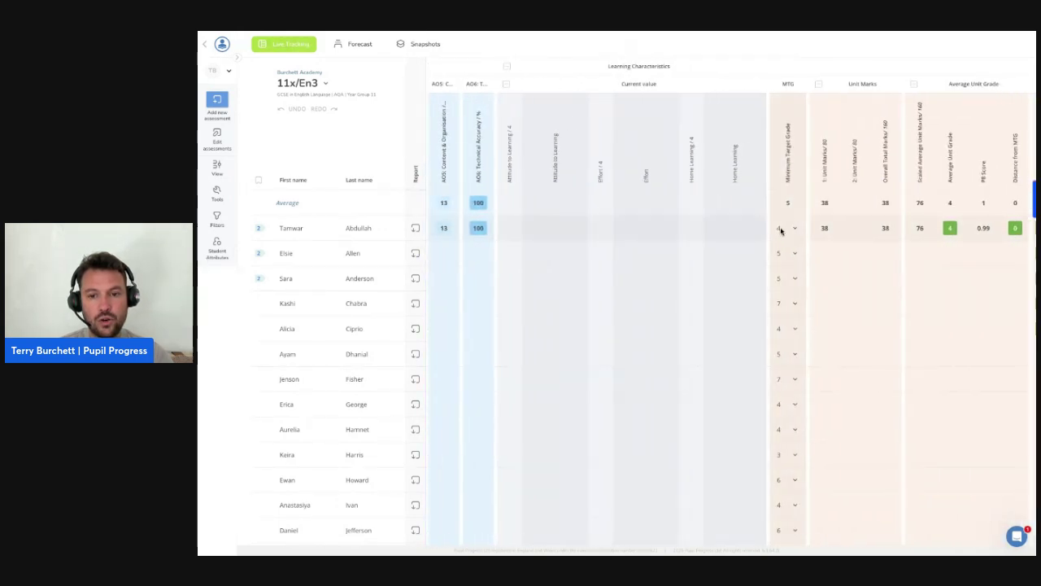
scroll(781, 231, "left", 10)
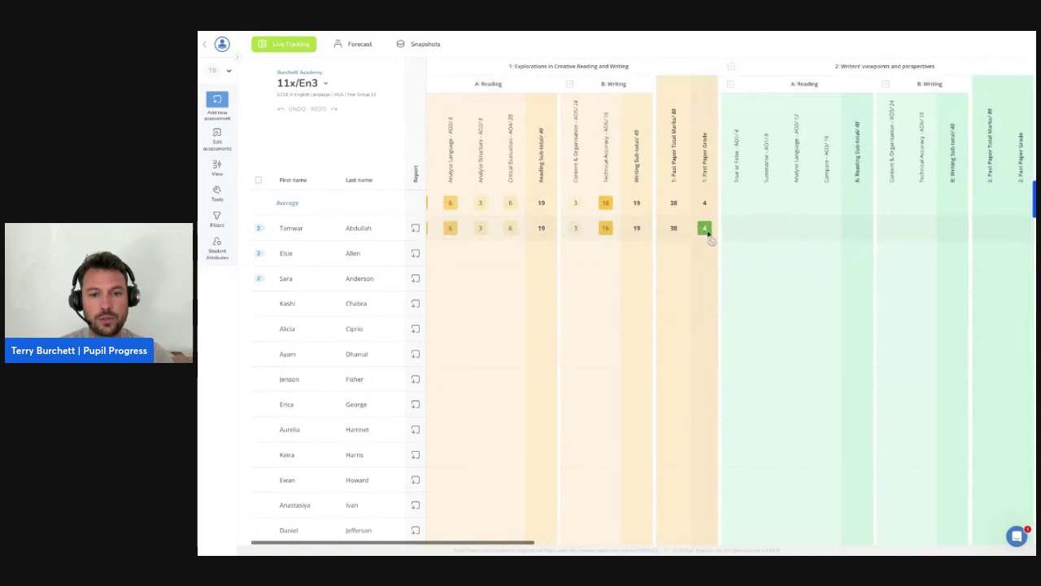
scroll(707, 231, "left", 2)
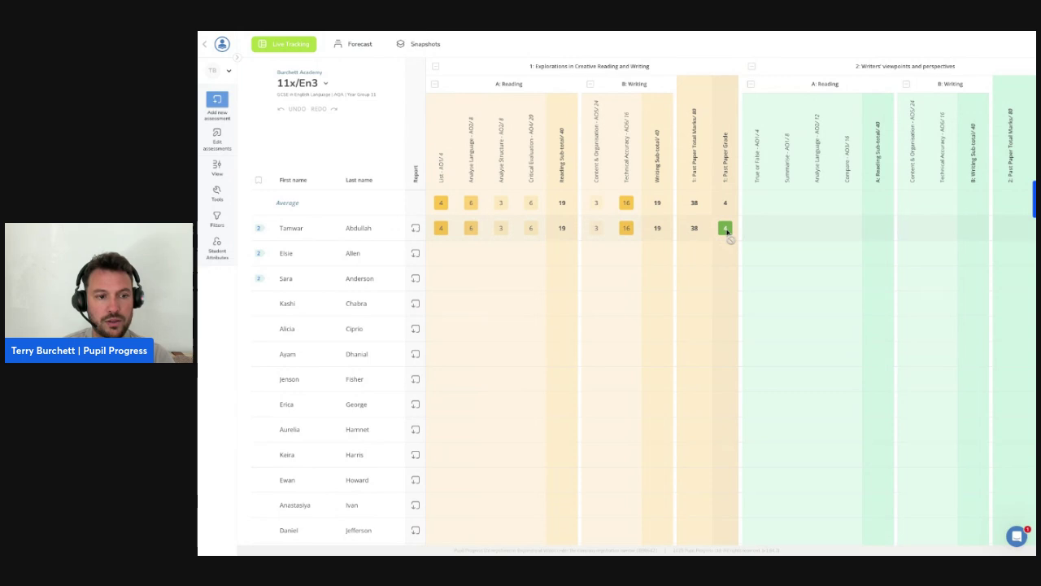
left_click(218, 194)
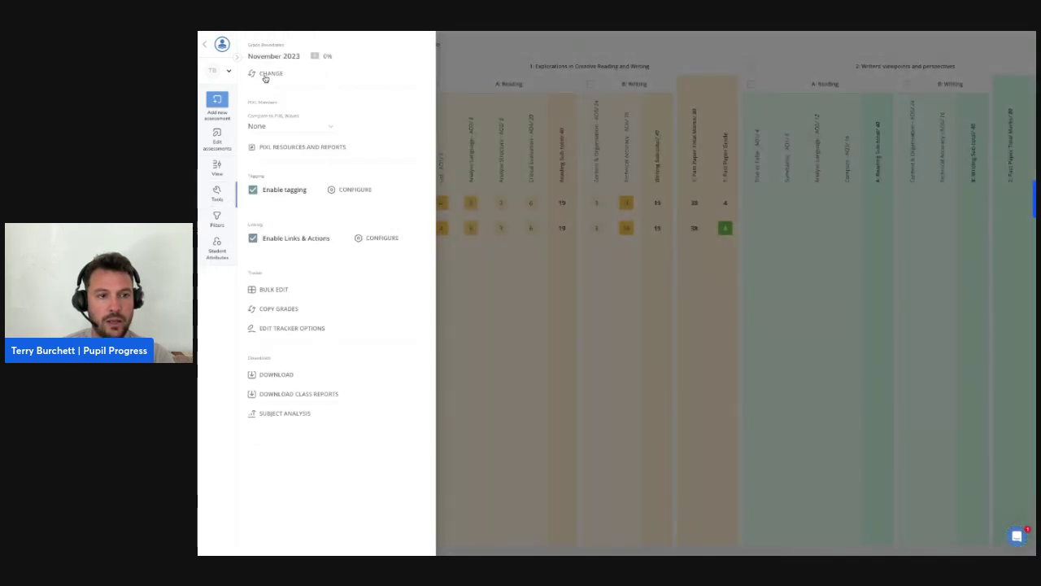
left_click(271, 74)
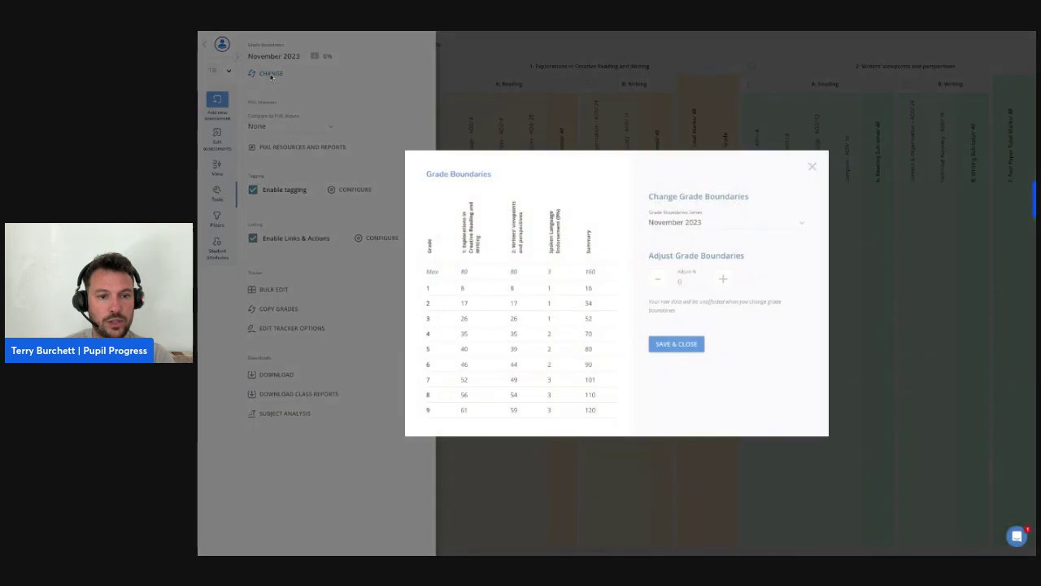
left_click(669, 225)
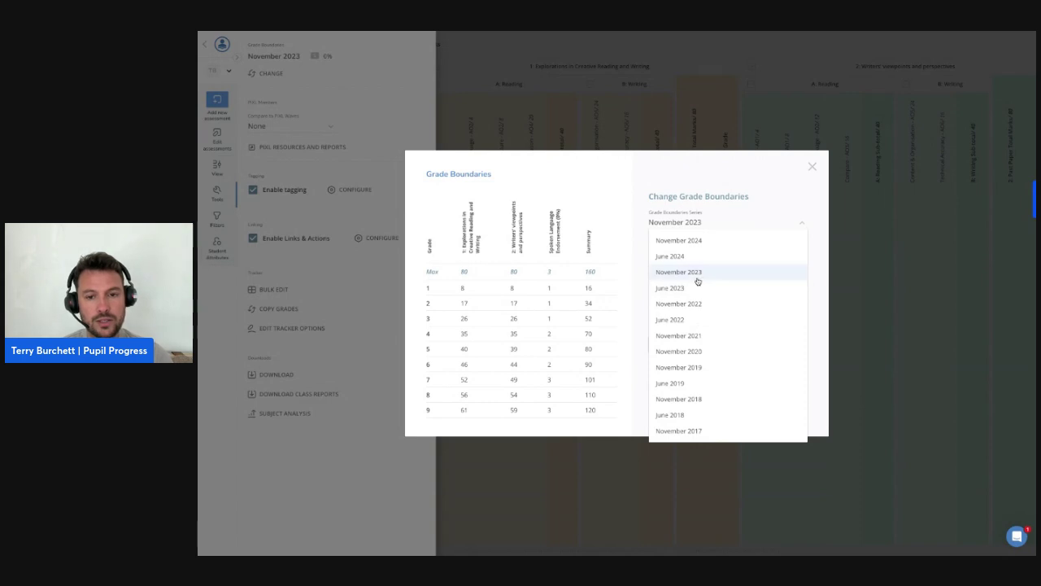
left_click(690, 260)
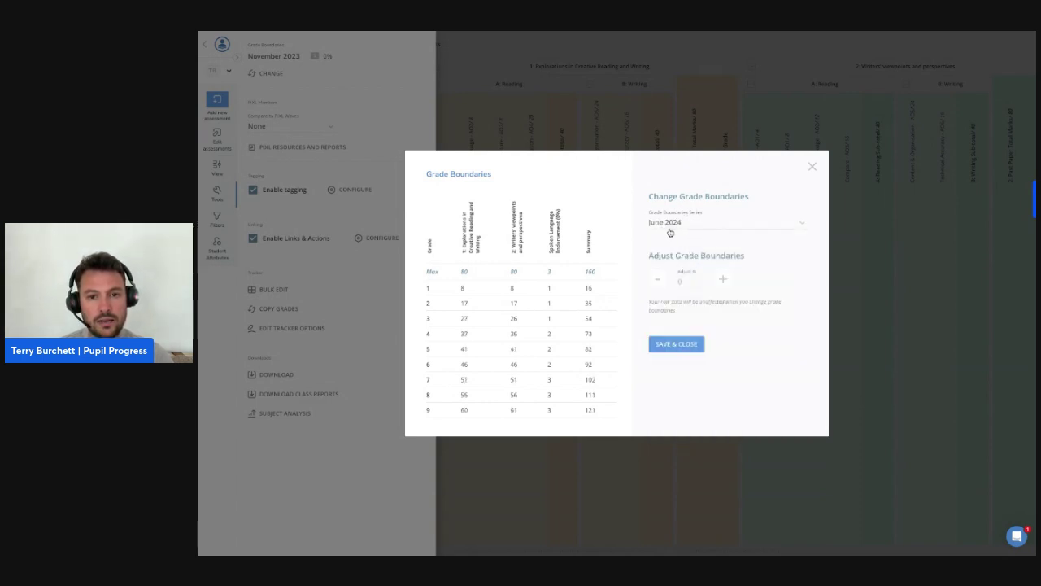
left_click(724, 283)
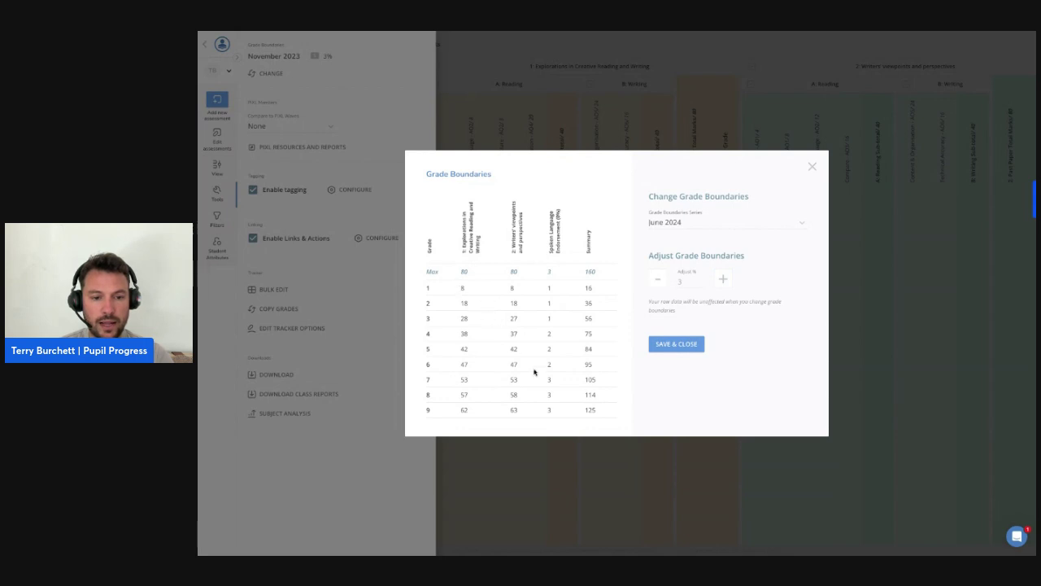
left_click(813, 168)
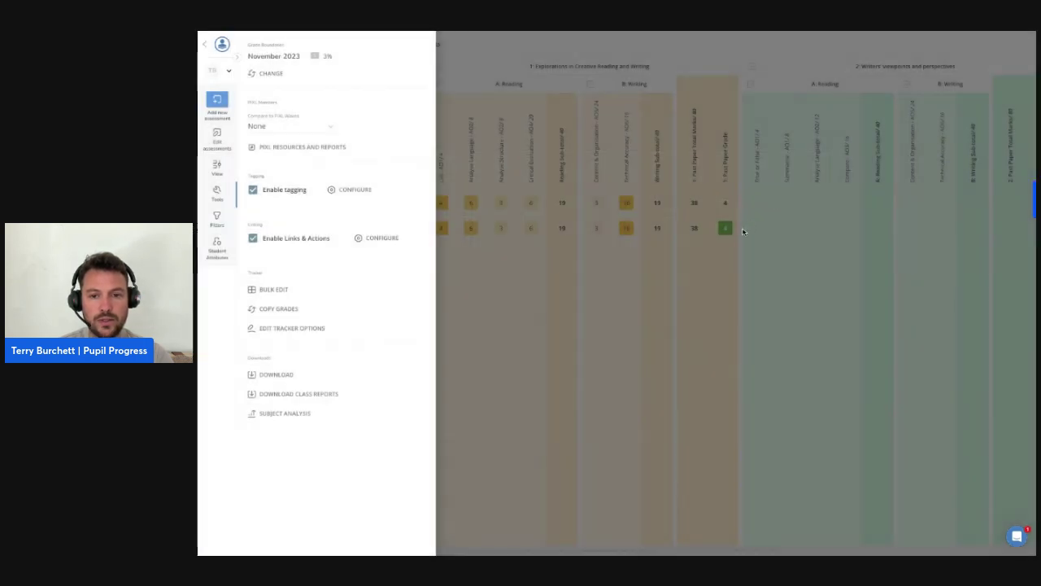
left_click(724, 231)
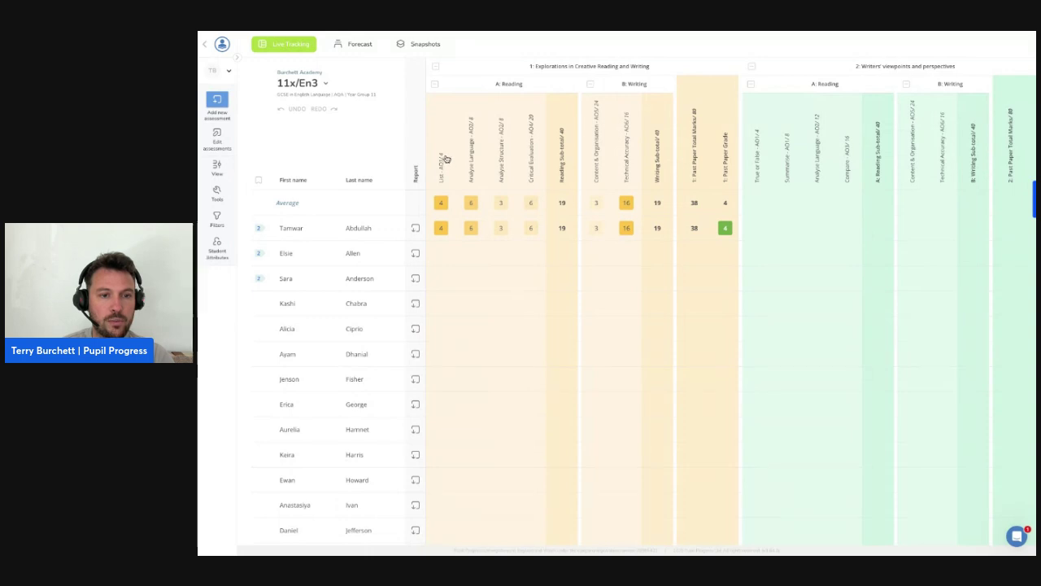
Set the Teacher Predicted Grade to [None] for the second to fifth students in the summary section
scroll(786, 233, "right", 6)
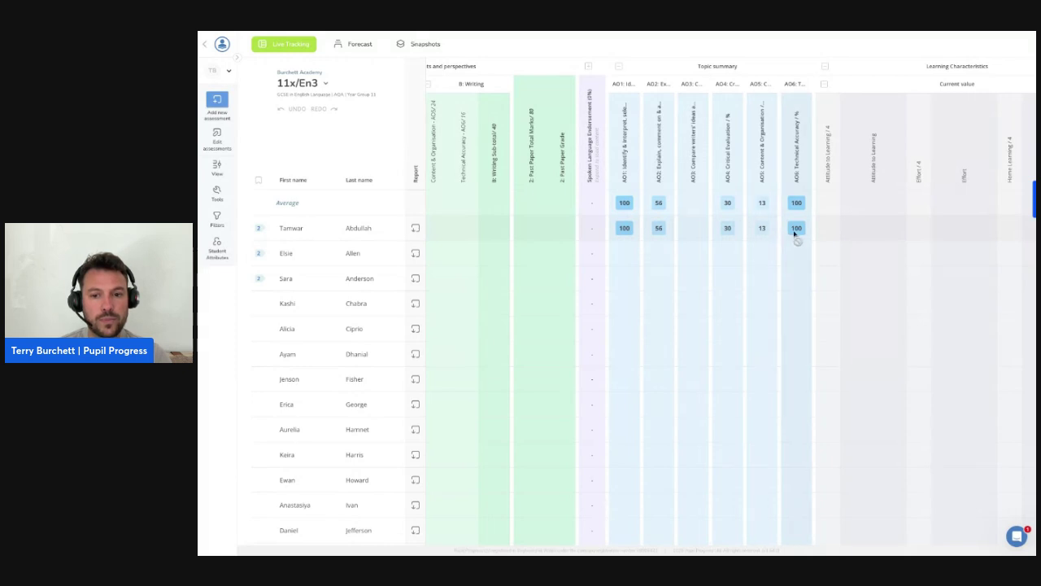
scroll(781, 232, "right", 10)
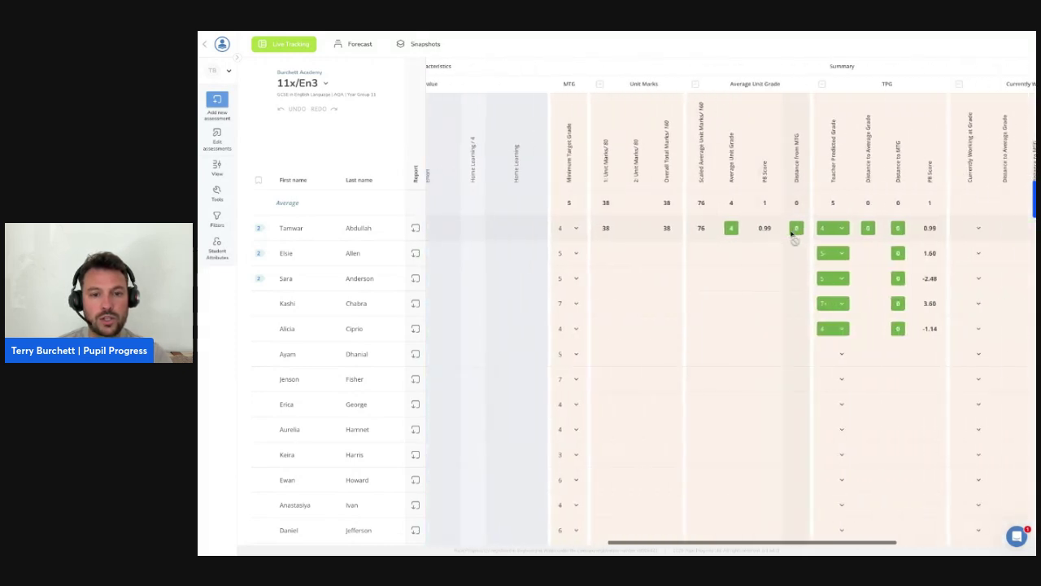
scroll(796, 233, "right", 3)
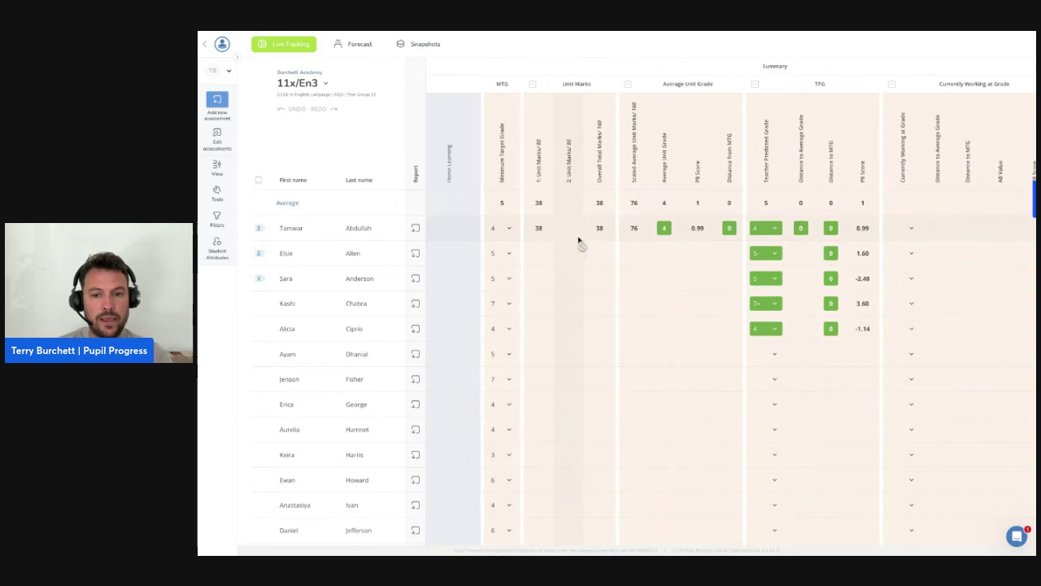
left_click(772, 256)
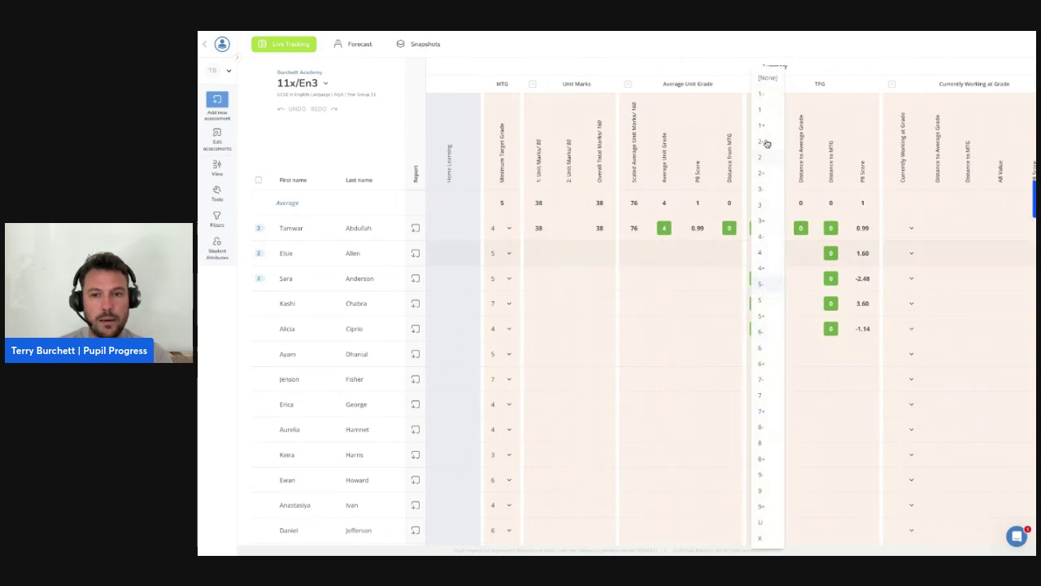
left_click(767, 88)
left_click(772, 282)
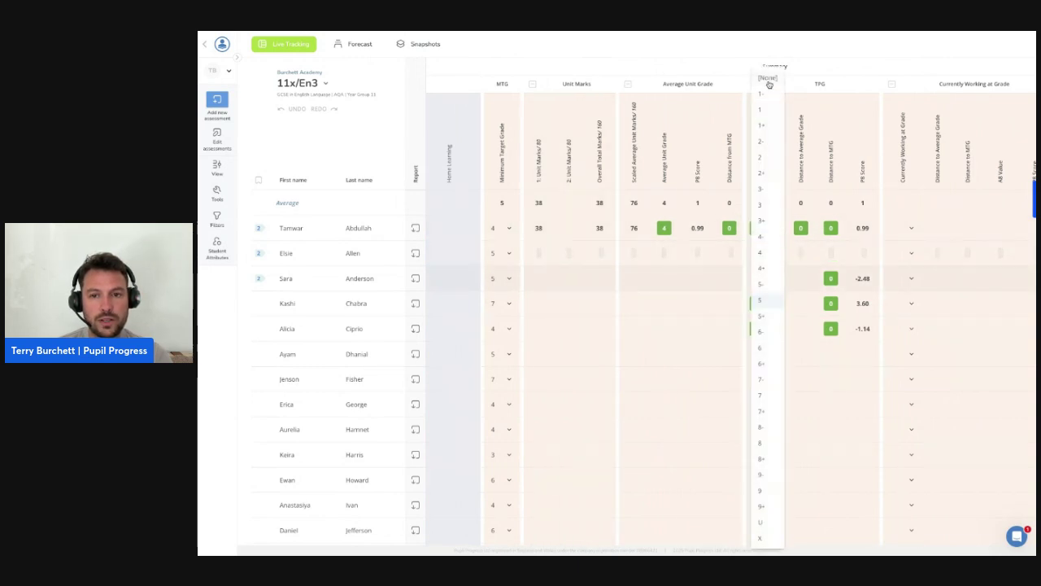
left_click(765, 78)
left_click(772, 303)
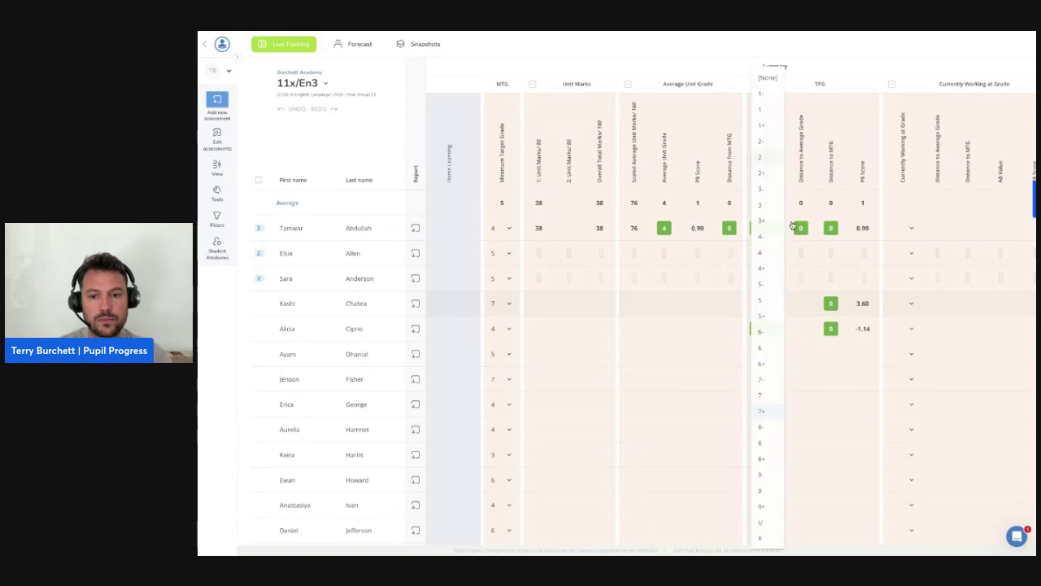
left_click(767, 86)
left_click(771, 329)
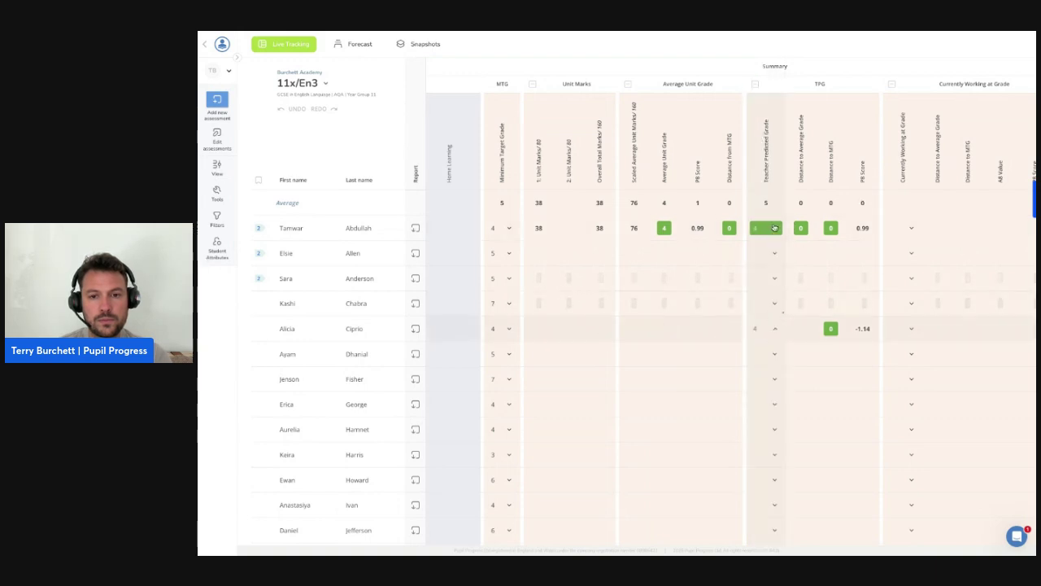
left_click(767, 83)
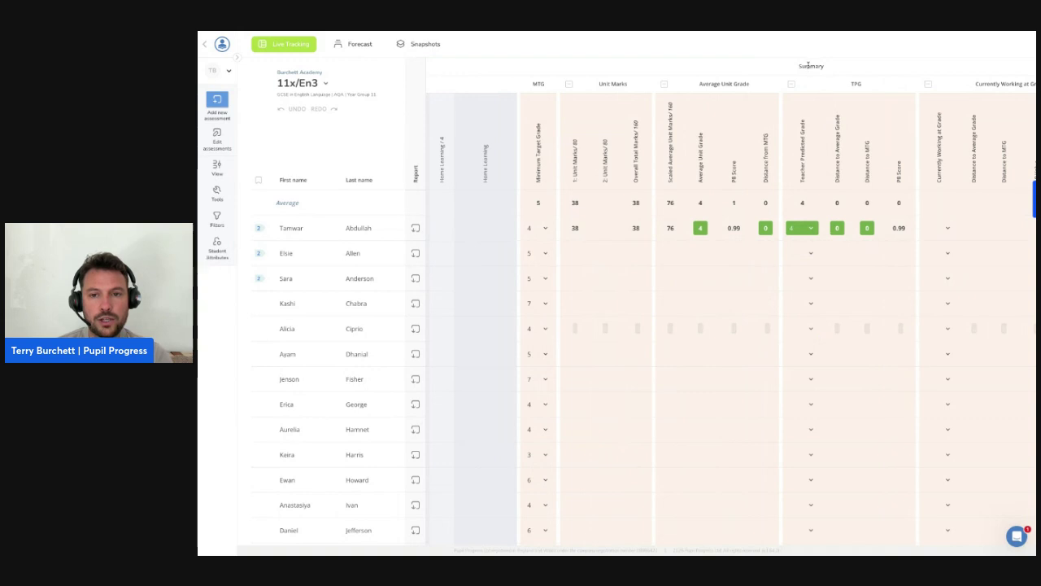
View the Minimum Target Grade options available for the first student
scroll(724, 236, "right", 2)
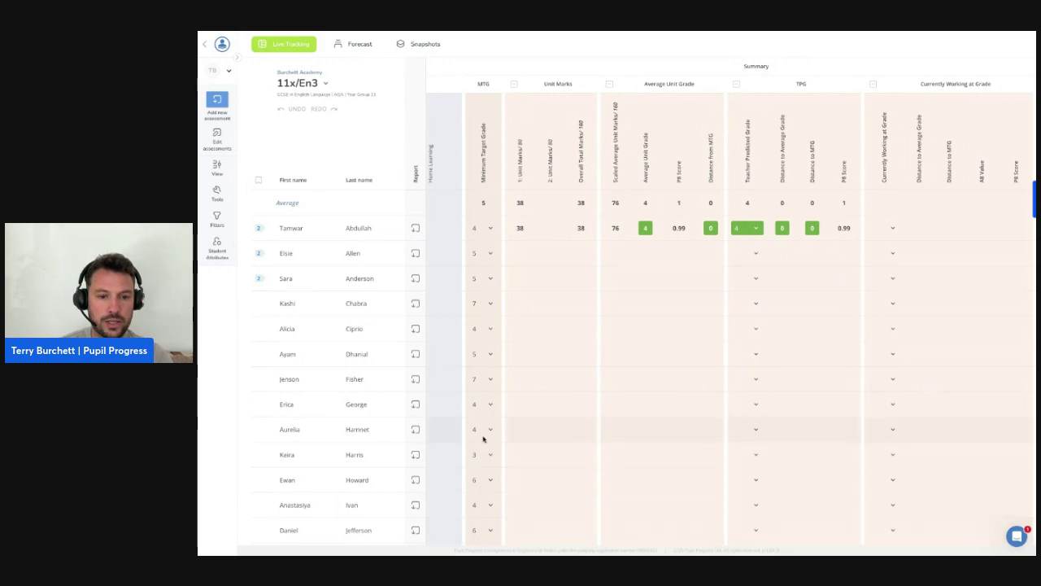
left_click(489, 229)
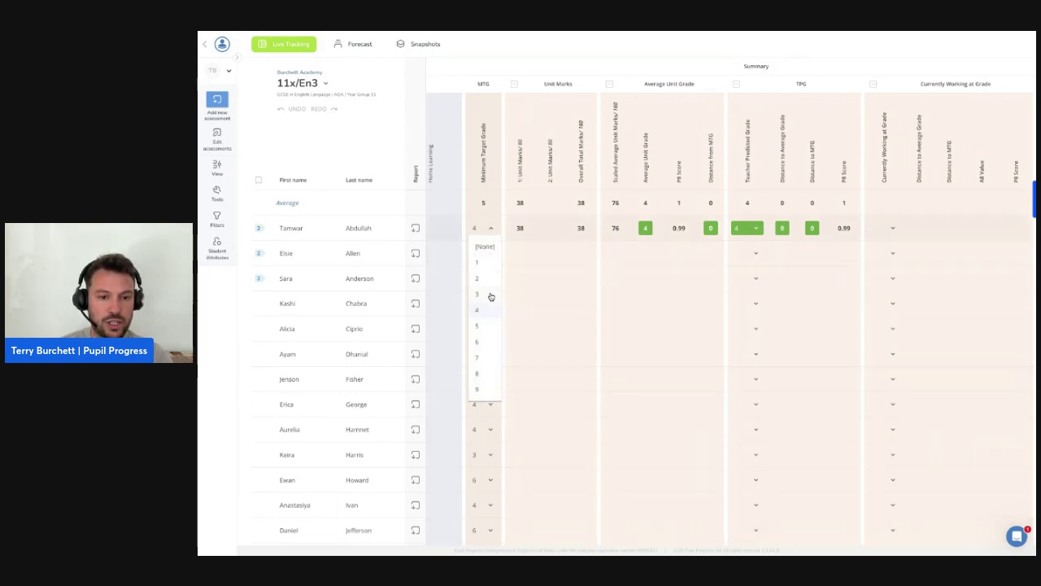
left_click(514, 313)
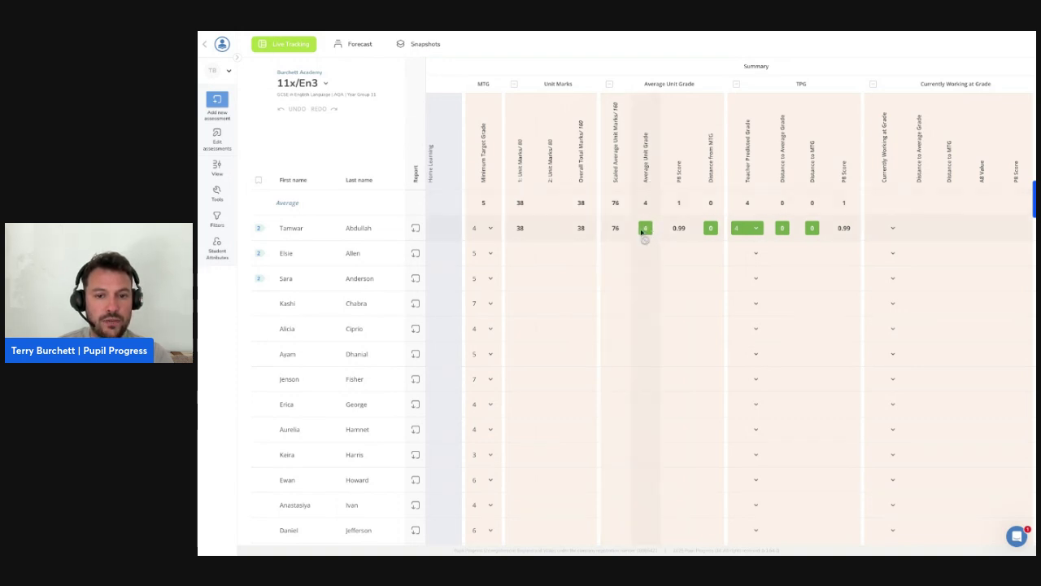
Review the first student's unit marks, average unit grade and predicted grade columns together with the Target Grid for the average unit grade
scroll(674, 236, "right", 2)
scroll(673, 236, "right", 3)
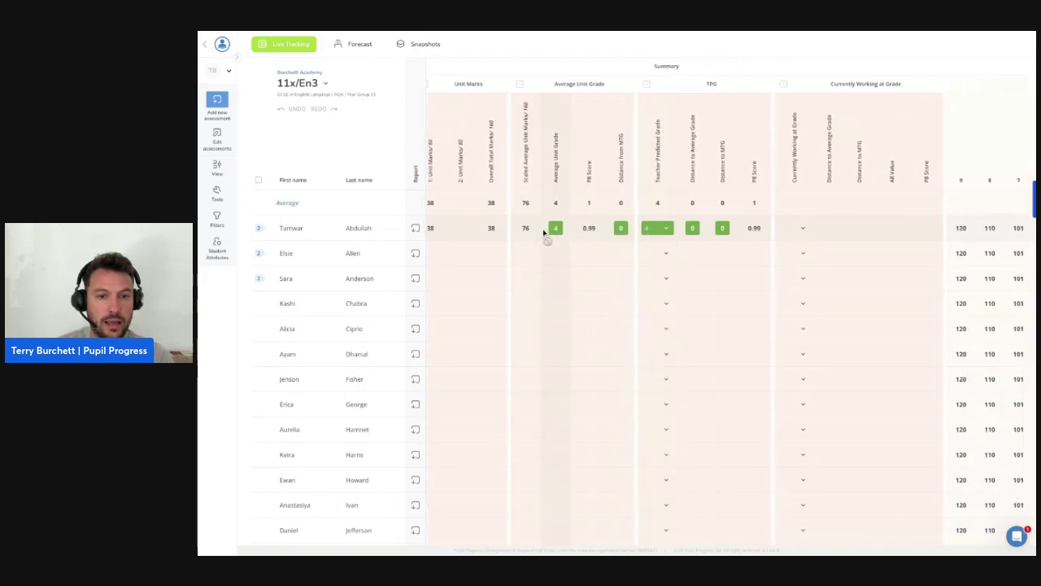
scroll(553, 233, "right", 4)
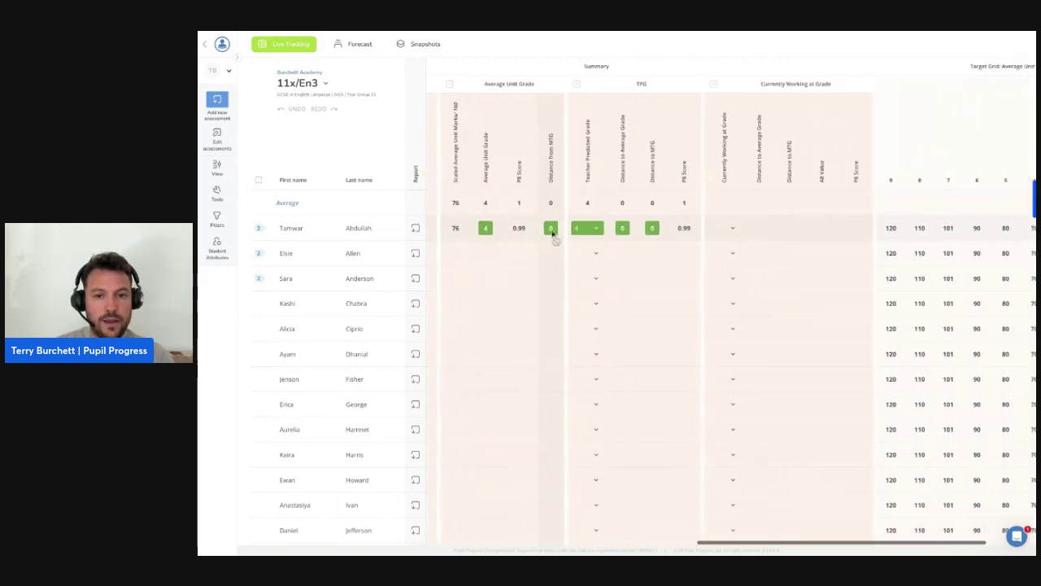
scroll(627, 234, "right", 4)
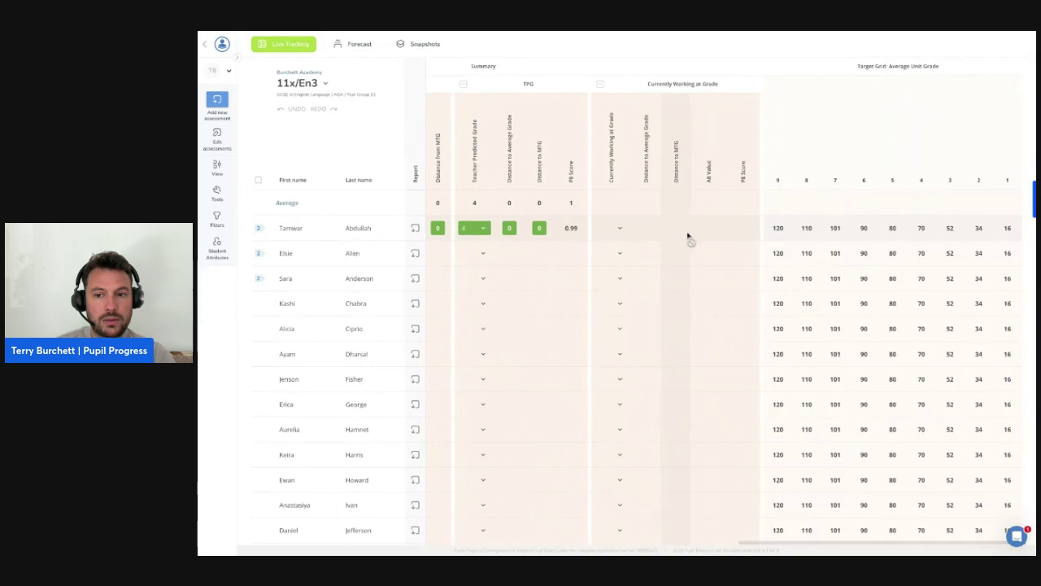
scroll(683, 235, "left", 12)
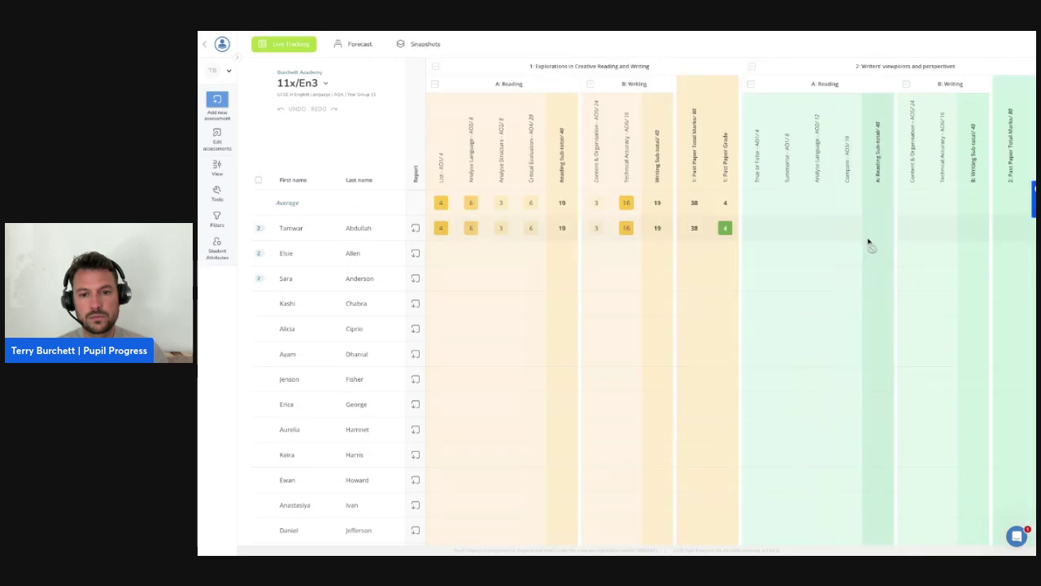
scroll(868, 239, "right", 6)
scroll(869, 240, "right", 15)
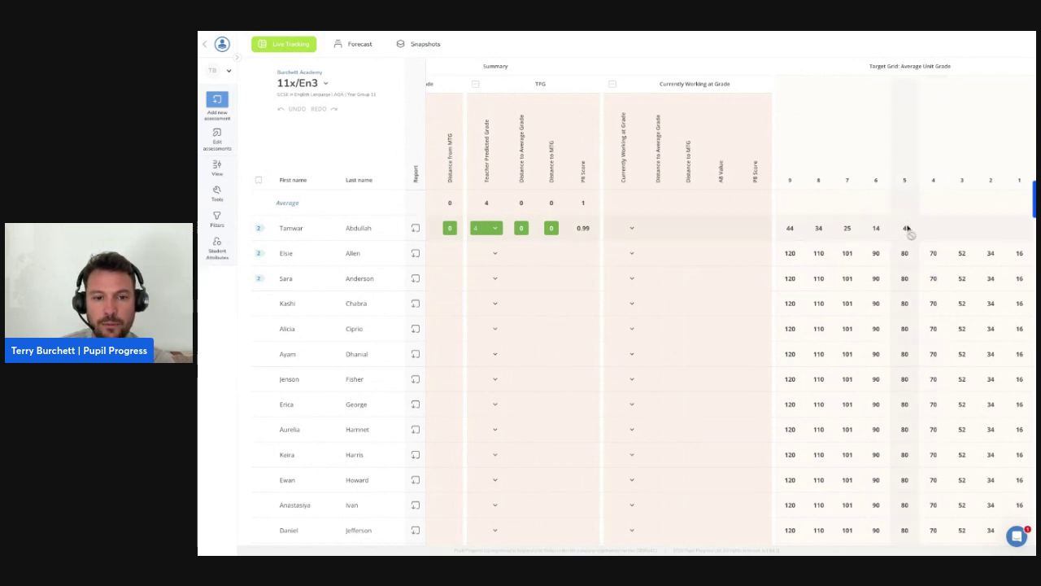
Set the first student's Teacher Predicted Grade to 5- in the summary section
scroll(899, 229, "left", 2)
scroll(898, 231, "left", 2)
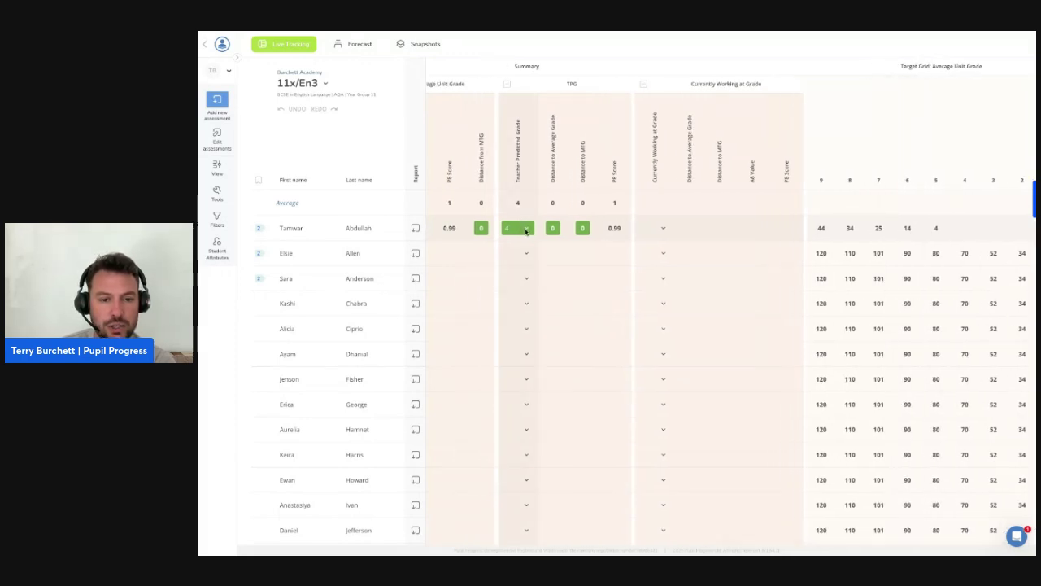
left_click(525, 230)
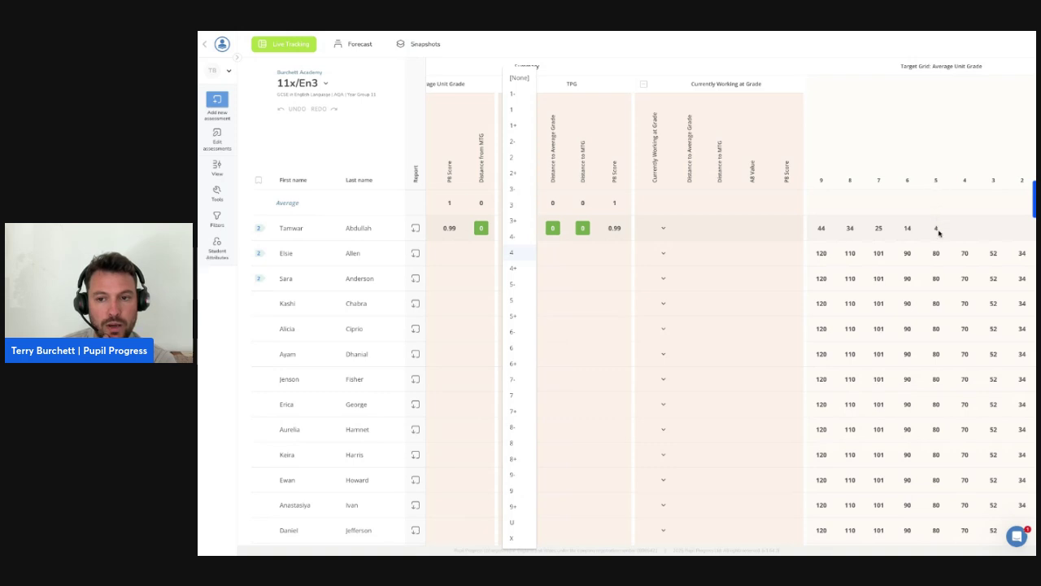
left_click(519, 285)
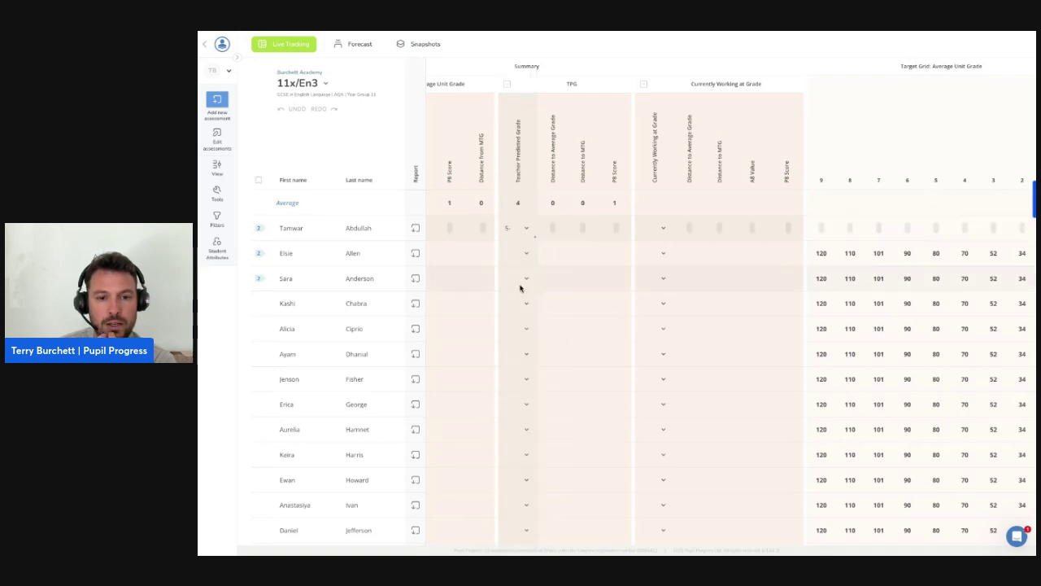
scroll(518, 233, "left", 1)
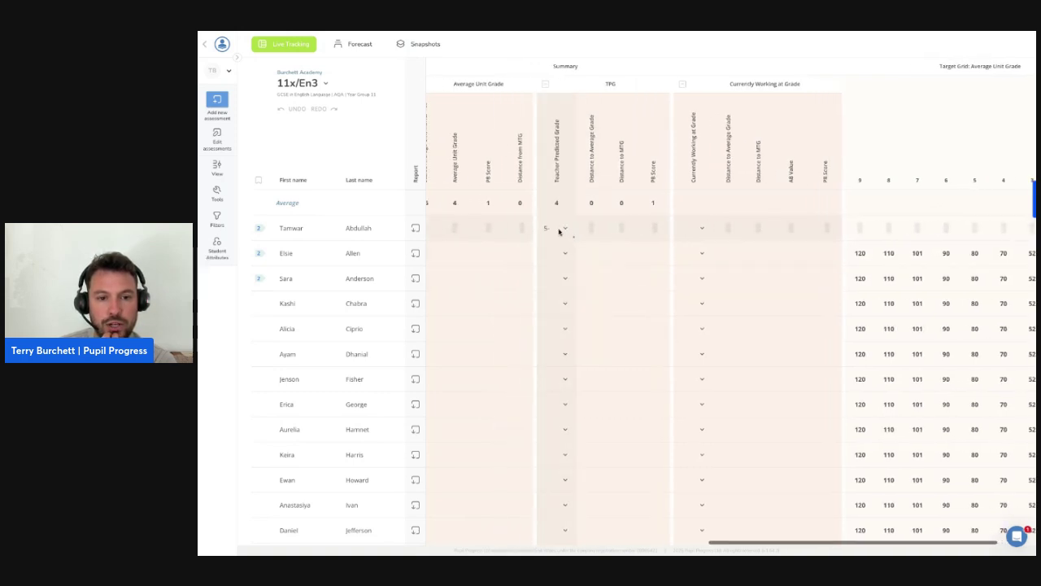
left_click(553, 231)
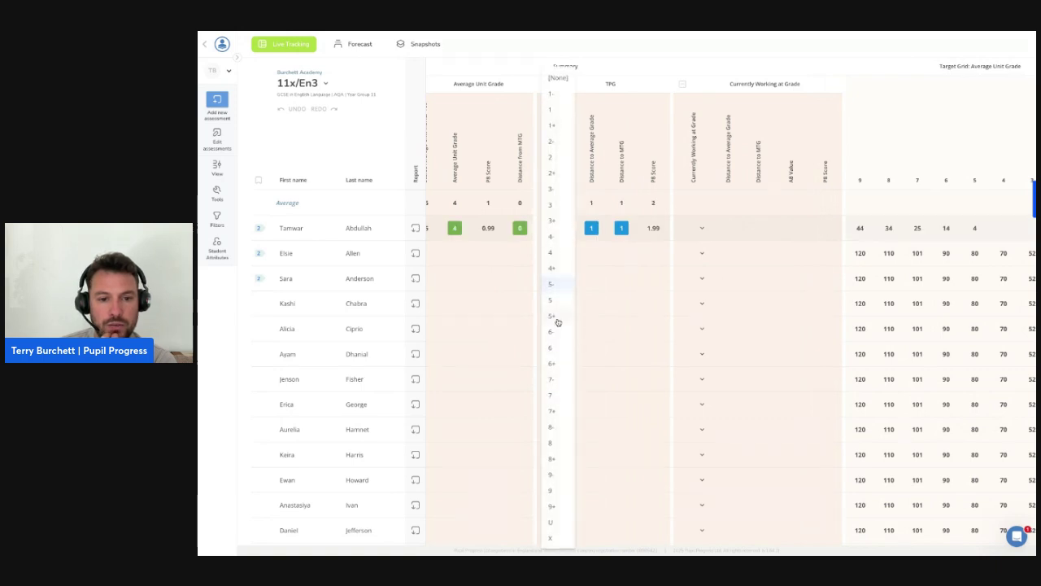
left_click(607, 288)
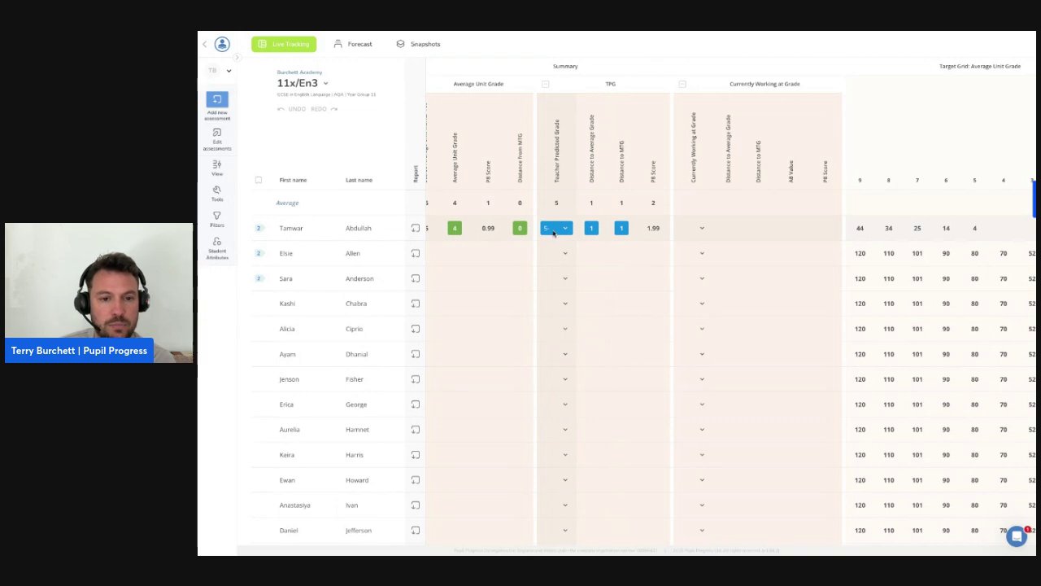
Compare the first student's predicted grade distances with the Target Grid, and look back over the paper 1 marks
scroll(560, 232, "left", 3)
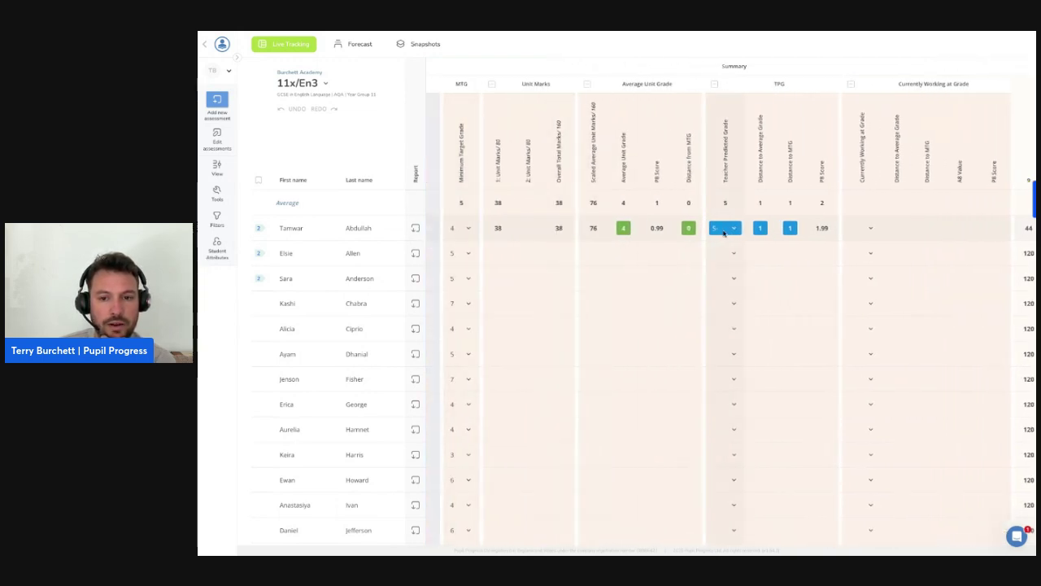
scroll(708, 232, "right", 1)
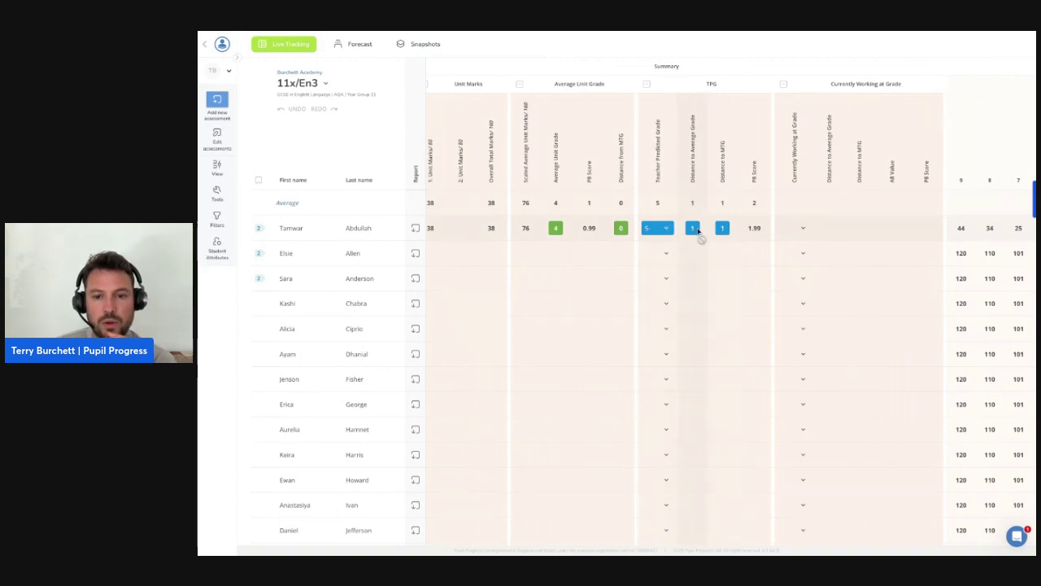
scroll(696, 231, "right", 3)
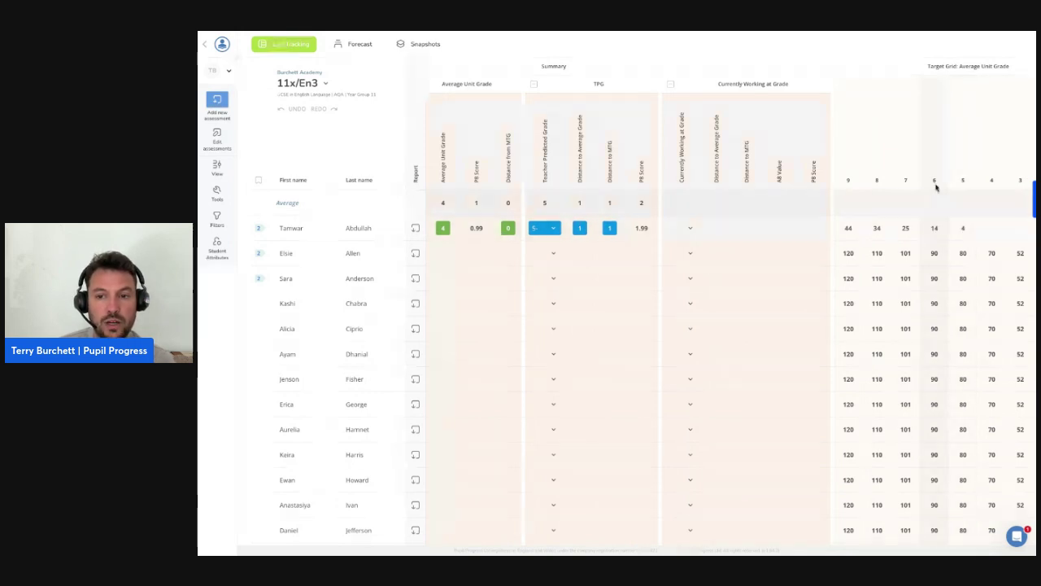
scroll(790, 239, "left", 10)
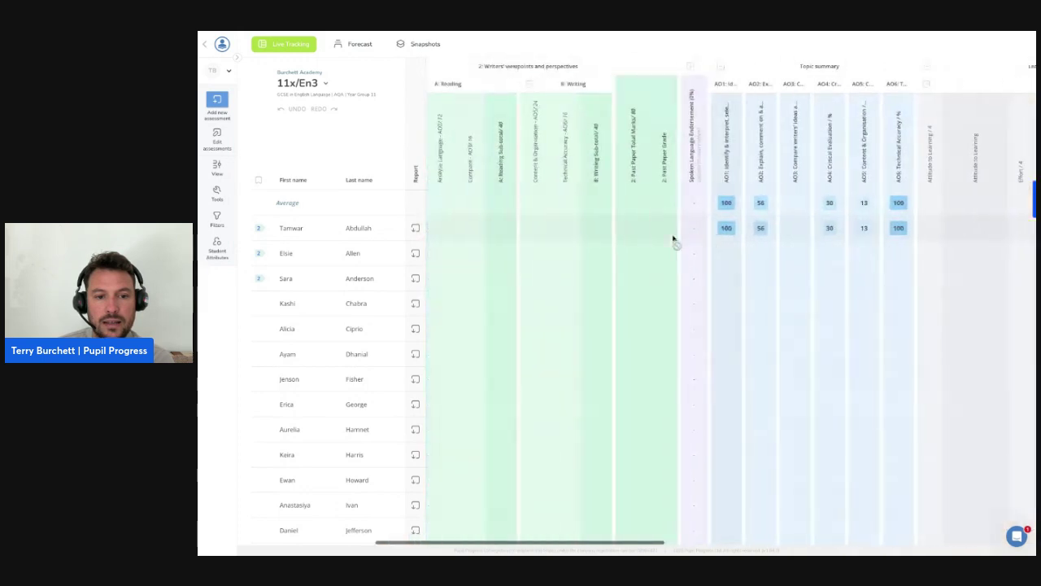
scroll(676, 238, "left", 4)
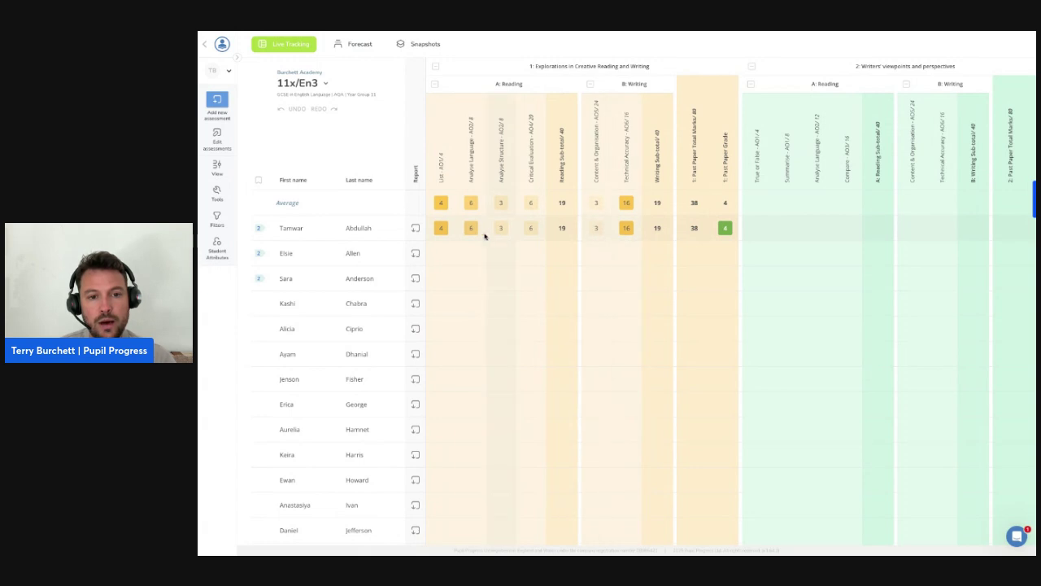
scroll(686, 235, "right", 10)
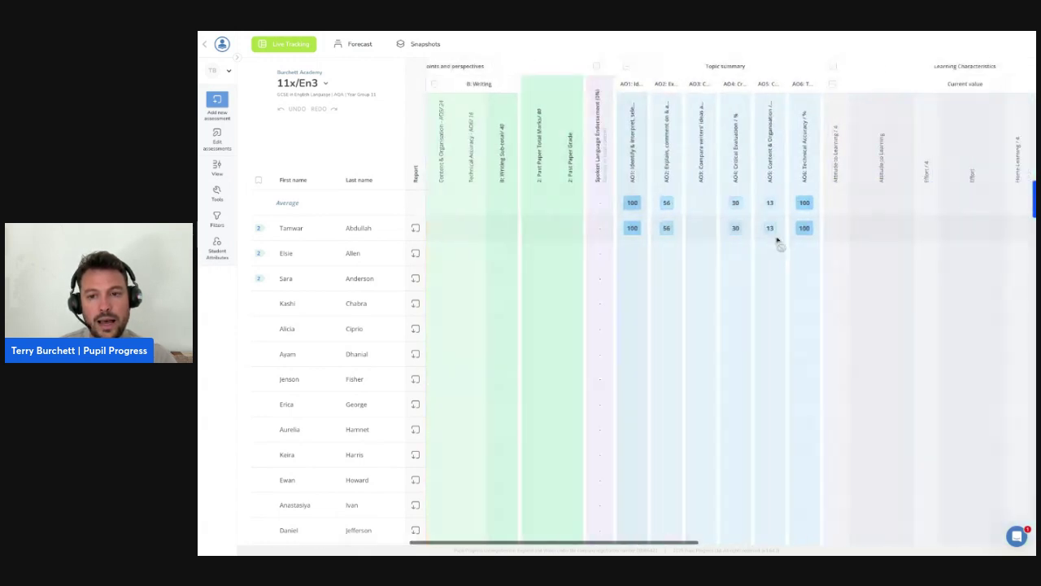
scroll(792, 240, "right", 10)
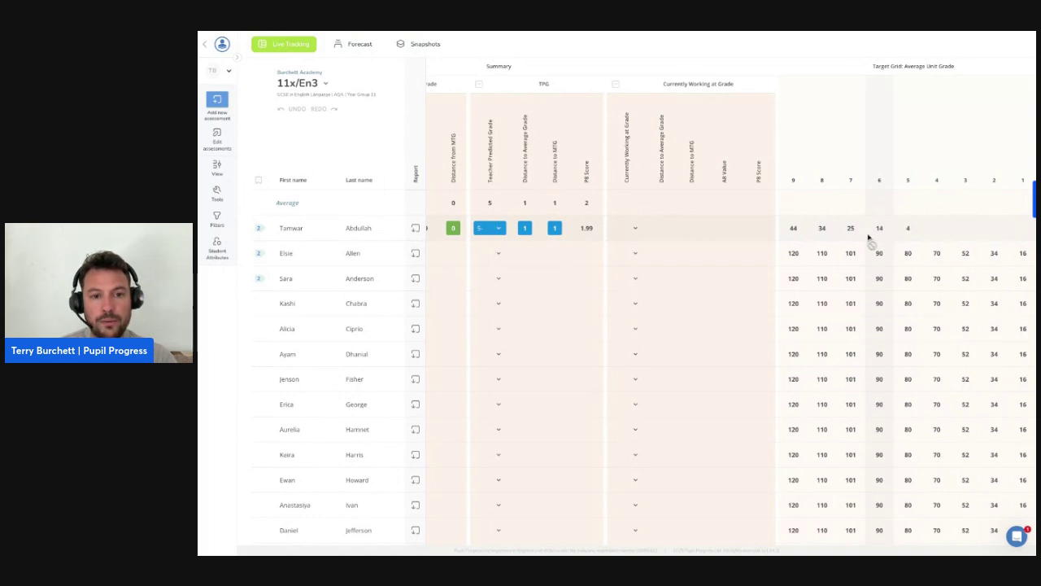
Enter the first student's paper 2 marks: 4, 6, 12 and 16 for Reading, 6 and 16 for Writing
scroll(869, 236, "left", 15)
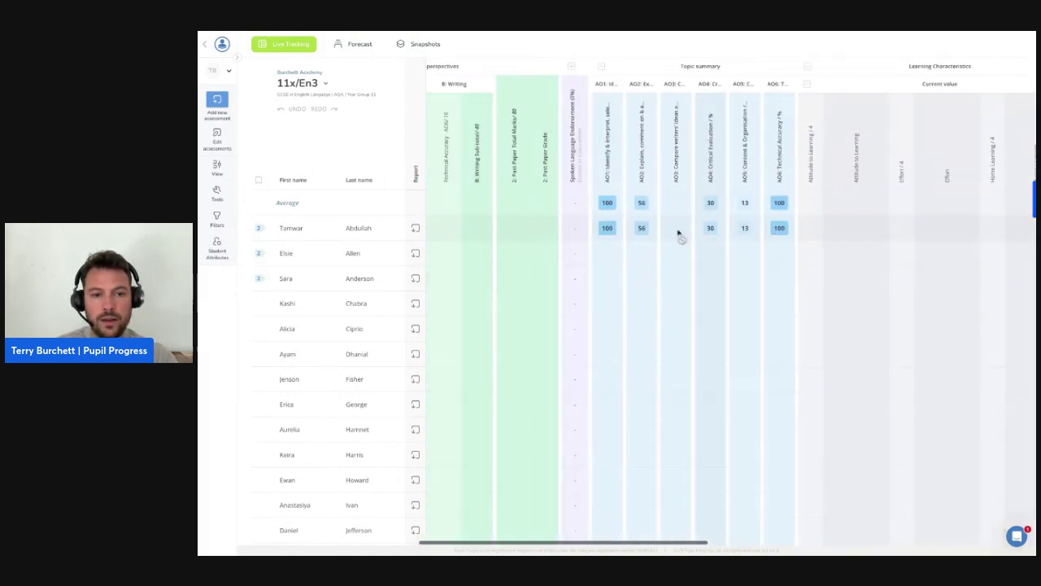
scroll(617, 233, "left", 10)
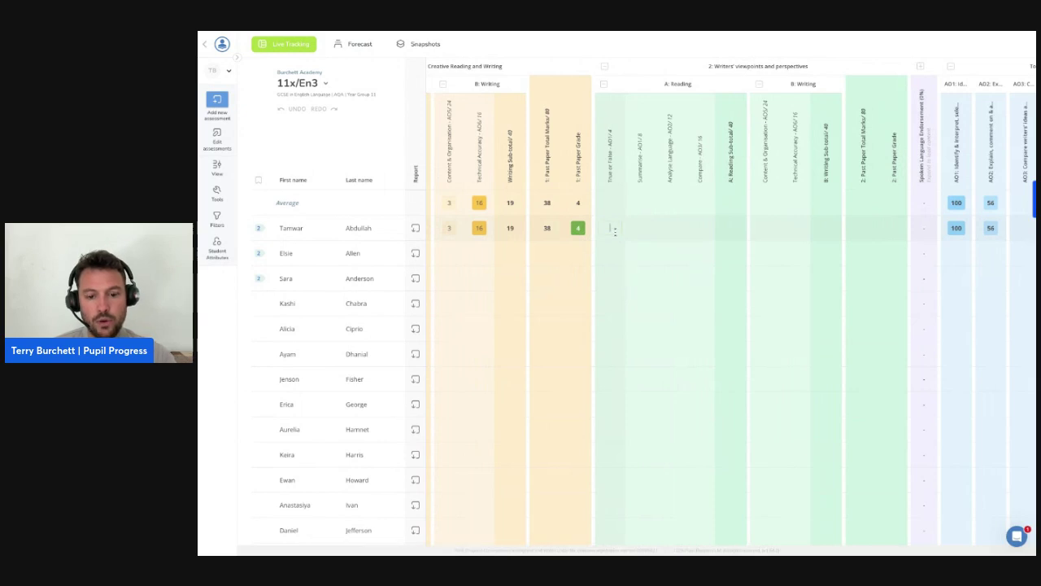
left_click(615, 232)
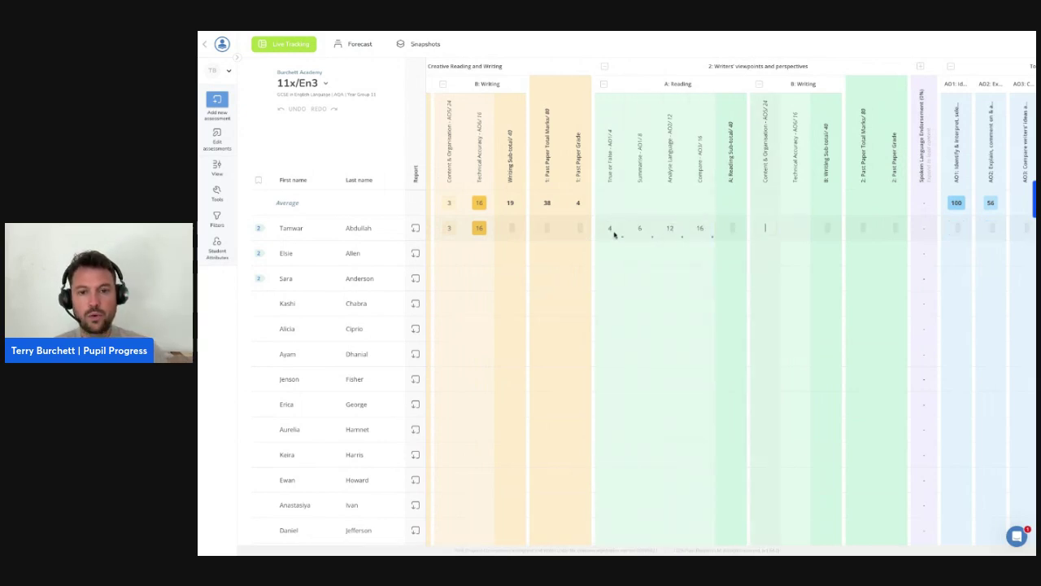
left_click(846, 239)
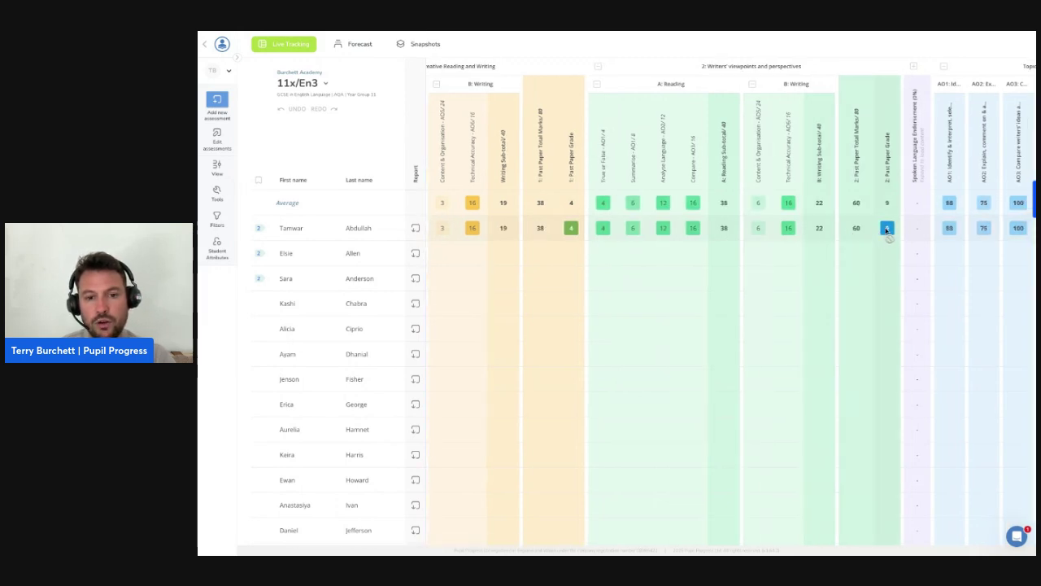
Reload the tracking page and examine the first student's topic summary, average unit grade, predicted grade distances and Target Grid
scroll(699, 228, "right", 5)
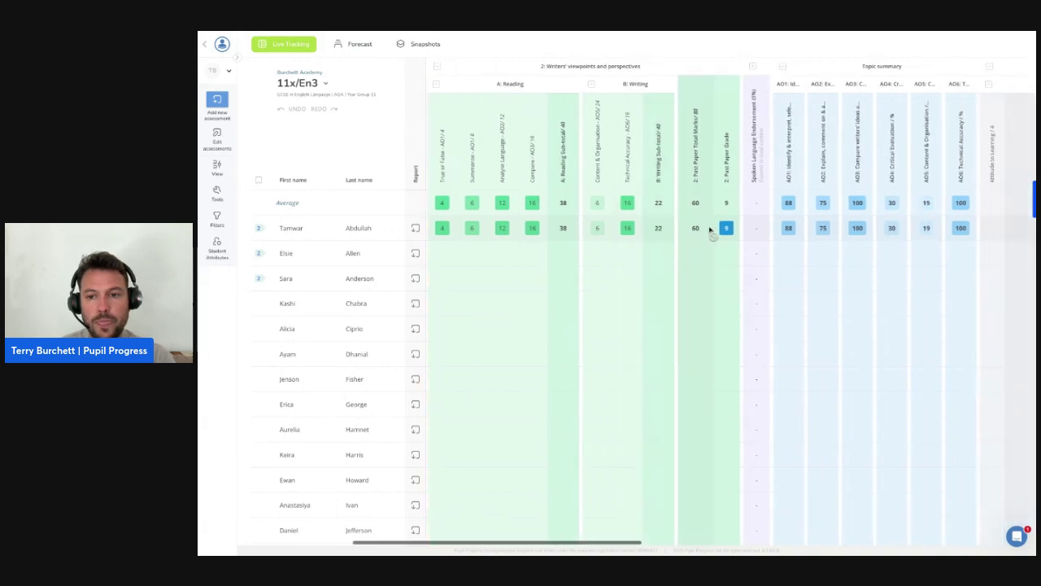
scroll(707, 232, "right", 5)
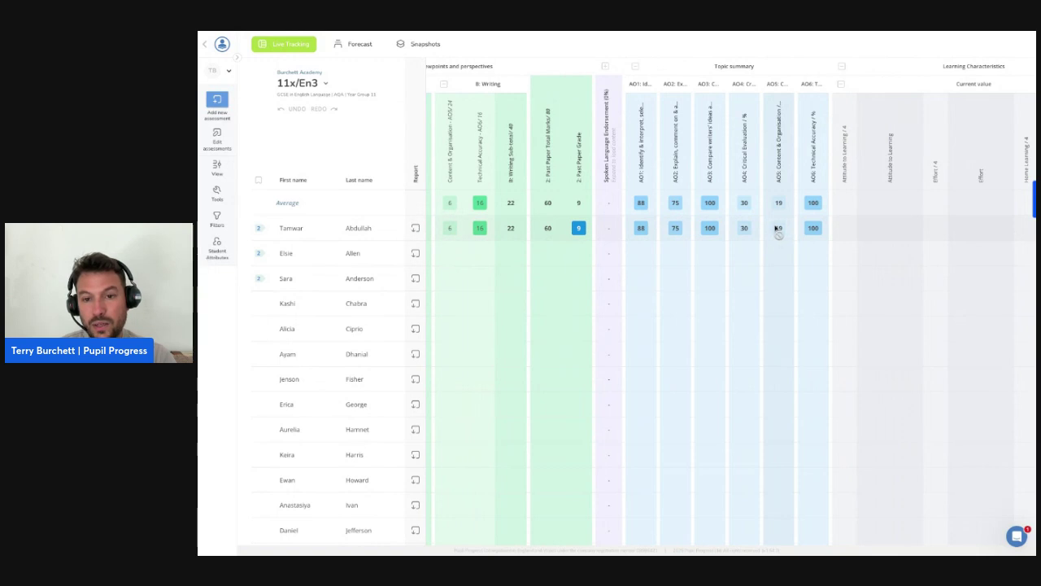
scroll(778, 231, "right", 10)
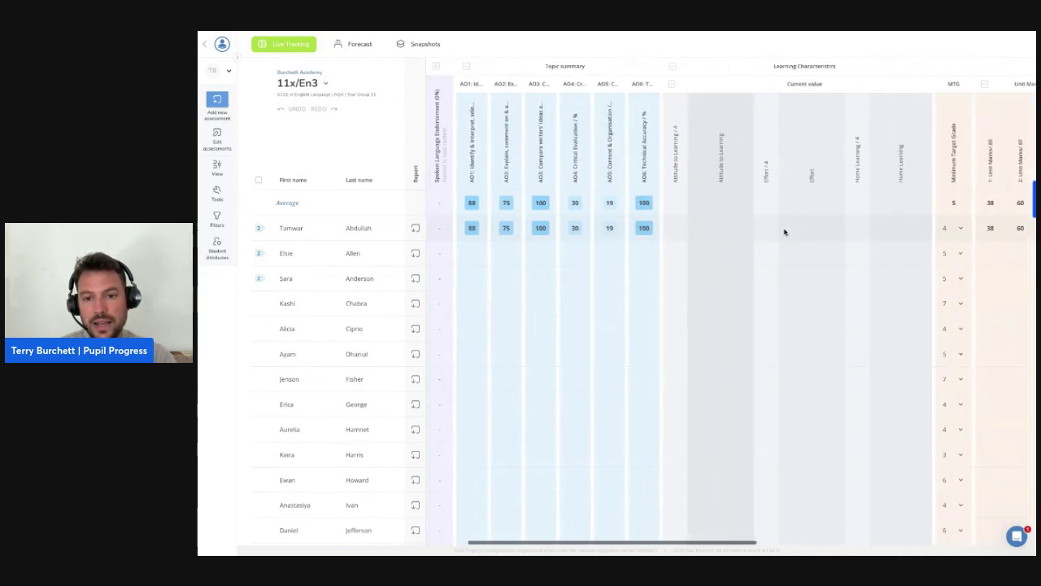
scroll(788, 233, "right", 5)
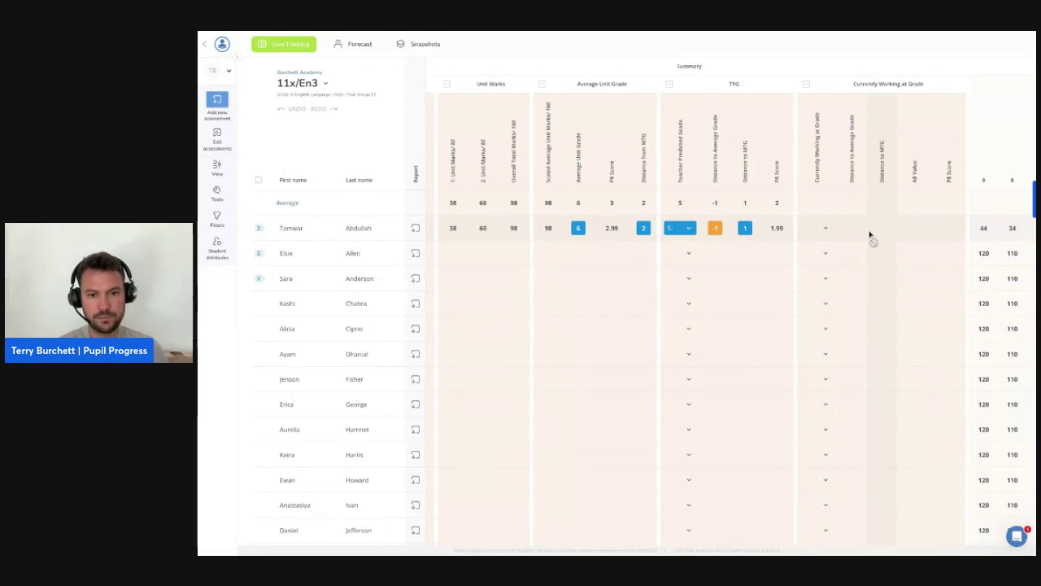
key("super+r")
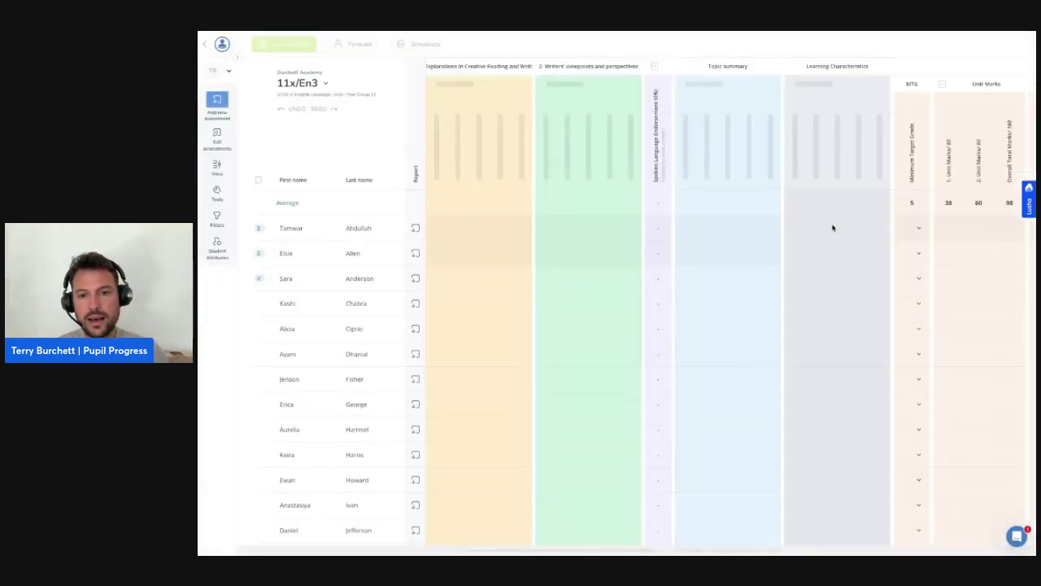
scroll(912, 255, "right", 15)
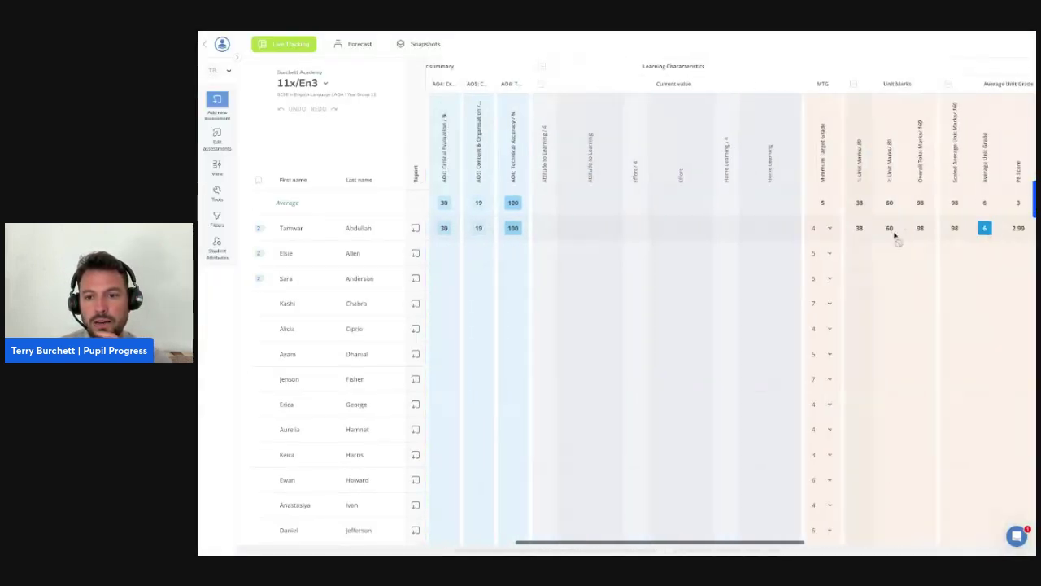
scroll(867, 239, "right", 5)
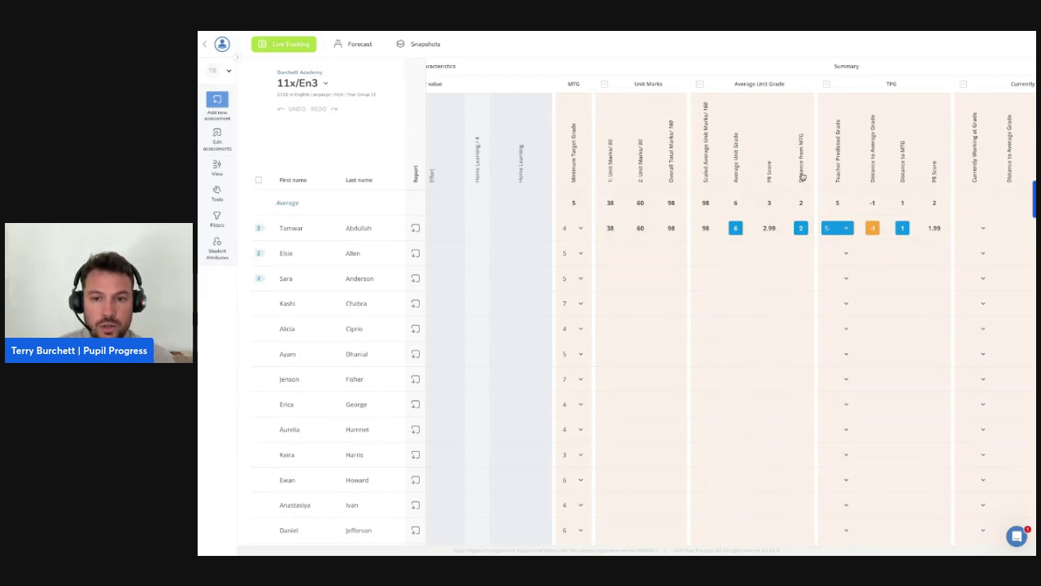
scroll(814, 228, "right", 5)
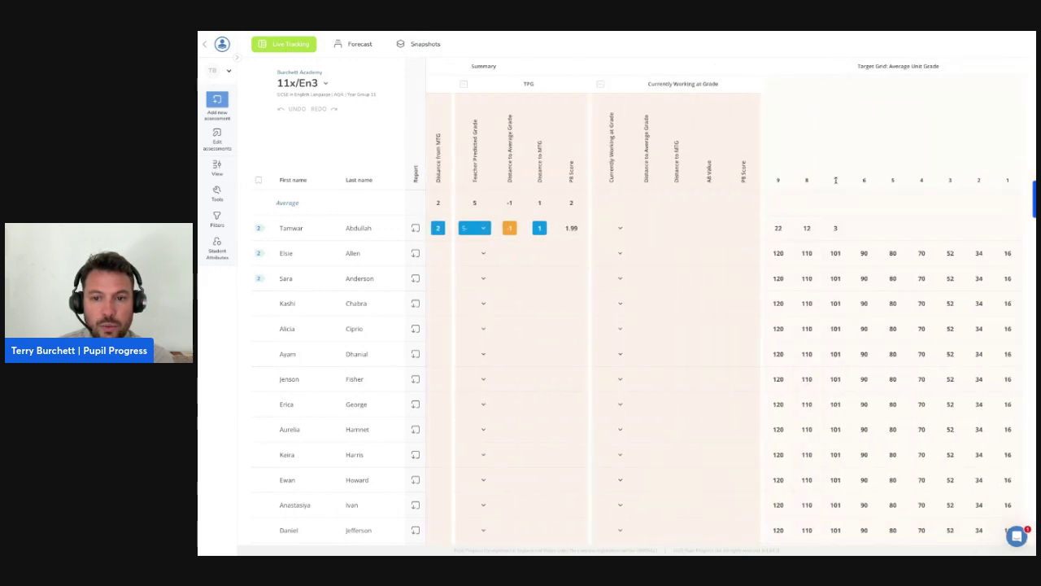
Change the first student's Teacher Predicted Grade to 7- in the summary section
scroll(625, 230, "left", 1)
scroll(625, 231, "left", 3)
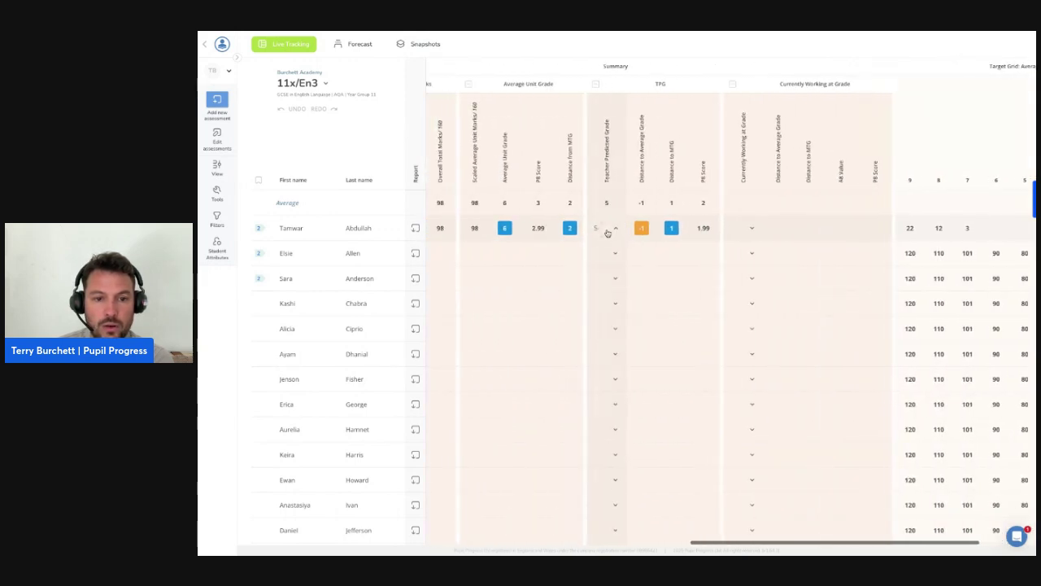
left_click(609, 231)
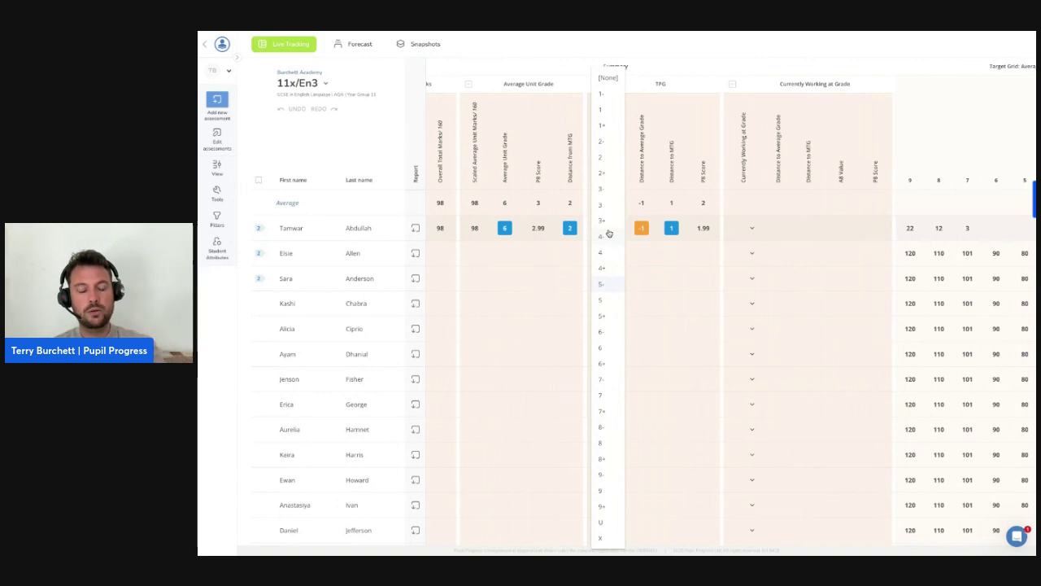
left_click(609, 379)
scroll(666, 237, "left", 1)
scroll(699, 237, "left", 1)
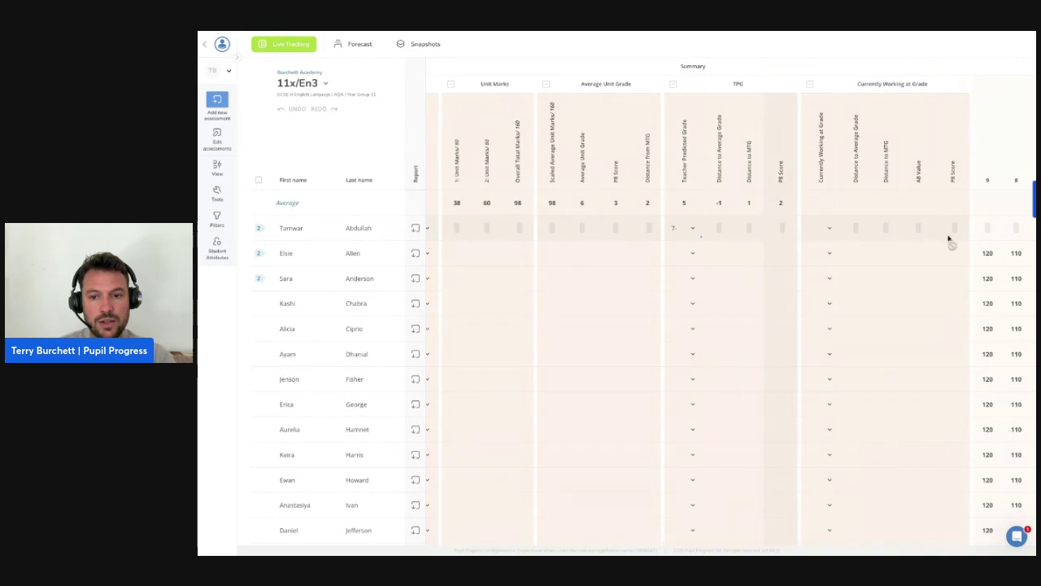
scroll(887, 236, "left", 1)
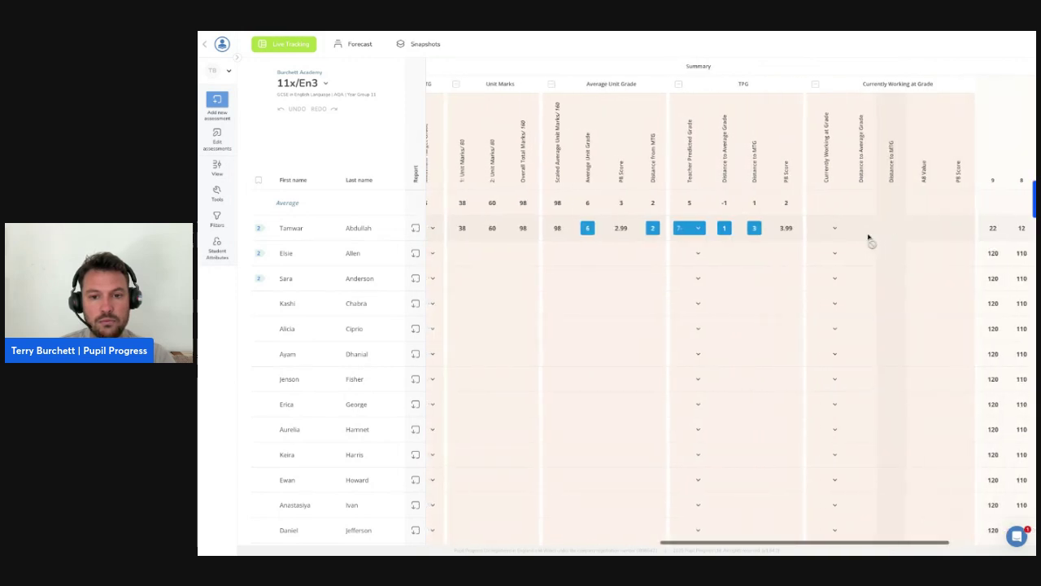
scroll(758, 233, "left", 10)
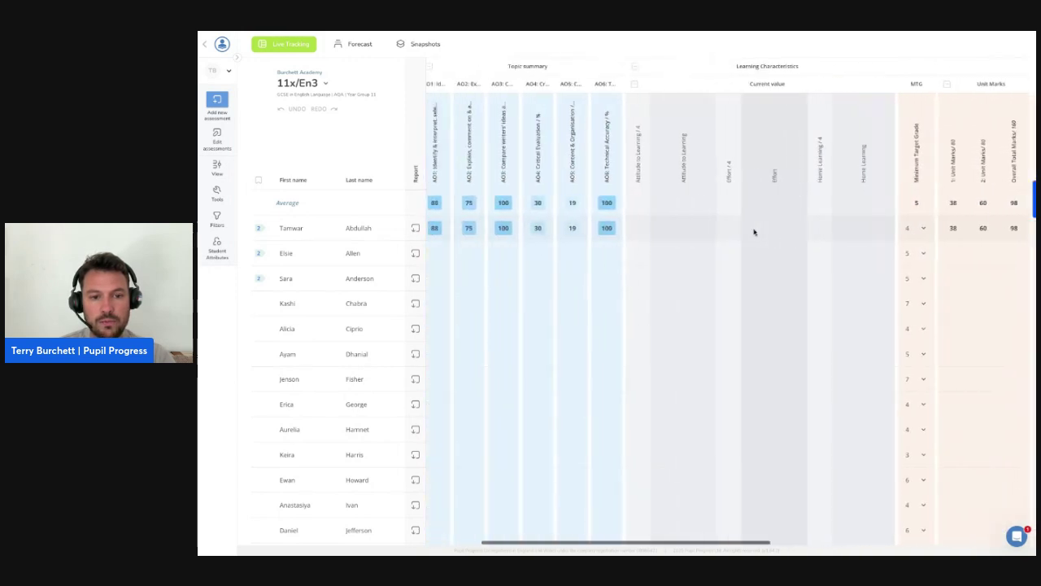
Enter the first student's learning characteristics: Attitude to Learning 1, Effort 4 and Home Learning 2
scroll(755, 234, "right", 6)
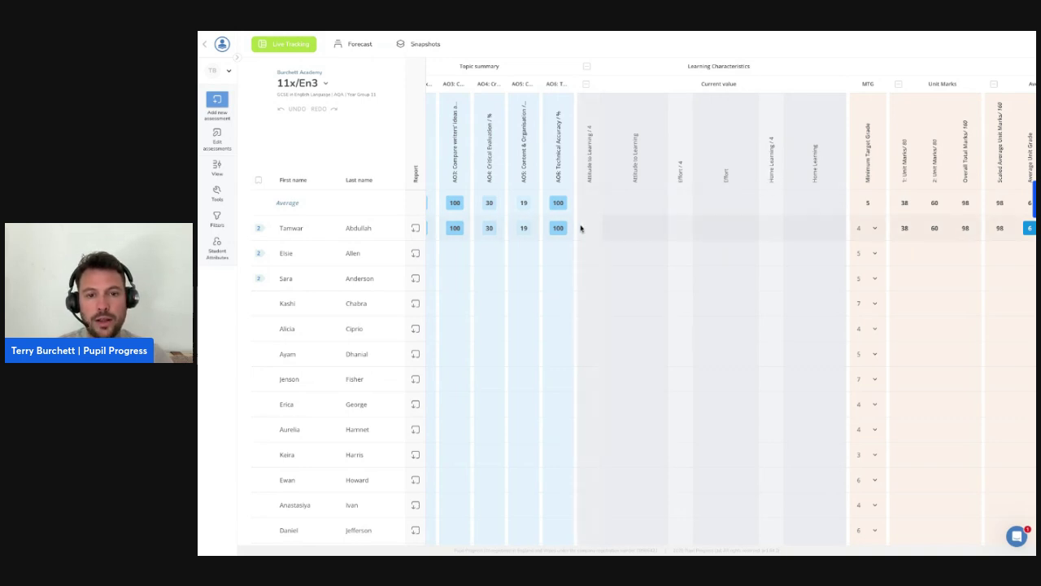
key("Tab")
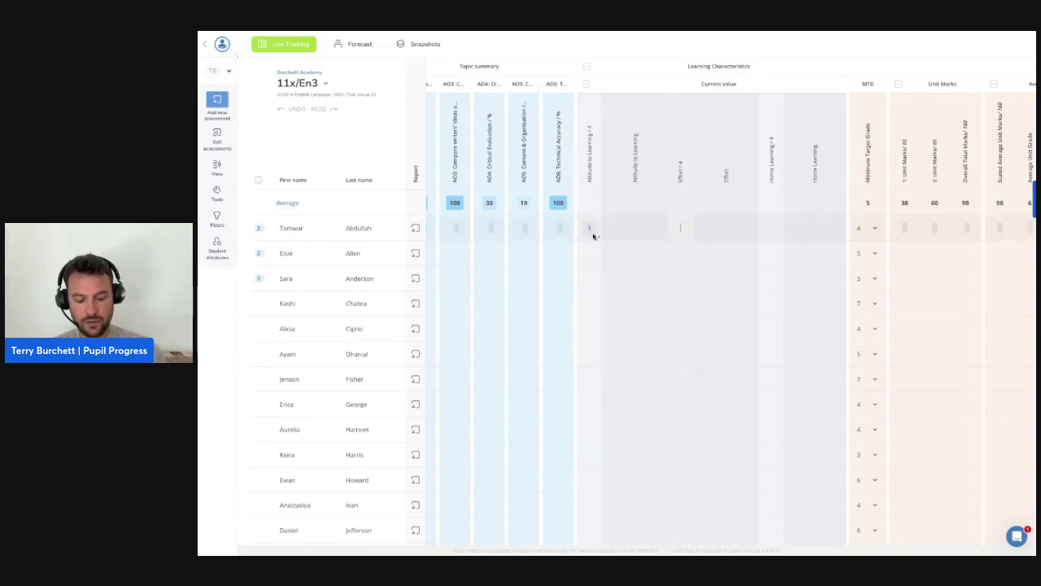
key("Tab")
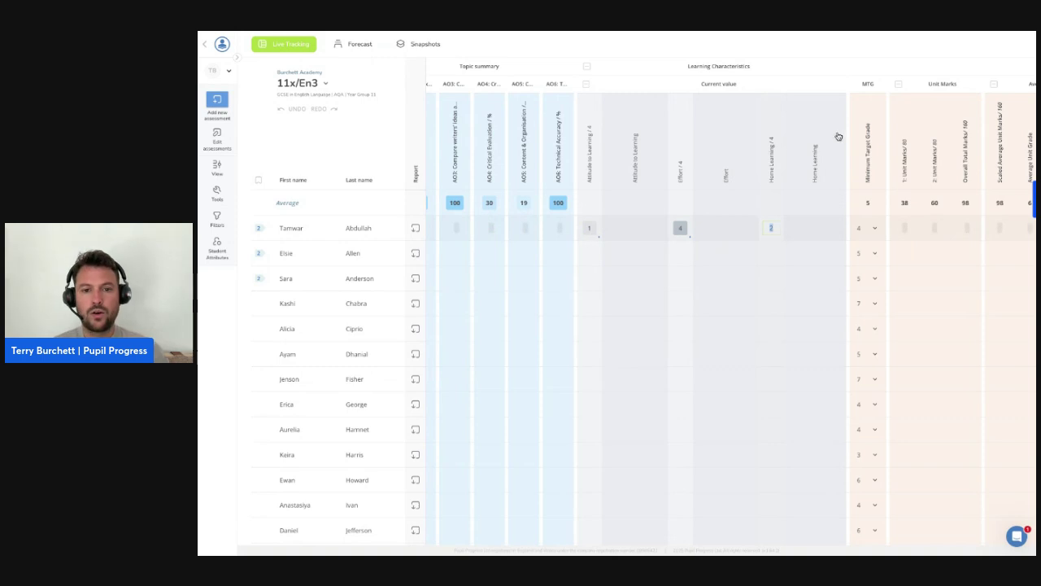
left_click(621, 237)
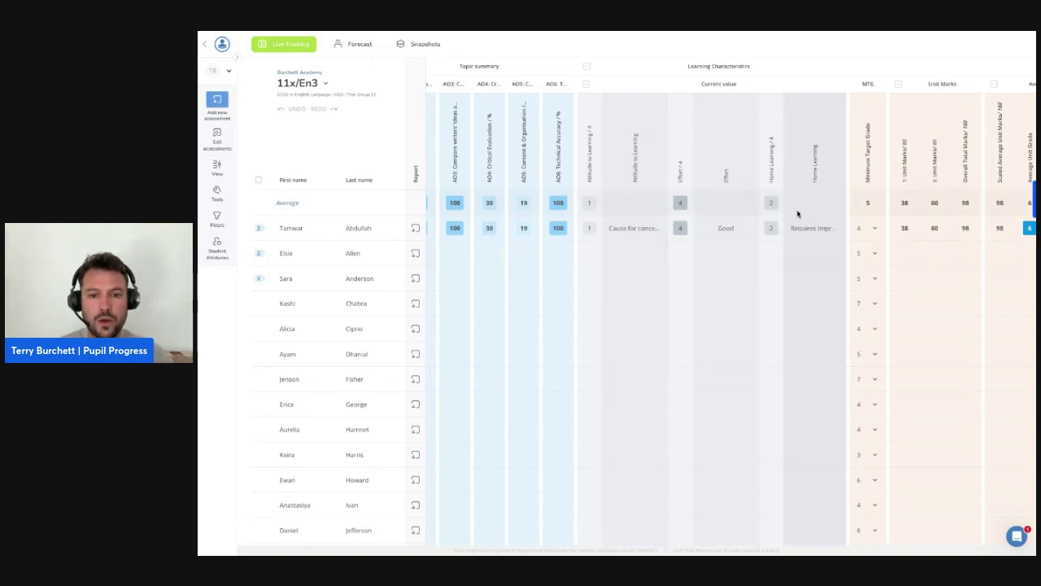
Look back over the first student's paper marks, topic summary and learning characteristics, and open the student's individual report
scroll(704, 234, "left", 5)
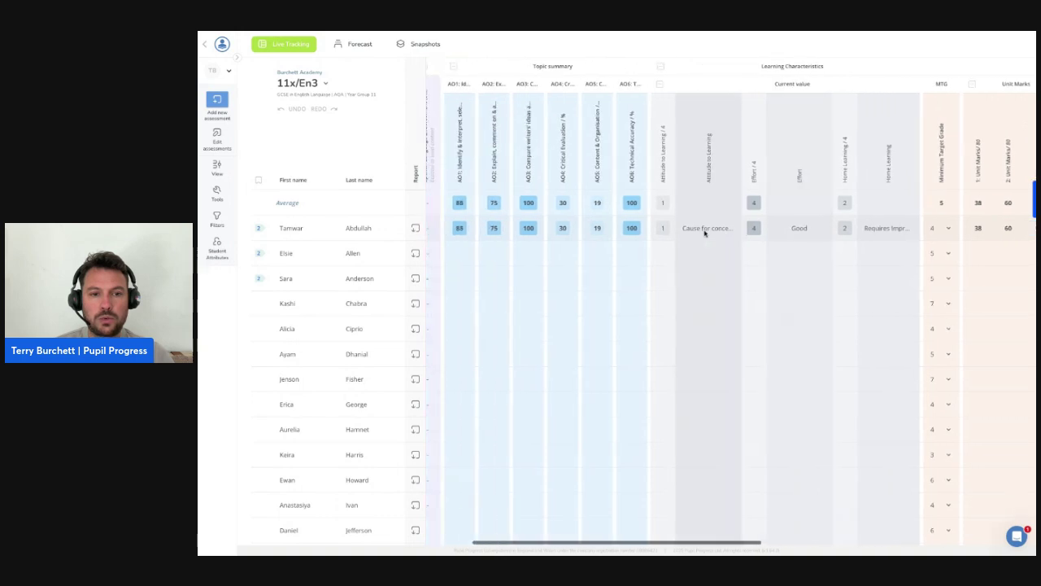
scroll(704, 233, "left", 10)
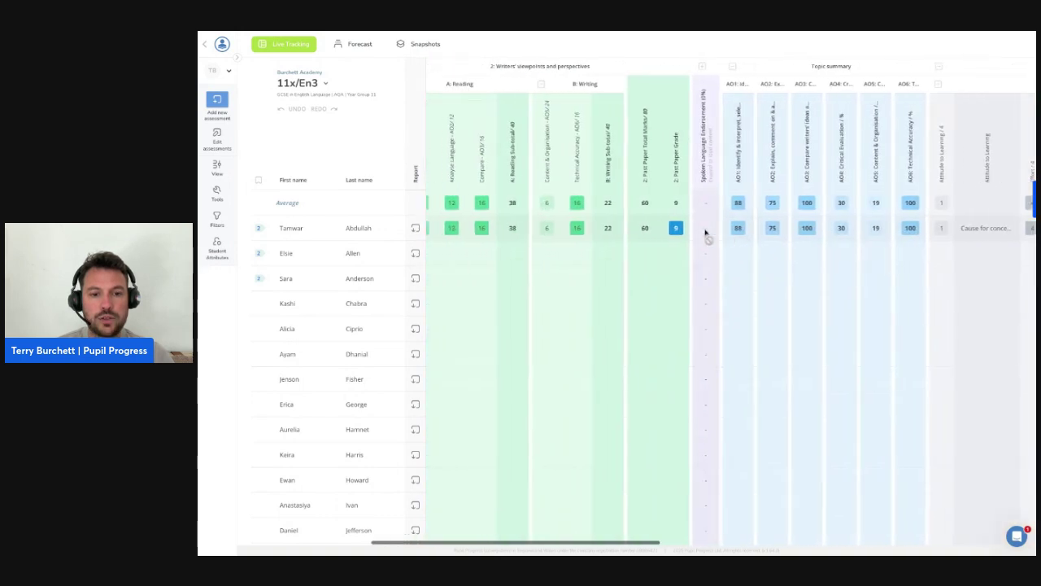
scroll(539, 229, "left", 2)
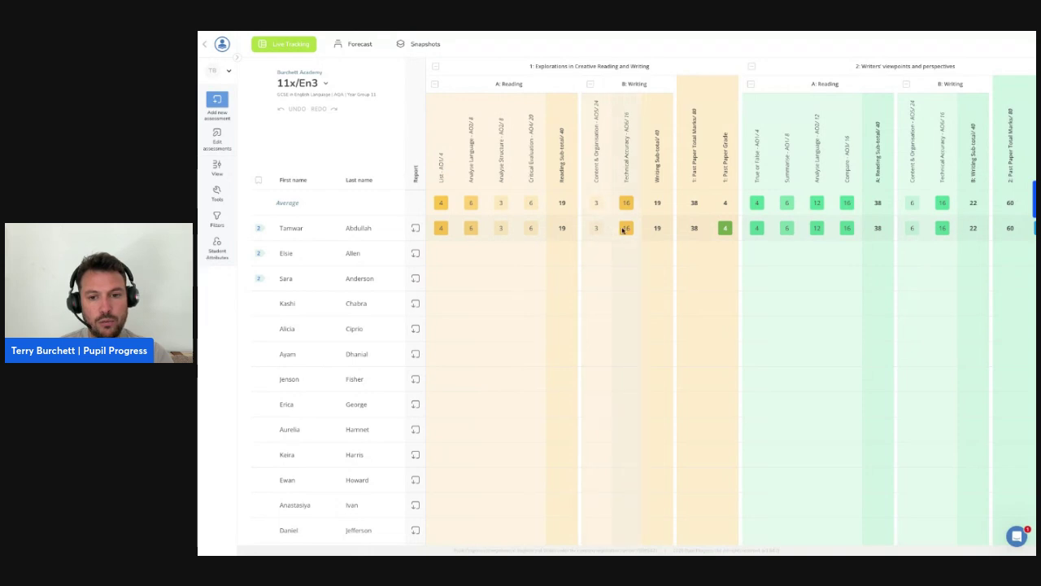
scroll(634, 229, "right", 10)
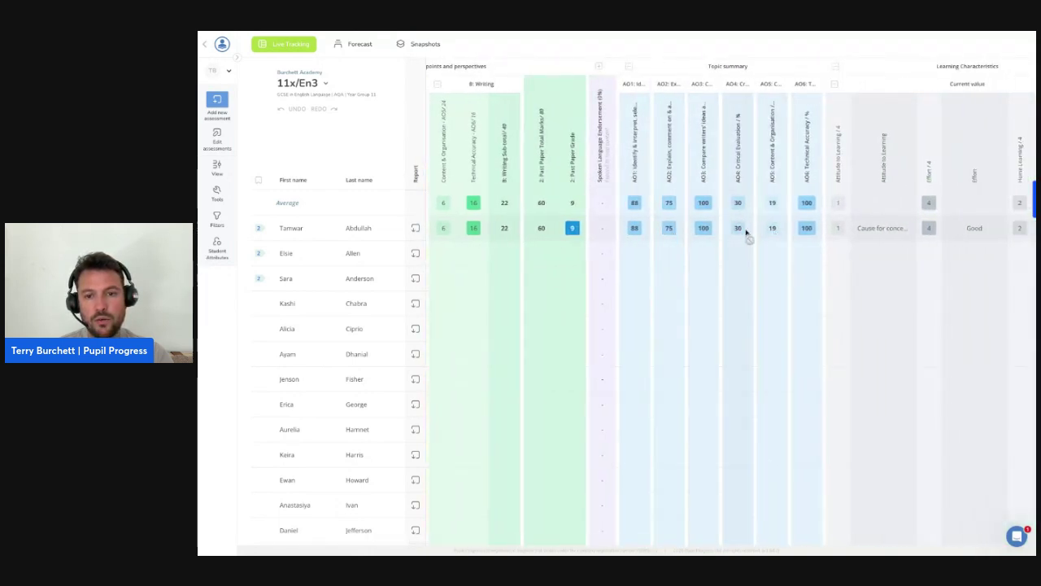
scroll(741, 232, "right", 5)
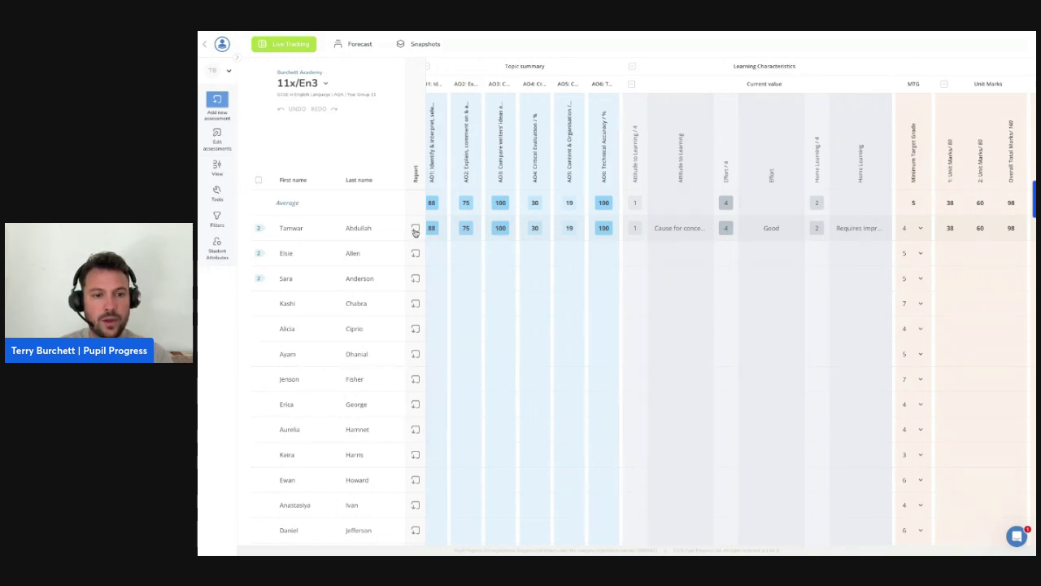
scroll(463, 229, "left", 10)
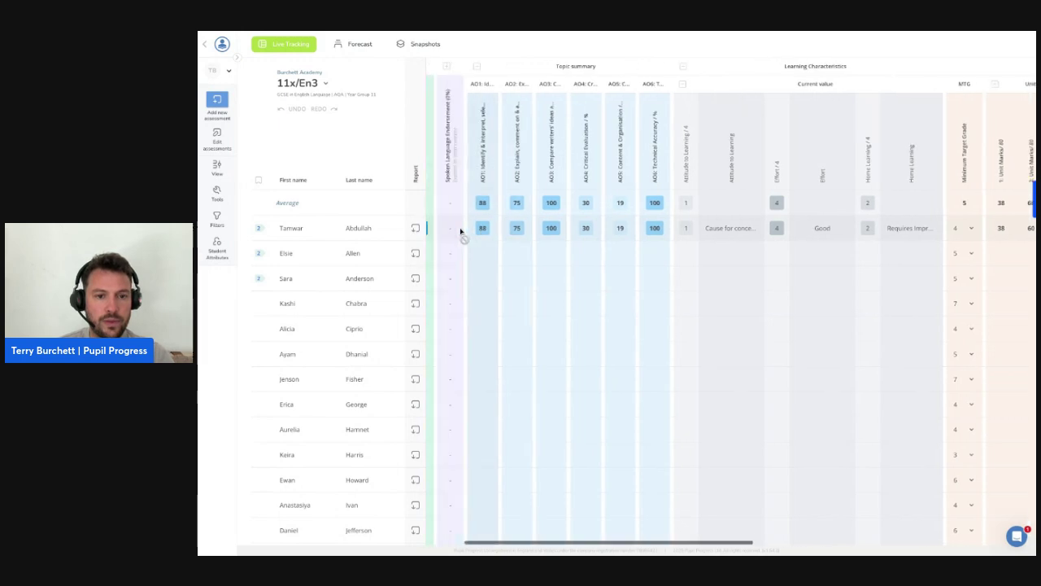
scroll(507, 231, "left", 5)
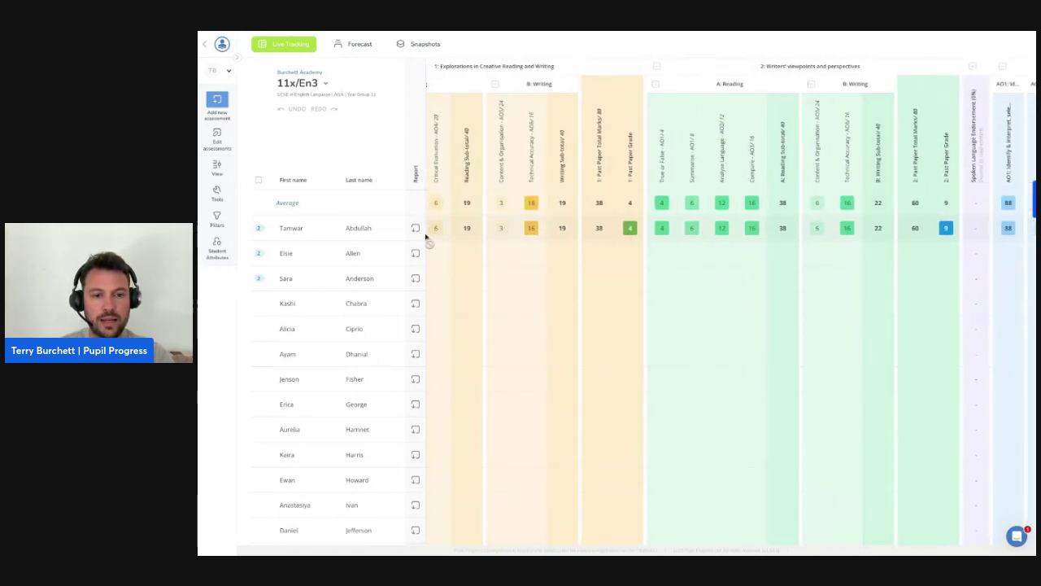
scroll(418, 231, "left", 1)
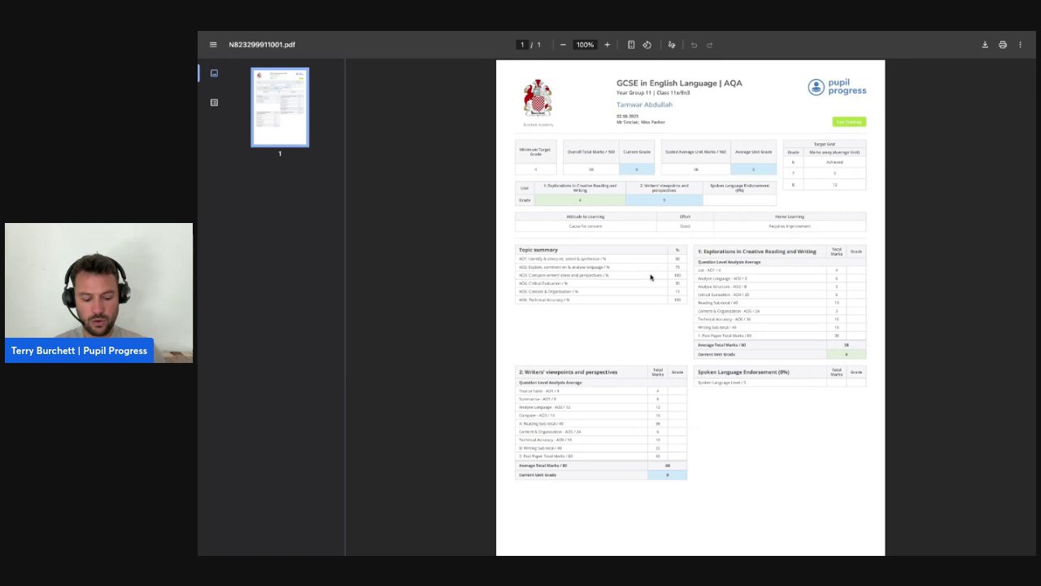
Enlarge the student's report to 175% and examine its grades, Target Grid, learning characteristics and question-level paper marks
left_click(607, 44)
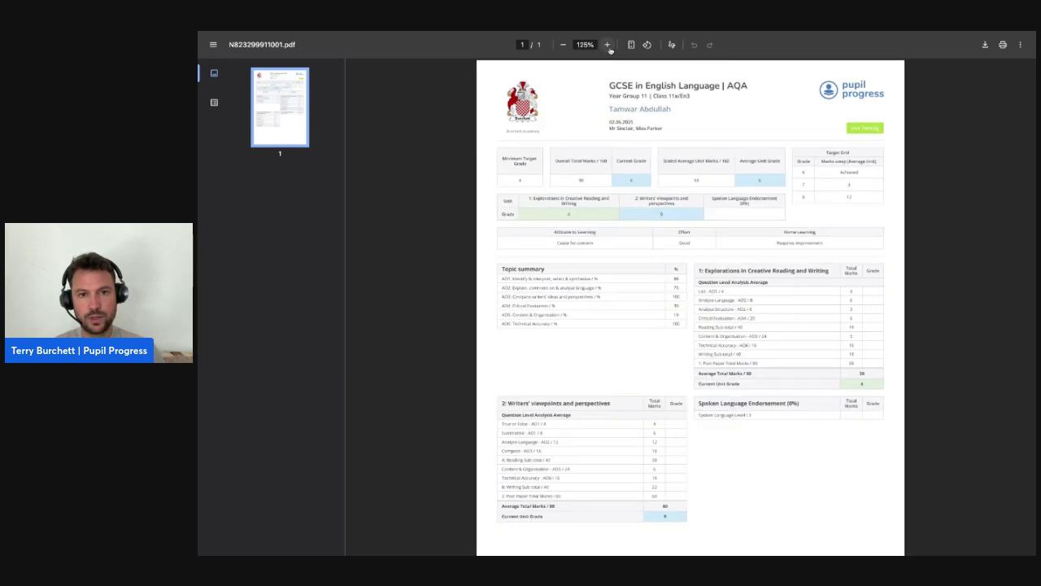
left_click(607, 44)
left_click(607, 44)
left_click(607, 44)
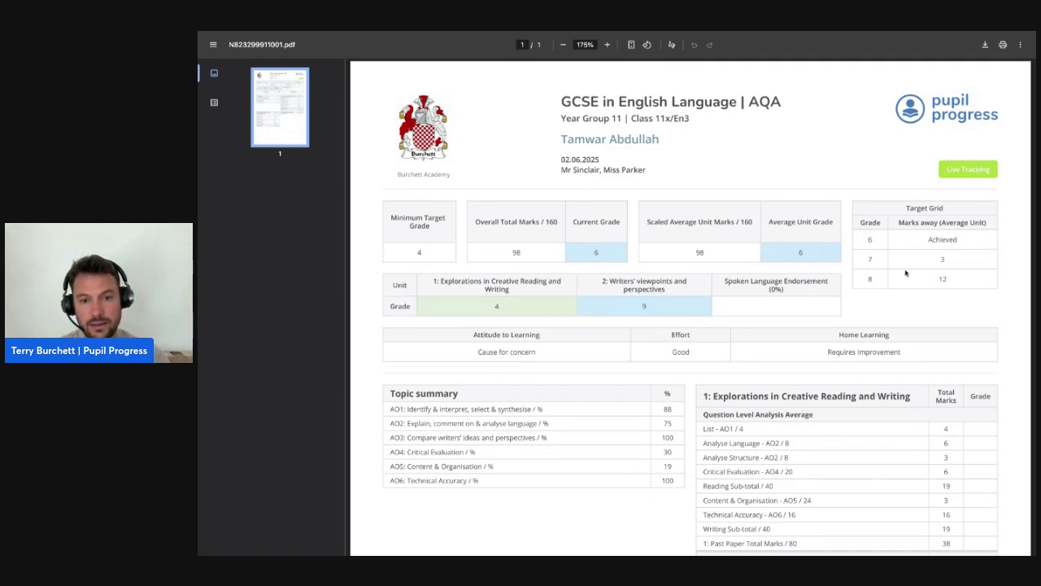
scroll(568, 399, "down", 1)
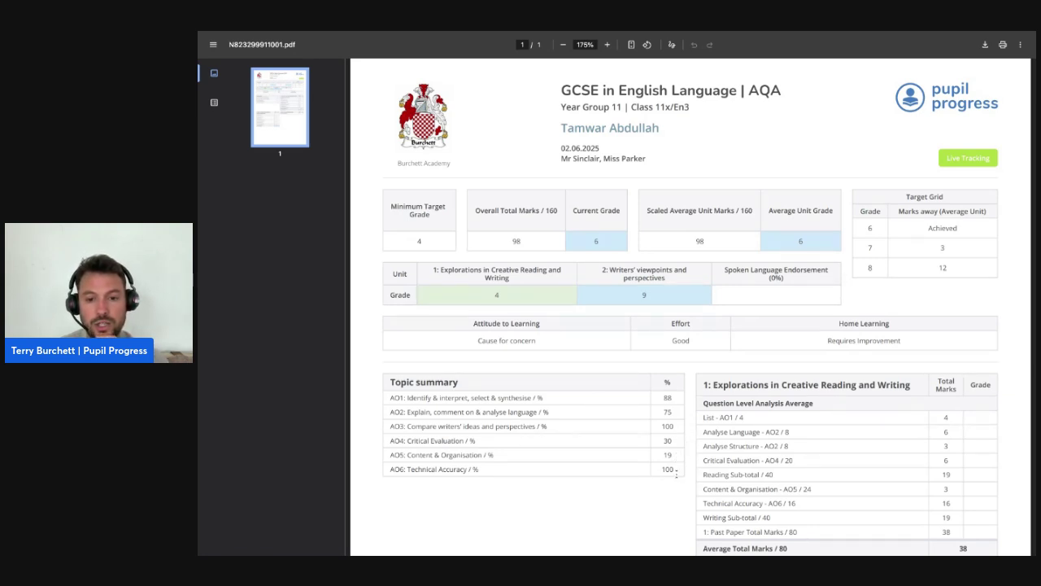
scroll(674, 499, "down", 1)
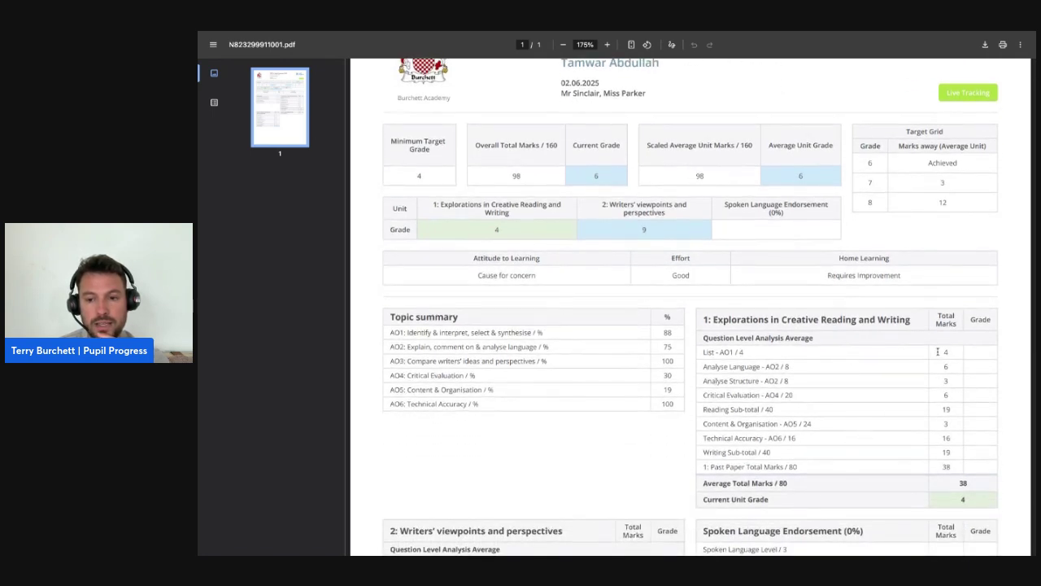
scroll(942, 412, "down", 3)
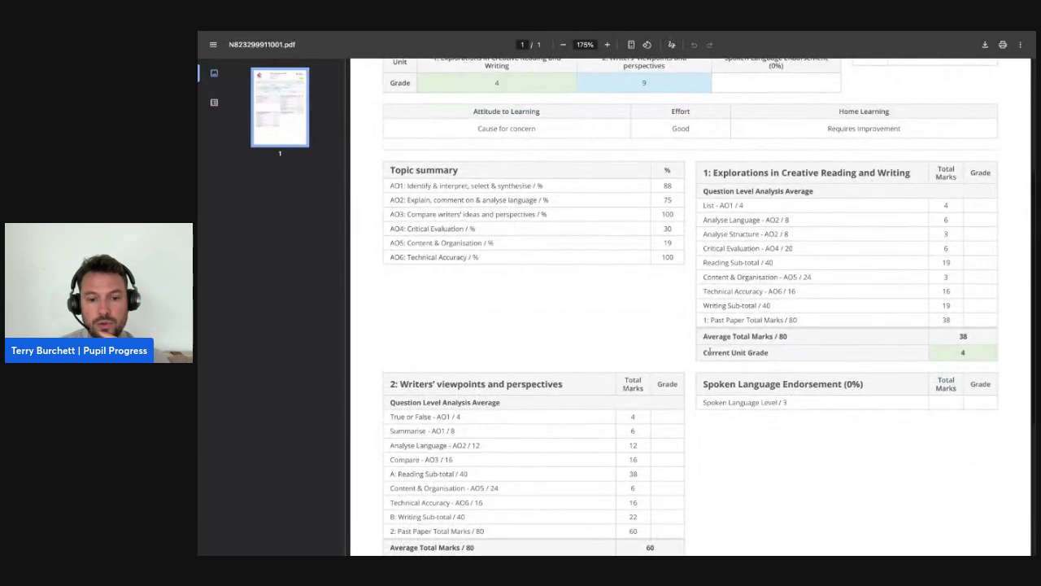
Return to the report's Topic summary and examine the AO5 Content & Organisation entry
scroll(637, 387, "up", 2)
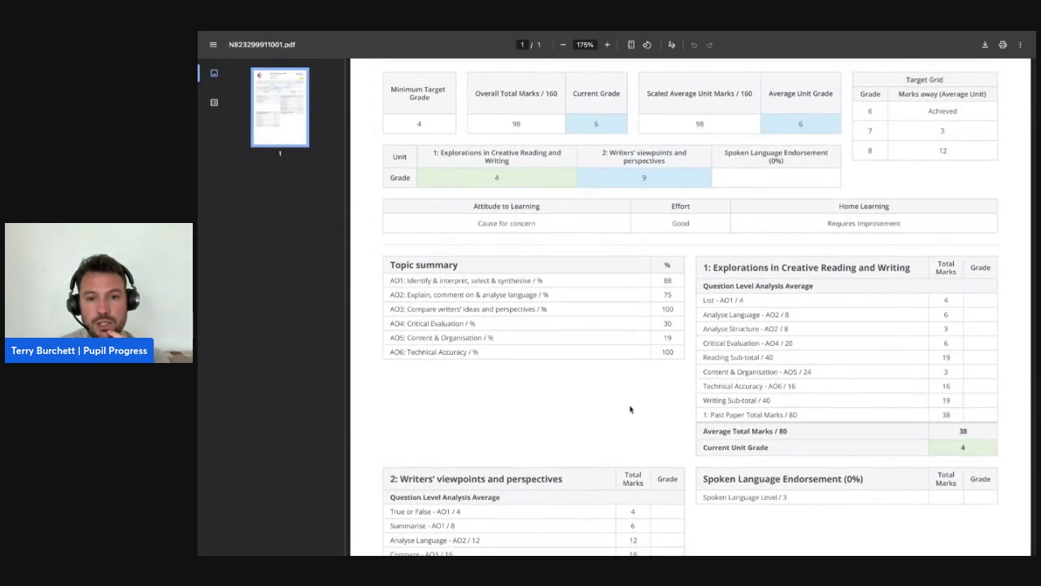
scroll(634, 410, "up", 1)
scroll(634, 410, "up", 1)
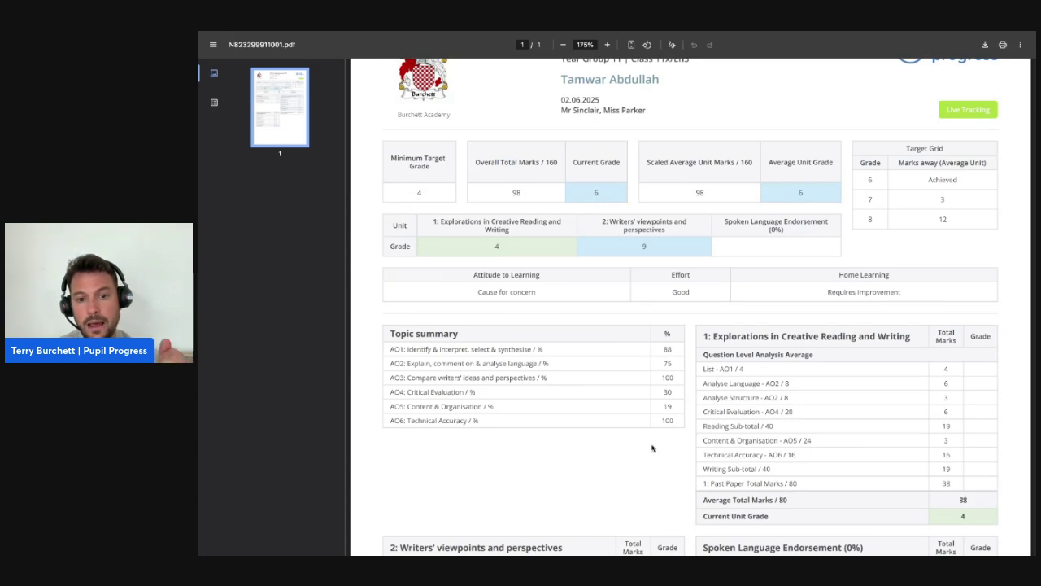
scroll(690, 308, "up", 2)
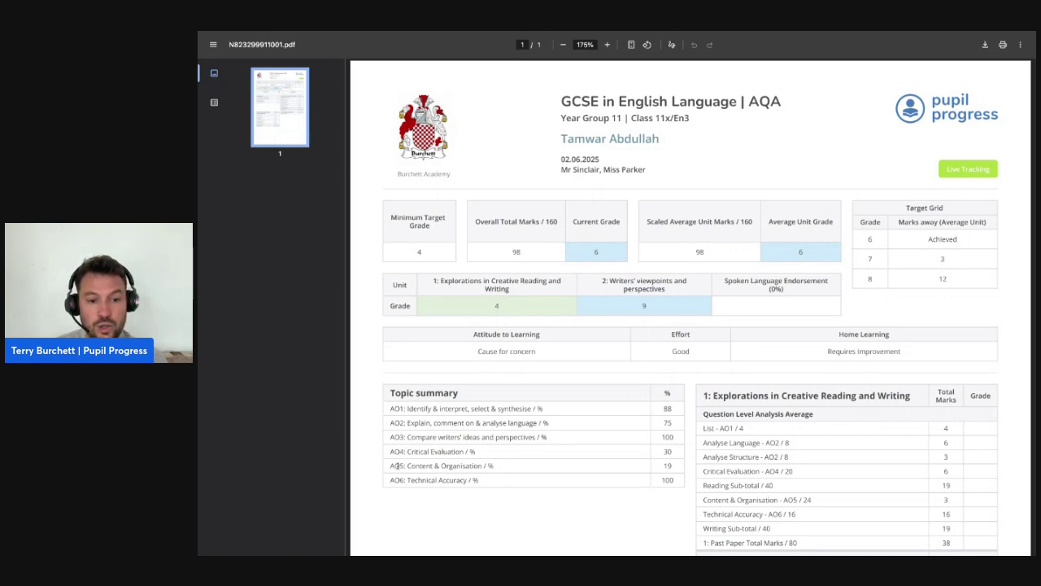
left_click_drag(404, 466, 494, 466)
left_click(502, 467)
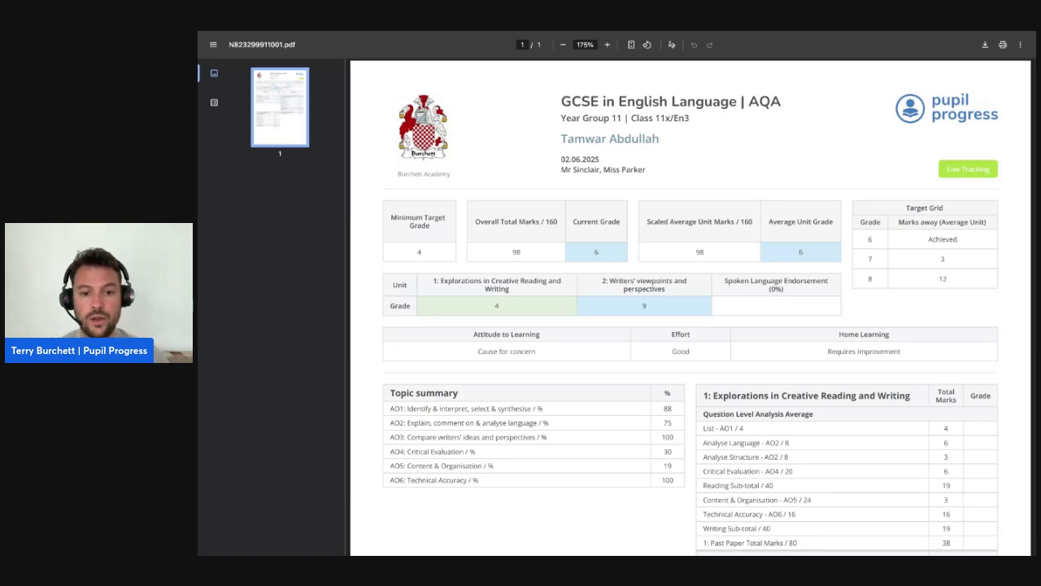
Switch to the Year 7 report (16).pdf, view it full screen at 150%, and examine the attendance figure
key("ctrl+super+f")
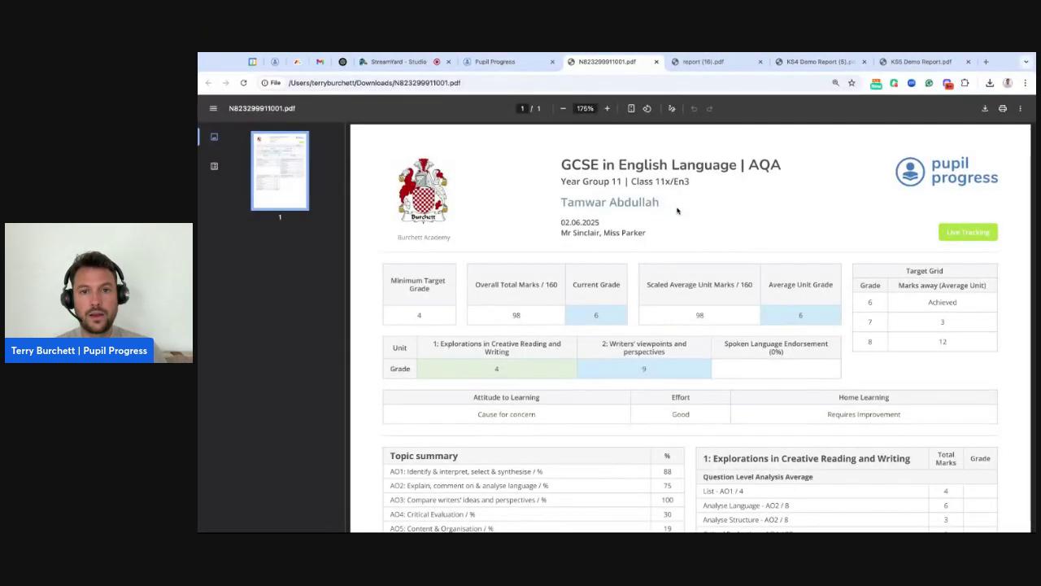
left_click(702, 62)
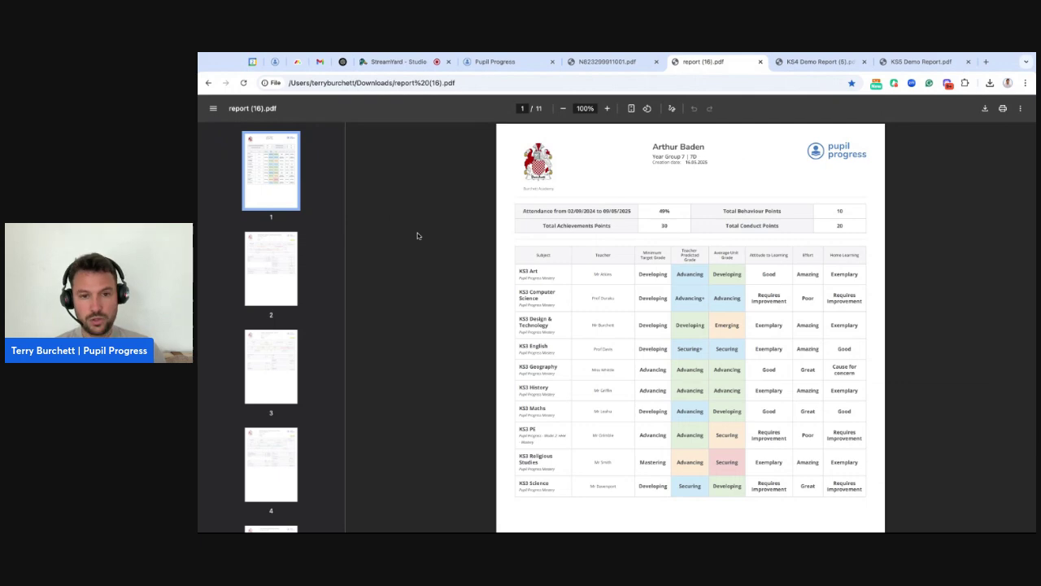
key("ctrl+super+f")
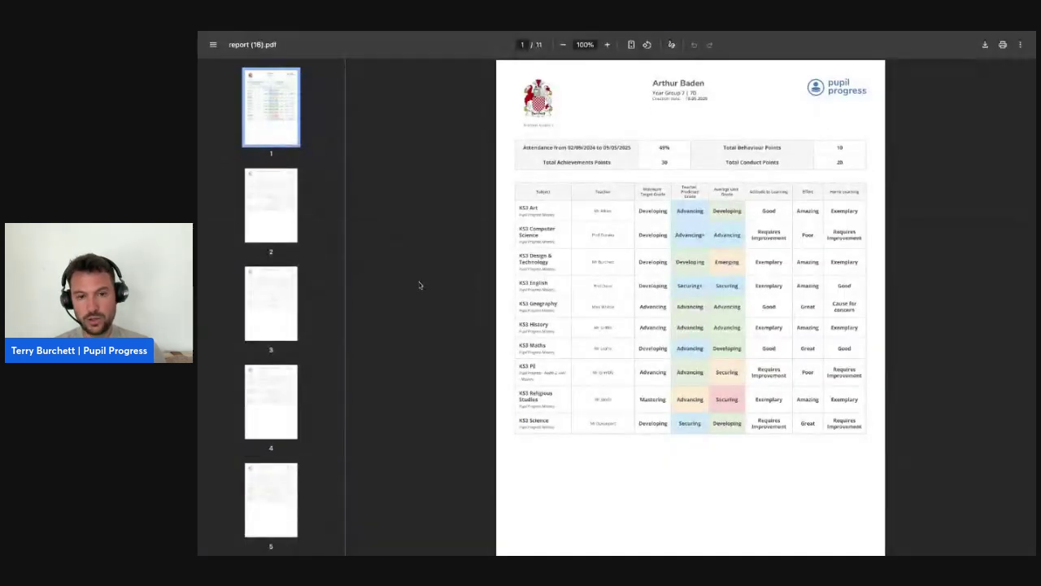
key("super+plus")
key("super+plus")
key("super+plus")
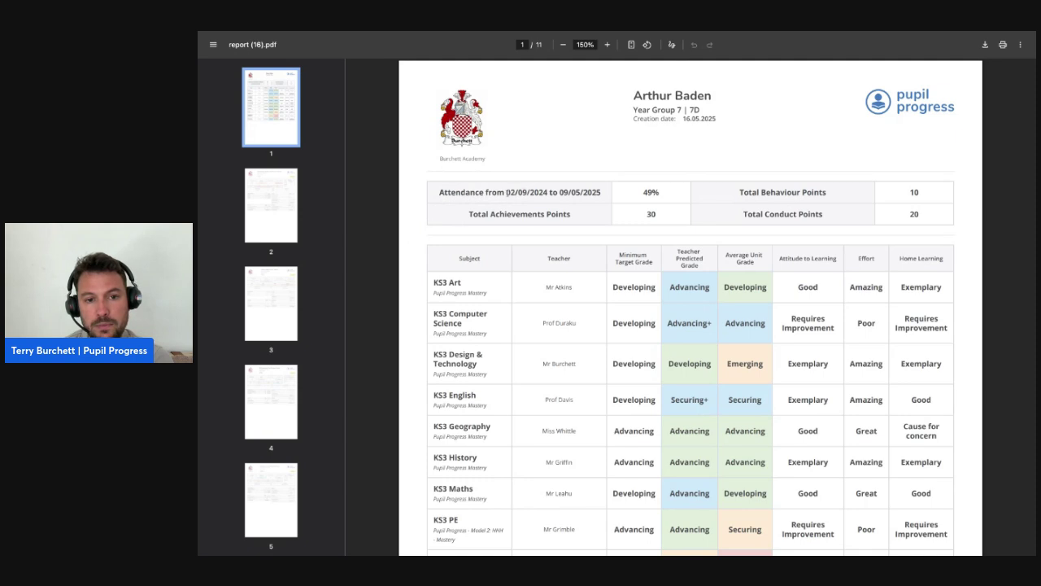
left_click_drag(644, 192, 659, 192)
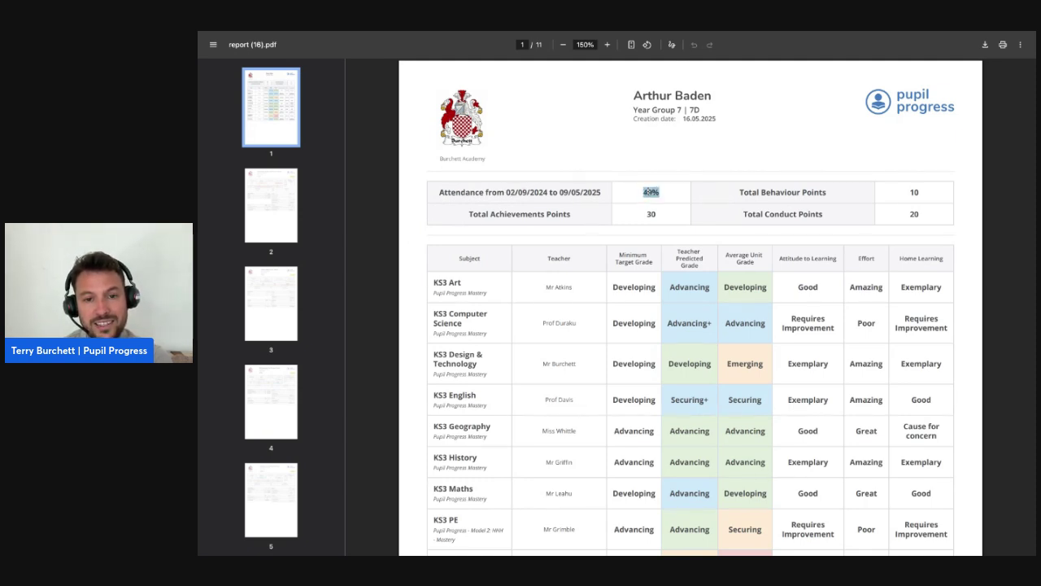
left_click(602, 192)
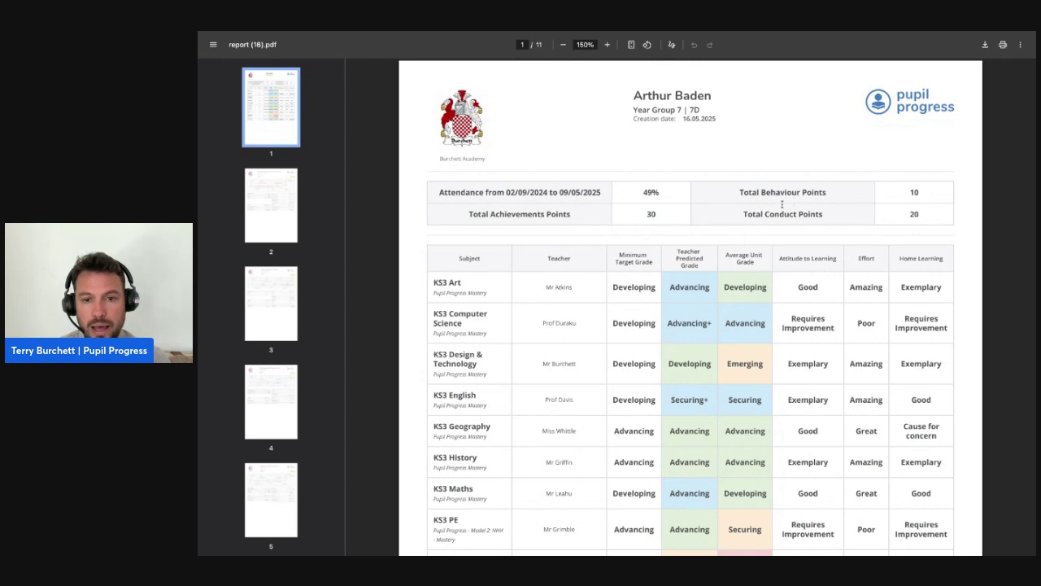
Compare the Attitude to Learning entries across the subject table, highlighting those for Computer Science, History, PE and Science
scroll(651, 221, "down", 1)
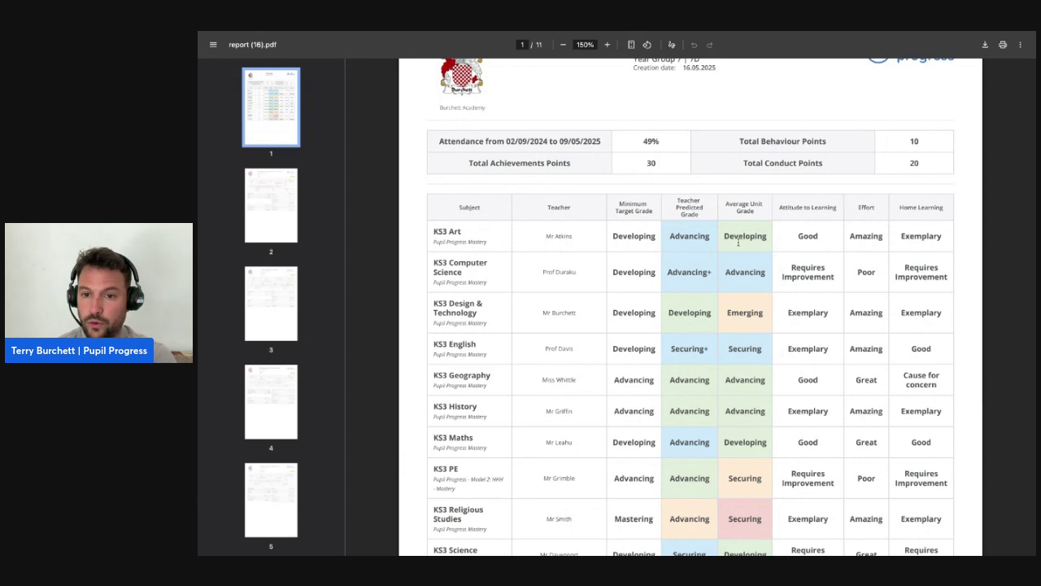
left_click_drag(779, 208, 837, 208)
scroll(830, 213, "down", 2)
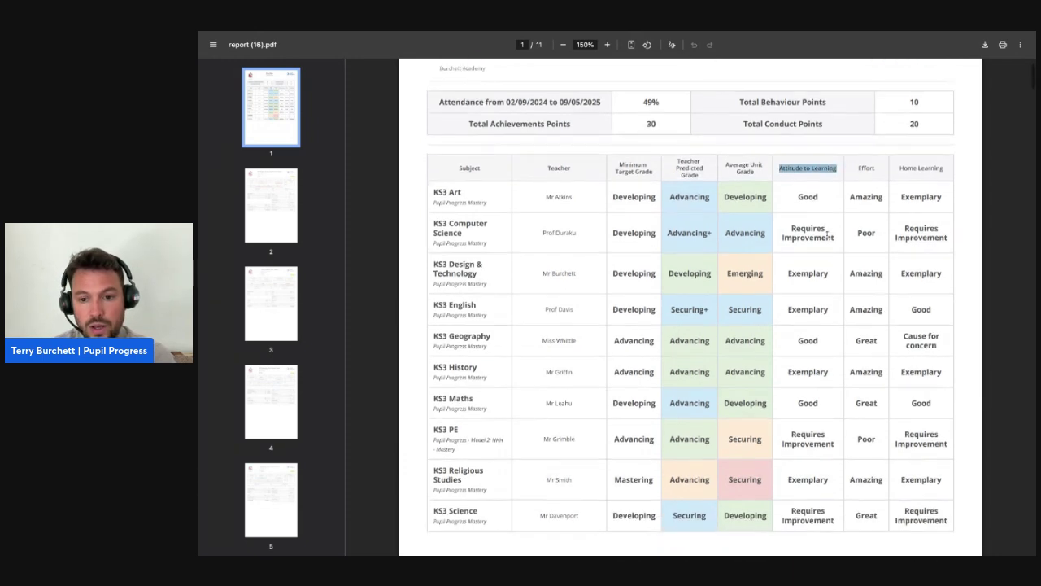
left_click_drag(792, 200, 833, 210)
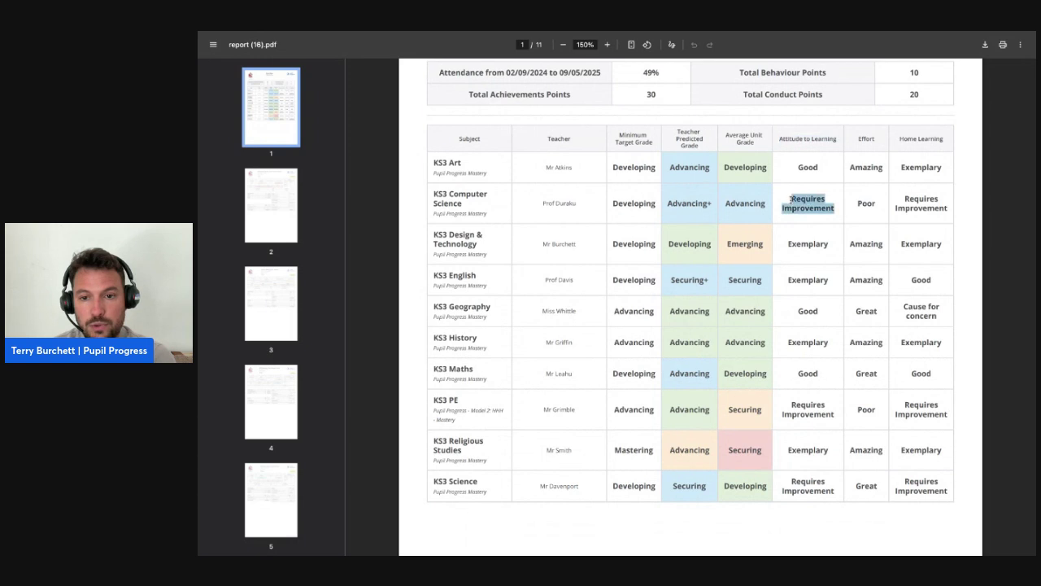
mouse_move(797, 342)
left_mouse_down()
mouse_move(787, 343)
mouse_move(813, 342)
left_mouse_up()
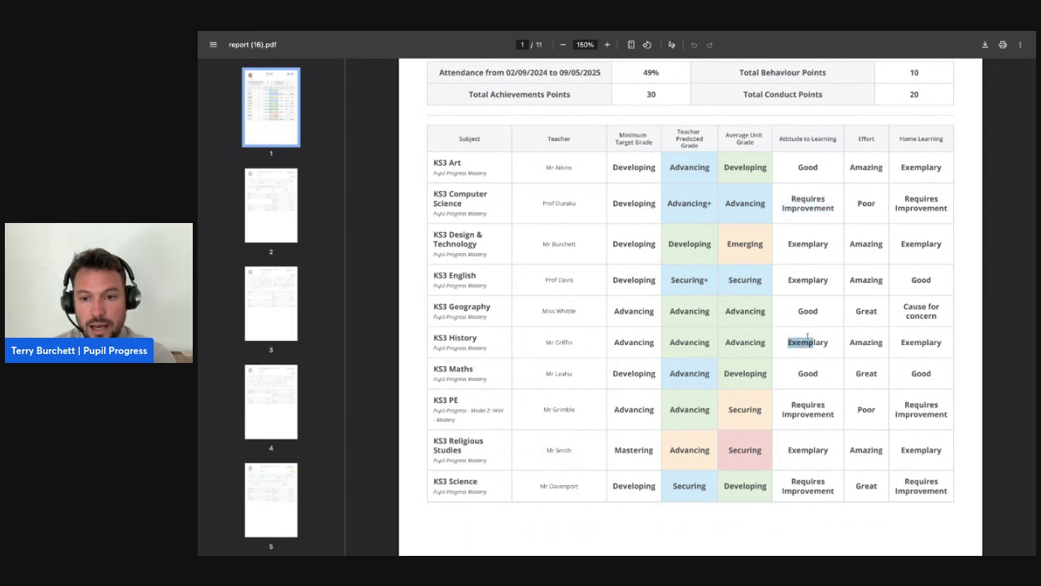
triple_click(788, 405)
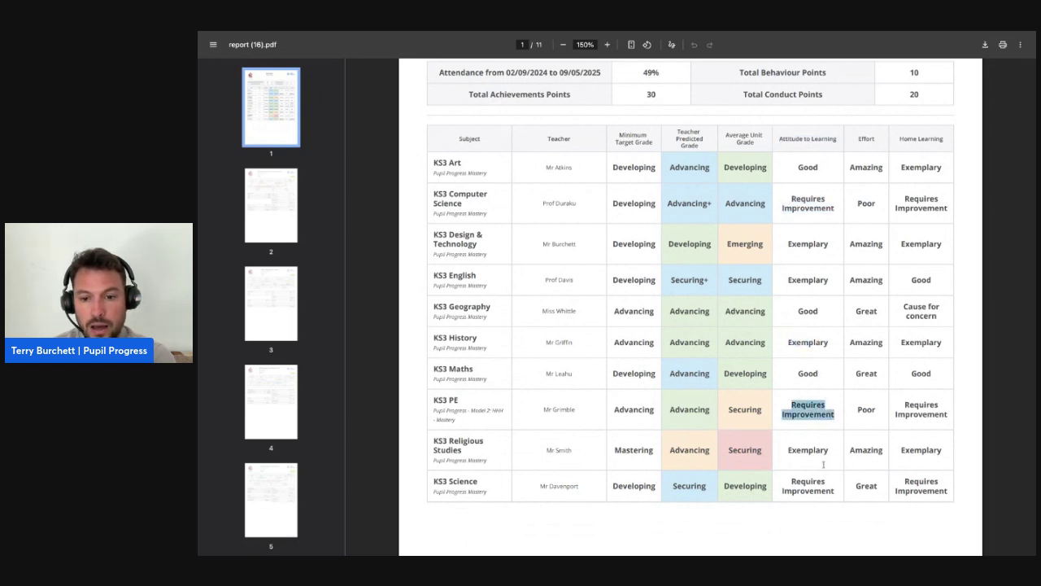
left_click_drag(791, 480, 835, 494)
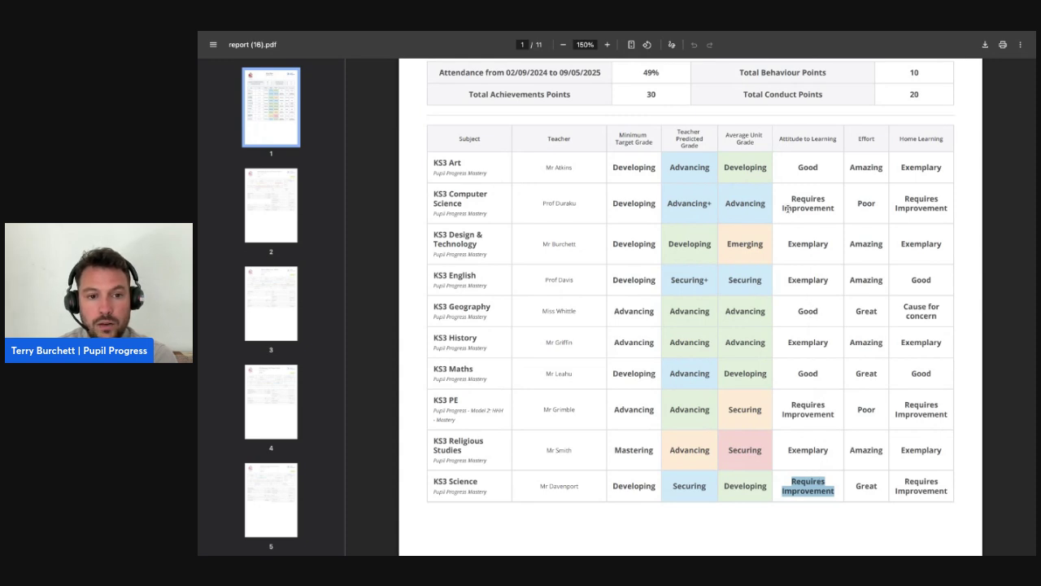
Examine the KS3 English row's Attitude to Learning, Teacher Predicted Grade and Average Unit Grade
left_click(446, 278)
double_click(784, 280)
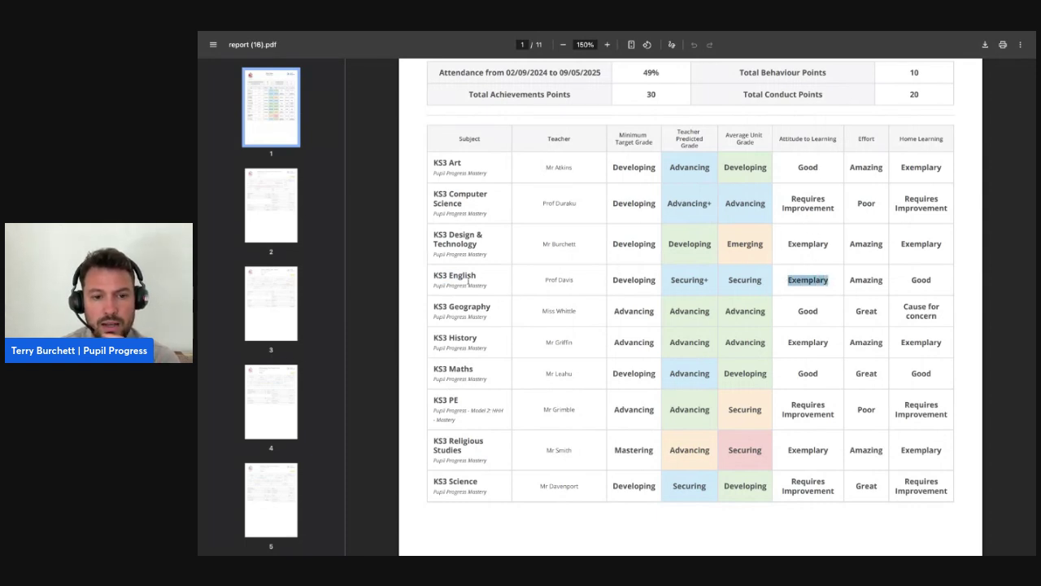
left_click_drag(677, 281, 731, 279)
left_click(732, 280)
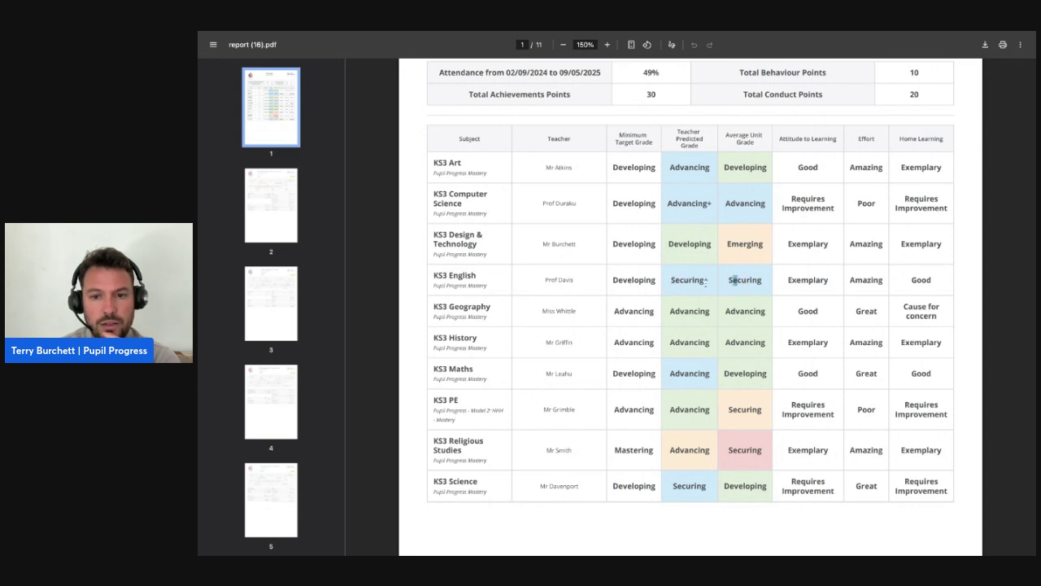
Examine the KS3 Computer Science Teacher Predicted Grade, and browse the Year 7 report's subject pages from Religious Studies through to Art
mouse_move(682, 204)
left_mouse_down()
mouse_move(744, 205)
mouse_move(702, 204)
left_mouse_up()
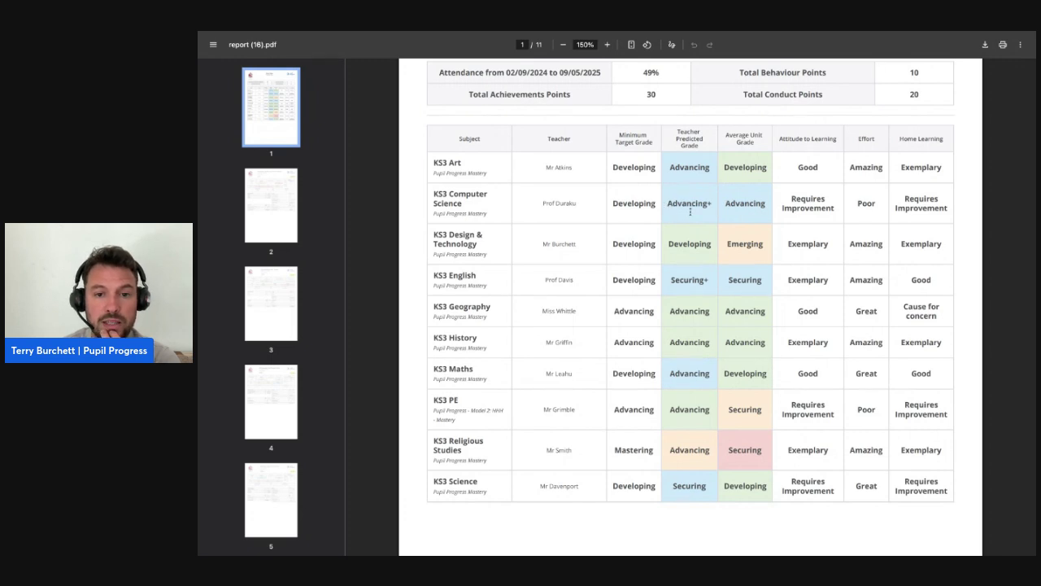
left_click(283, 213)
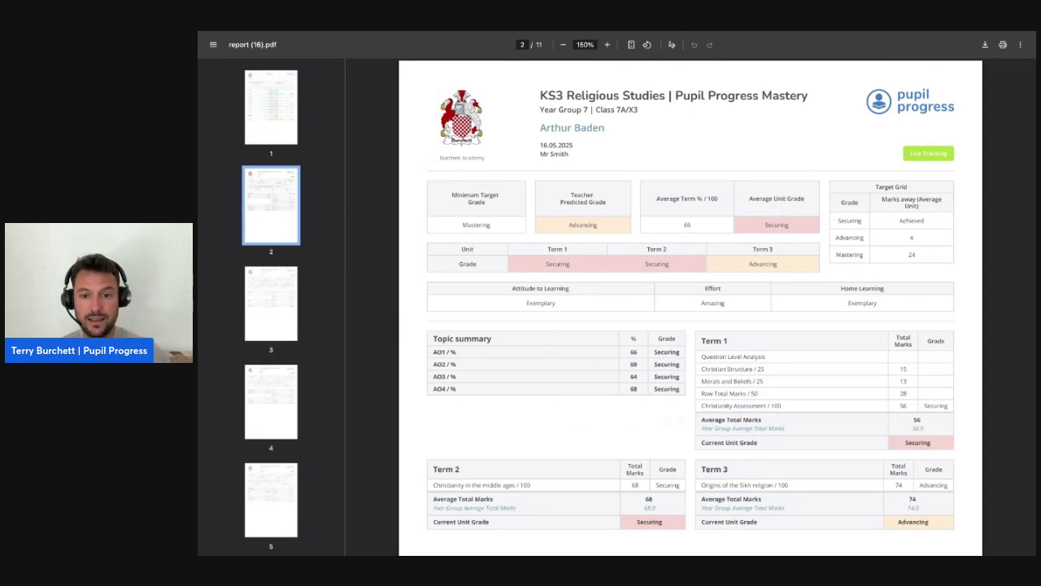
left_click(271, 402)
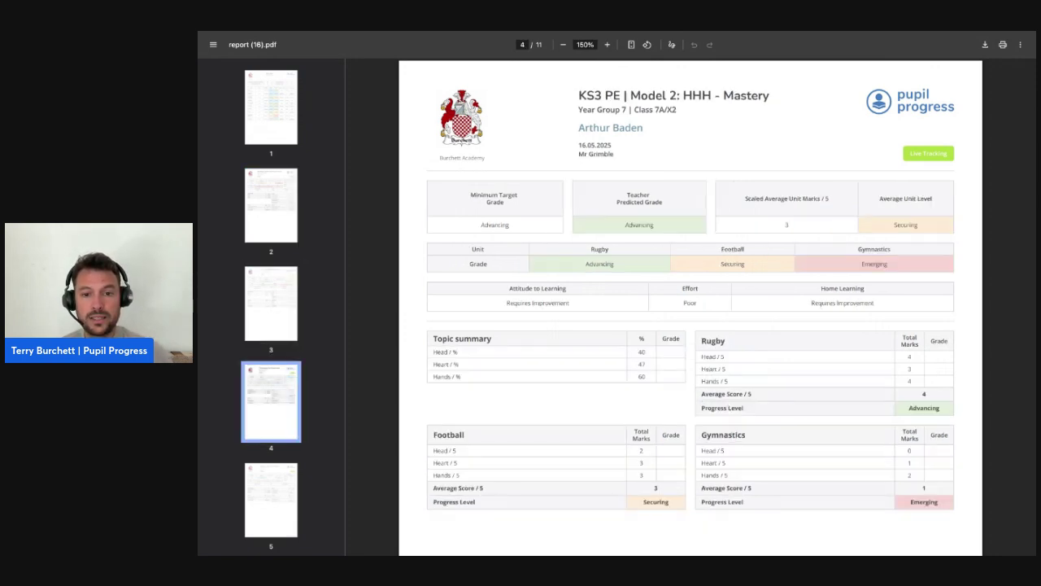
key("Down")
key("Down")
key("Down")
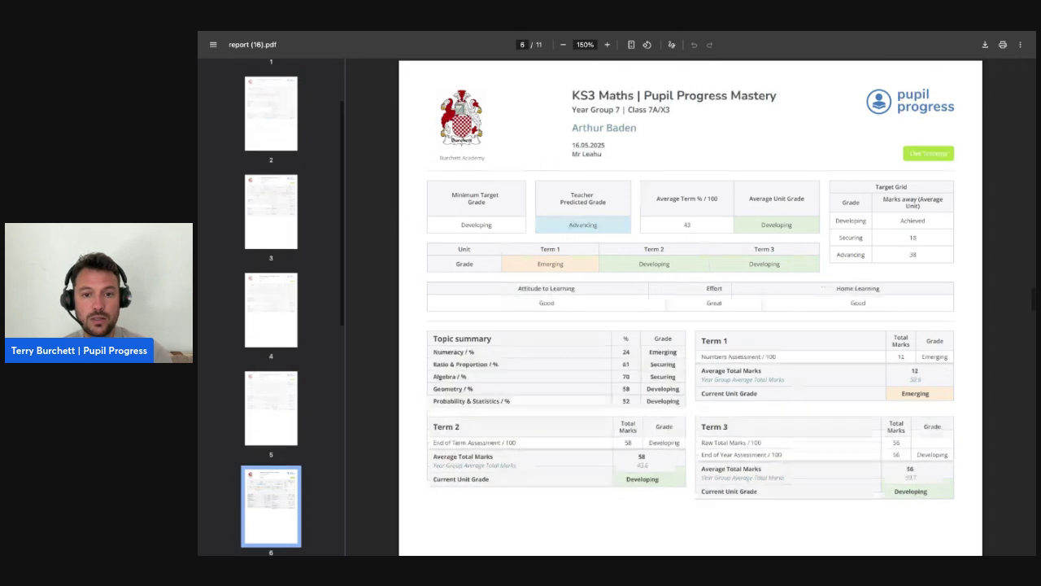
key("Down")
key("Down")
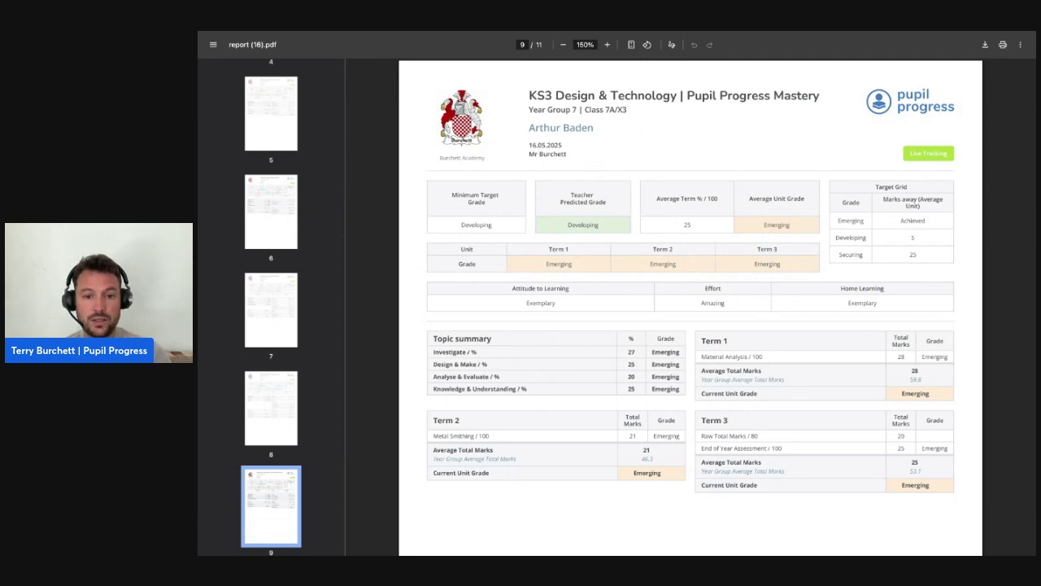
key("Down")
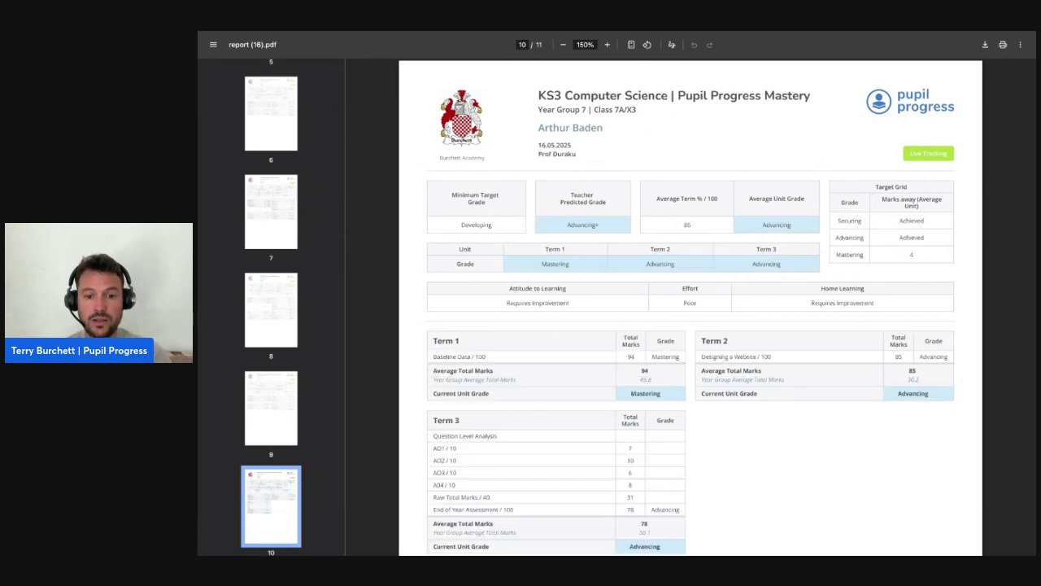
key("Down")
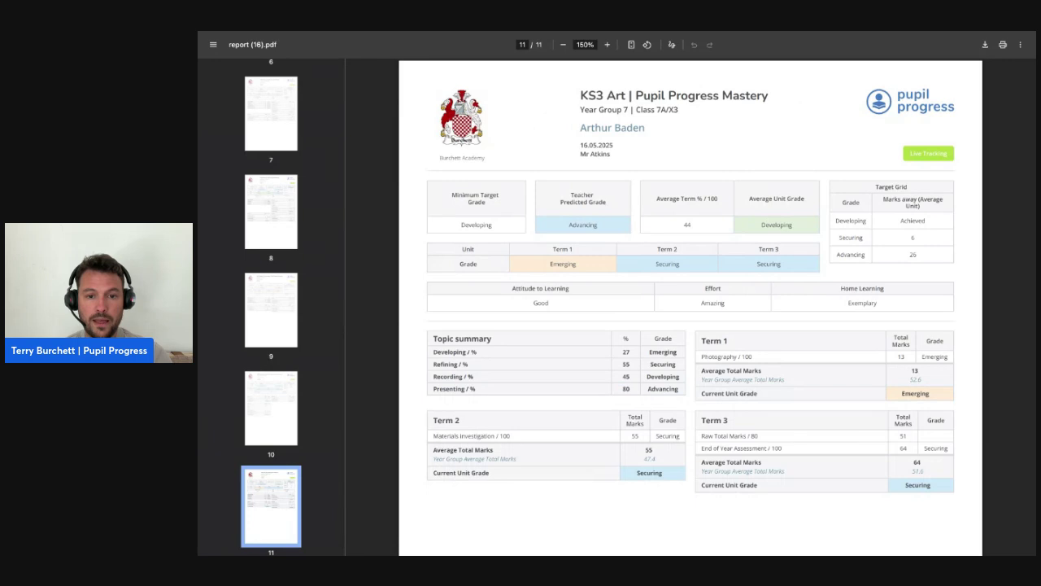
Browse back through the Year 7 report's subject pages from KS3 Art to KS3 PE
key("Up")
key("Up")
key("Up")
key("Up")
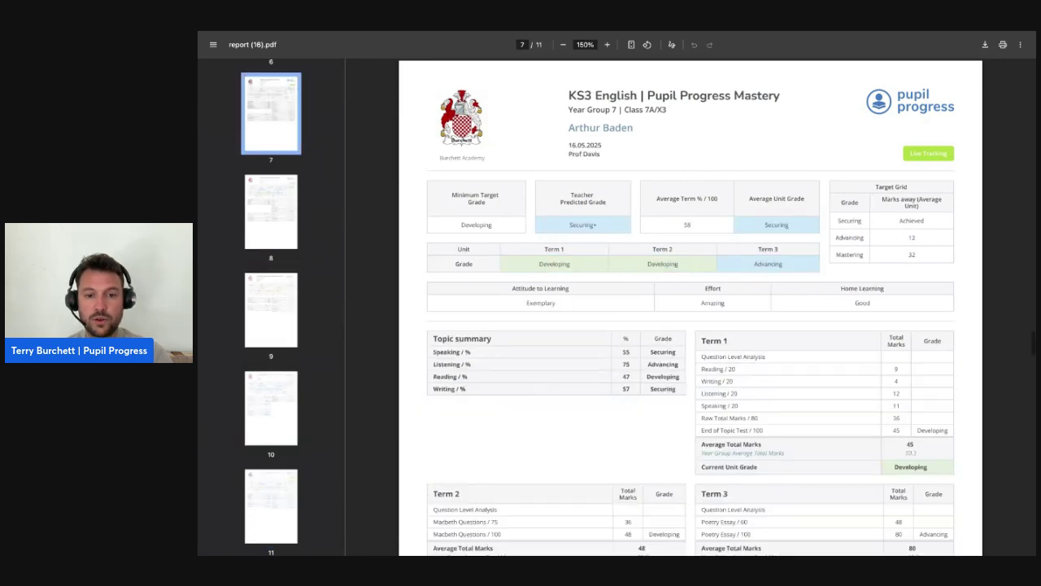
key("Up")
key("Up")
key("Up")
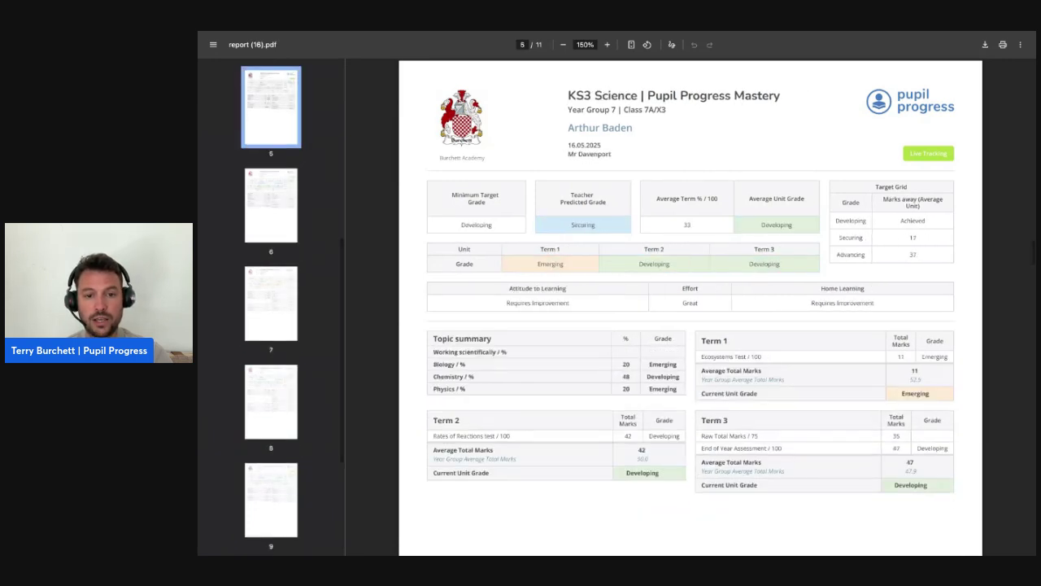
key("Up")
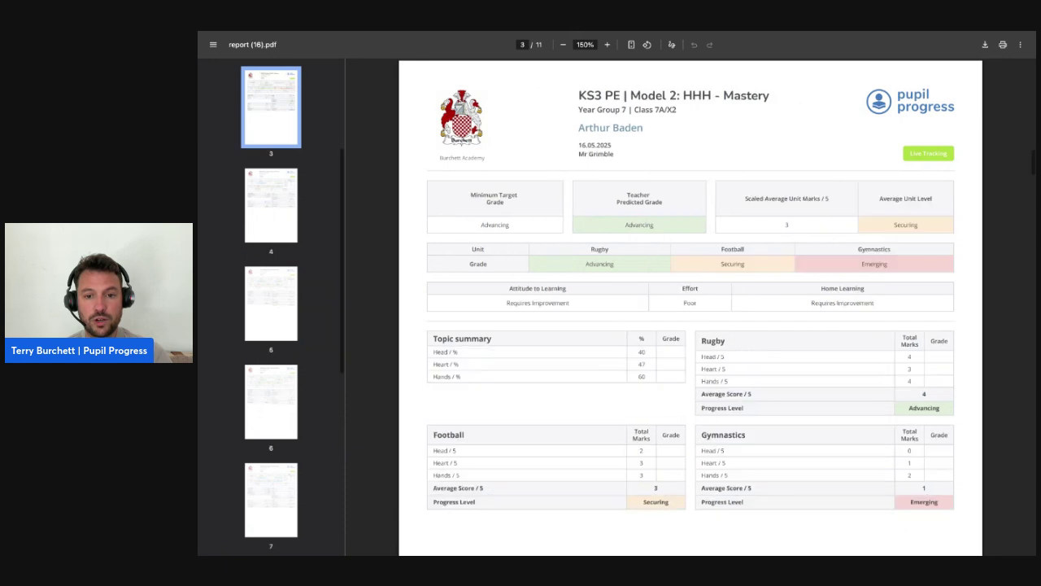
Go to the KS3 Maths page and examine the Numeracy percentage in its Topic summary
key("Down")
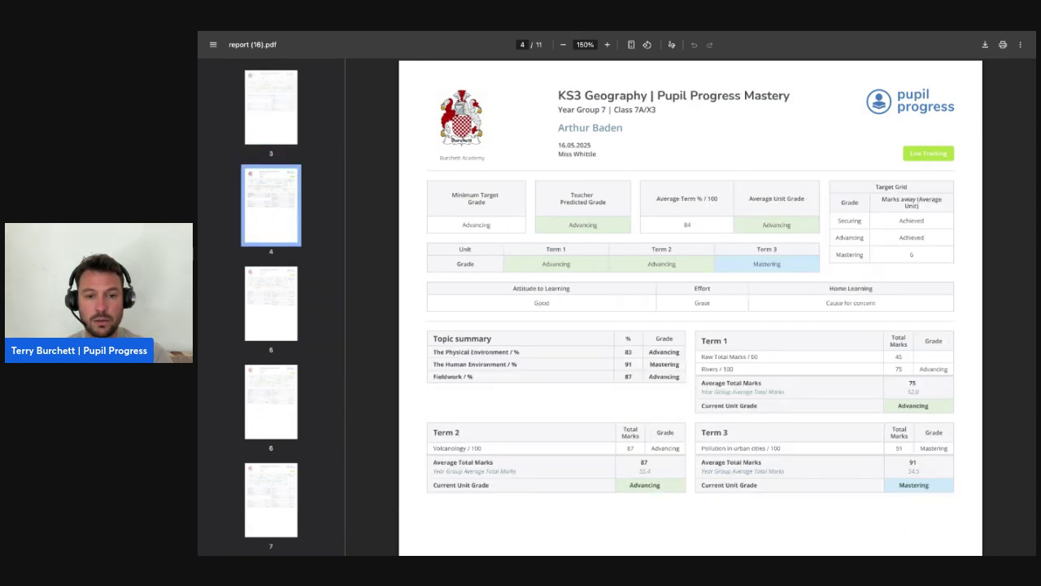
key("Down")
key("Down")
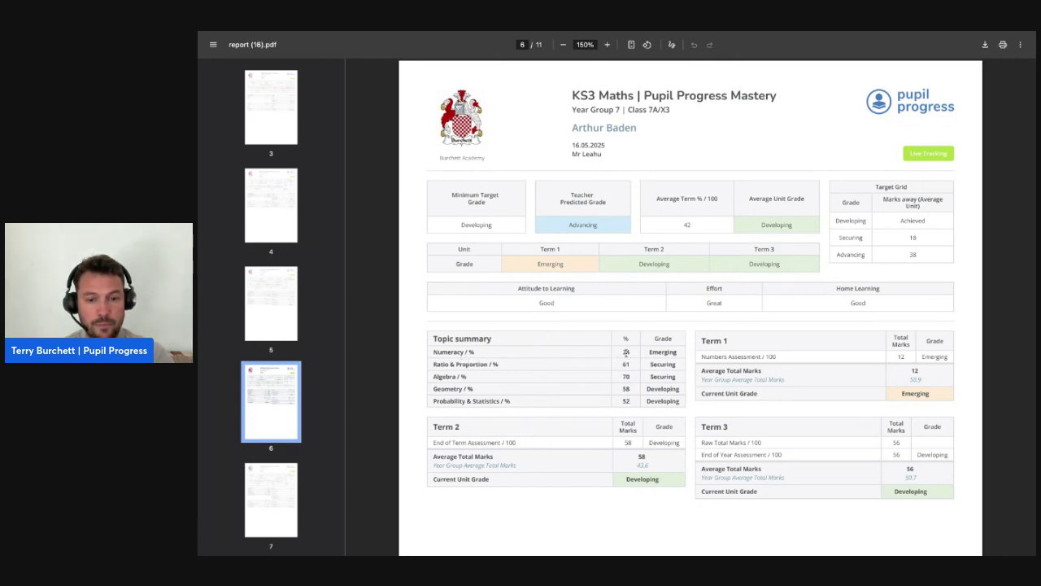
double_click(625, 351)
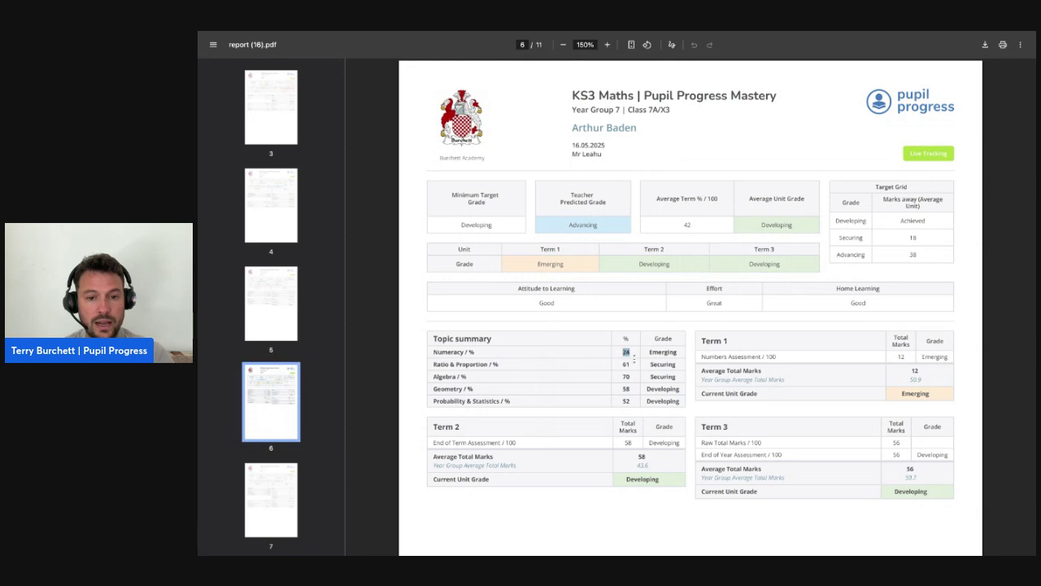
left_click(456, 351)
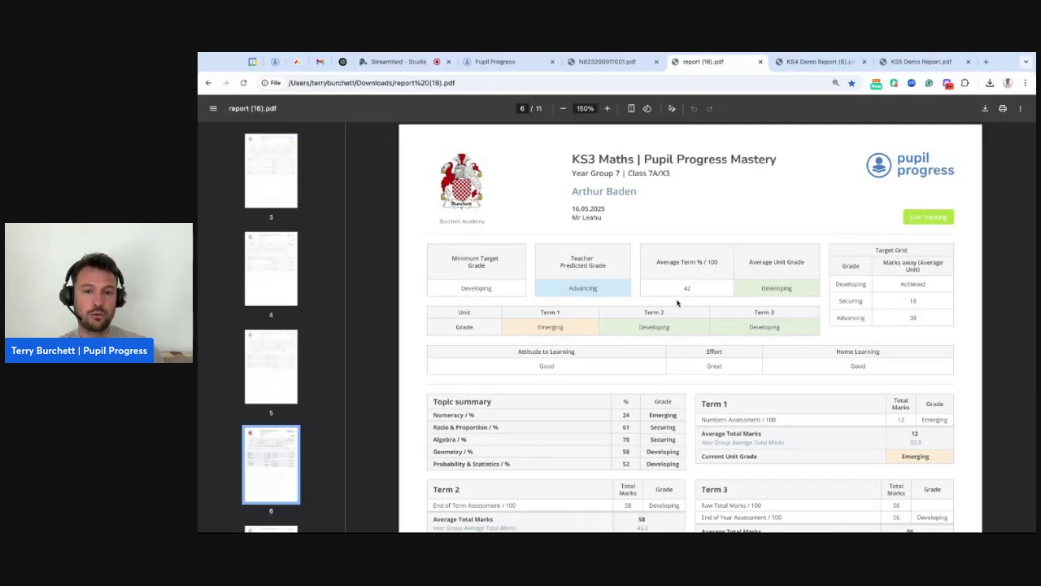
Switch to KS4 Demo Report (5).pdf and view its subject overview full screen at 150%
scroll(647, 397, "down", 1)
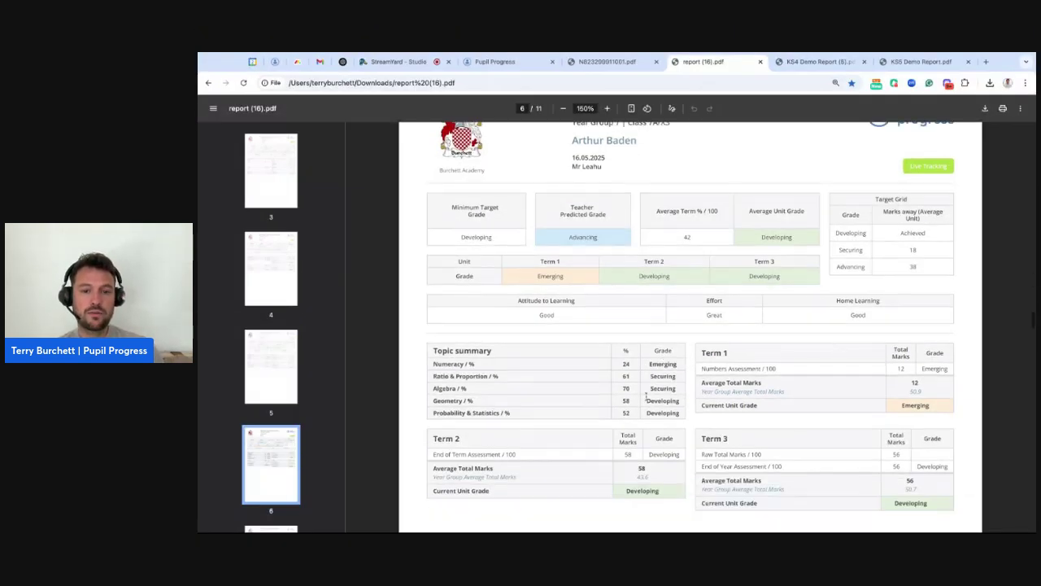
left_click(818, 62)
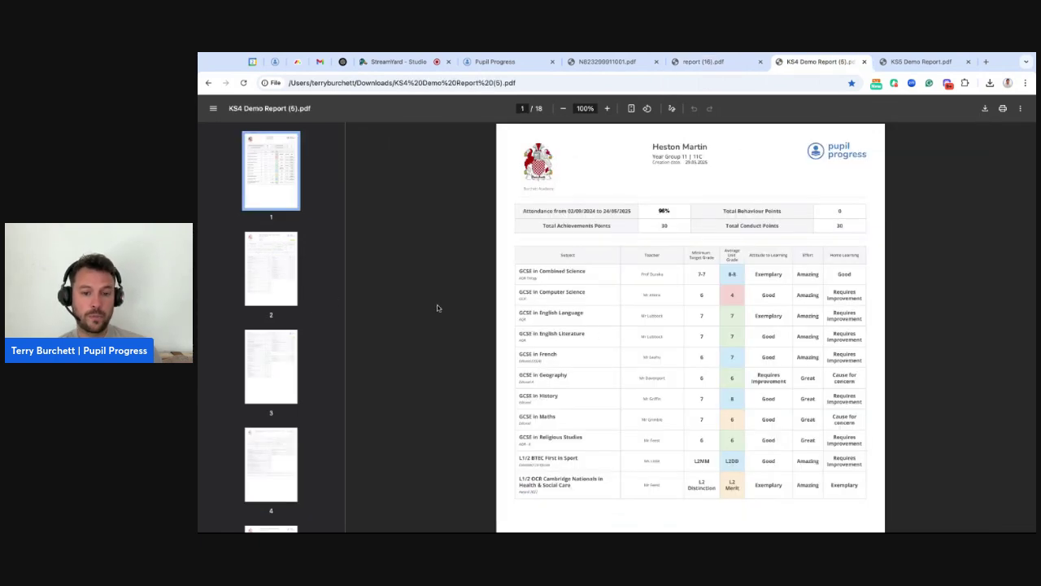
key("ctrl+super+f")
scroll(437, 288, "up", 3)
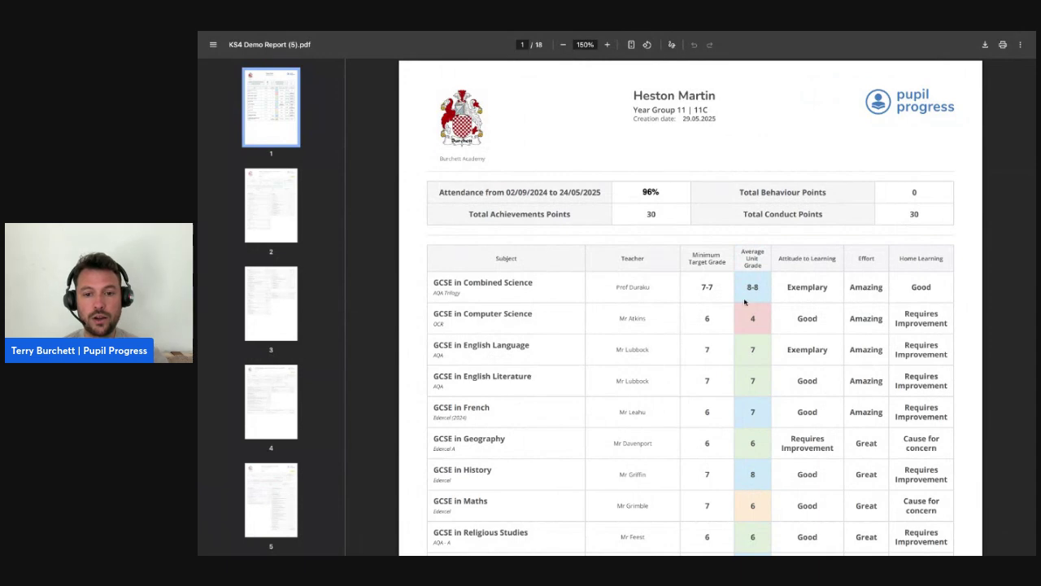
Browse the KS4 report's subject pages from GCSE in Combined Science through to GCSE in History
left_click(277, 212)
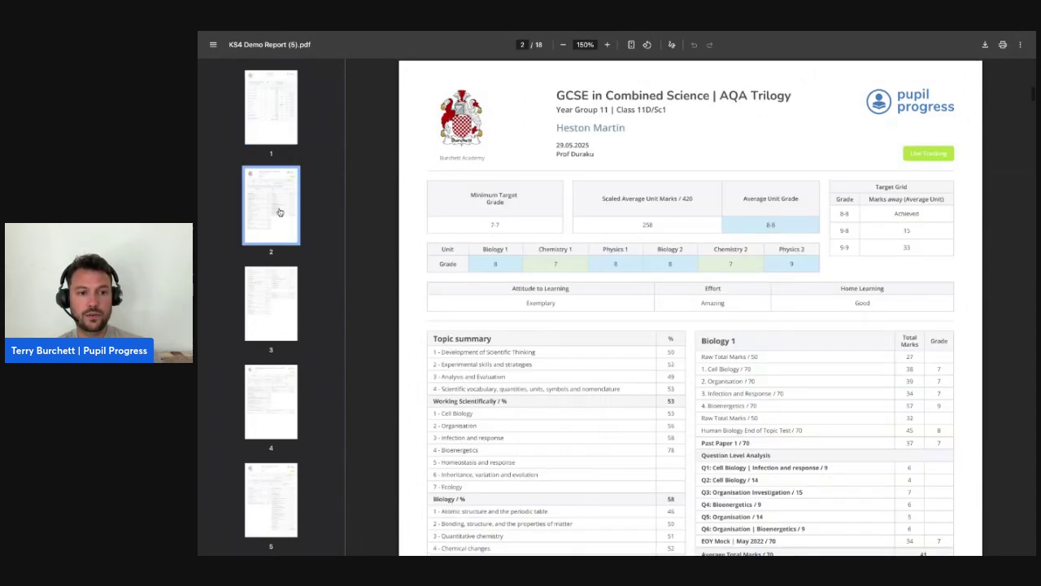
key("Right")
key("Right")
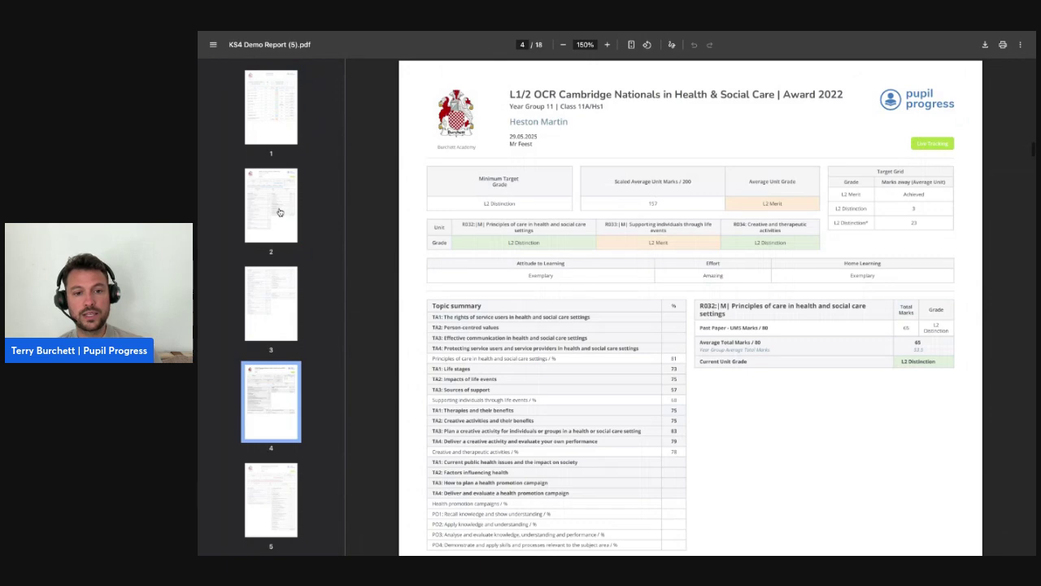
key("Right")
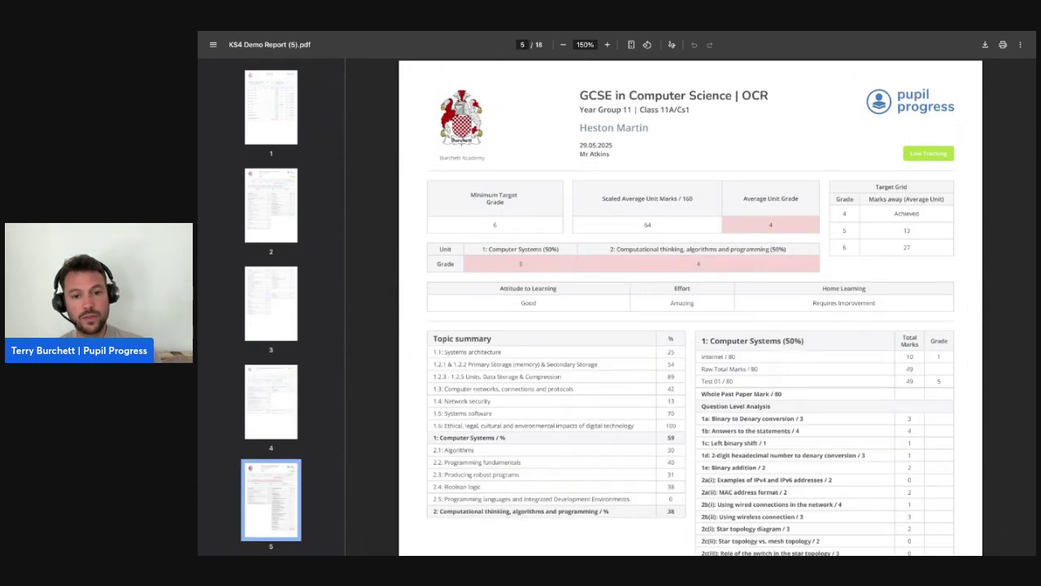
key("Right")
key("Right")
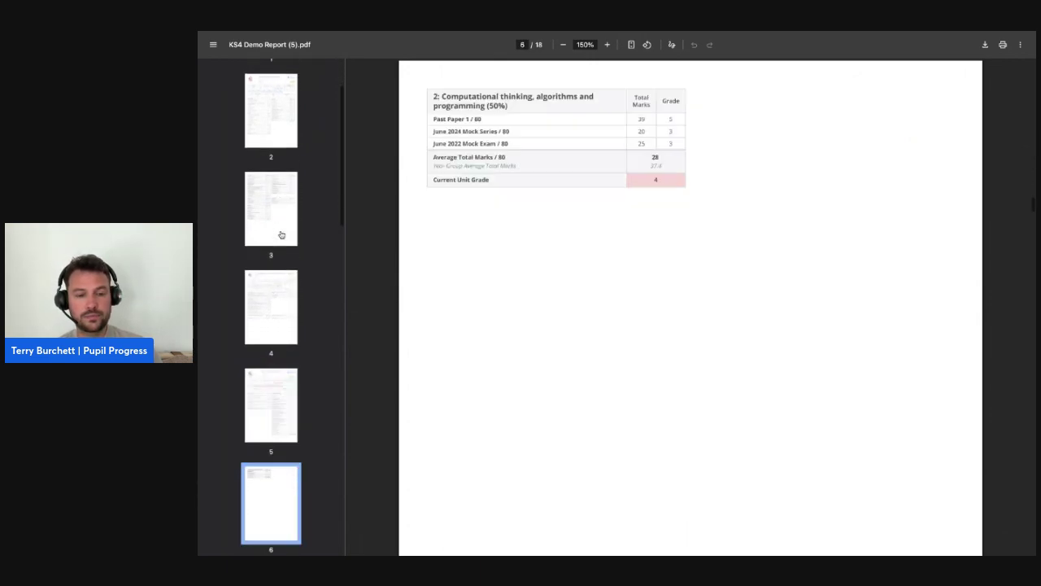
key("Right")
key("Right")
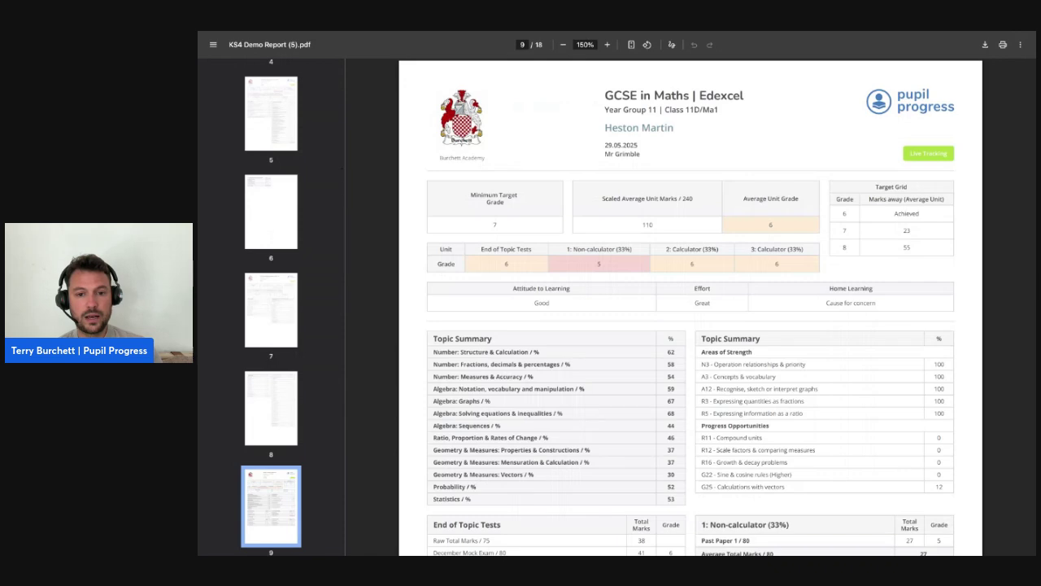
key("Right")
key("Right")
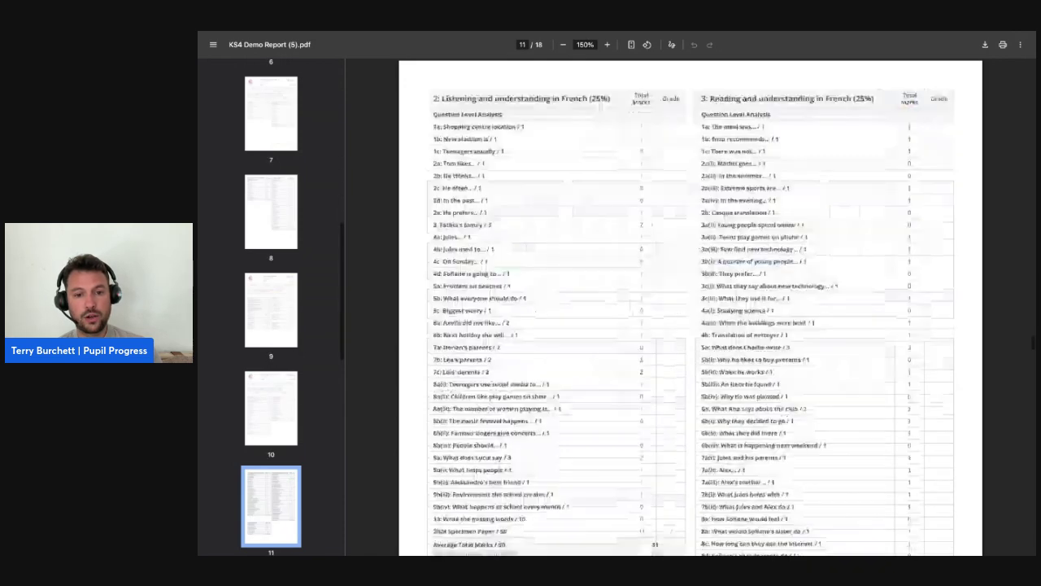
key("Right")
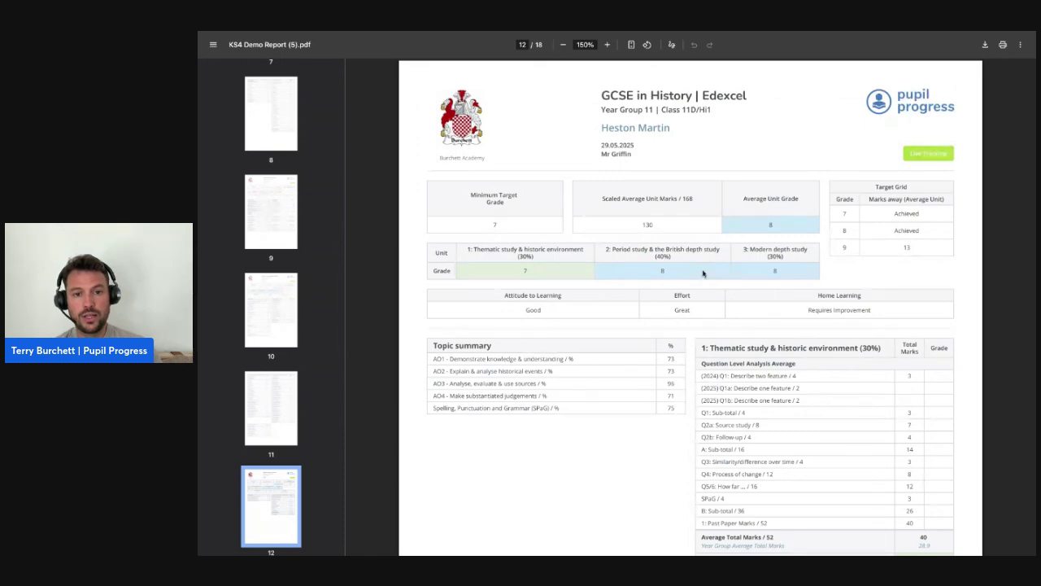
Go to the L1/2 BTEC First in Sport page and examine its unit grades and learning characteristics
key("Right")
key("Right")
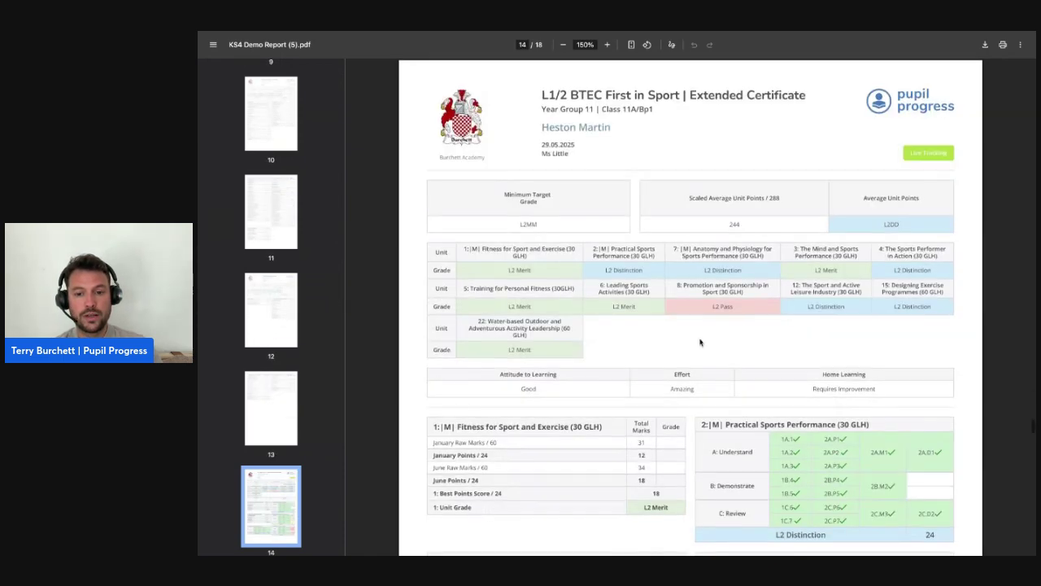
scroll(700, 342, "down", 2)
scroll(704, 220, "up", 2)
scroll(704, 220, "down", 2)
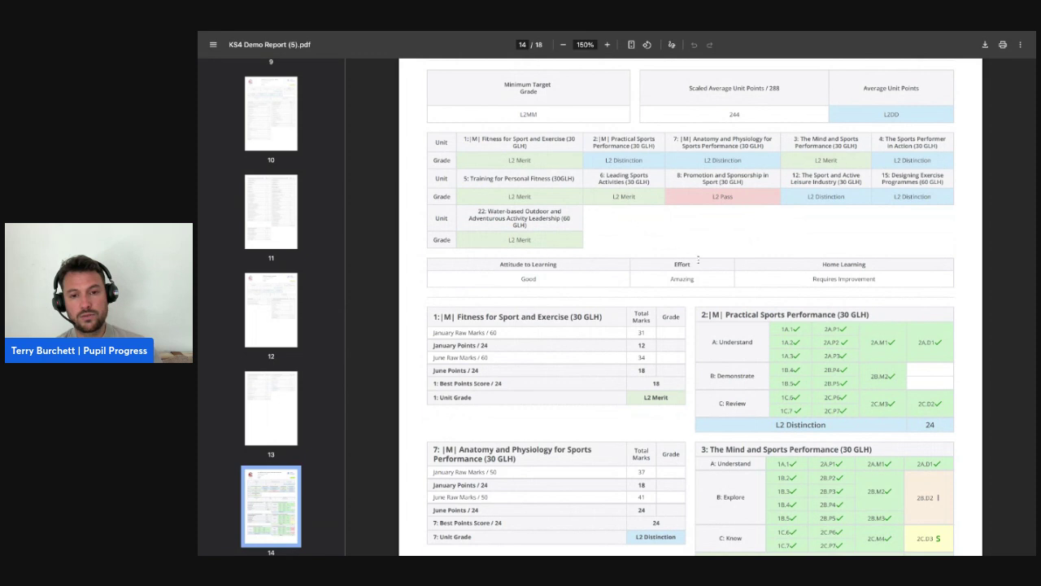
scroll(798, 348, "down", 1)
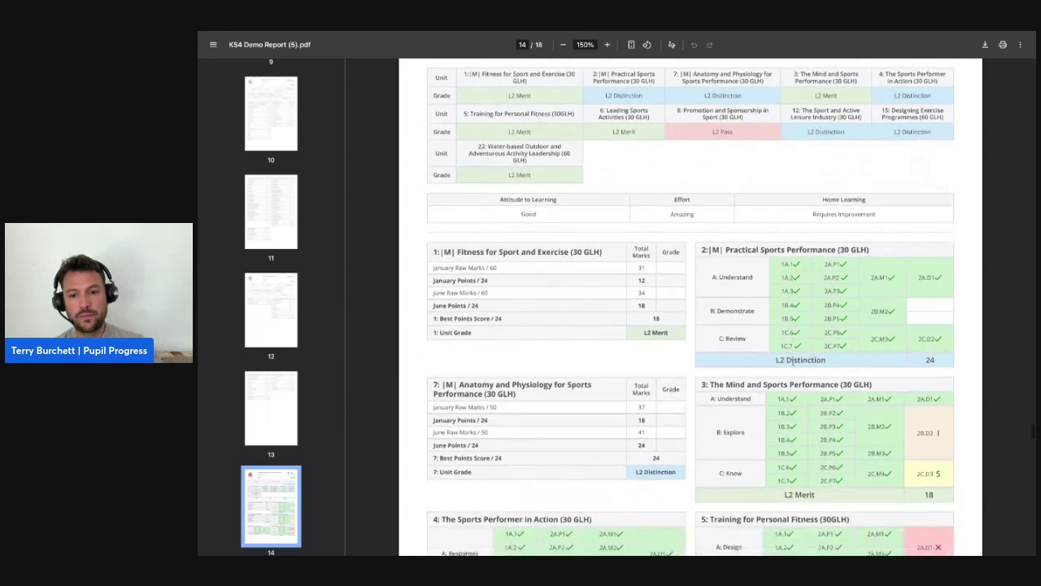
Examine criteria 2B.D2 and 2C.D3 in The Mind and Sports Performance, and review the criteria grids of the units below
double_click(936, 433)
left_click(936, 435)
left_click_drag(926, 475, 936, 475)
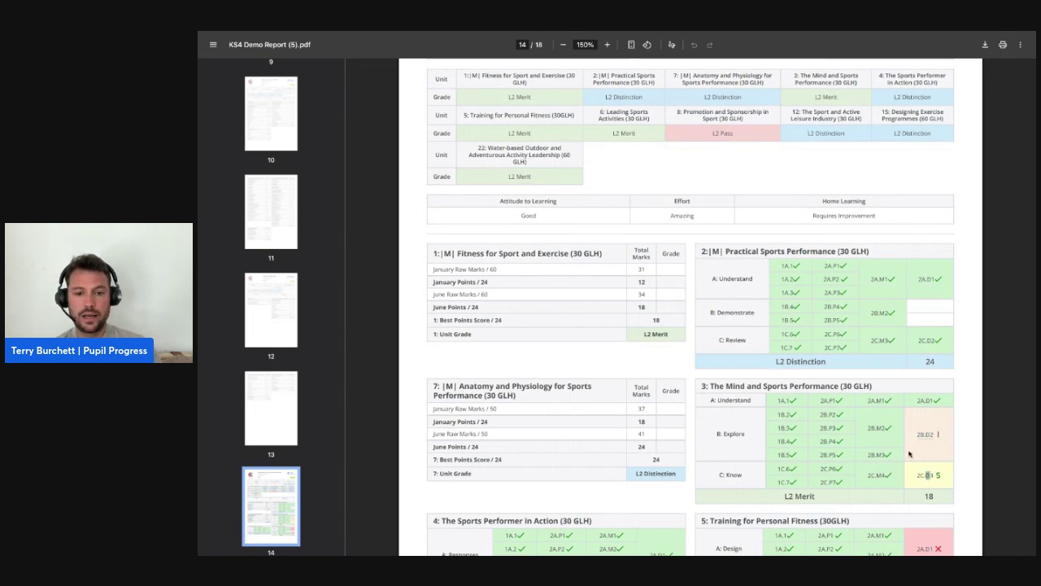
scroll(908, 452, "down", 3)
scroll(860, 284, "up", 1)
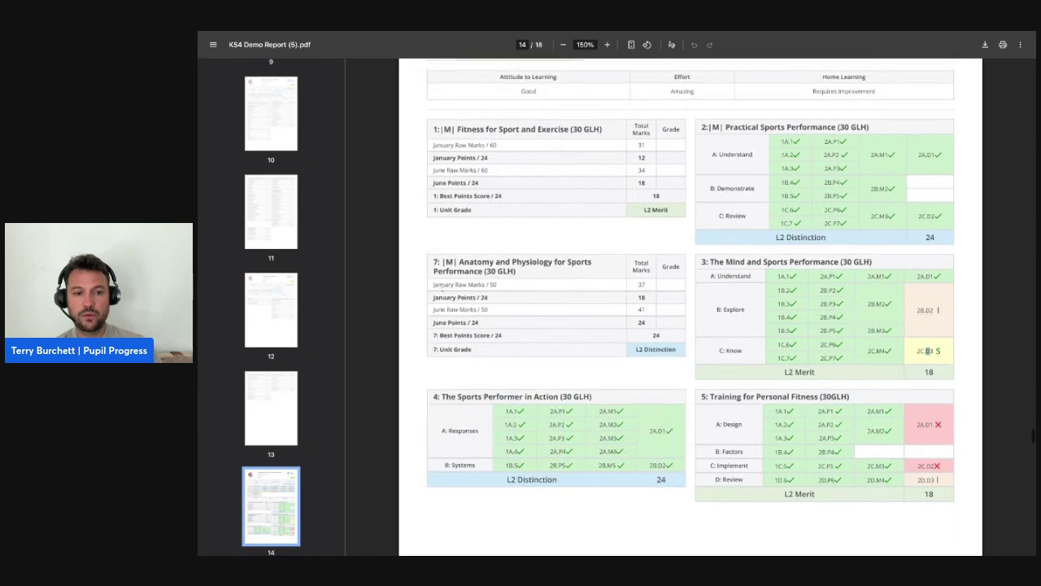
scroll(379, 268, "up", 1)
Switch to KS5 Demo Report.pdf and view its subject overview full screen at 150%
key("super+ctrl+f")
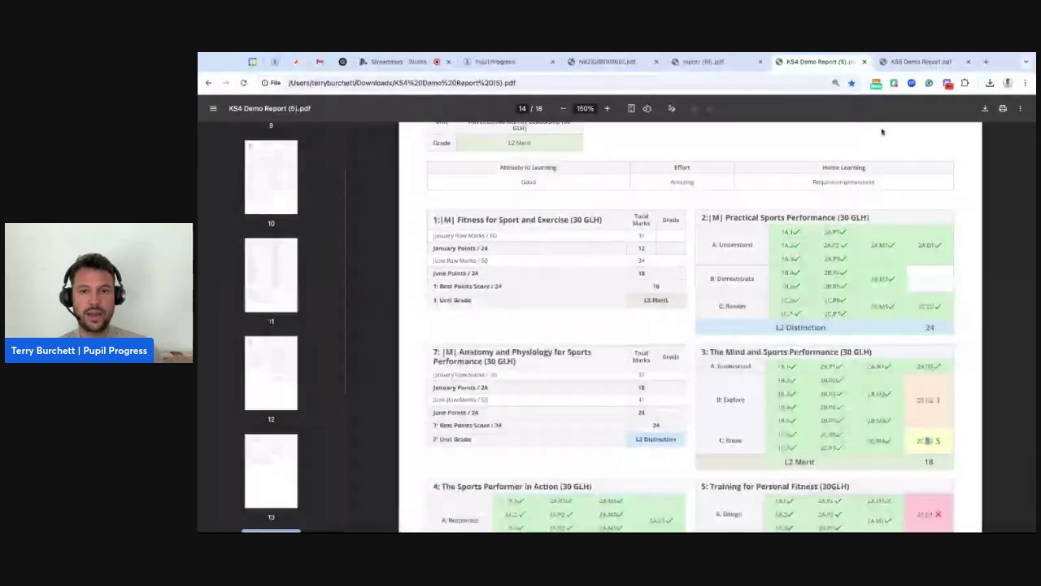
key("ctrl+Tab")
key("super+ctrl+f")
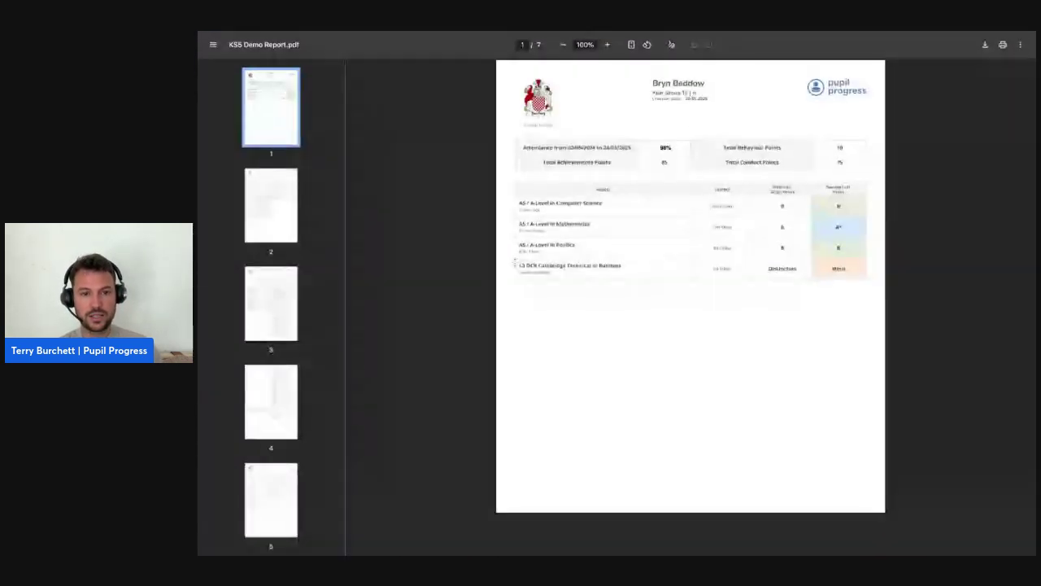
key("super+equal")
key("super+equal")
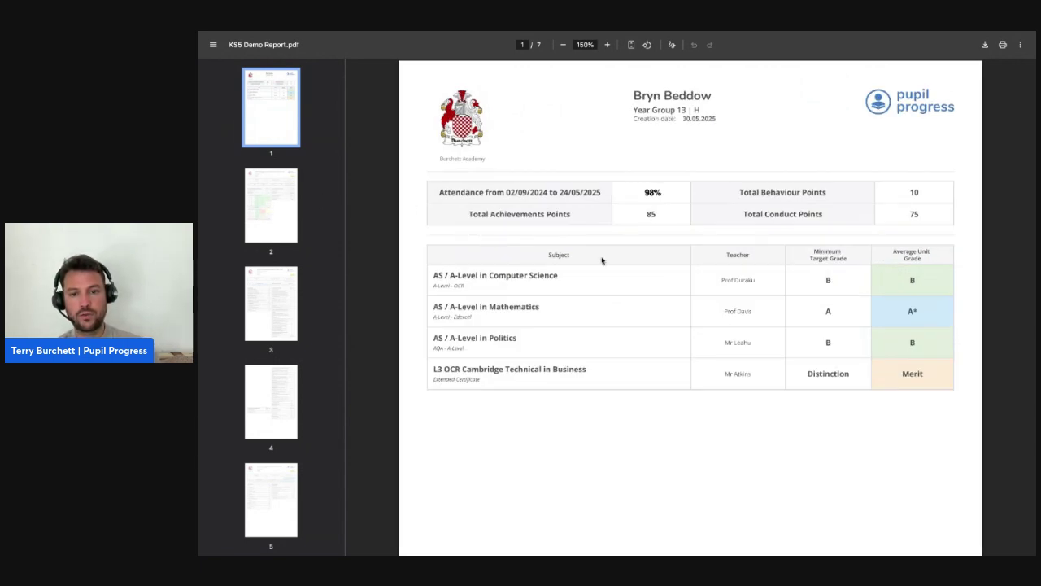
Browse the KS5 report's subject pages from L3 OCR Cambridge Technical in Business to AS / A-Level in Mathematics
left_click(283, 208)
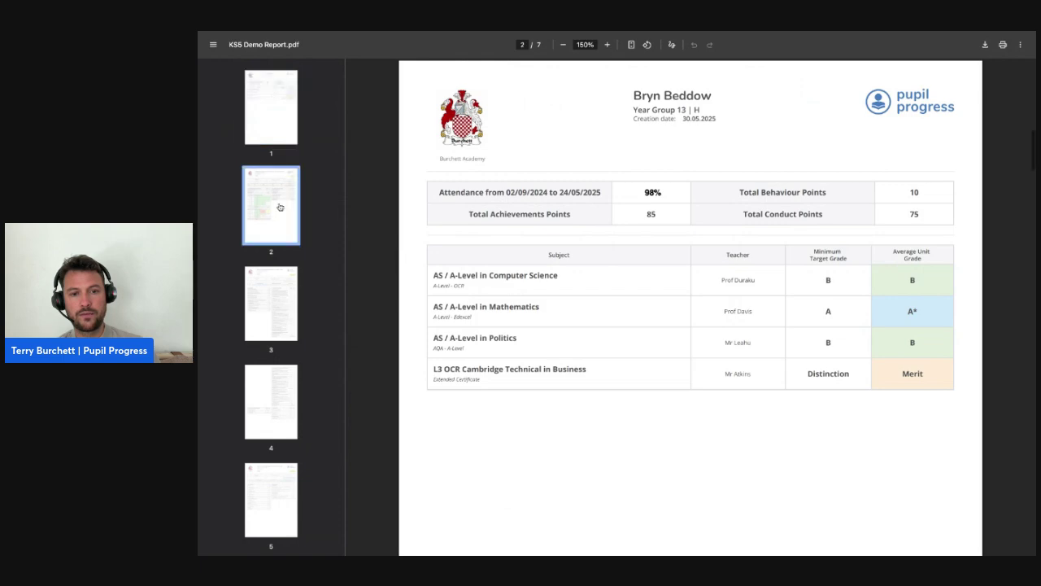
left_click(290, 237)
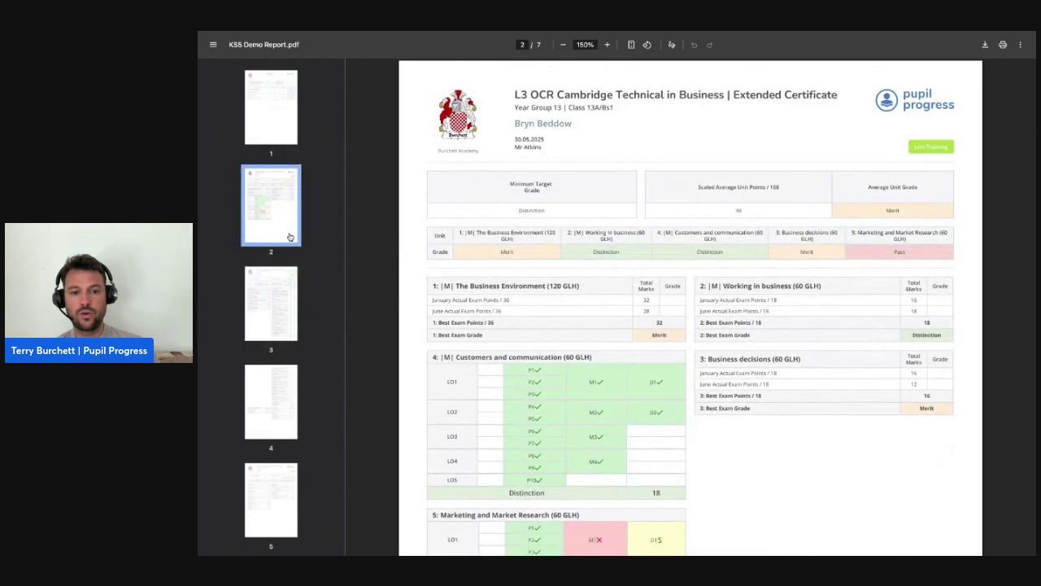
key("Page_Down")
key("Page_Down")
key("Page_Down")
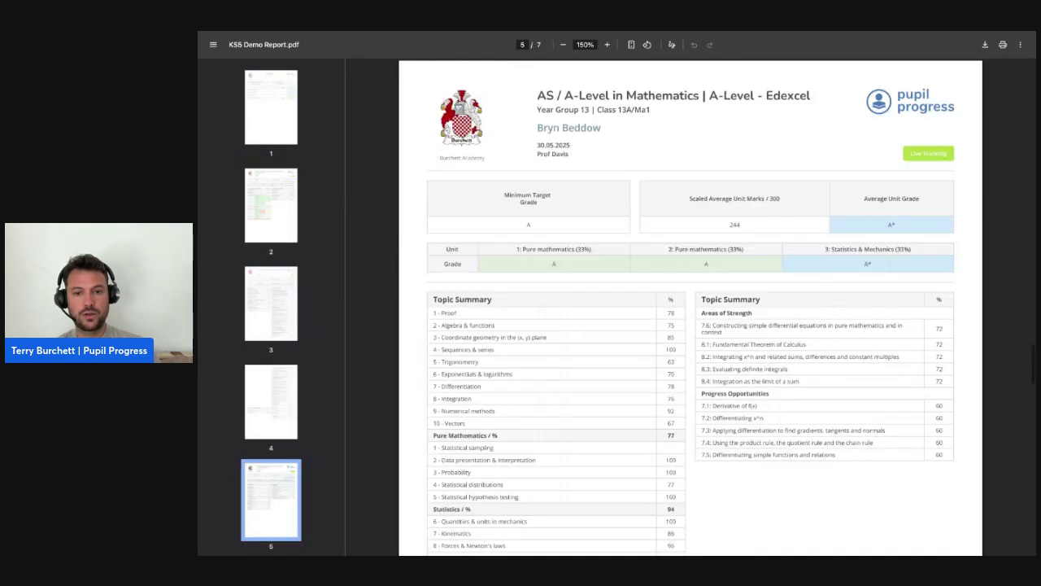
View the Pure mathematics question level analysis and the AS / A-Level in Politics page of the KS5 report
scroll(287, 277, "down", 2)
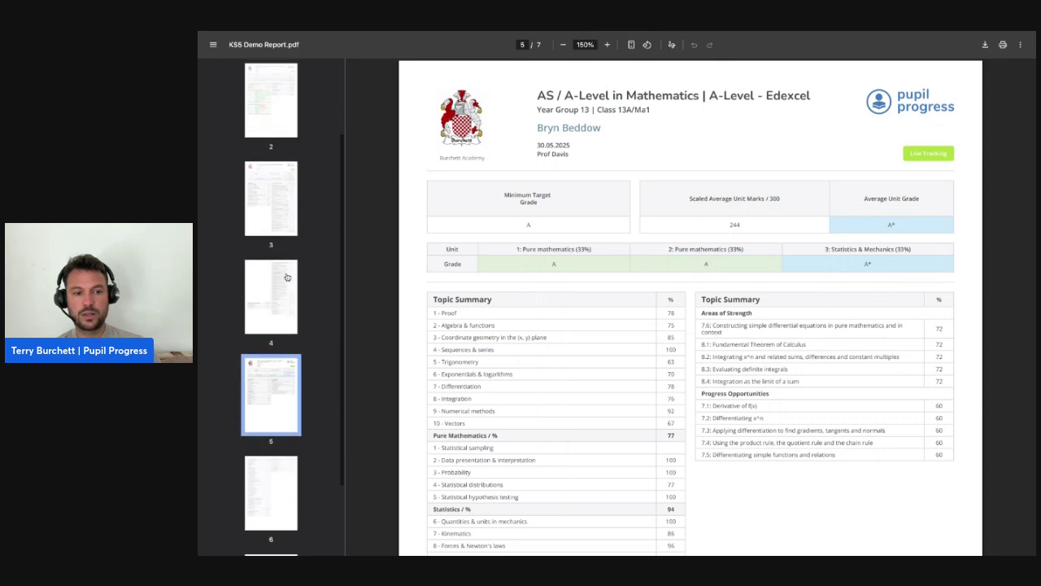
key("Down")
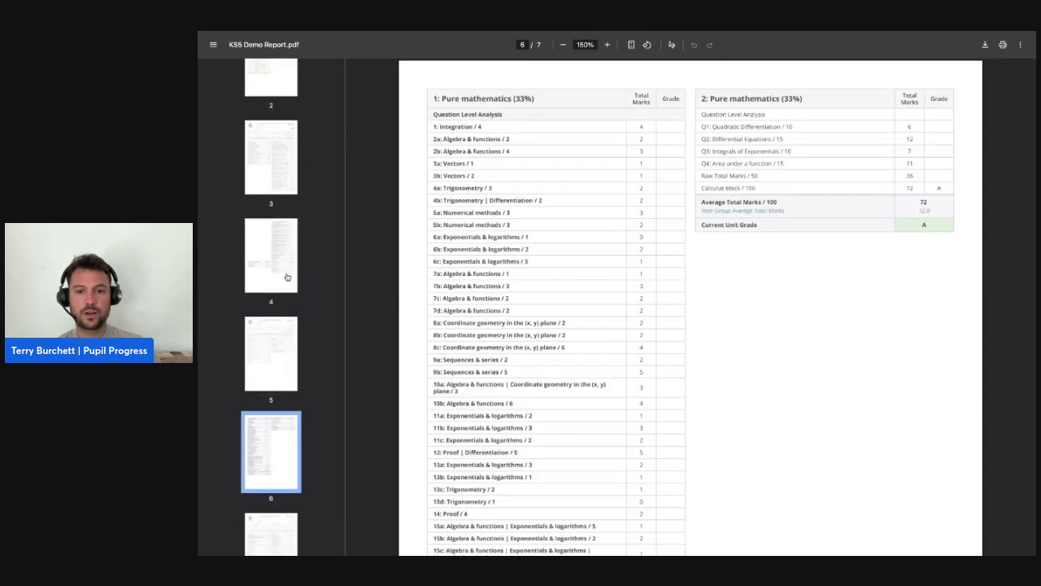
key("Down")
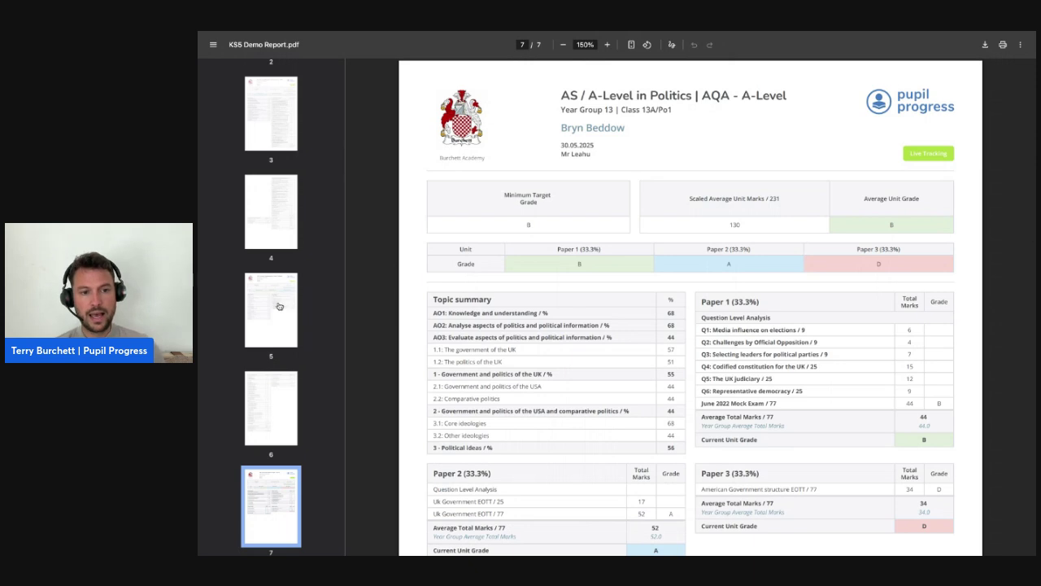
scroll(279, 307, "up", 3)
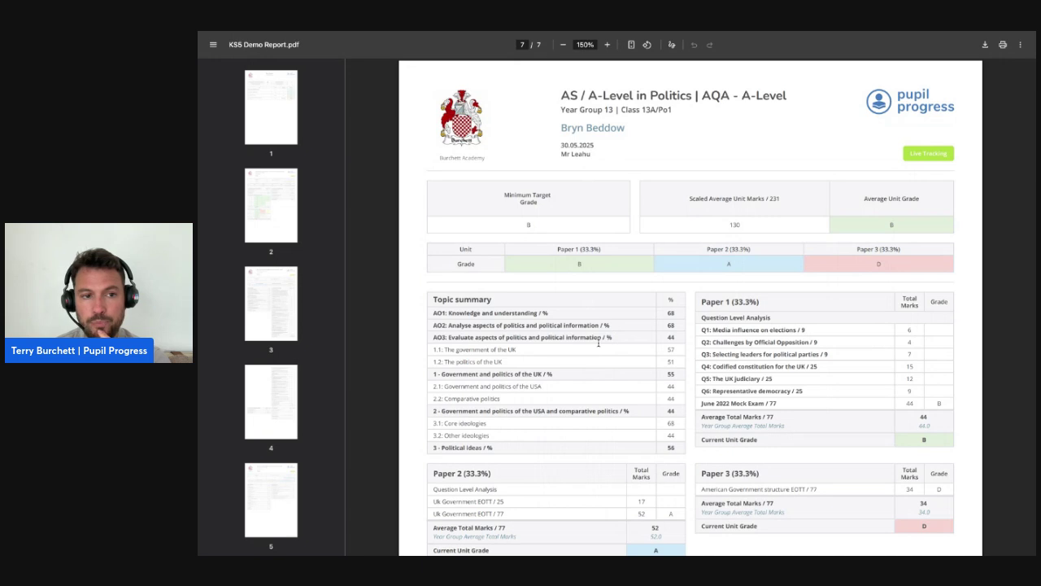
scroll(599, 344, "up", 1)
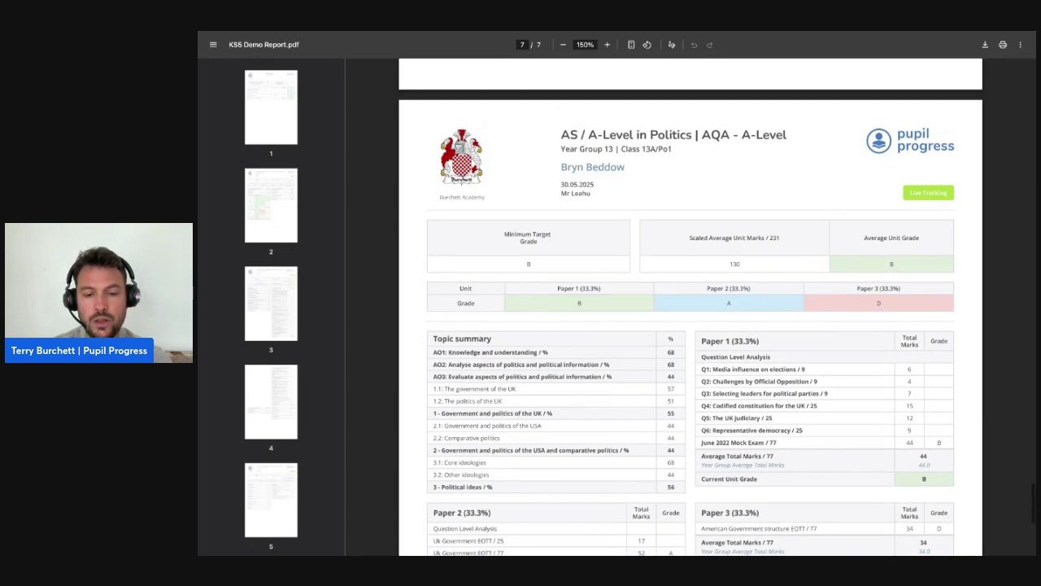
scroll(690, 326, "up", 2)
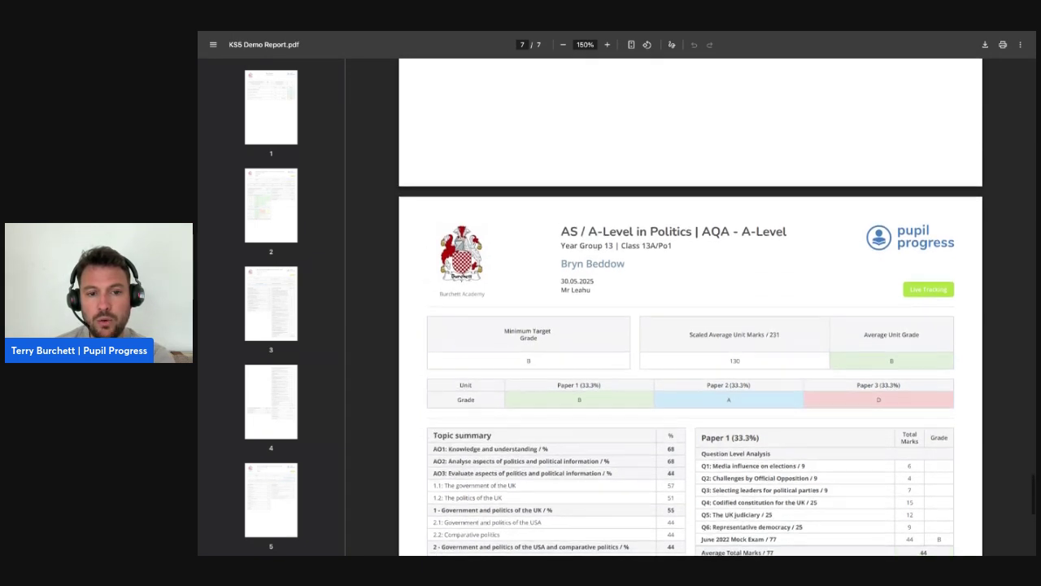
Go back through the KS5 report to the Business page and the AS / A-Level in Computer Science page
scroll(691, 326, "up", 10)
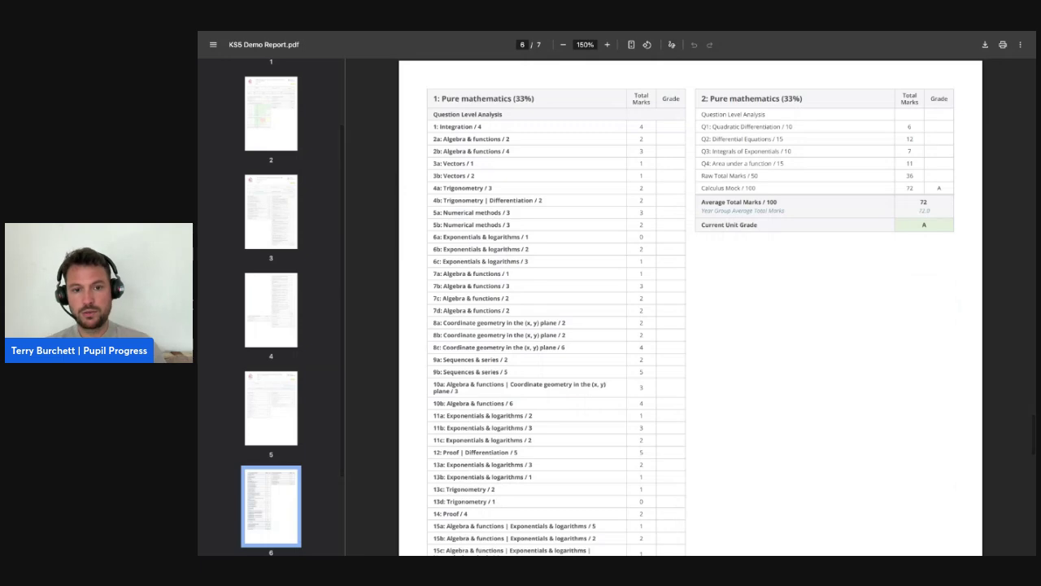
left_click(285, 229)
scroll(287, 231, "up", 1)
left_click(279, 217)
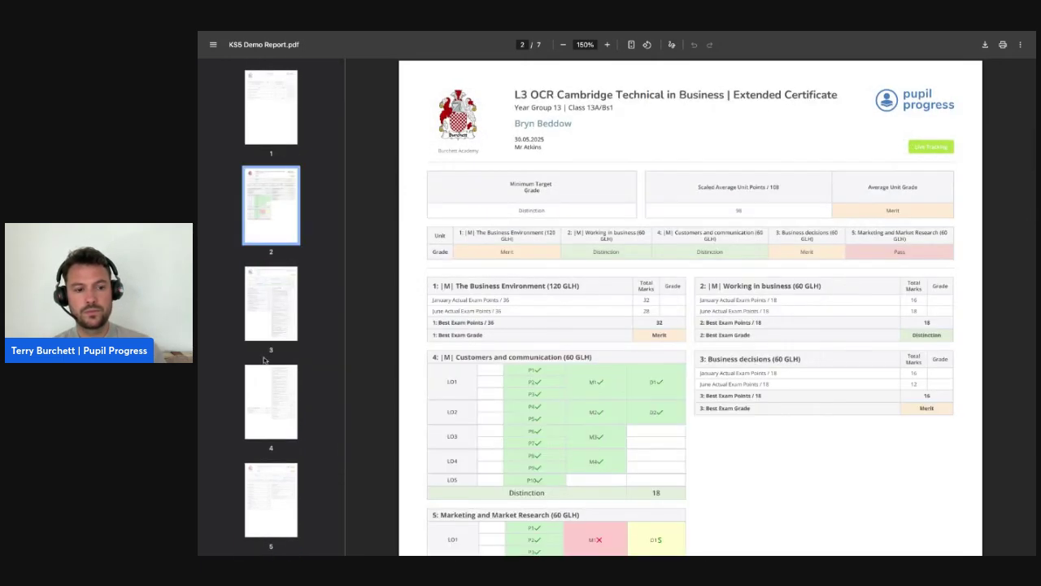
left_click(270, 420)
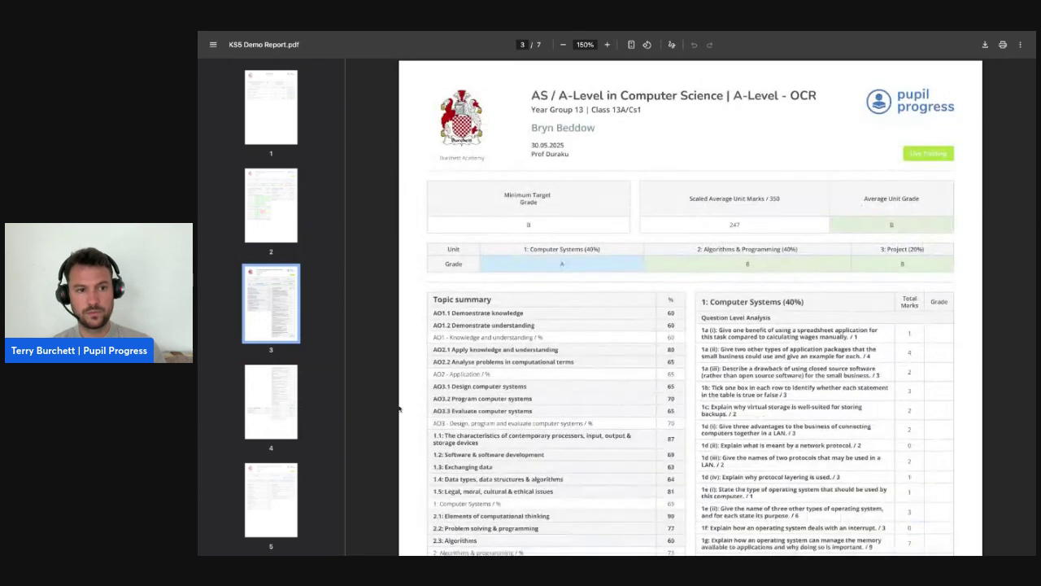
Leave full screen, switch to KS4 Demo Report (5).pdf and go to its GCSE in Maths page
key("ctrl+super+f")
left_click(816, 61)
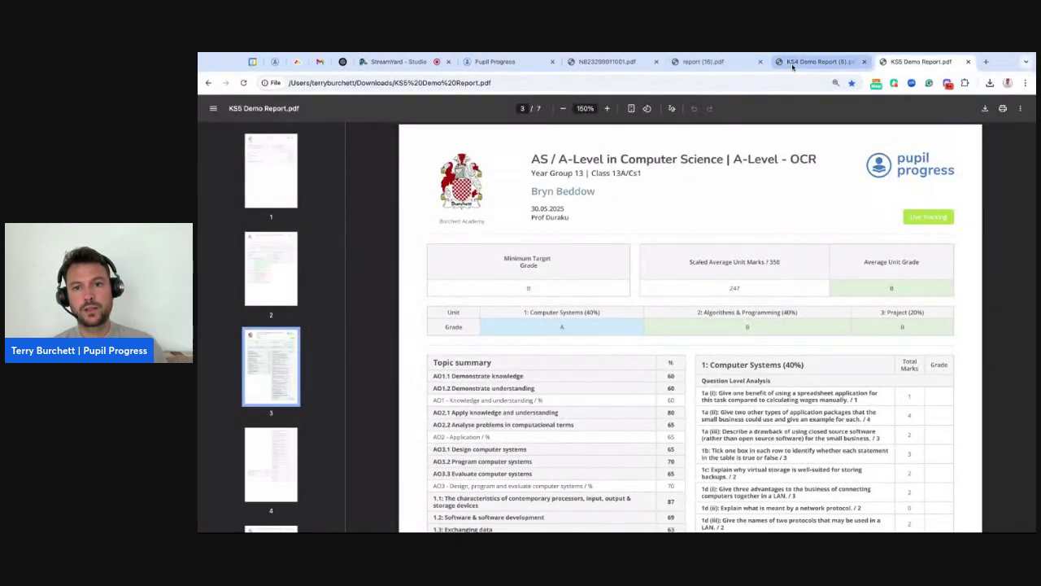
left_click(277, 240)
left_click(275, 184)
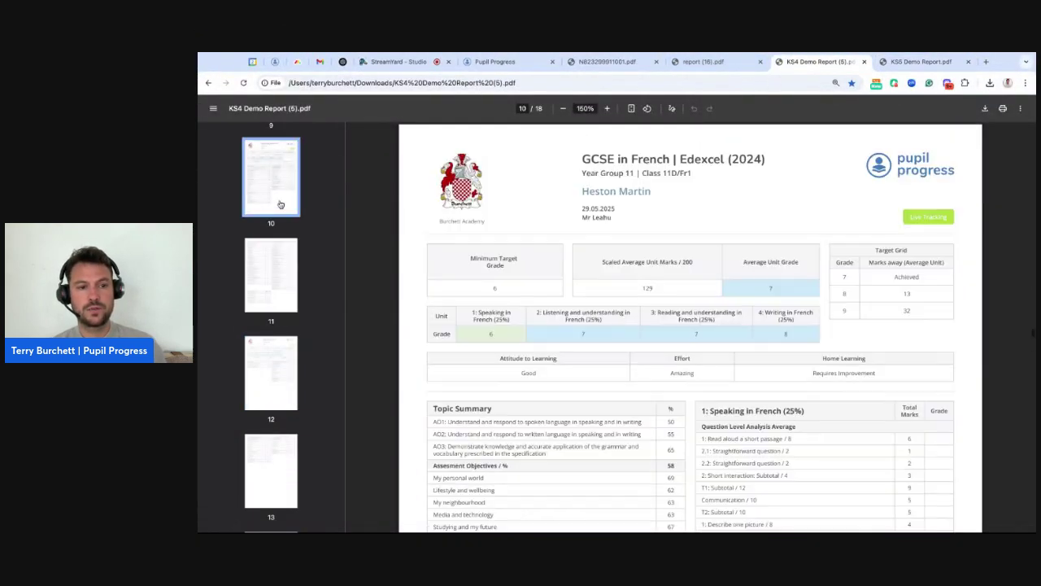
scroll(283, 251, "up", 2)
left_click(283, 251)
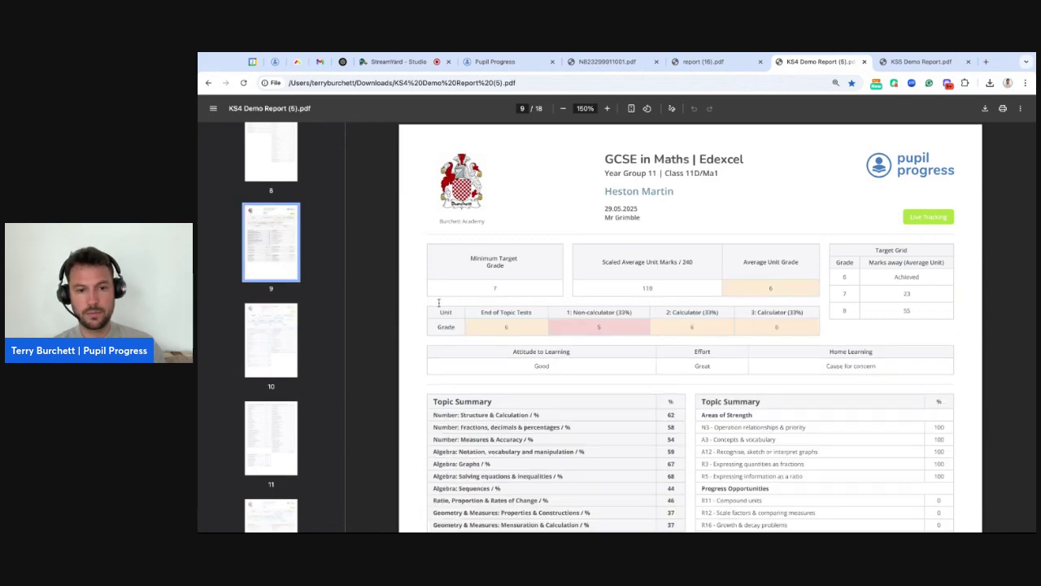
View the Maths page full screen and examine its grade 7 target row, Areas of Strength and Progress Opportunities
scroll(569, 301, "down", 1)
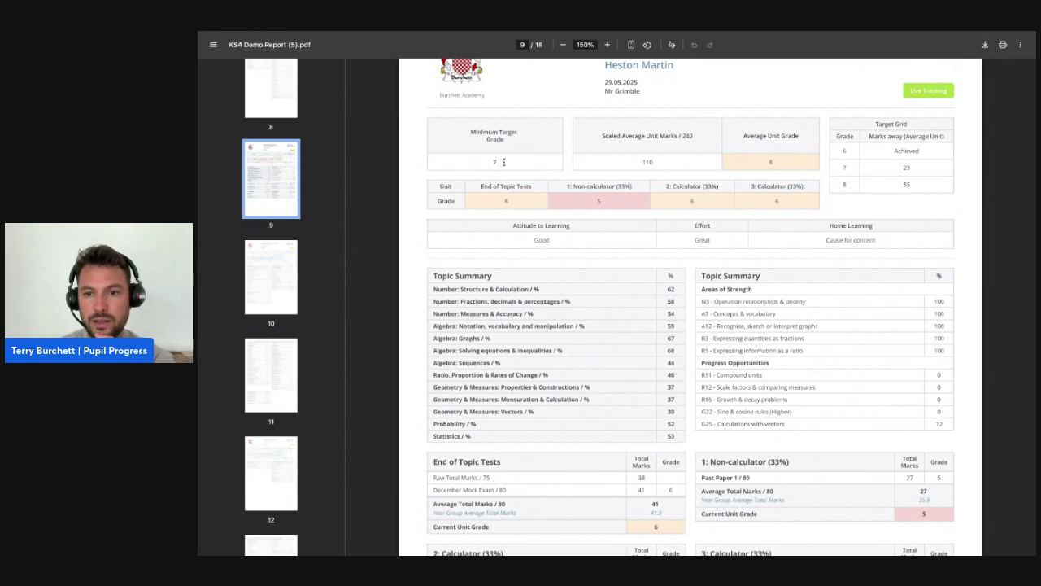
double_click(907, 168)
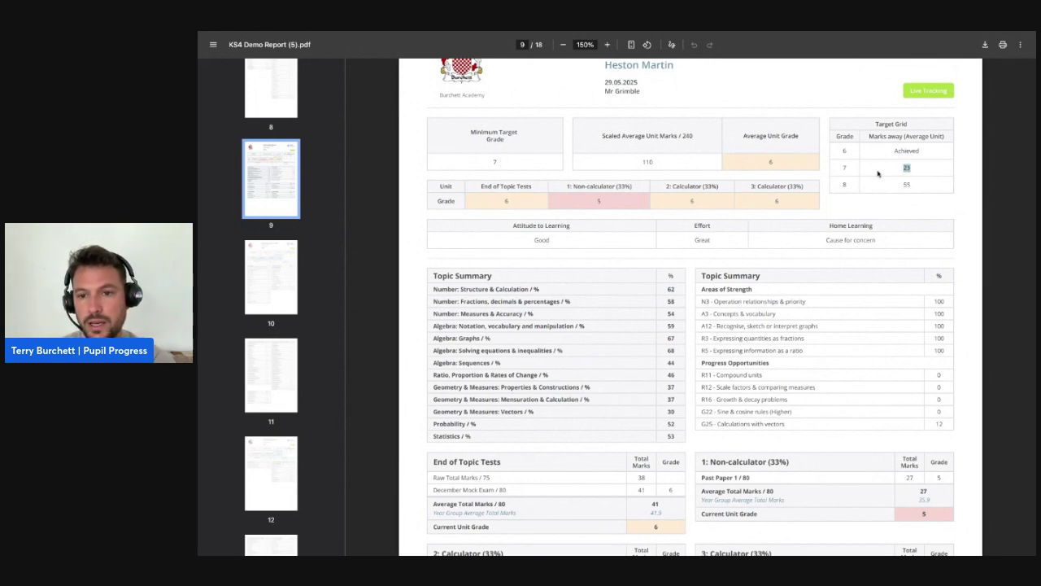
left_click(845, 169)
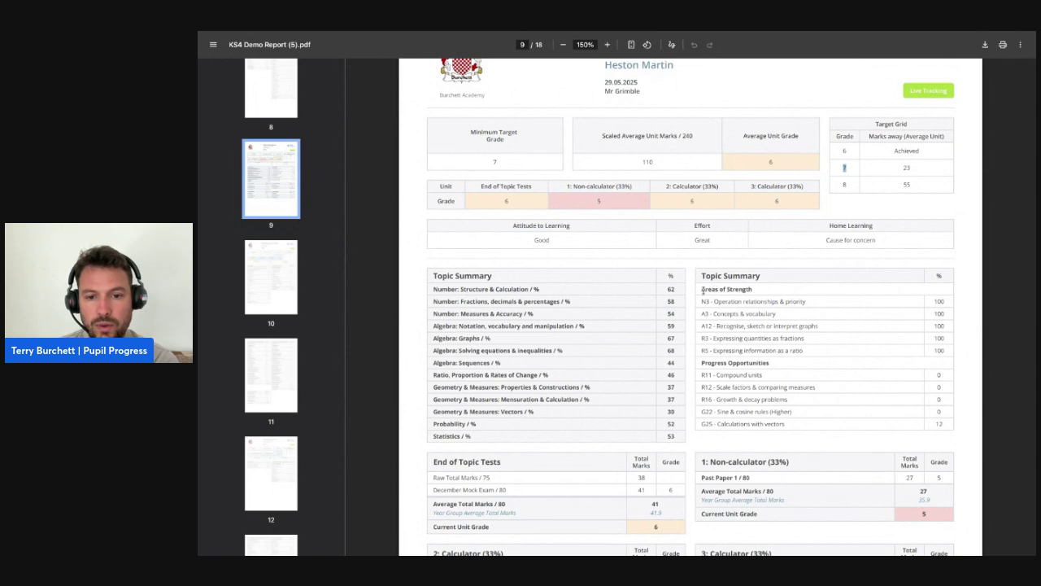
left_click_drag(701, 289, 752, 289)
left_click_drag(705, 364, 778, 364)
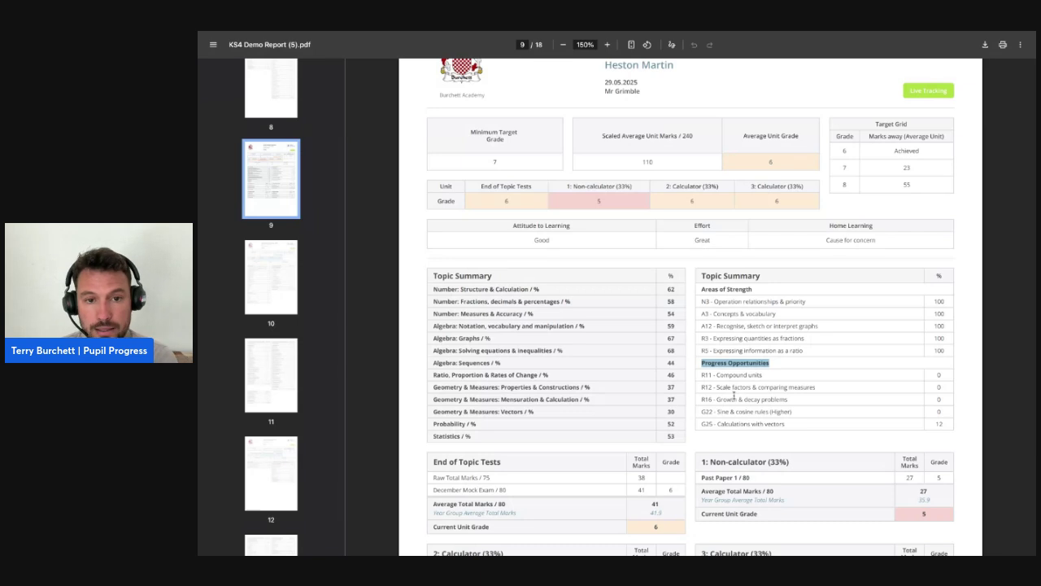
Examine the Maths topics listed under Progress Opportunities, highlighting part of the R16 - Growth & decay problems entry
scroll(654, 176, "up", 1)
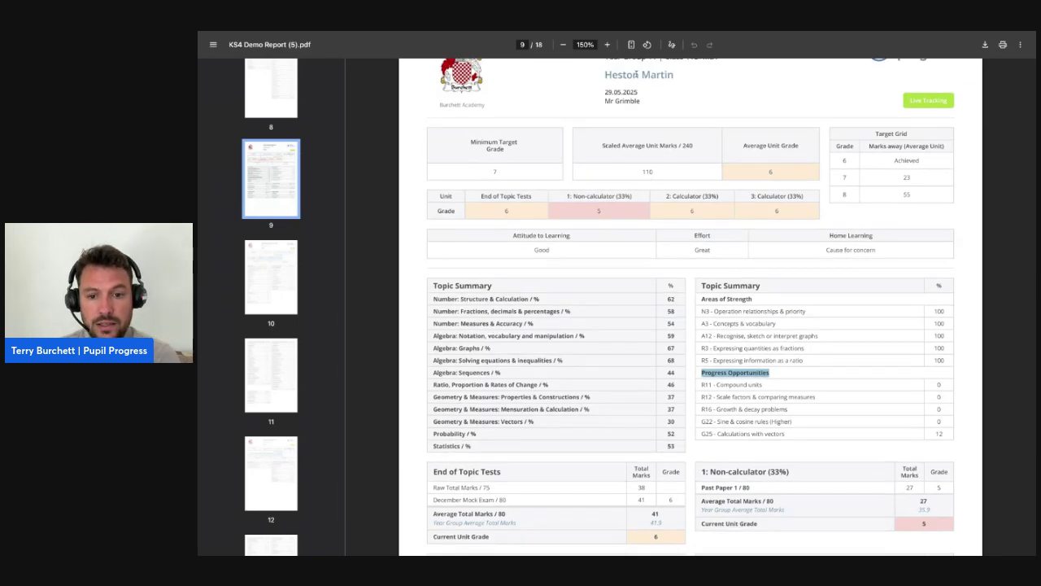
scroll(675, 281, "down", 1)
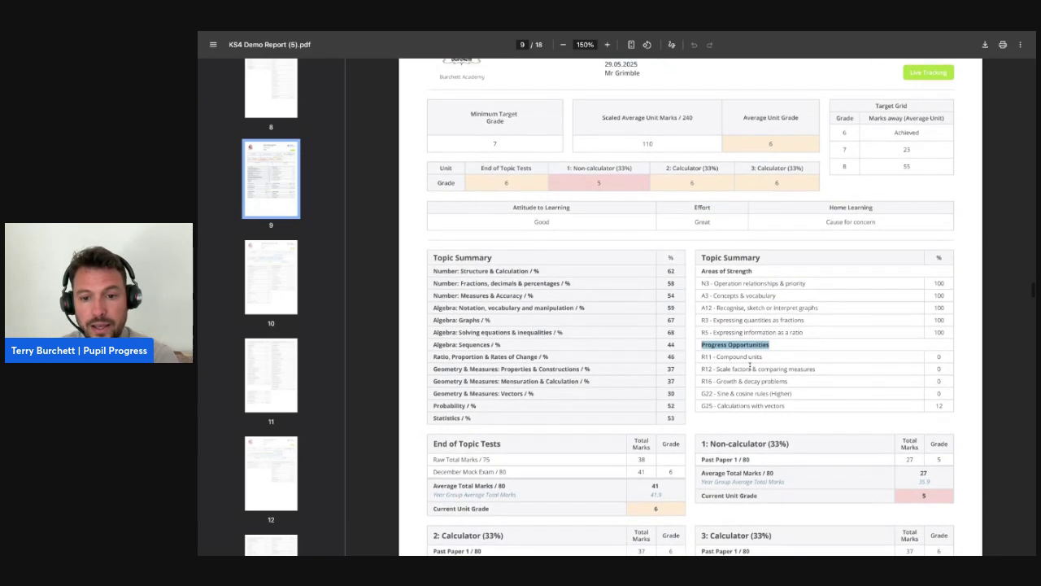
left_click(719, 358)
mouse_move(718, 358)
left_mouse_down()
mouse_move(760, 358)
mouse_move(715, 381)
mouse_move(758, 381)
left_mouse_up()
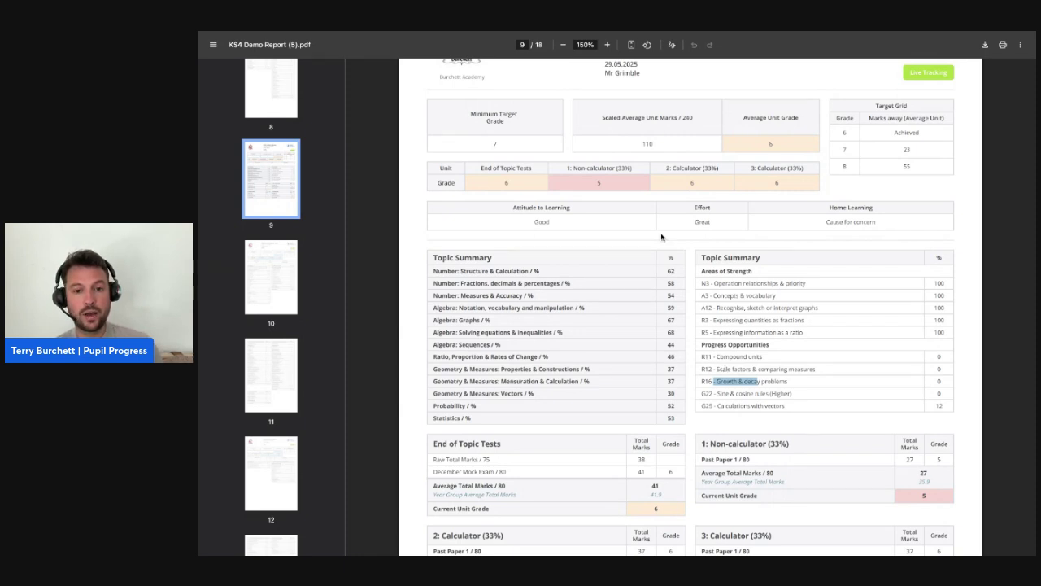
scroll(662, 238, "up", 2)
scroll(675, 273, "down", 1)
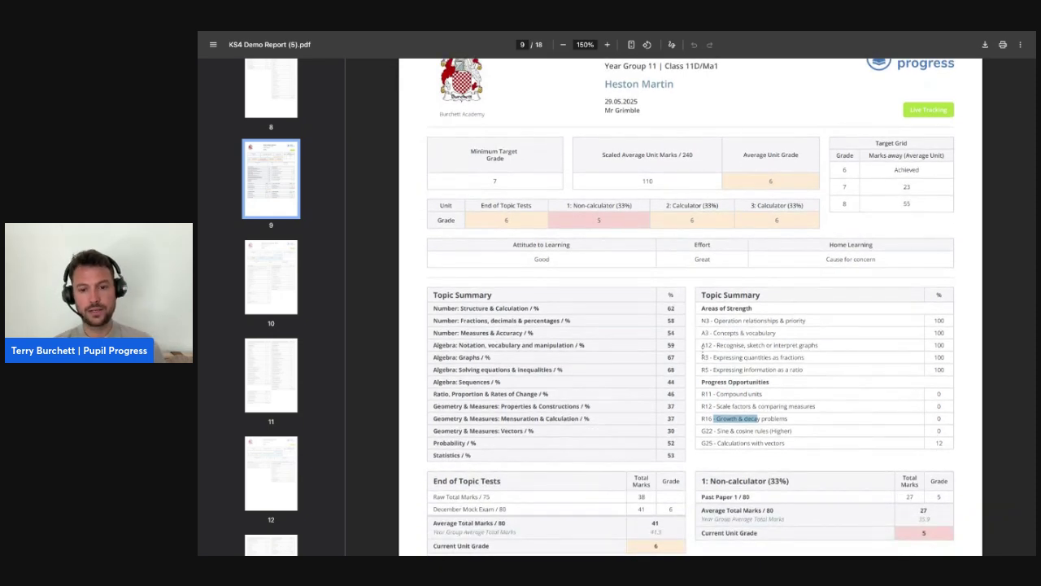
Switch to Pupil Progress and leave the 11x/En3 tracker for the Trackers list
mouse_move(520, 37)
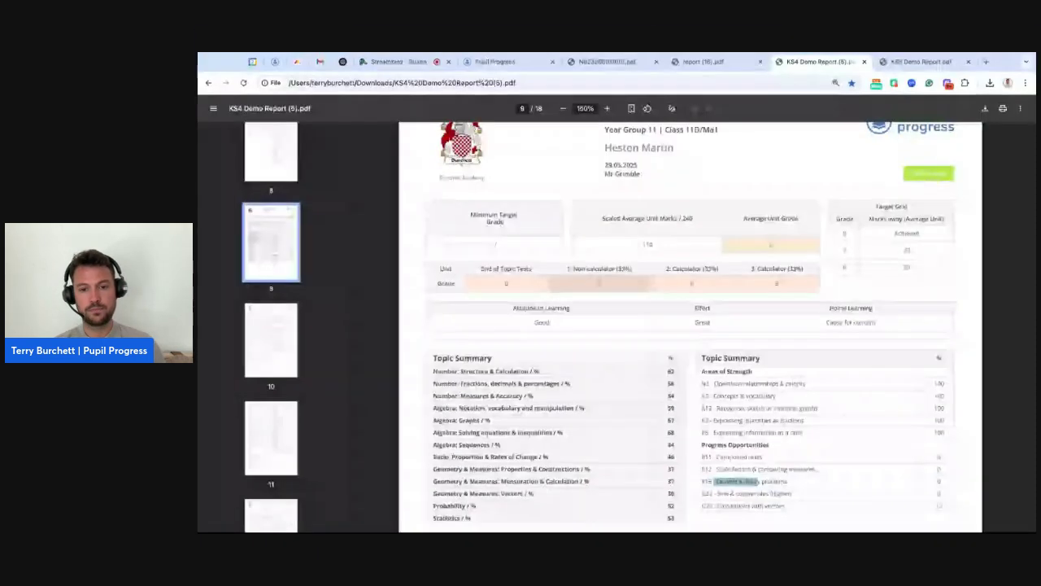
left_click(533, 65)
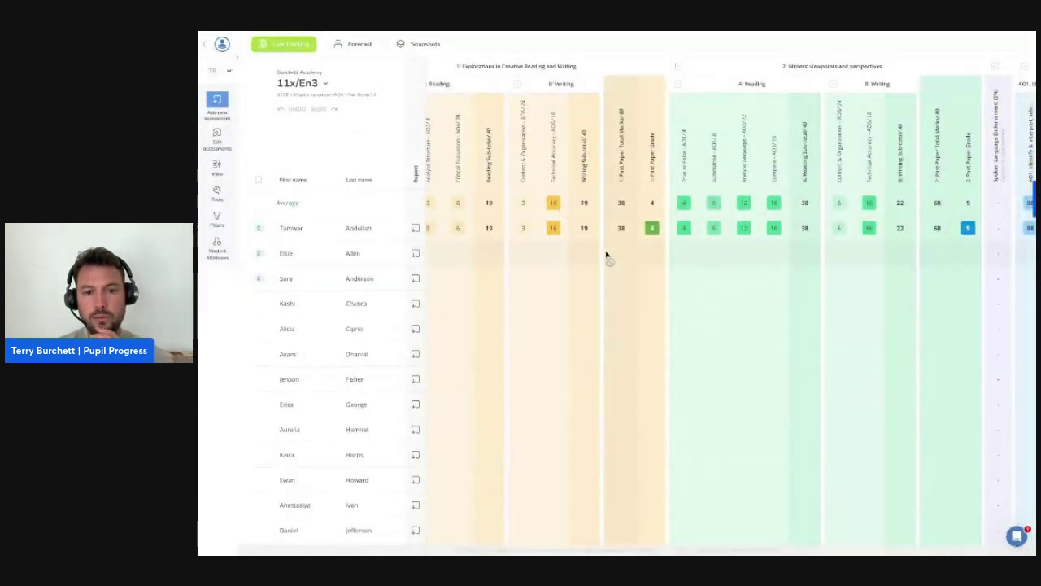
scroll(574, 242, "left", 2)
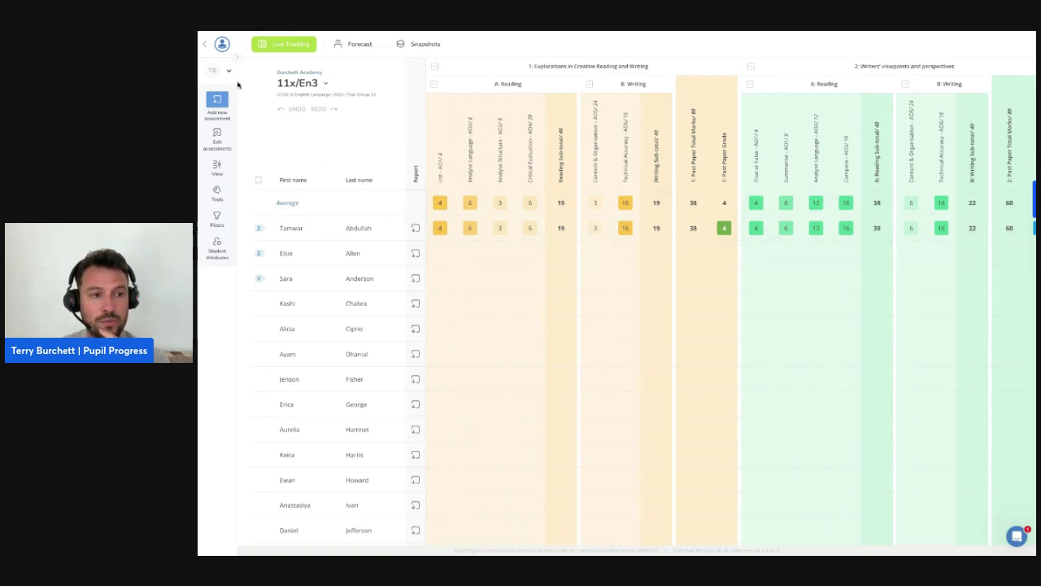
left_click(222, 49)
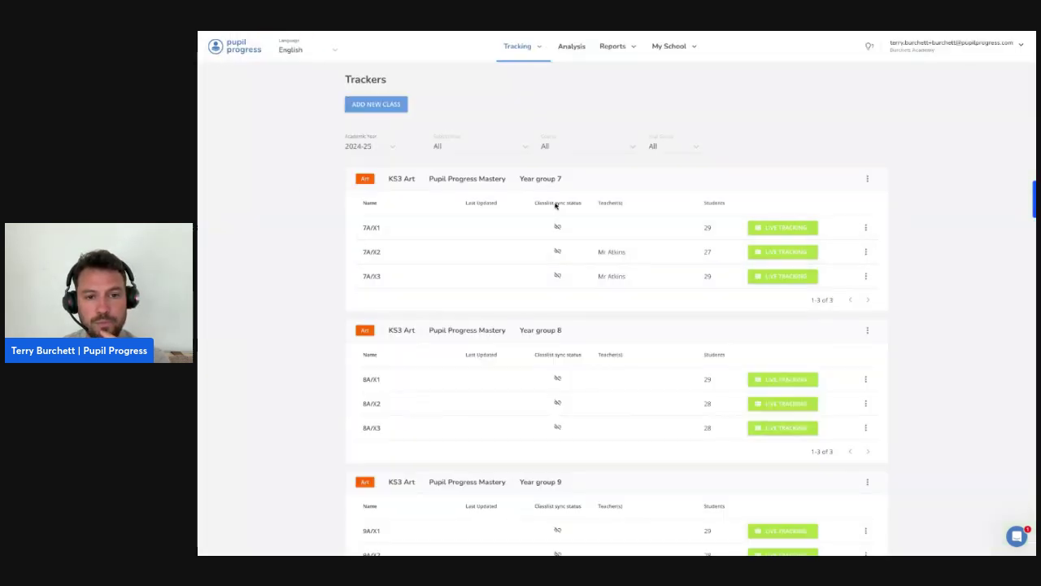
Filter the trackers to English and year group 11, and open live tracking for class 11x/En1
left_click(481, 154)
left_click(484, 283)
left_click(679, 150)
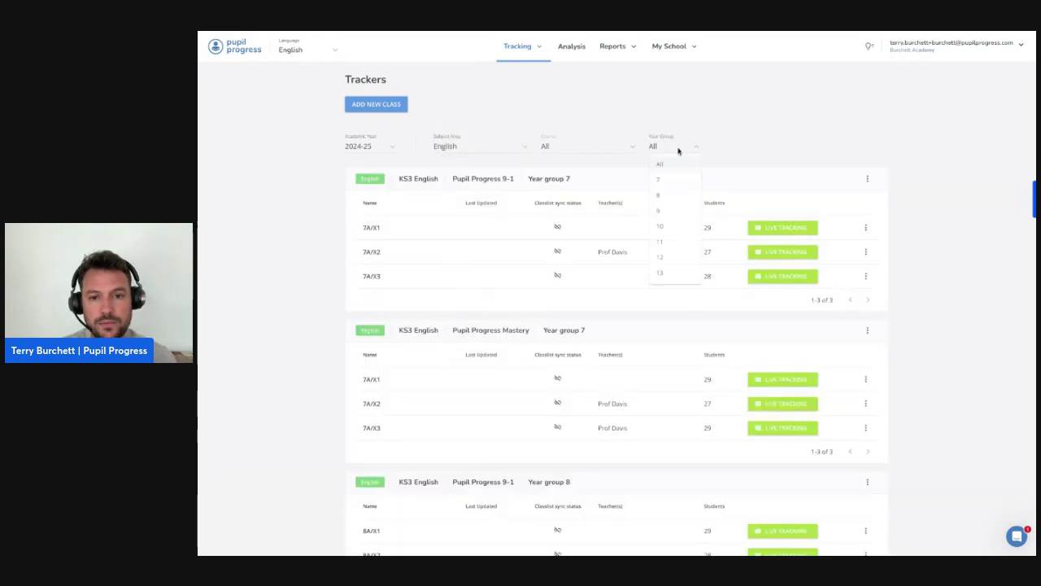
left_click(686, 244)
left_click(765, 232)
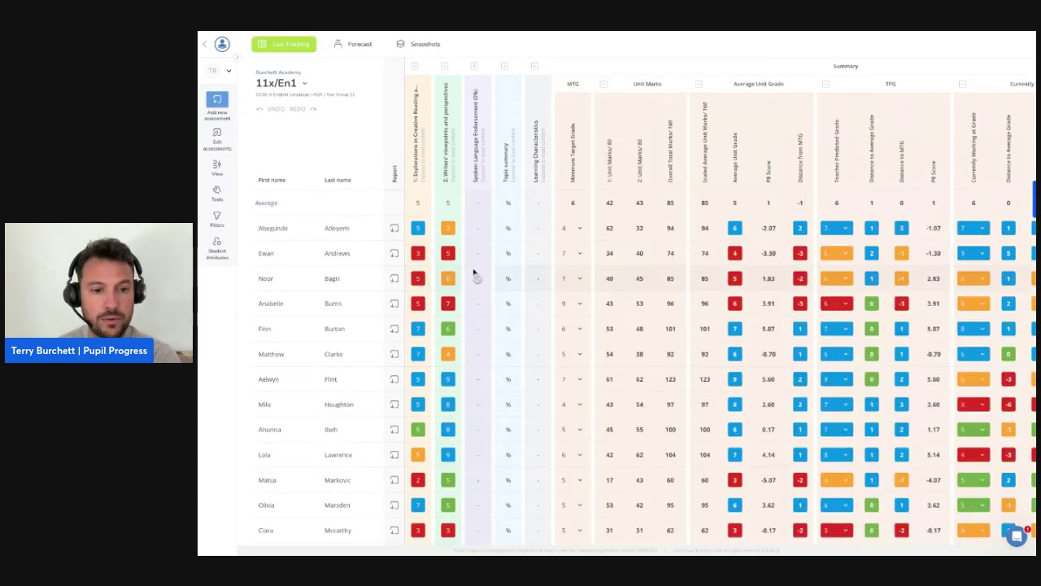
Expand unit 1: Explorations in Creative Reading and Writing and sort the students by List - AO1 marks, highest first
left_click(415, 67)
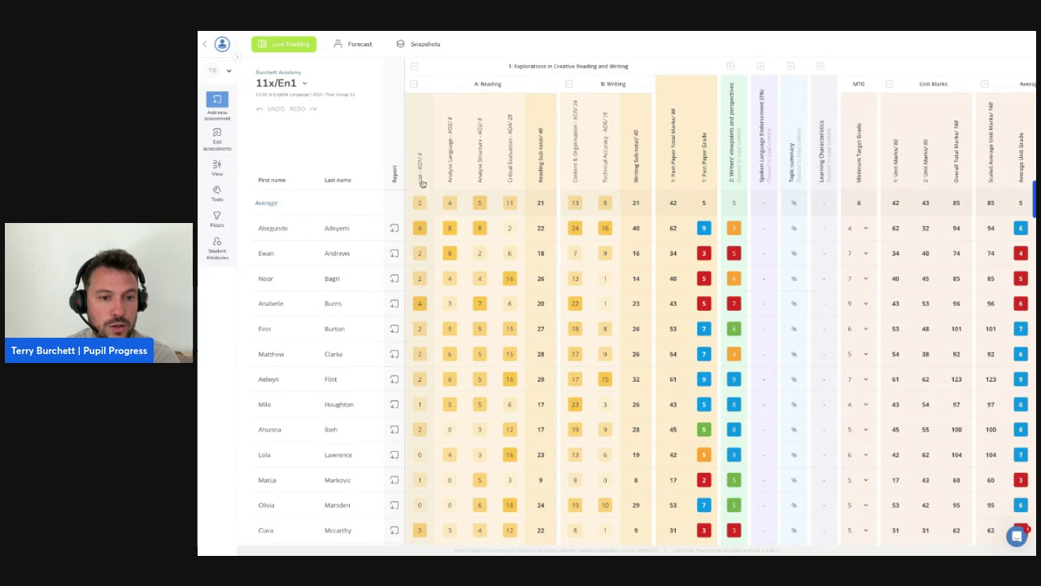
left_click(420, 146)
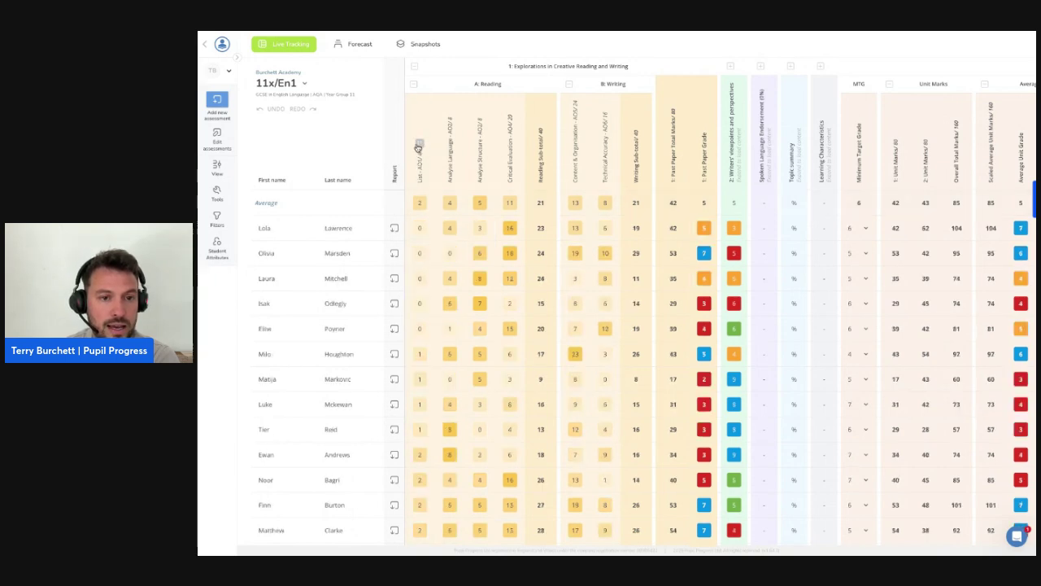
left_click(421, 148)
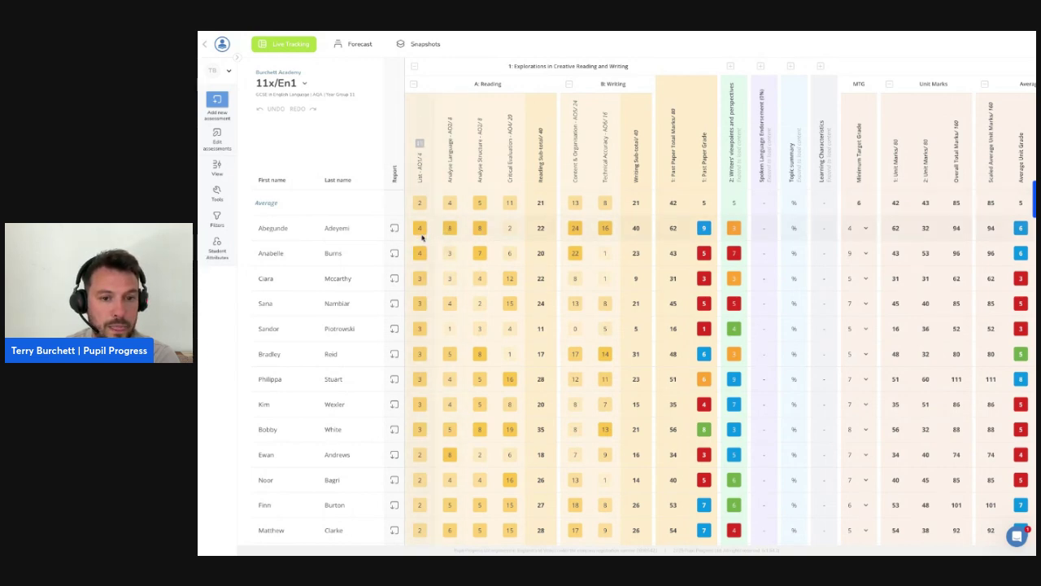
Examine how the List - AO1 marks are spread across the sorted 11x/En1 class, from highest to lowest
scroll(420, 253, "down", 5)
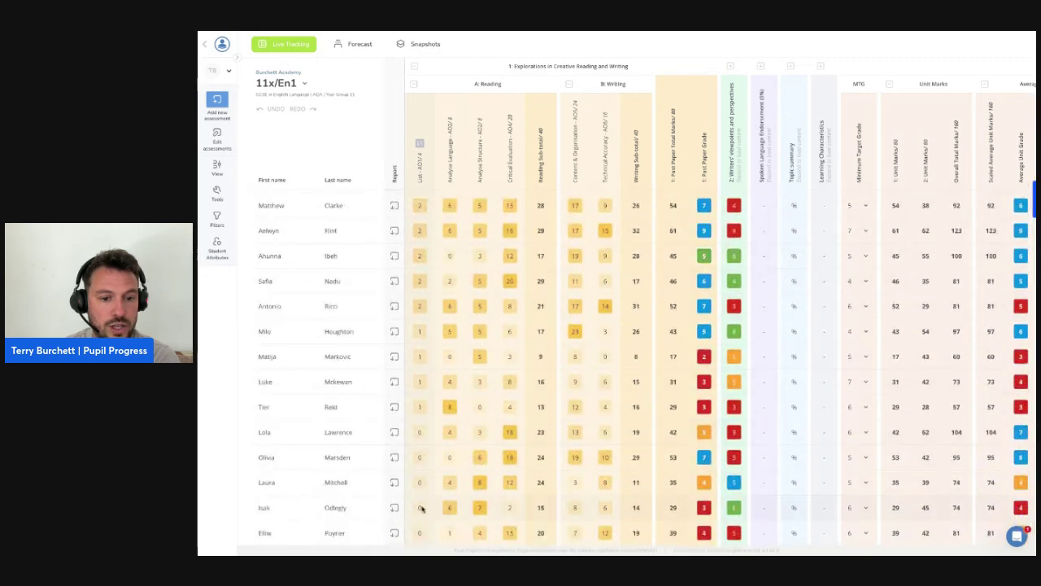
scroll(421, 439, "up", 4)
scroll(418, 285, "up", 2)
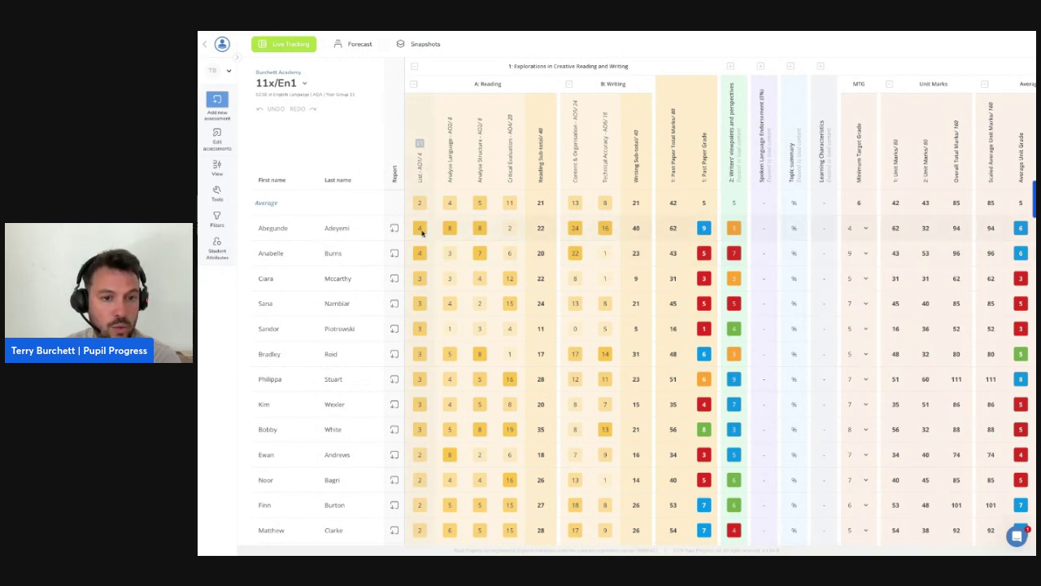
scroll(428, 307, "down", 3)
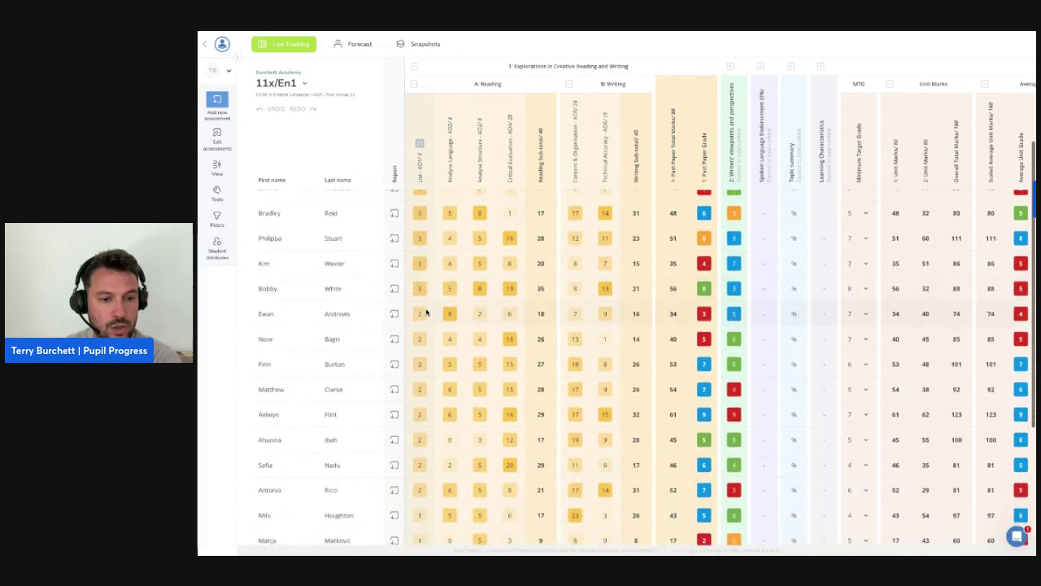
scroll(420, 318, "down", 4)
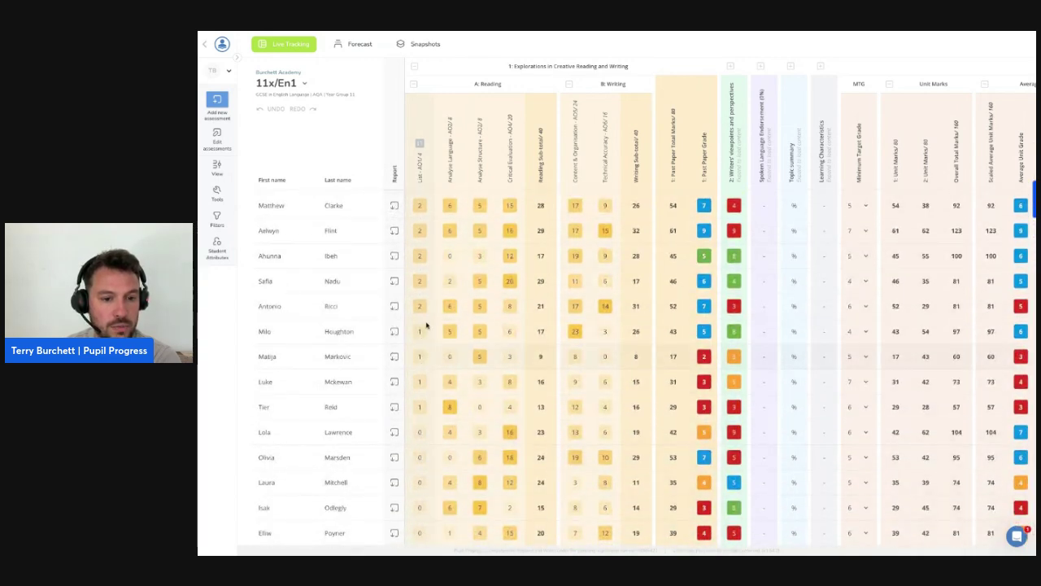
scroll(425, 325, "up", 3)
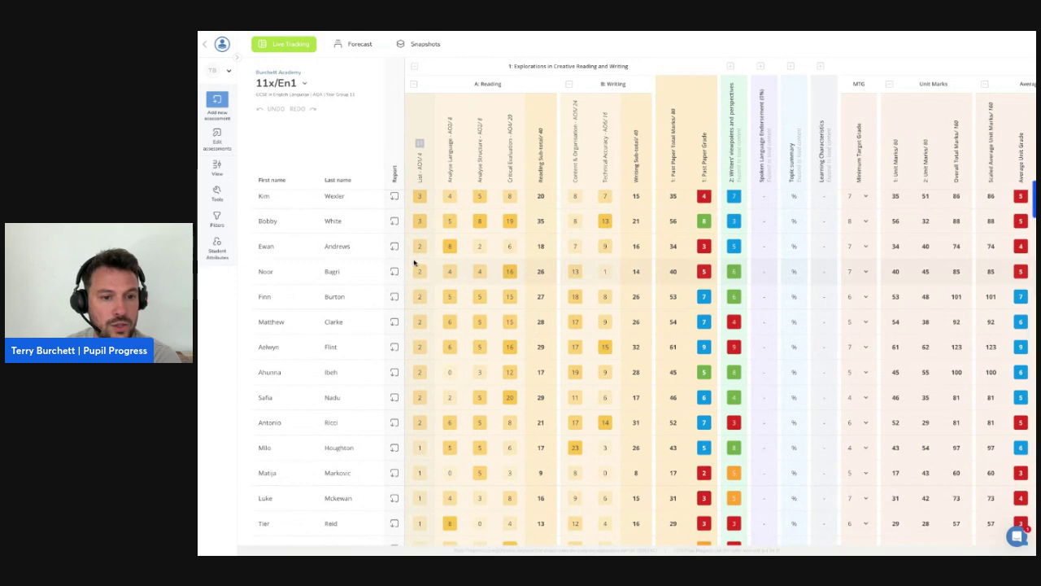
scroll(418, 262, "up", 4)
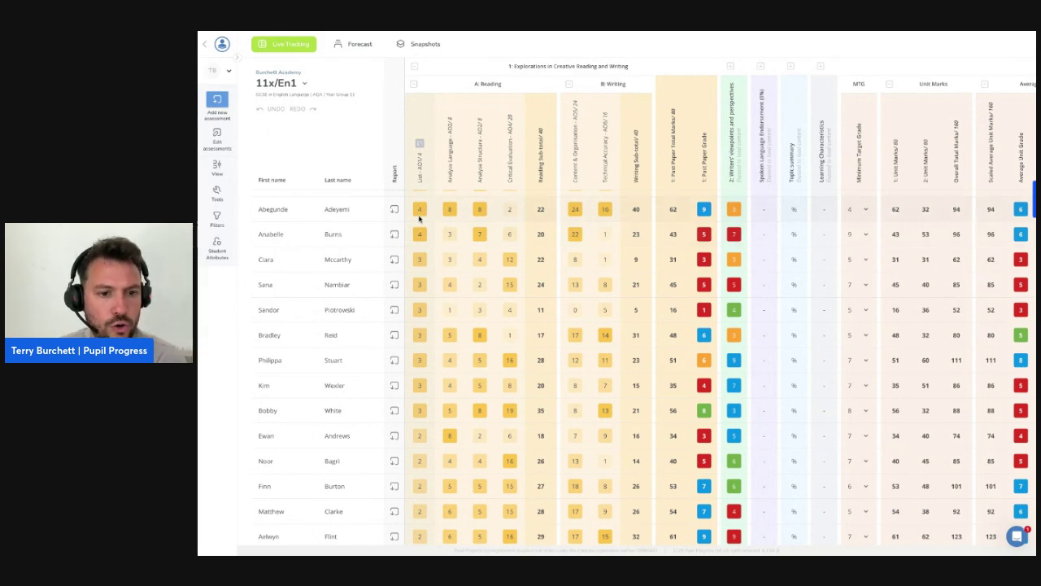
Compare the students scoring 3 or 4 List - AO1 marks with those scoring 2 or fewer
scroll(419, 234, "up", 1)
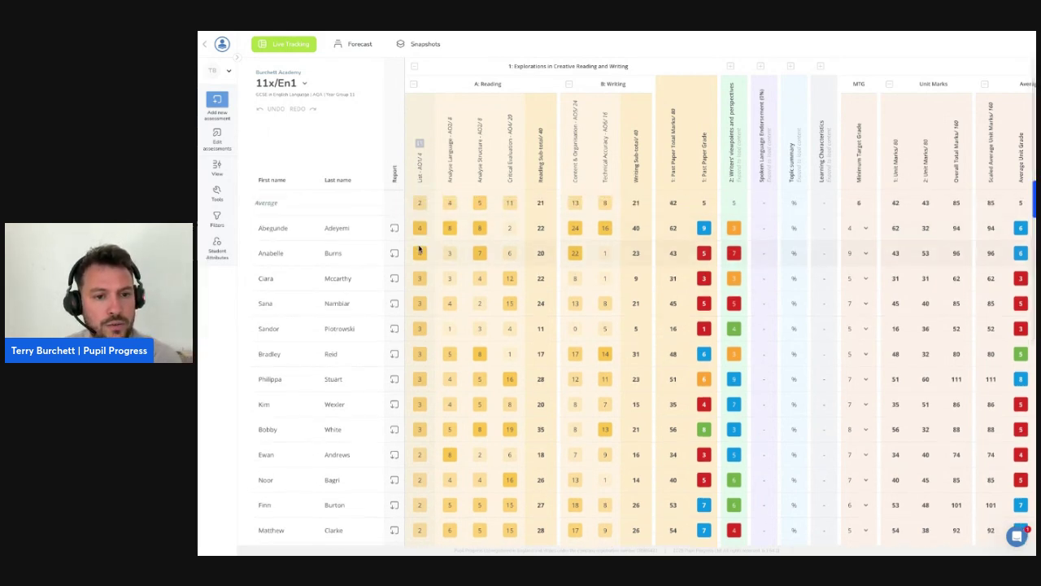
scroll(425, 263, "down", 5)
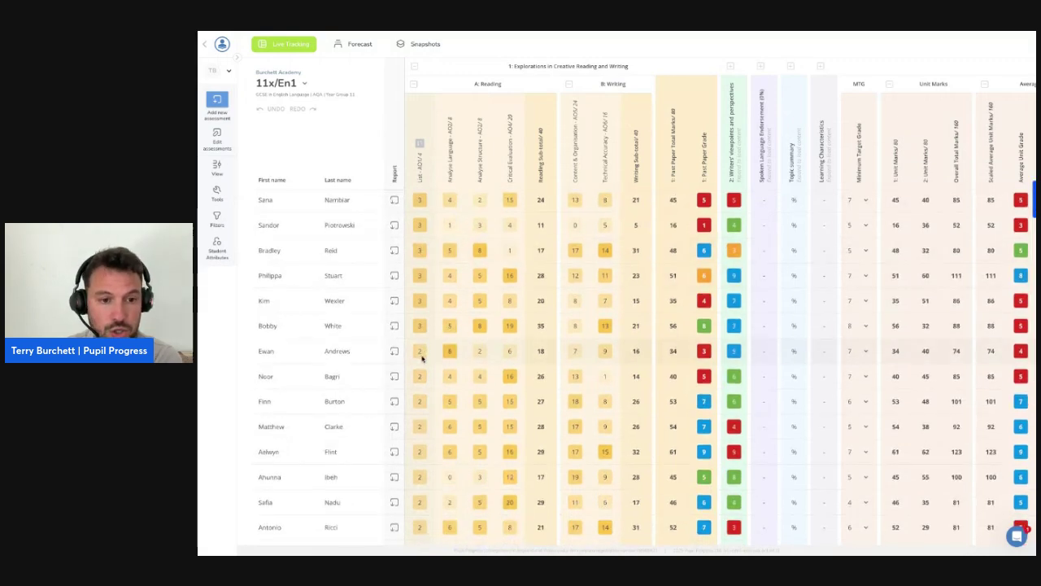
scroll(422, 351, "up", 5)
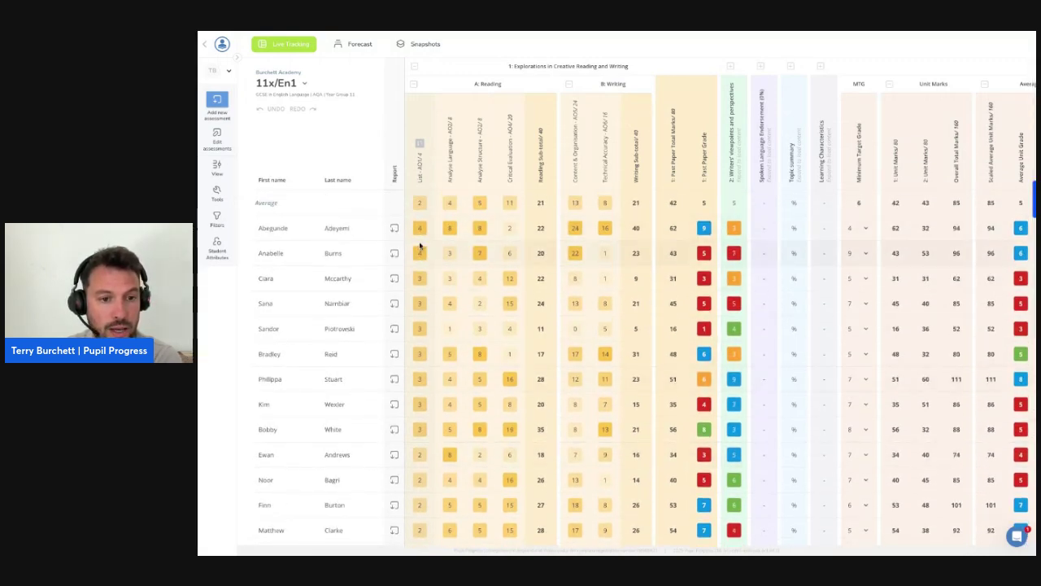
scroll(424, 328, "down", 8)
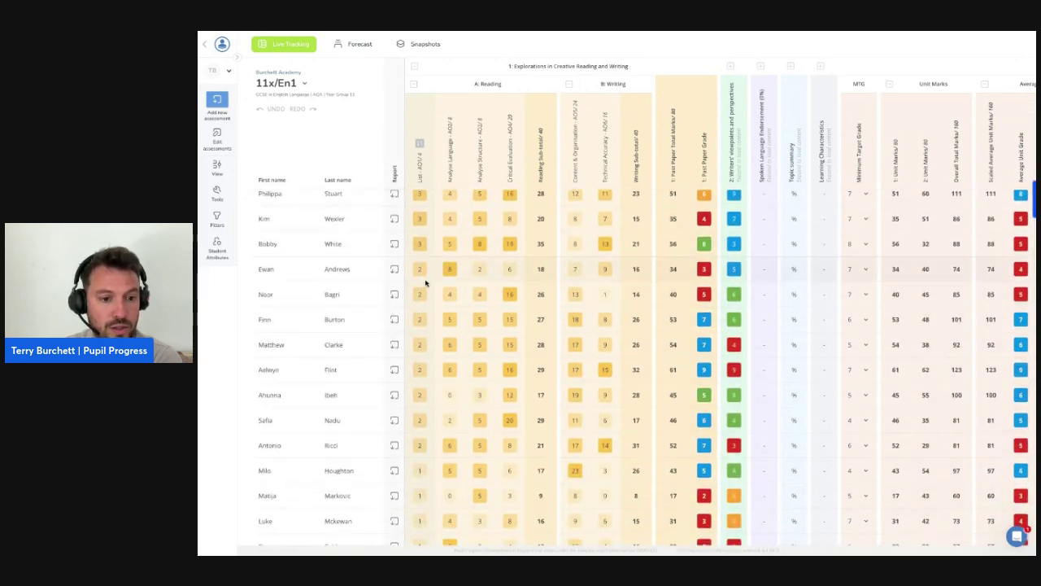
scroll(428, 489, "up", 8)
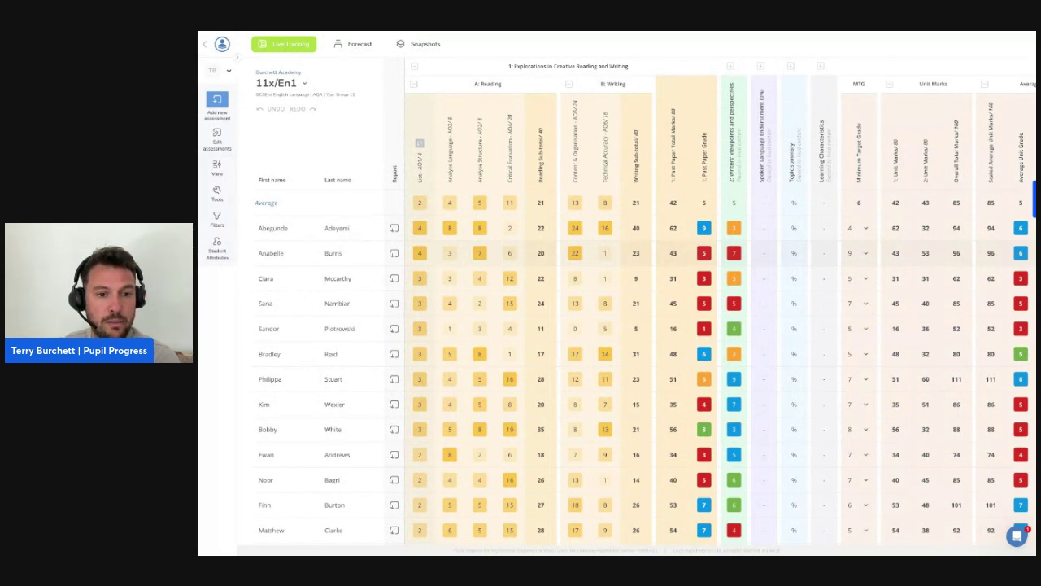
Sort the students by Analyse Language - AO2 marks, highest first, review the spread, and return to the List - AO1 sort
left_click(452, 153)
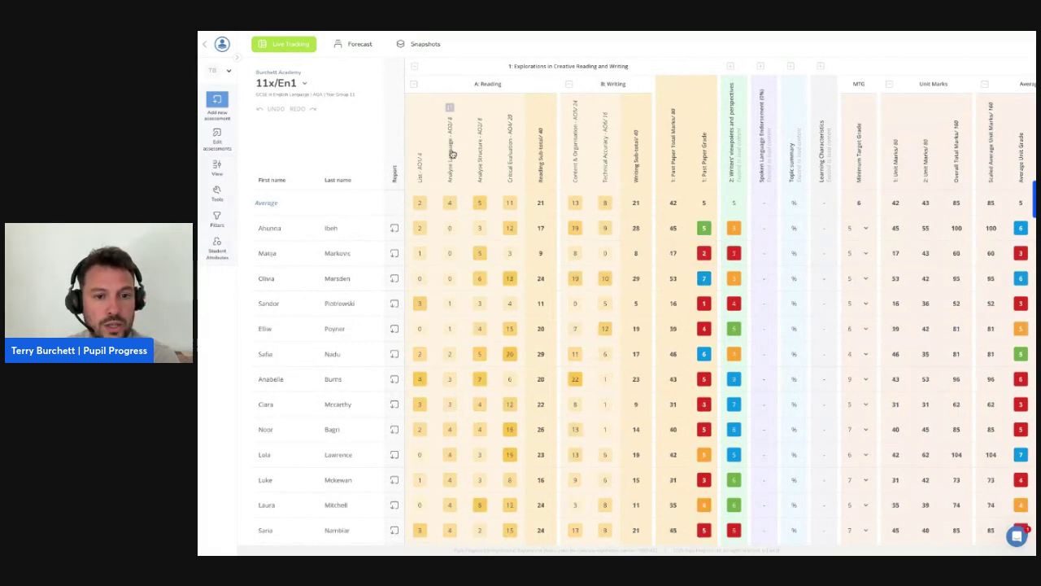
left_click(453, 154)
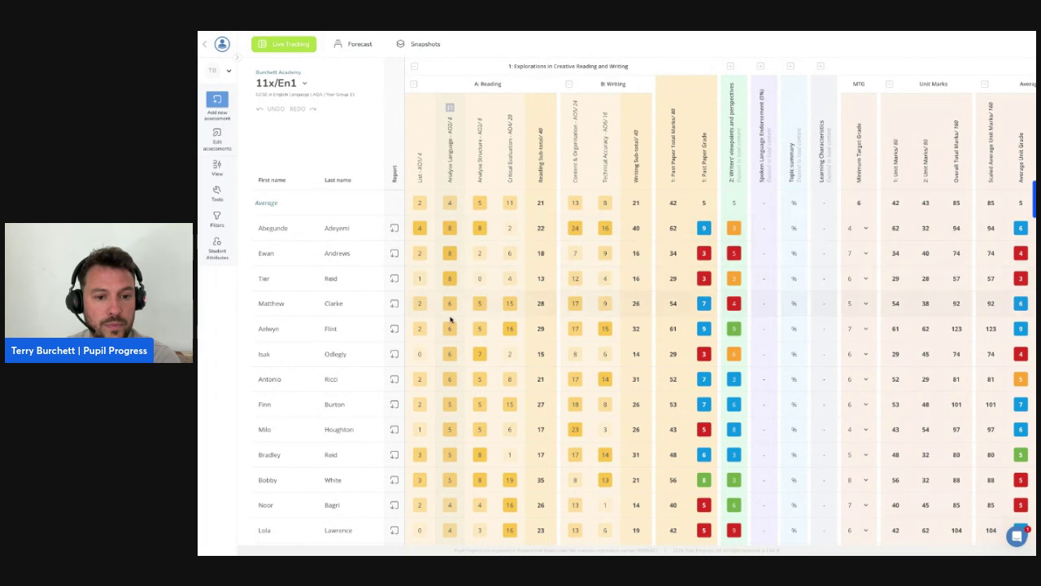
scroll(451, 349, "down", 1)
scroll(450, 349, "down", 3)
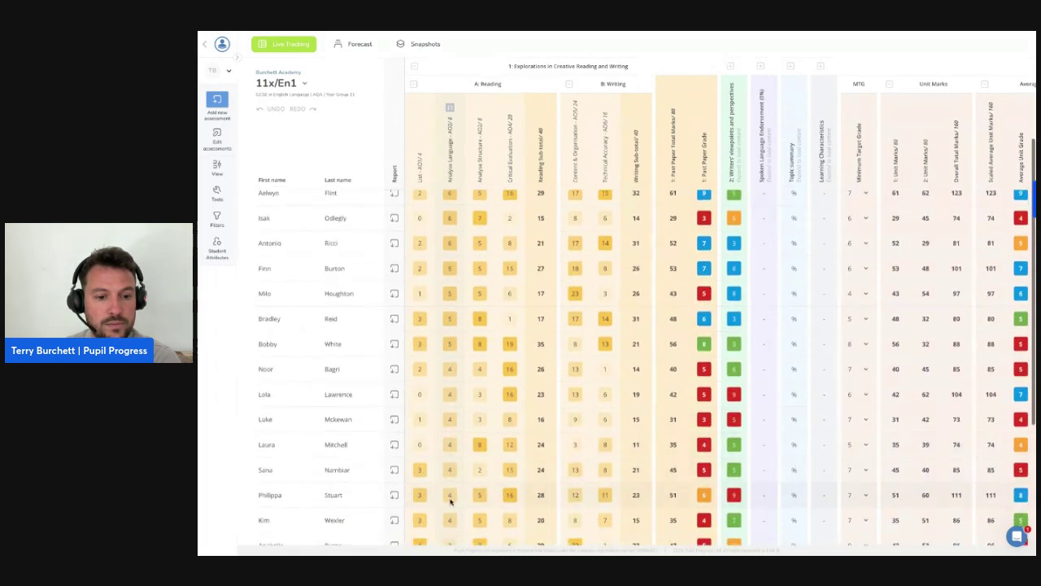
scroll(450, 500, "up", 5)
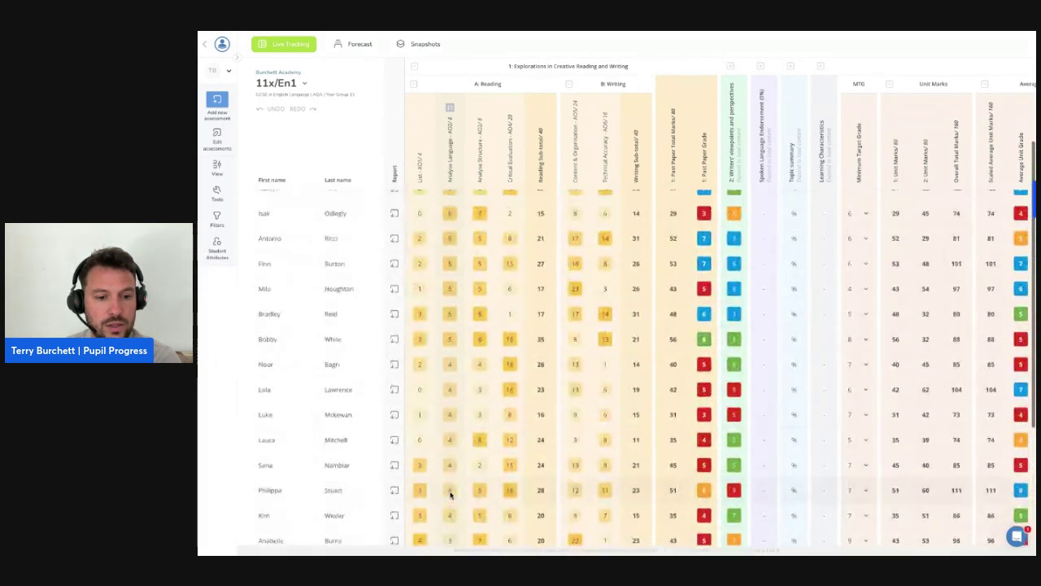
left_click(422, 173)
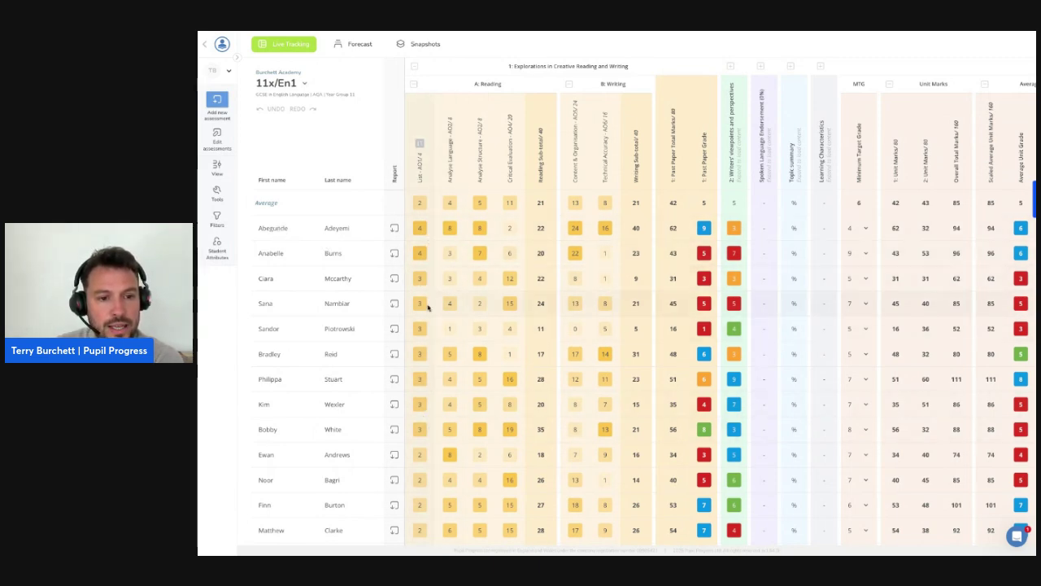
Enable tagging in place of Links & Actions for the tracker and go through the tags in its configuration
left_click(217, 197)
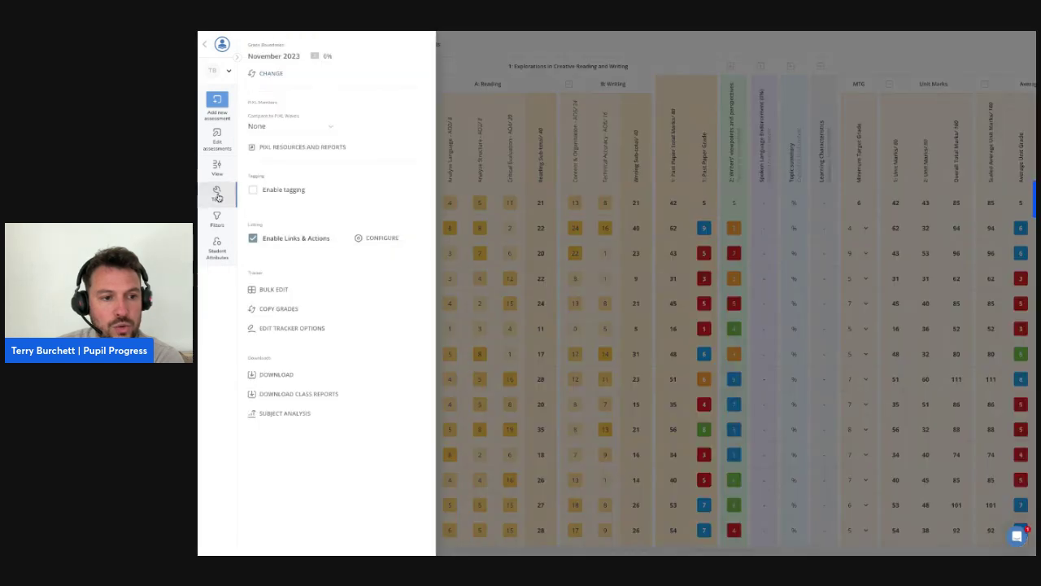
left_click(278, 194)
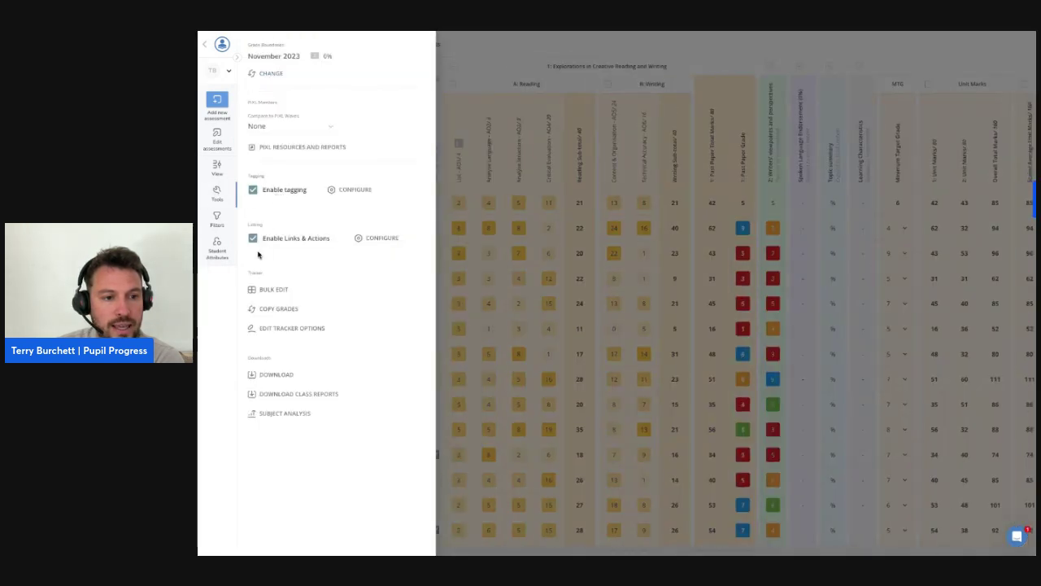
left_click(253, 238)
left_click(350, 192)
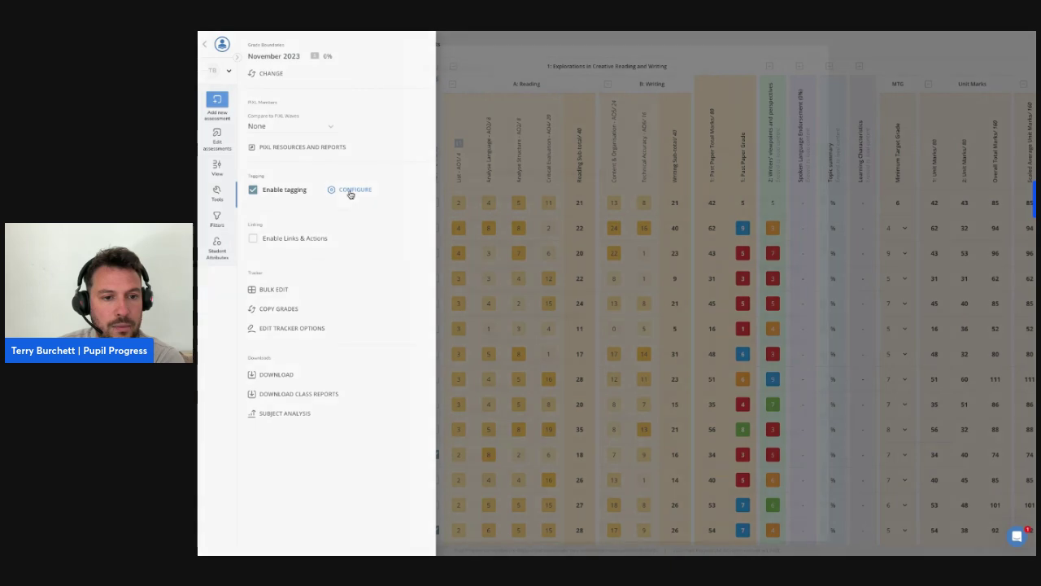
scroll(483, 342, "down", 5)
scroll(497, 349, "down", 15)
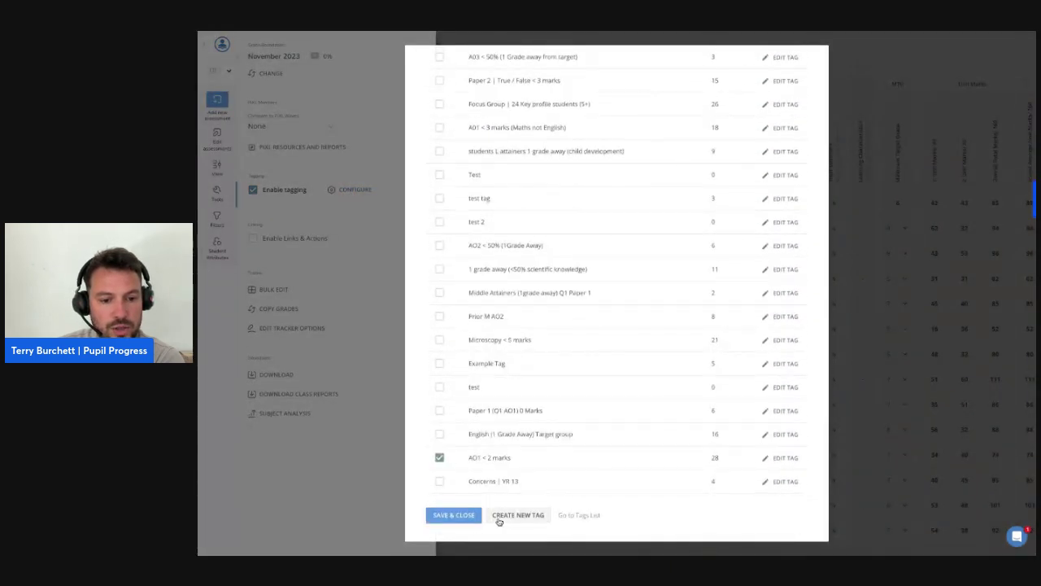
Look over the options for creating a new tag and leave the form without creating one
left_click(512, 519)
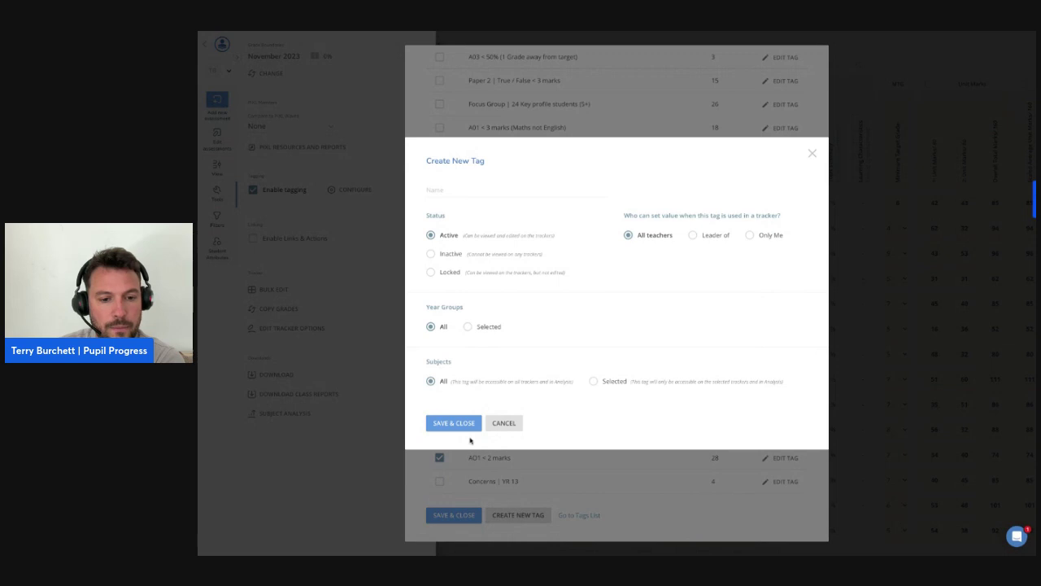
left_click(500, 424)
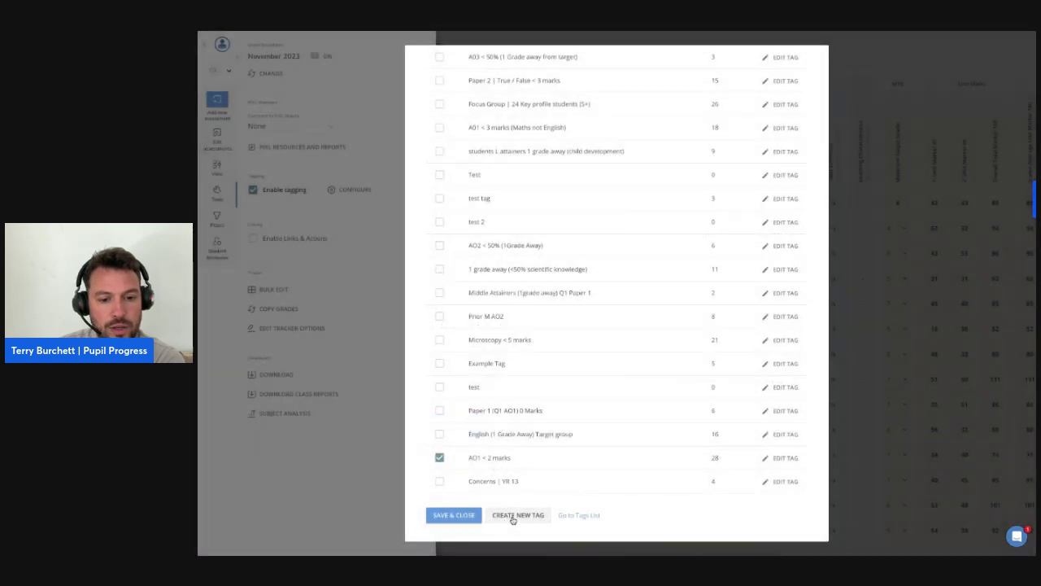
left_click(513, 520)
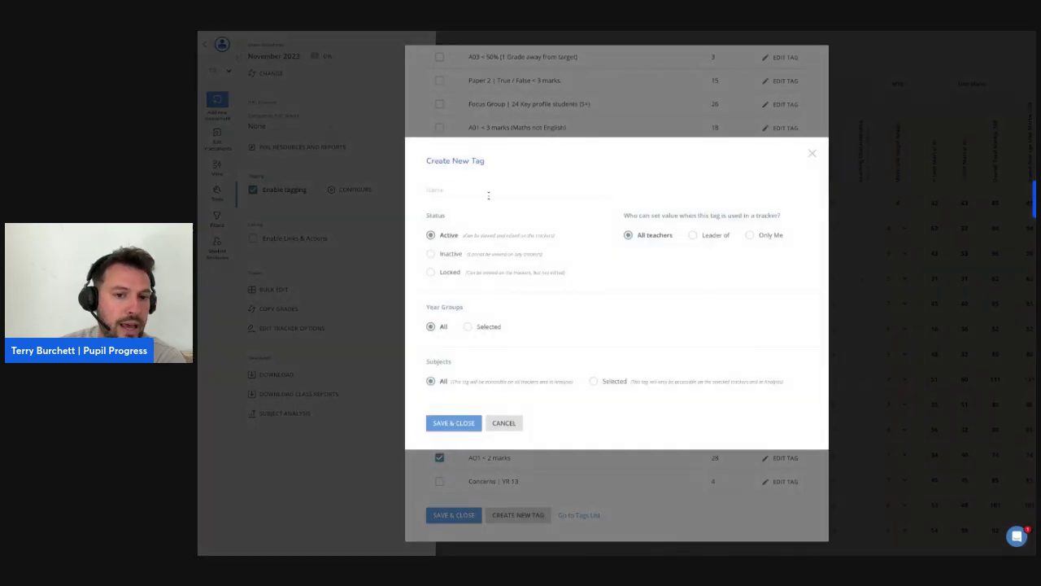
left_click(504, 424)
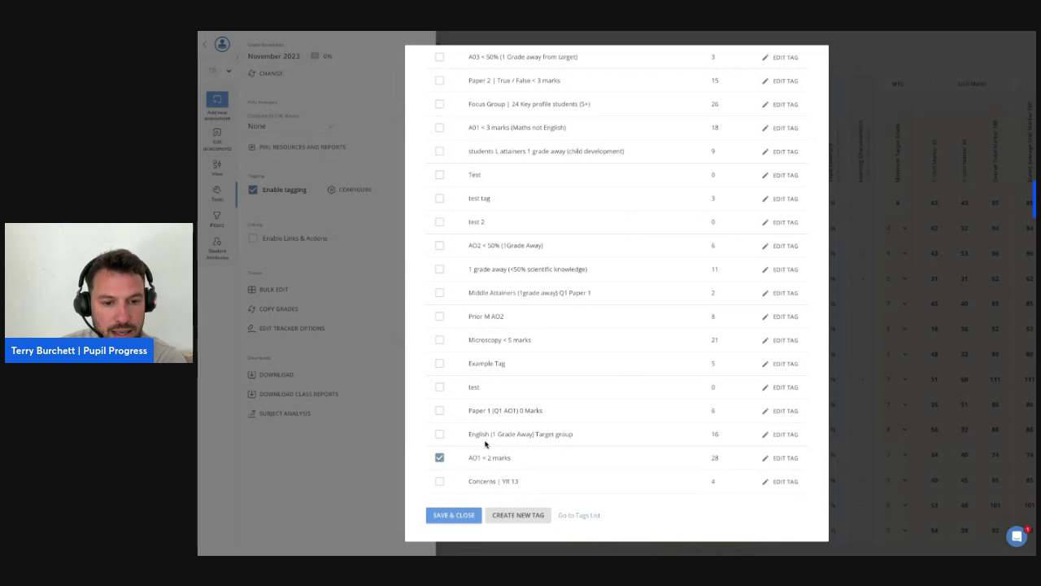
Keep the AO1 < 2 marks tag selected, save the tagging configuration and return to the class tracker
left_click_drag(470, 104, 585, 104)
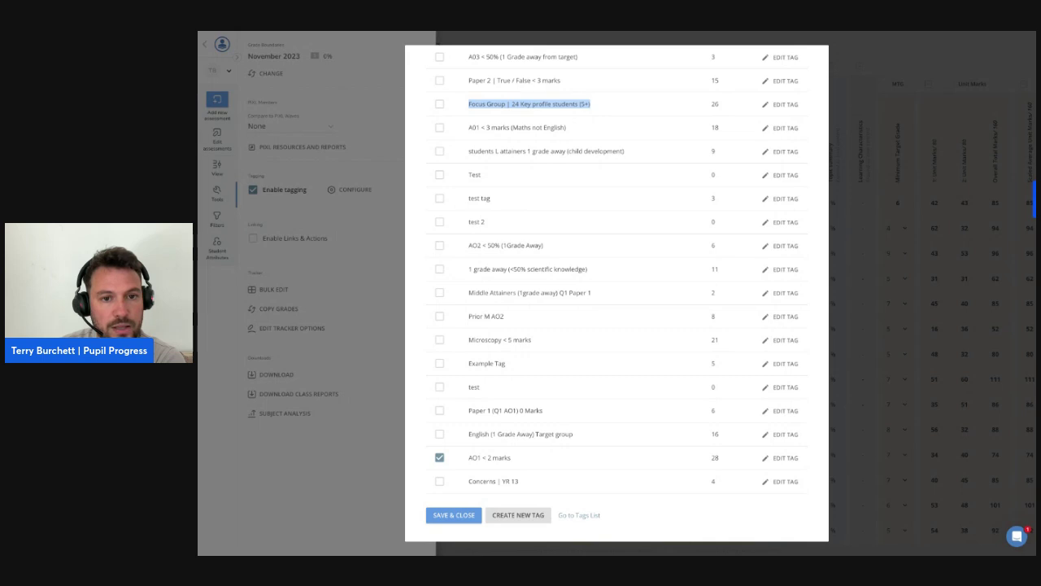
left_click_drag(469, 458, 500, 458)
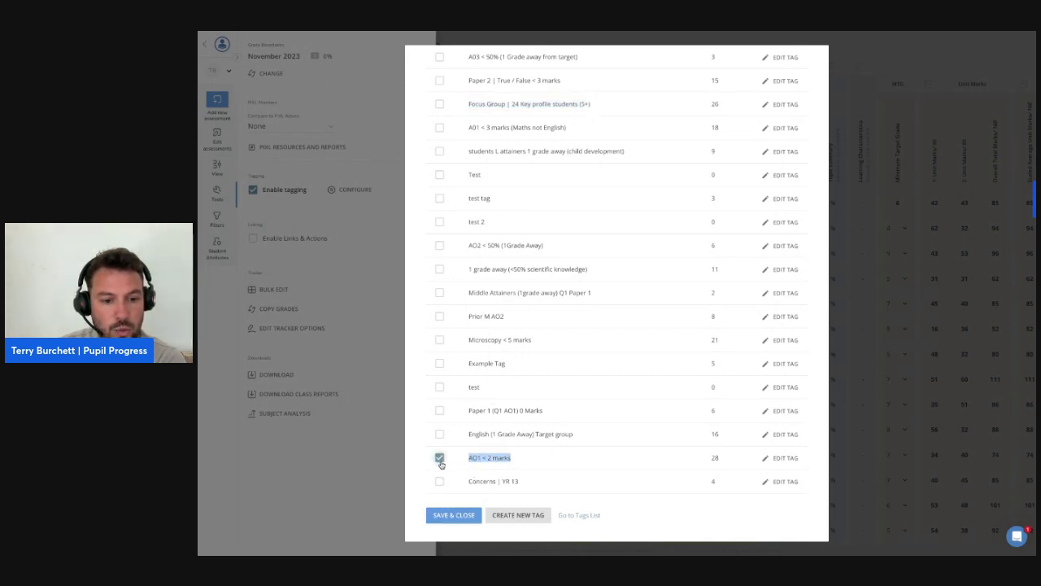
left_click(453, 515)
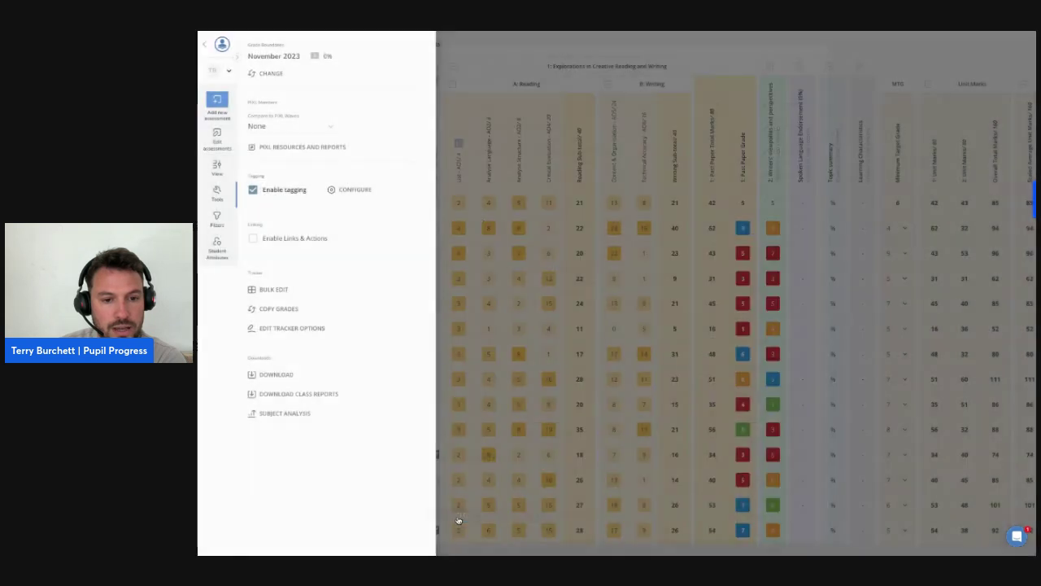
left_click(478, 406)
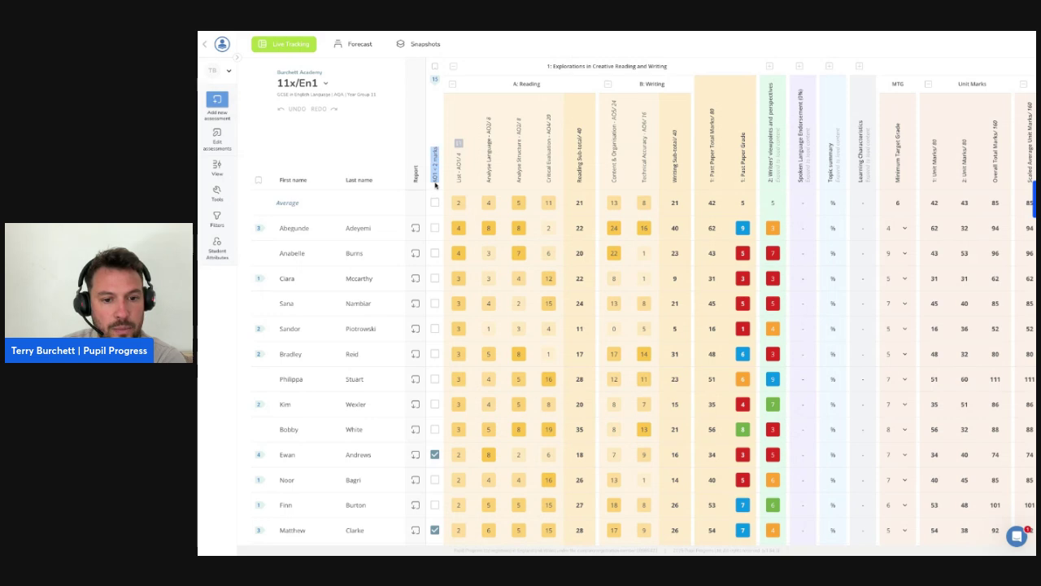
Apply the AO1 < 2 marks tag to the two untagged students with 2 List - AO1 marks, and disable tagging
left_click(434, 479)
left_click(434, 504)
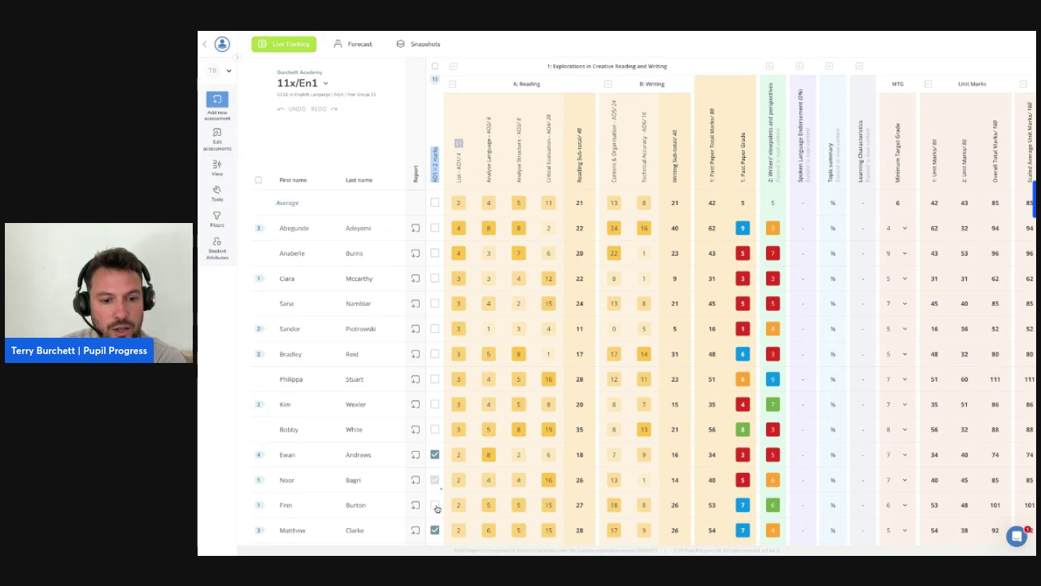
scroll(437, 505, "down", 2)
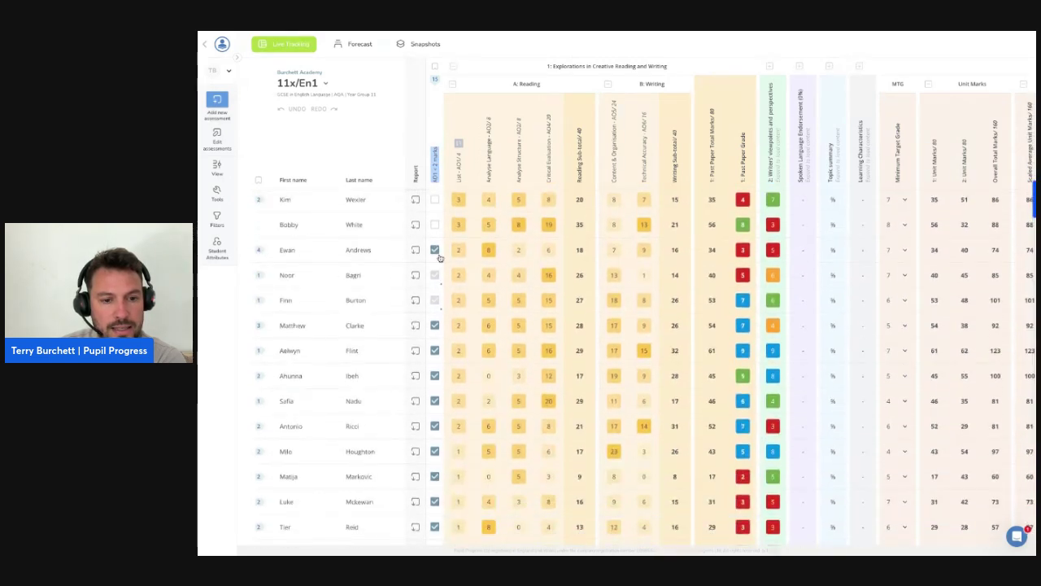
scroll(438, 377, "down", 2)
scroll(436, 456, "up", 3)
scroll(434, 455, "up", 1)
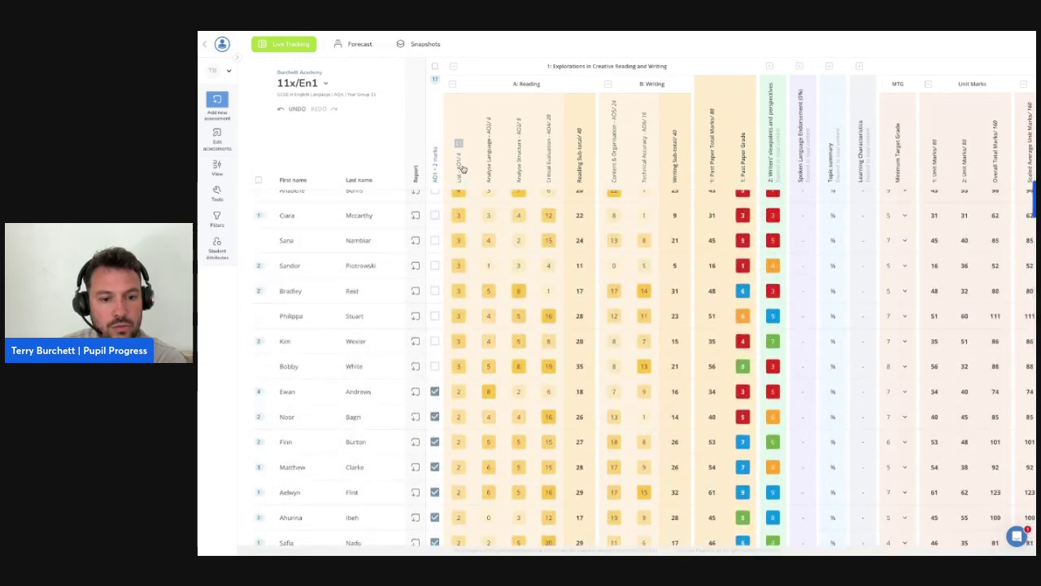
left_click(218, 193)
left_click(586, 328)
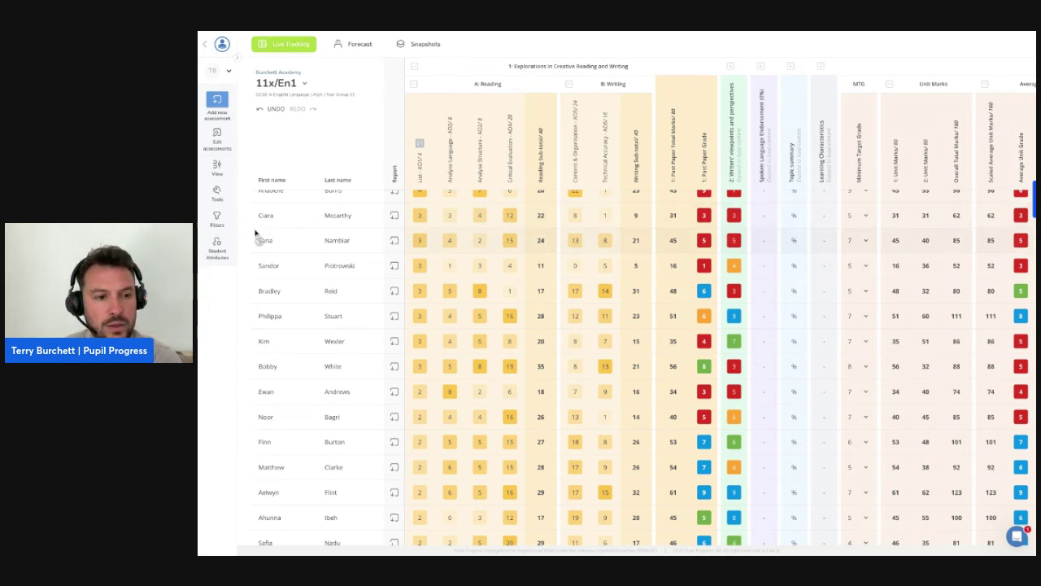
Filter the class by the AO1 < 2 marks tag and review the List - AO1 marks of the filtered students
left_click(216, 218)
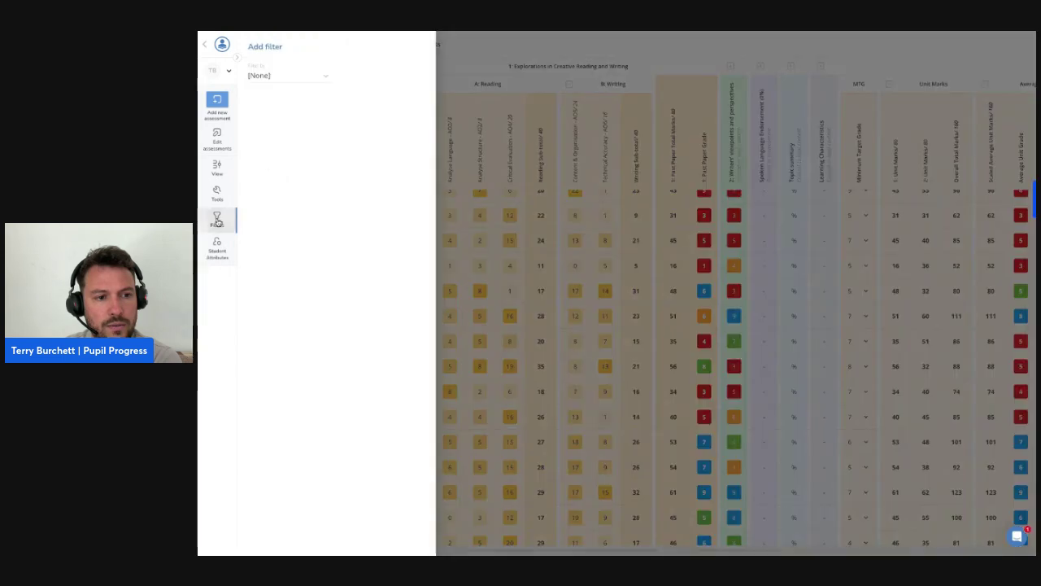
left_click(280, 75)
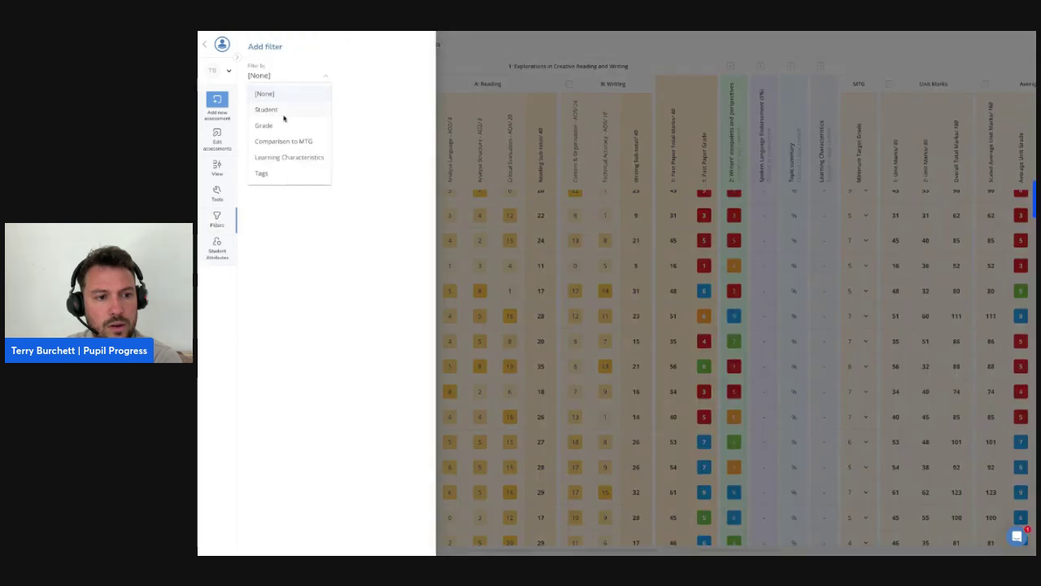
left_click(281, 176)
left_click(285, 113)
scroll(308, 330, "down", 5)
scroll(307, 331, "down", 10)
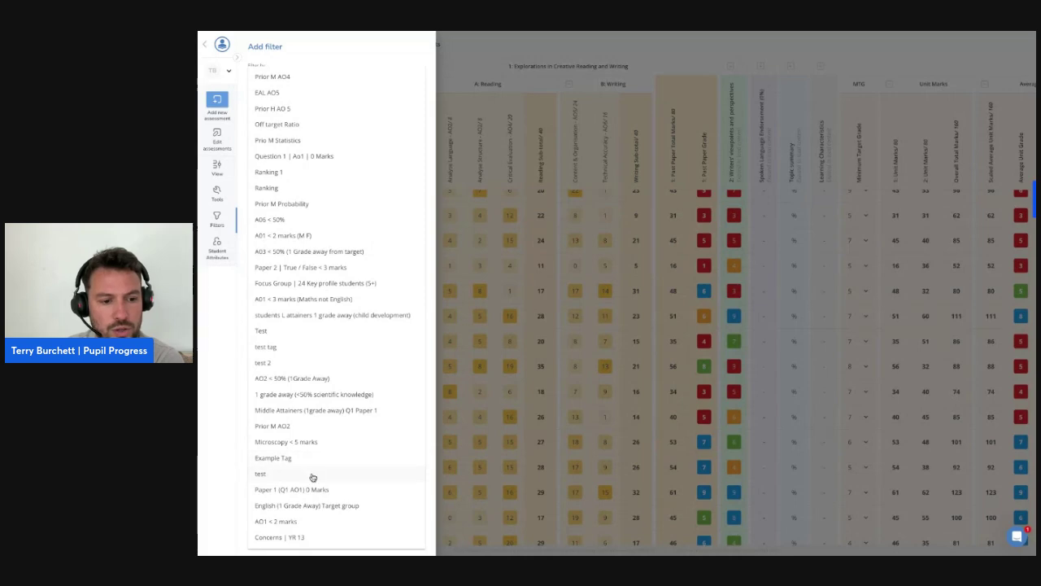
left_click(291, 522)
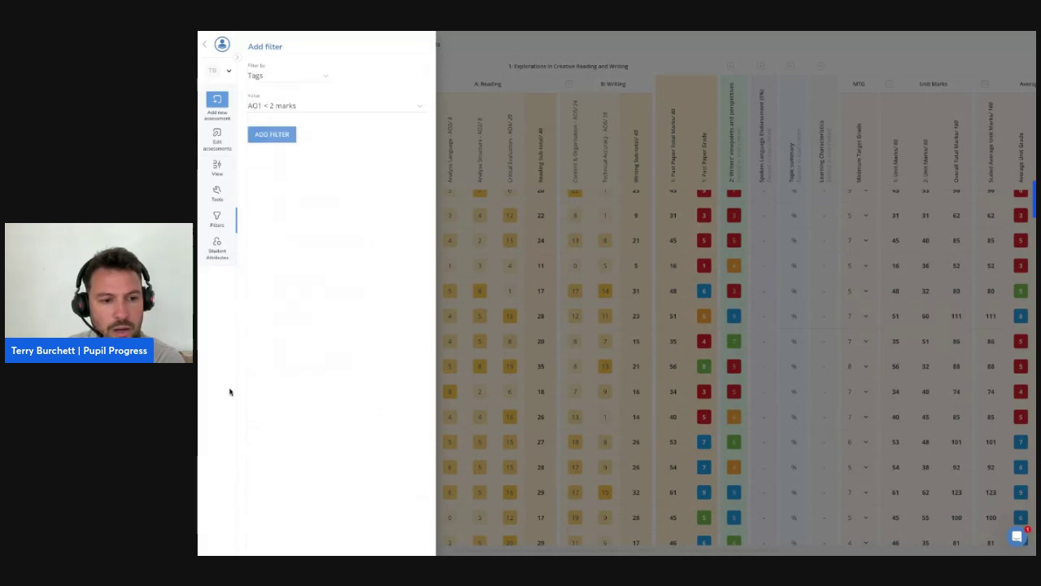
left_click(276, 136)
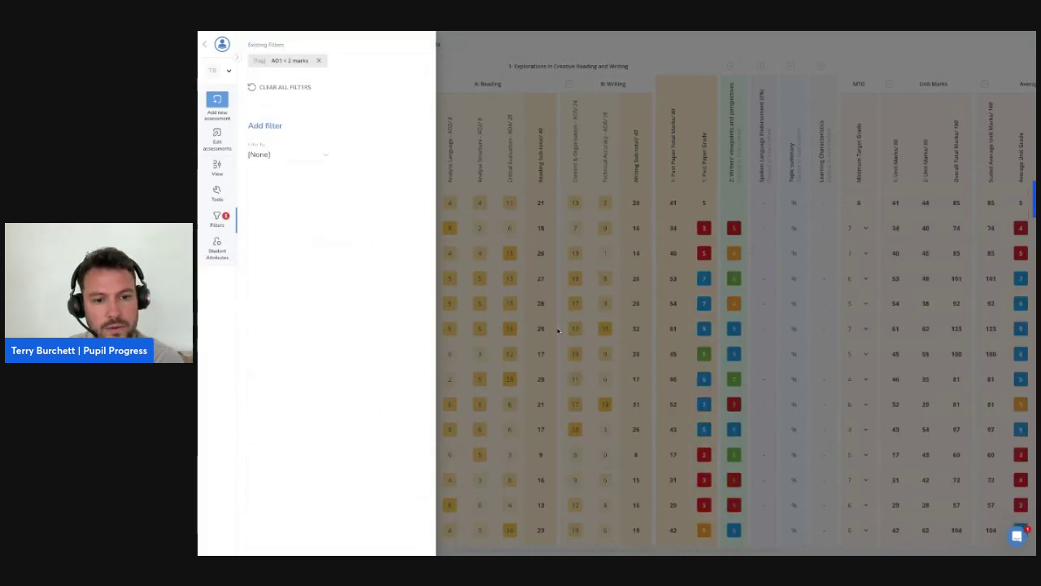
left_click(570, 346)
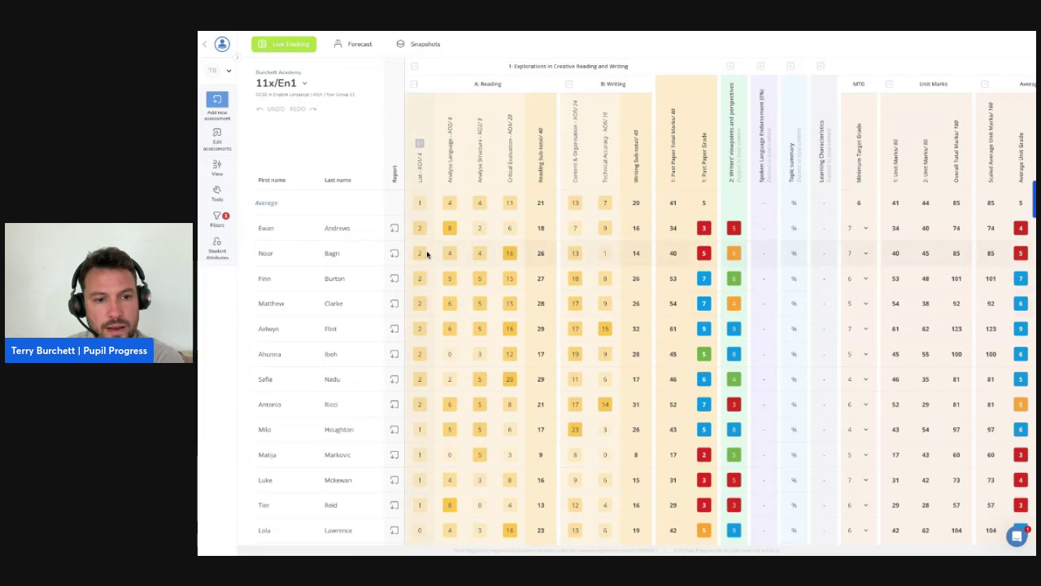
scroll(314, 523, "down", 2)
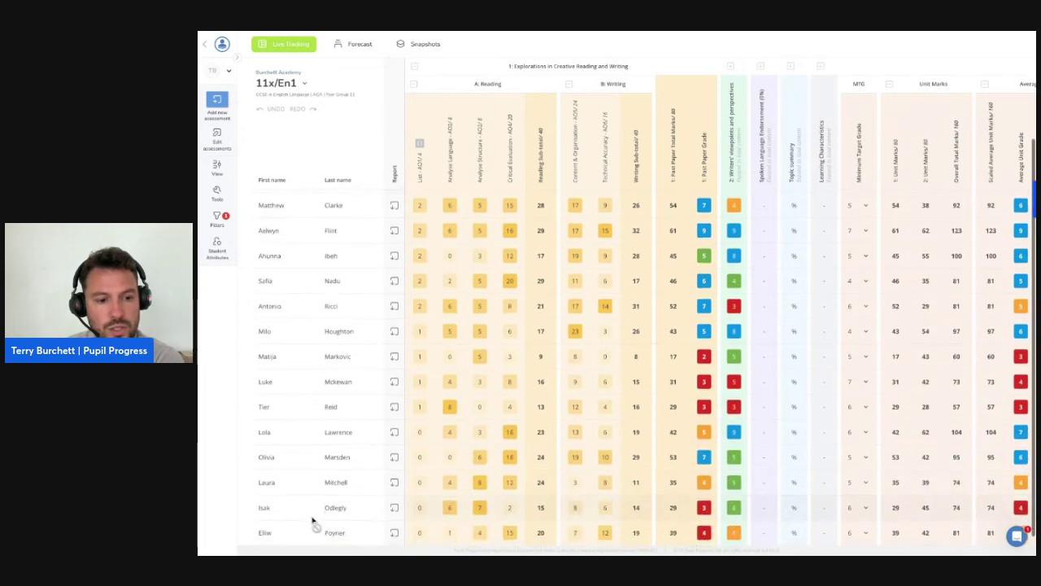
scroll(314, 523, "up", 2)
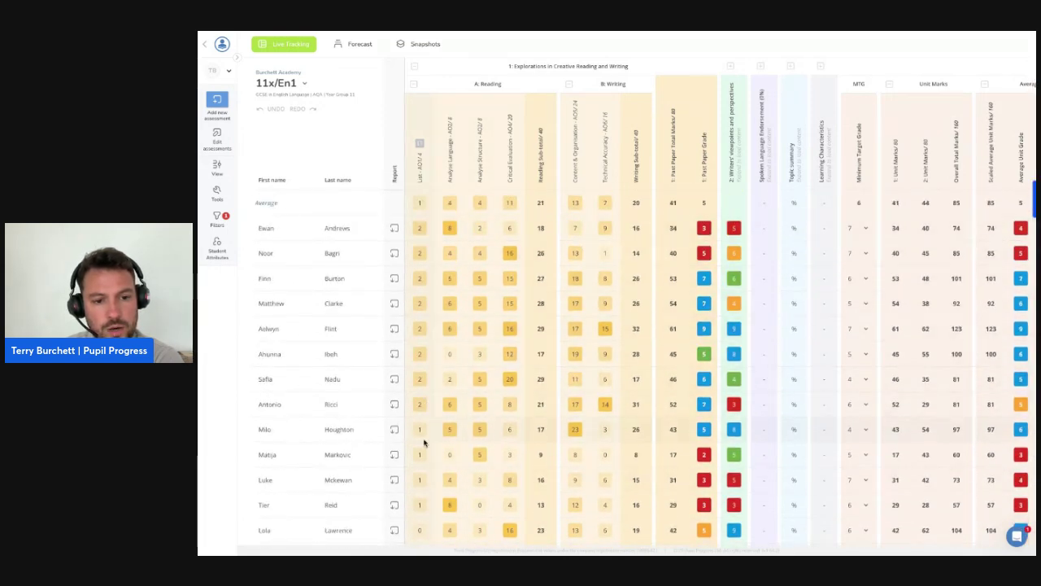
scroll(424, 485, "down", 1)
scroll(407, 455, "up", 1)
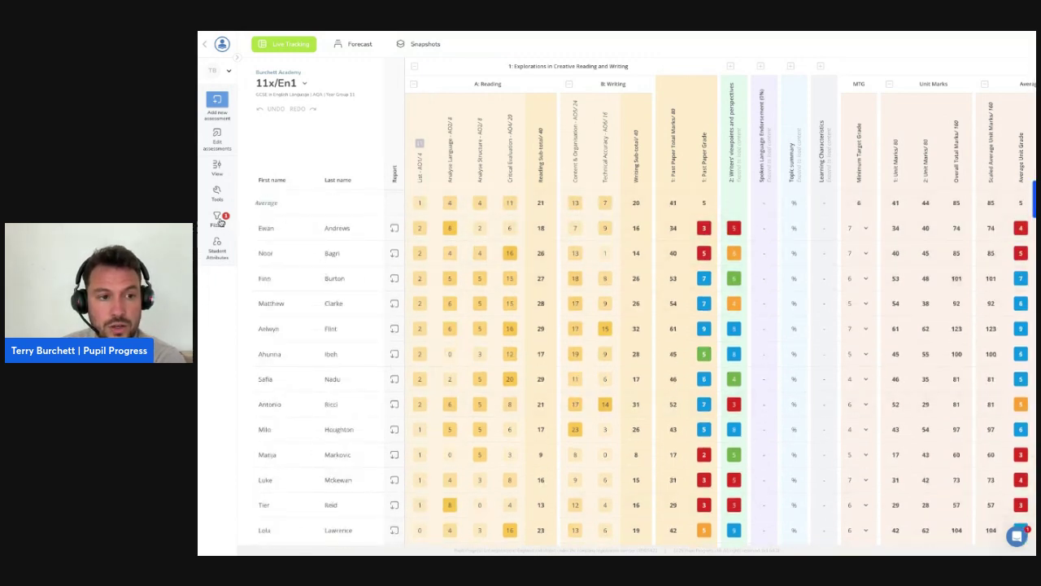
Enable links and actions, and start a new active link item with the copied BBC Bitesize URL and the title A02
left_click(218, 193)
left_click(254, 238)
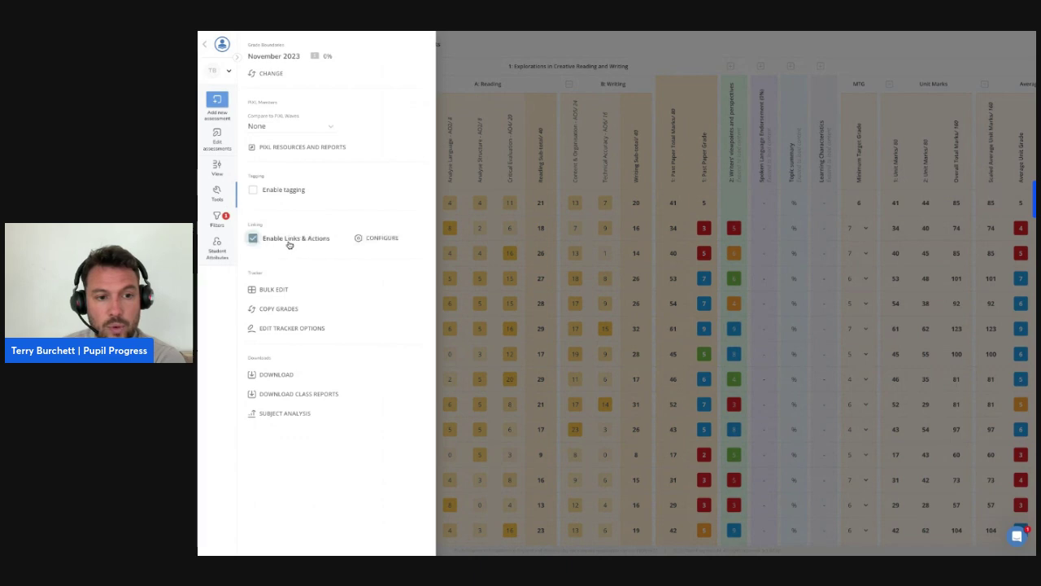
left_click(384, 239)
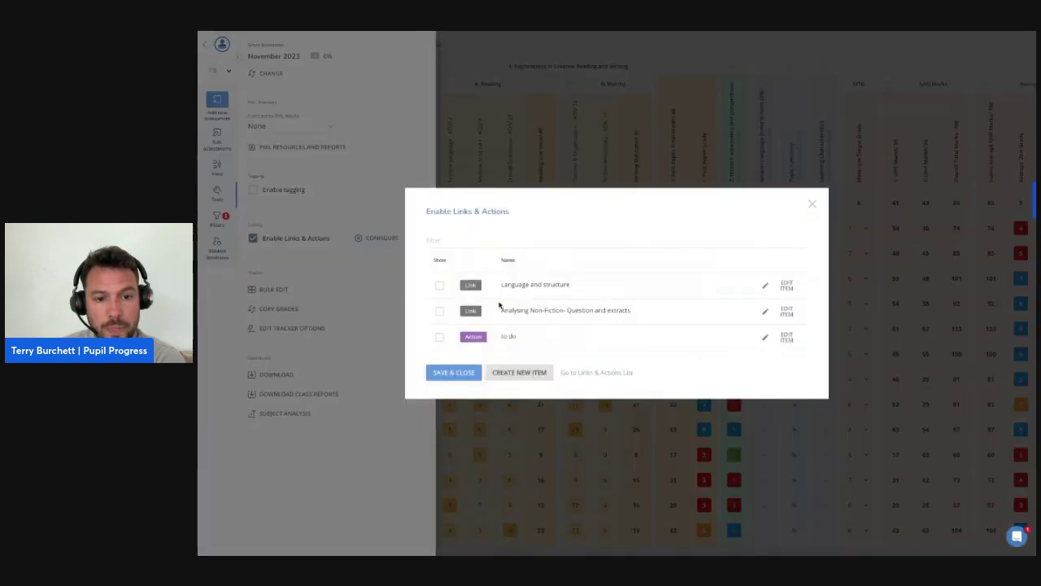
left_click(515, 375)
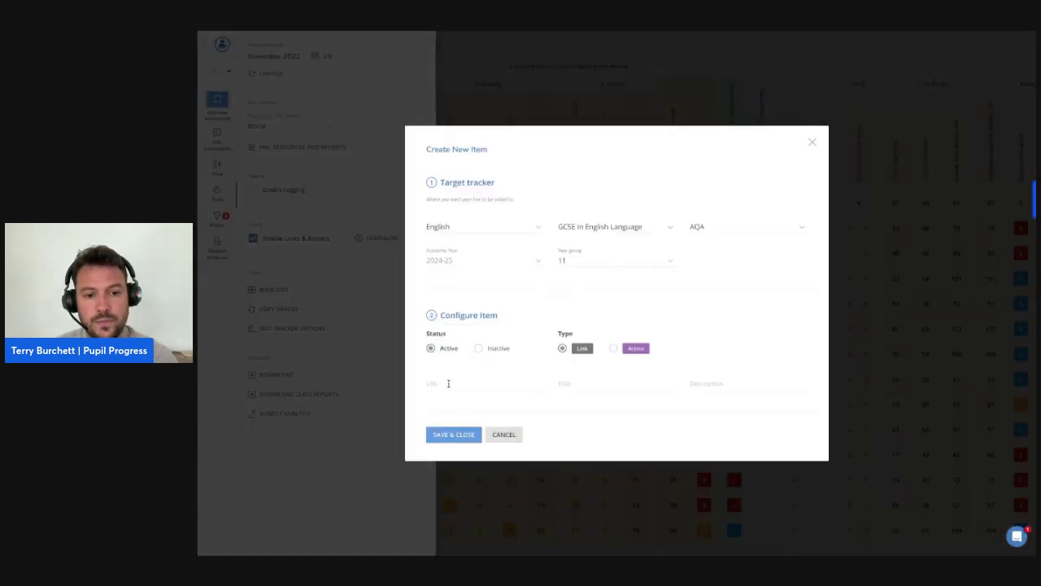
key("ctrl+v")
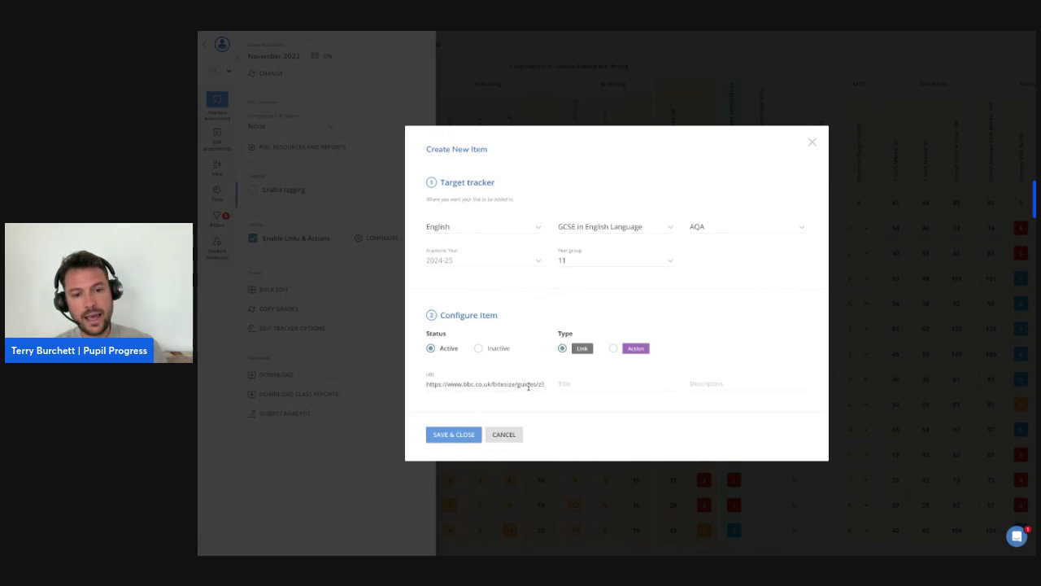
triple_click(603, 365)
type("AO2")
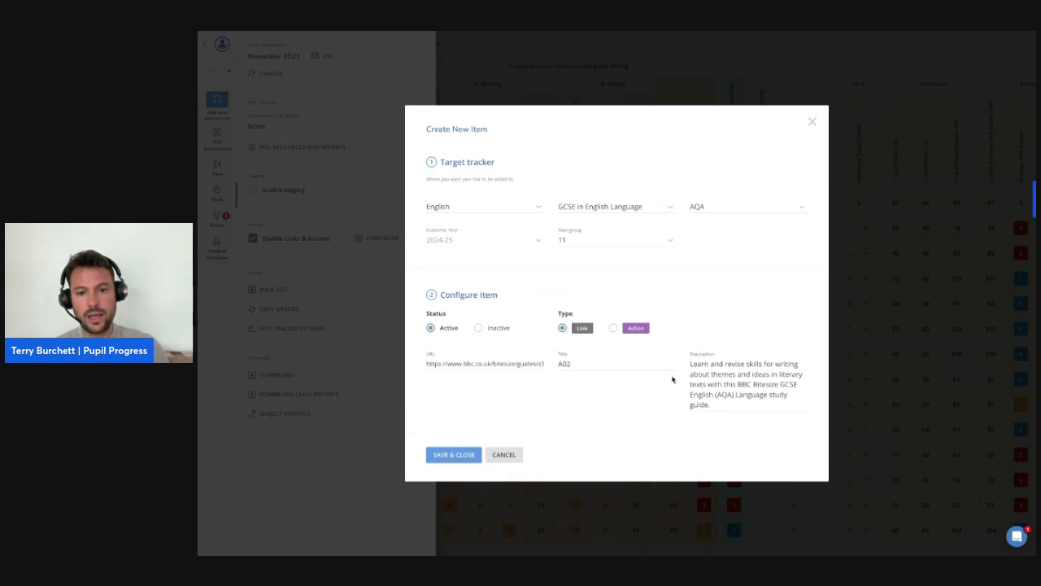
Describe the link as "REad the two examplar anwsers from your peers and examine the commanilities of why they achieved 4 marks" and save the item
triple_click(705, 380)
type("REad")
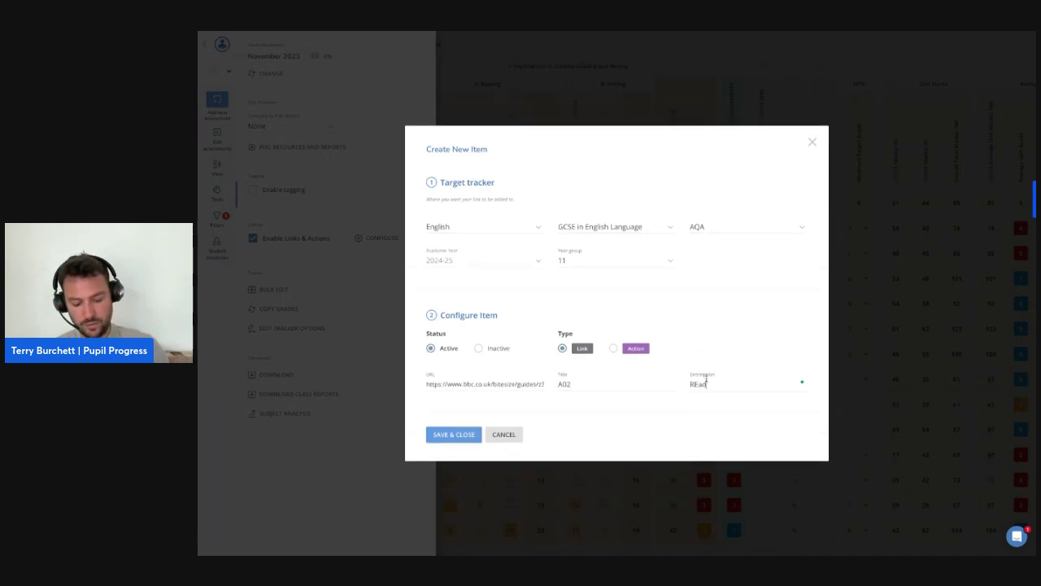
type(" the two e")
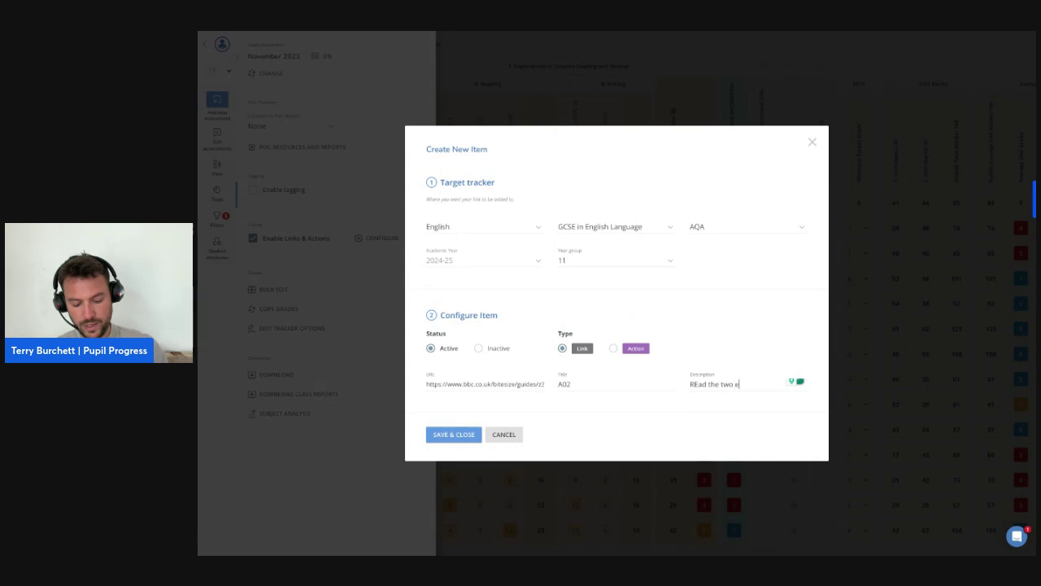
type("xamplar ")
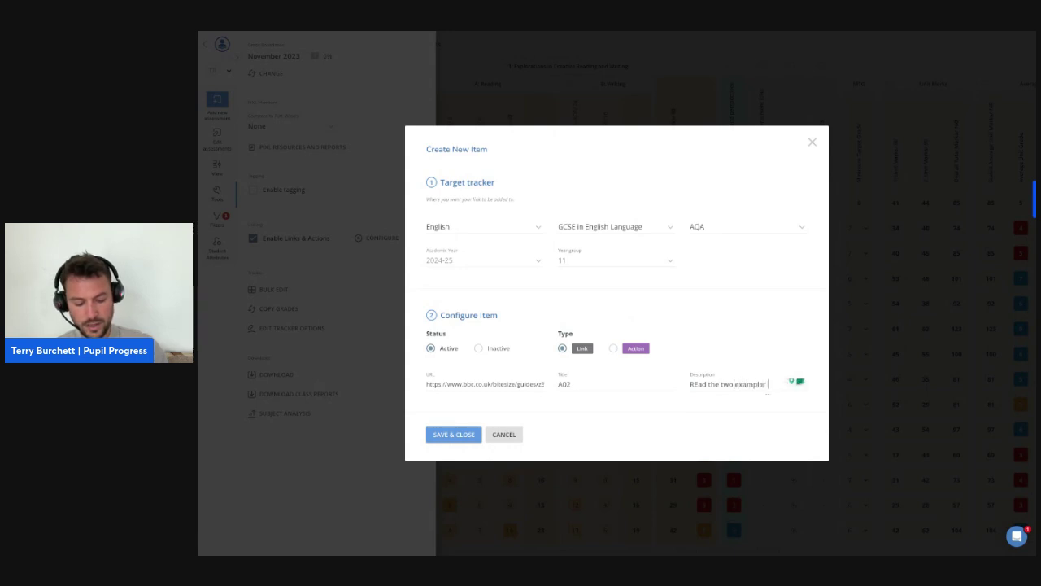
type("anwsers from your ")
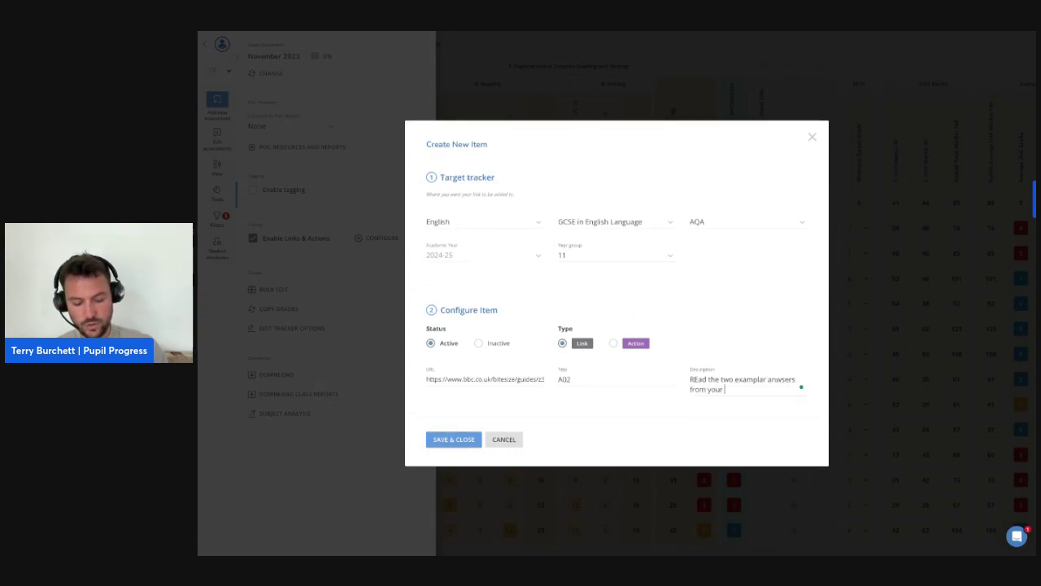
type("peers and e")
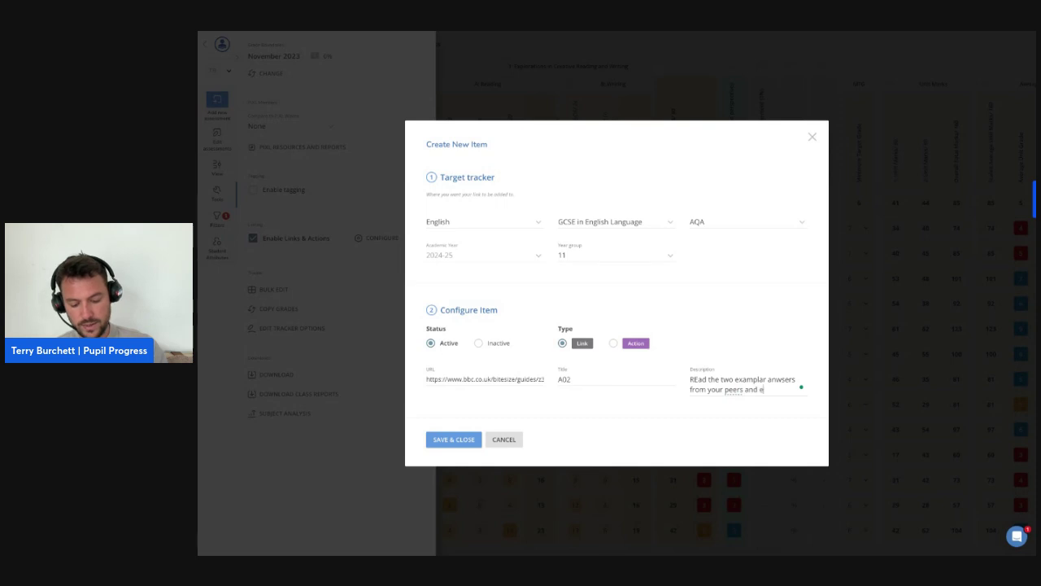
type("xamine the commanilities of why they achieved 4 marks")
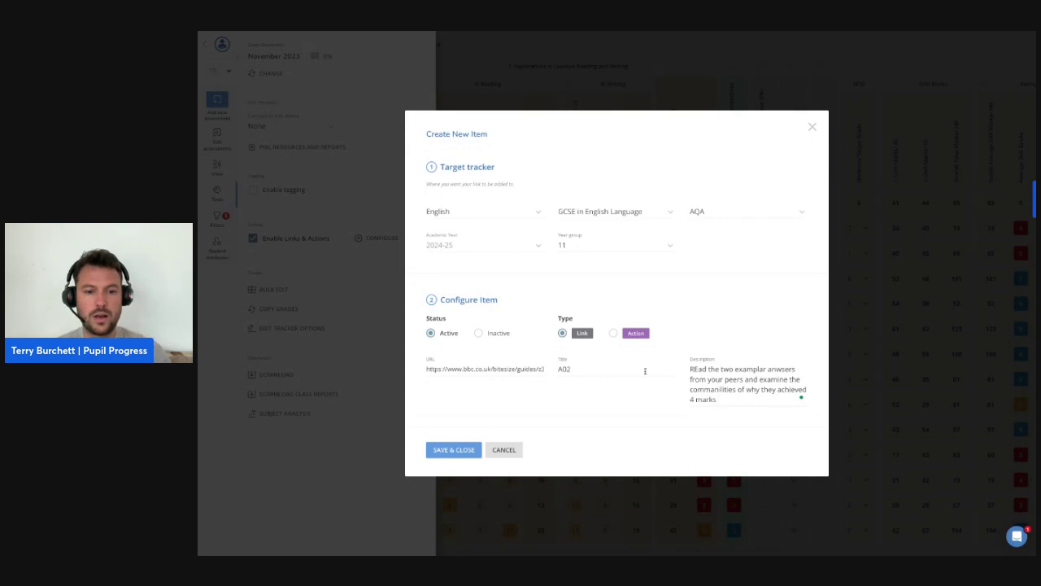
triple_click(469, 369)
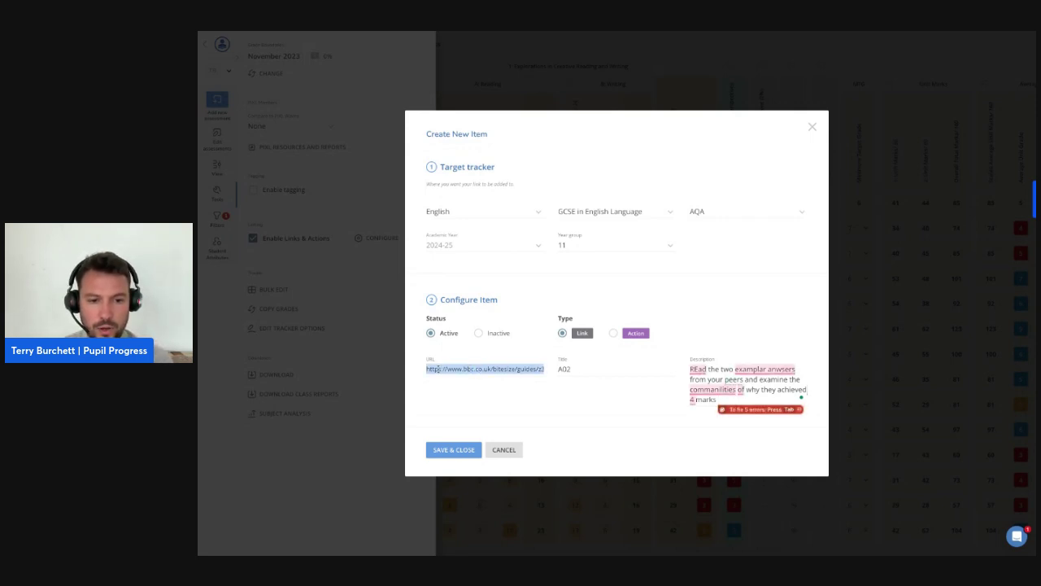
left_click(465, 456)
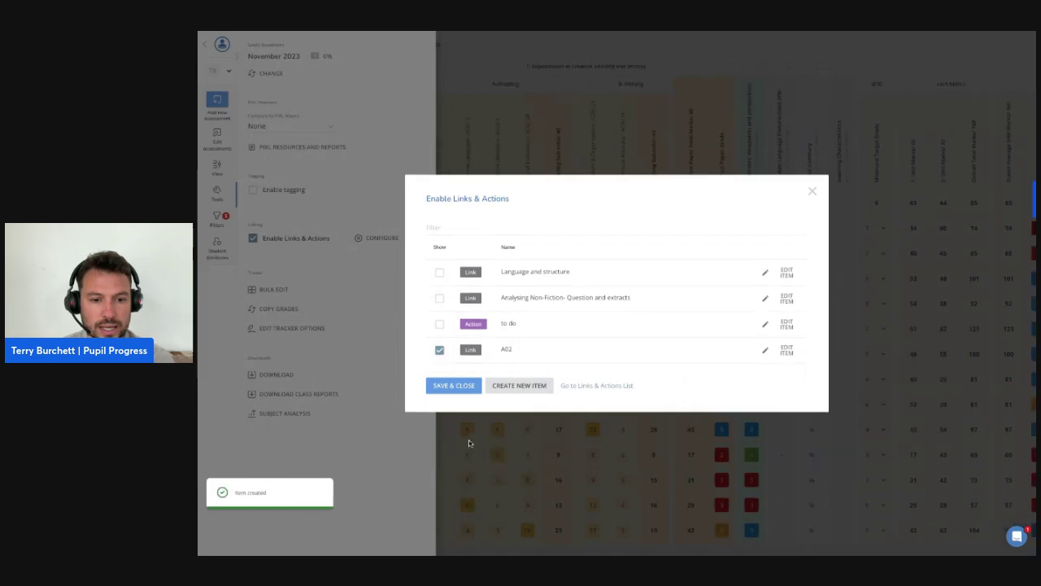
Save the links configuration with A02 shown, assign the A02 link to all the filtered students and check their ticks
left_click(465, 388)
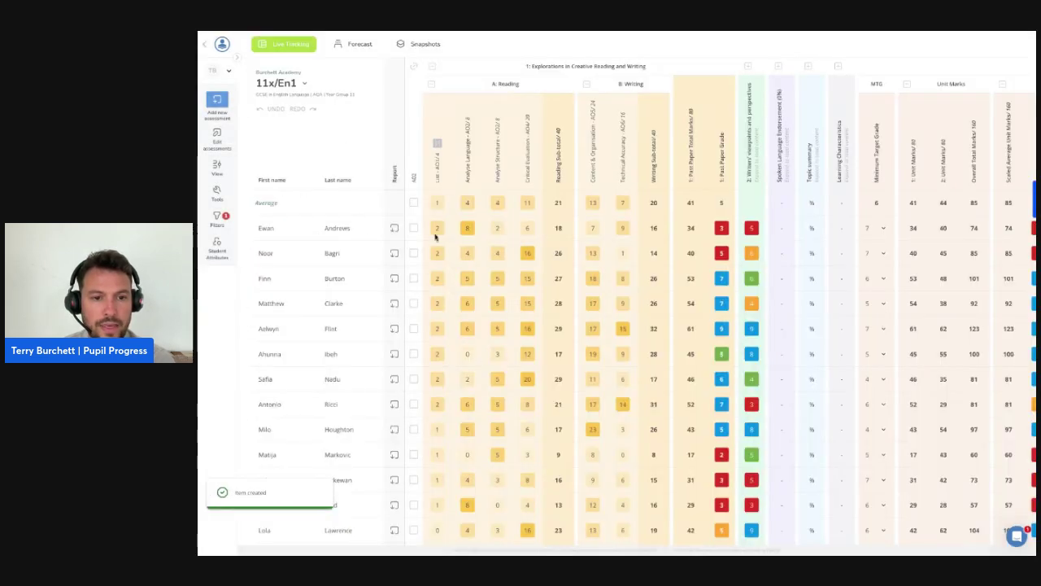
left_click(415, 203)
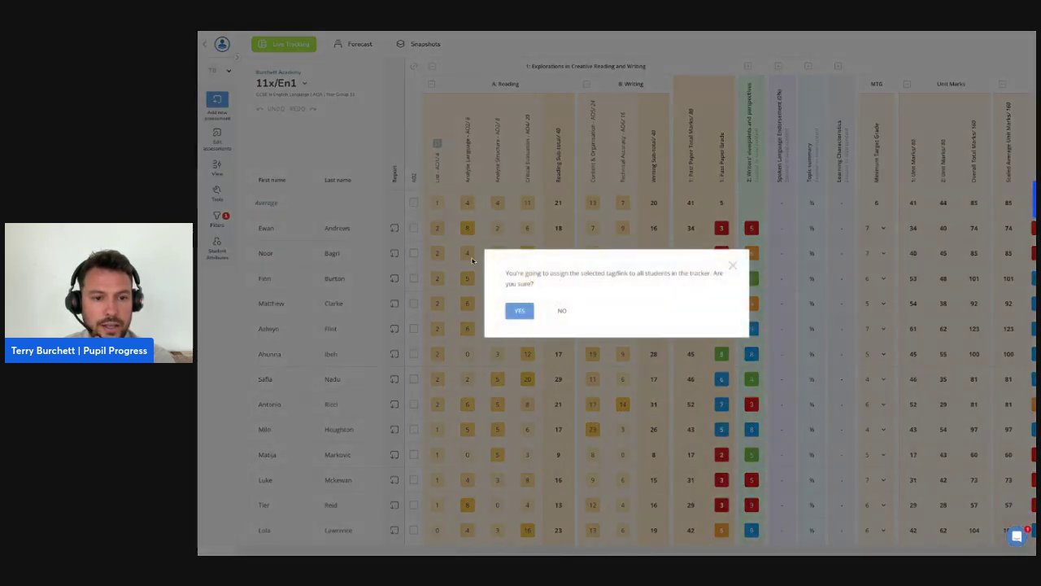
left_click(519, 310)
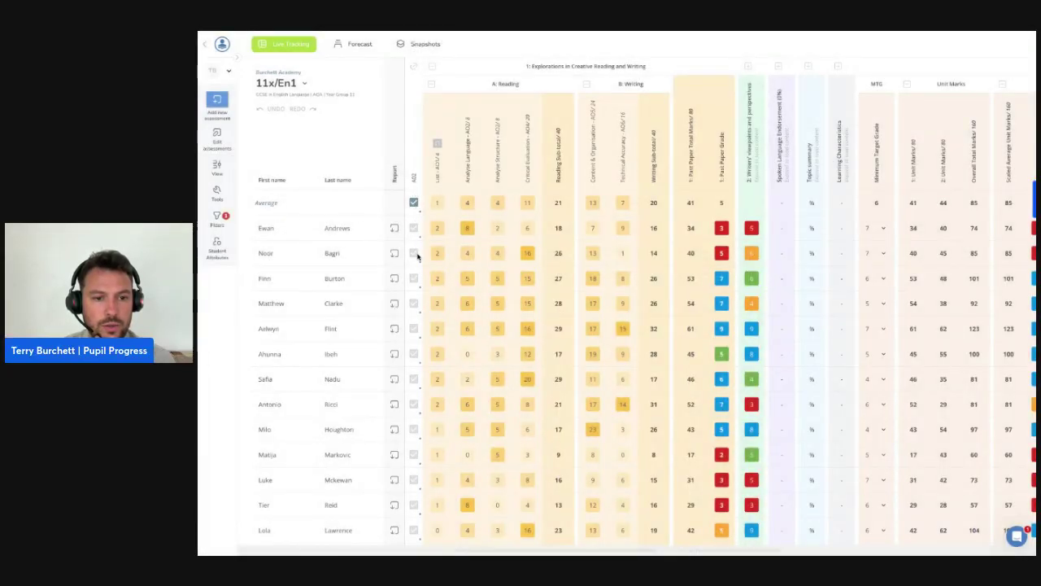
scroll(413, 427, "down", 2)
scroll(414, 240, "up", 2)
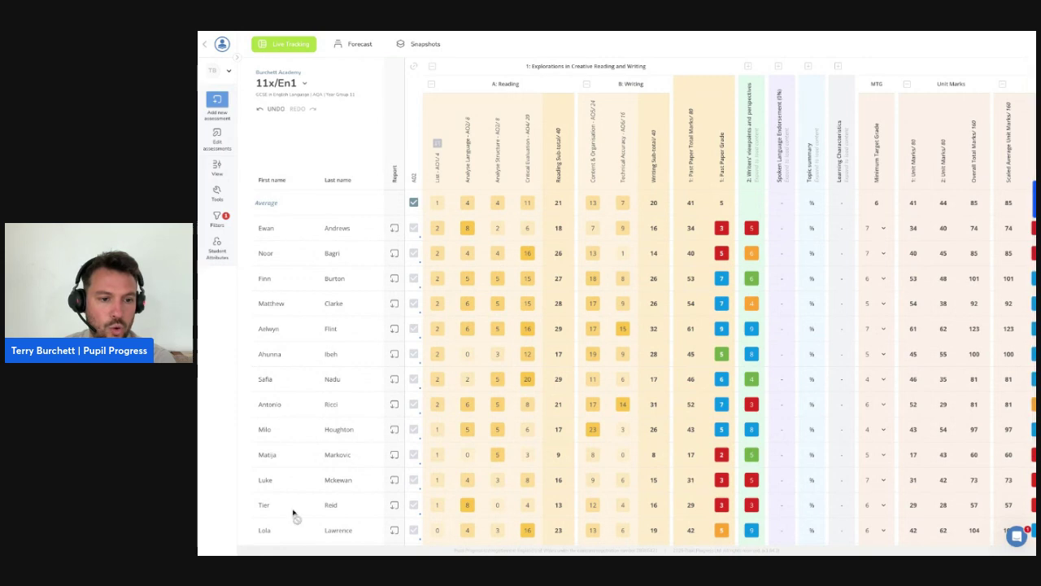
scroll(439, 431, "down", 2)
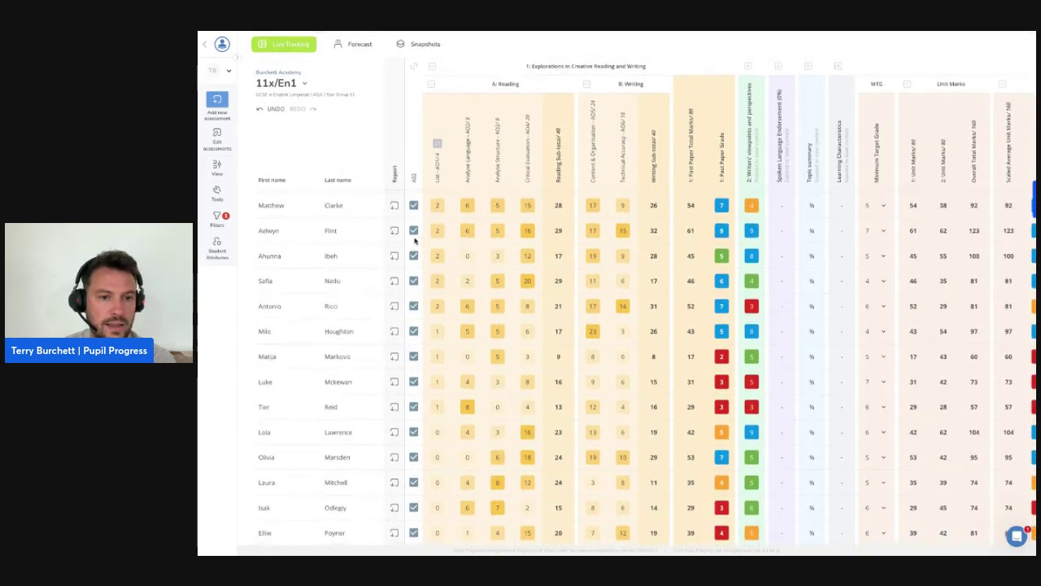
scroll(413, 239, "up", 2)
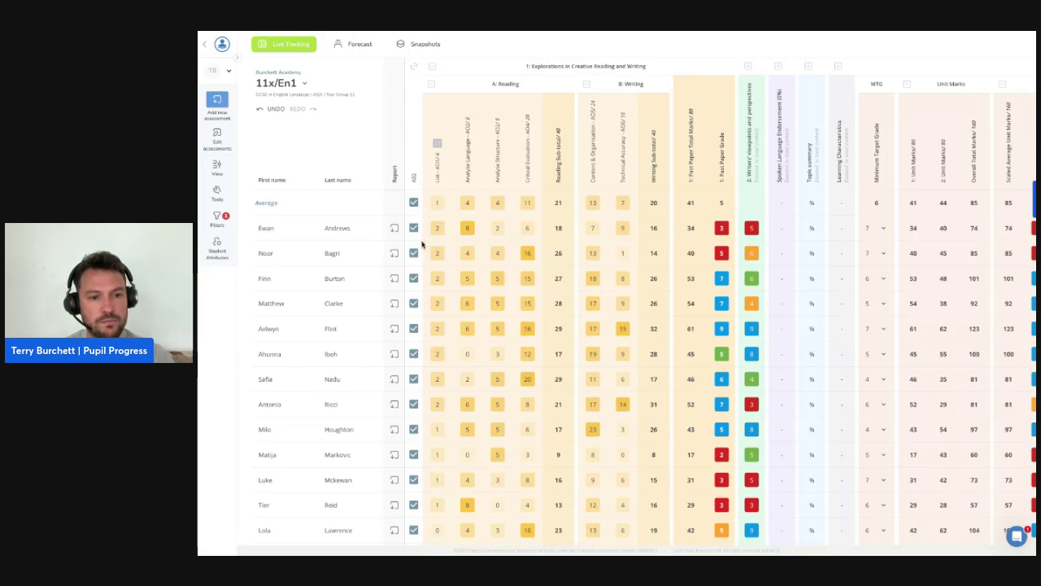
Remove the AO1 < 2 marks tag filter from the class and disable links and actions
left_click(218, 221)
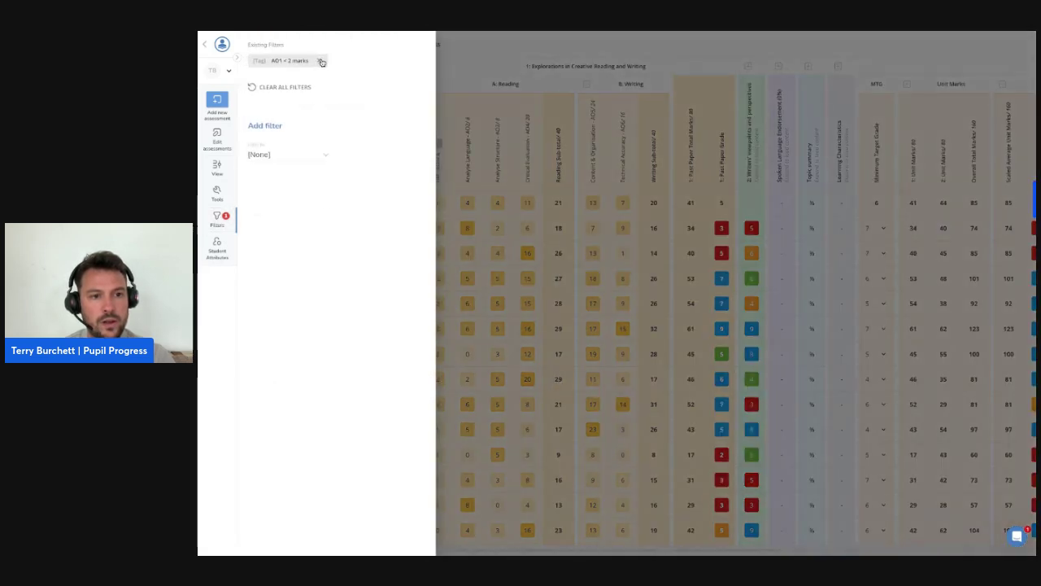
left_click(321, 62)
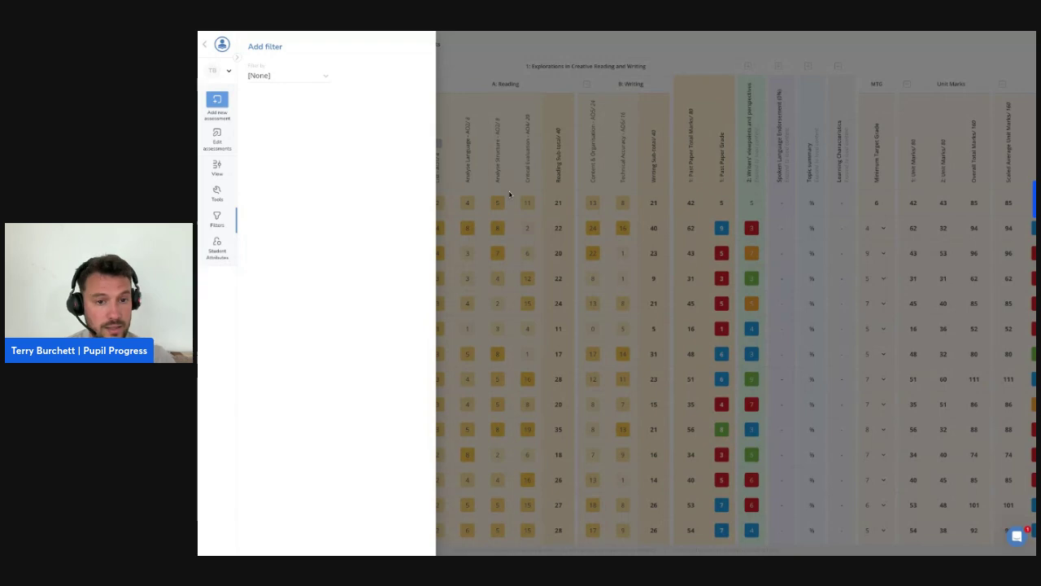
left_click(552, 215)
left_click(219, 194)
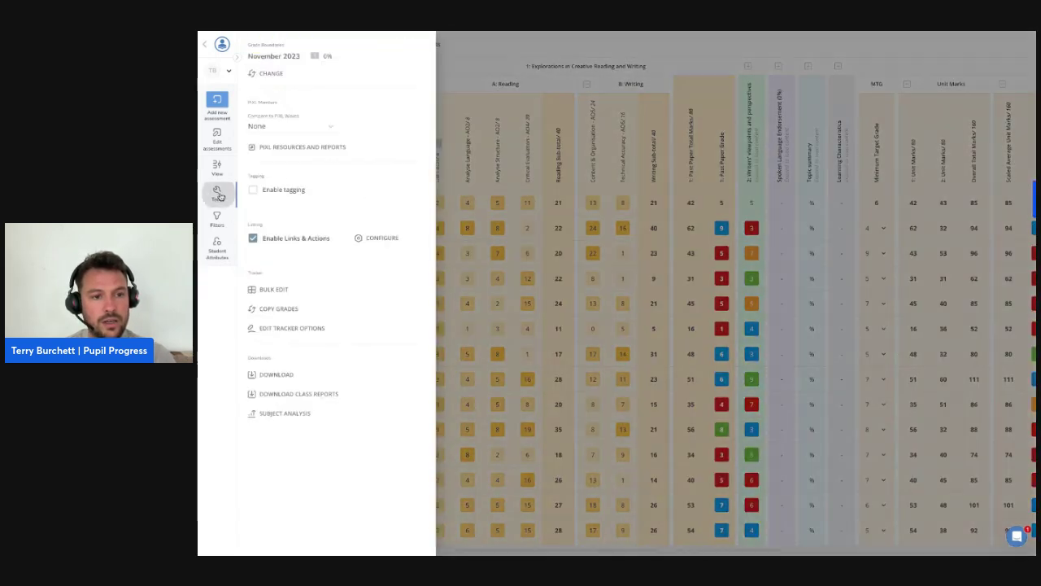
left_click(253, 238)
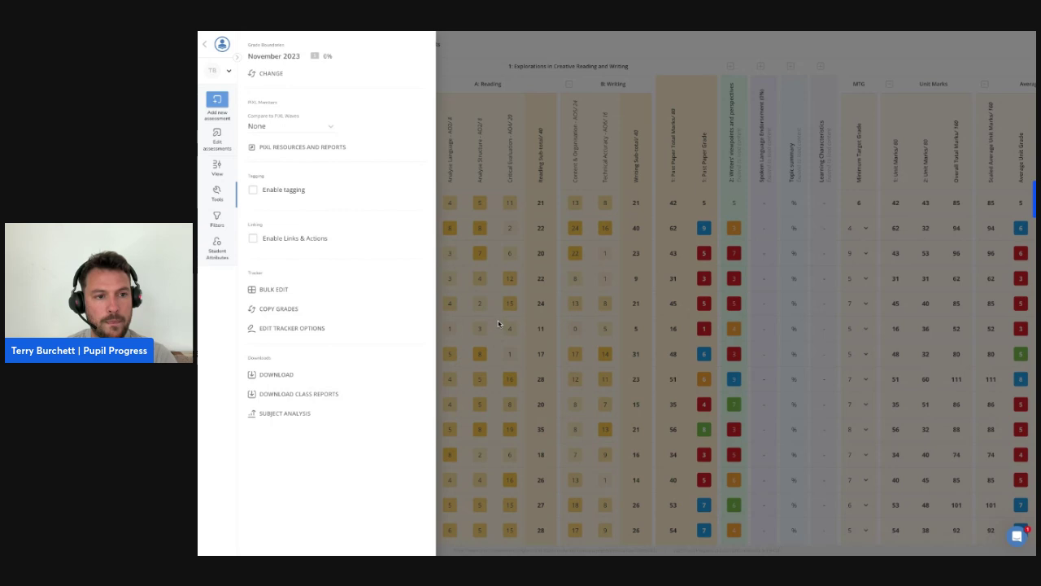
Return to the trackers list and open the year group subject analysis for Year 11 AQA GCSE in English Language
left_click(220, 52)
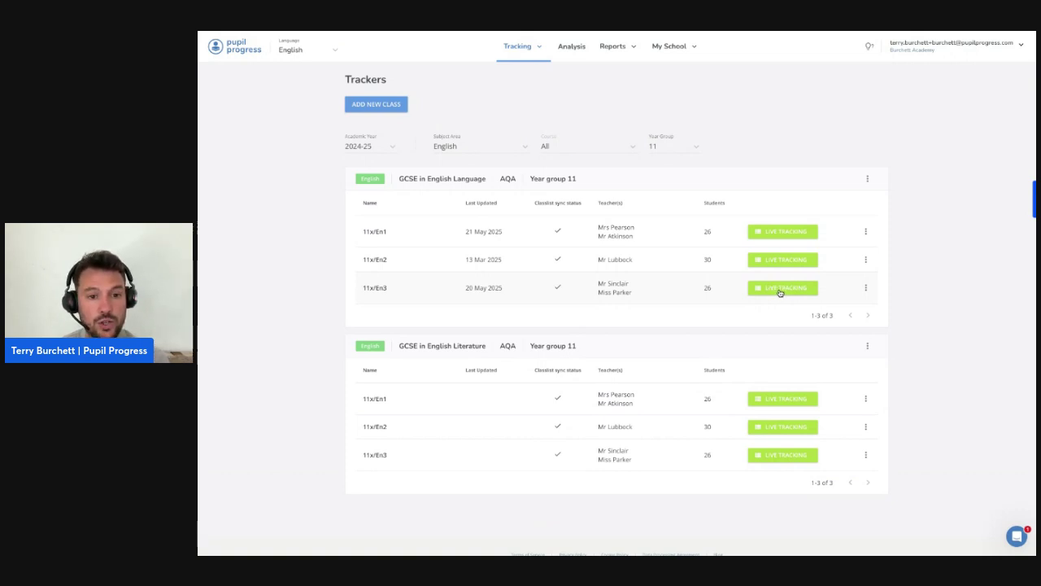
left_click(867, 179)
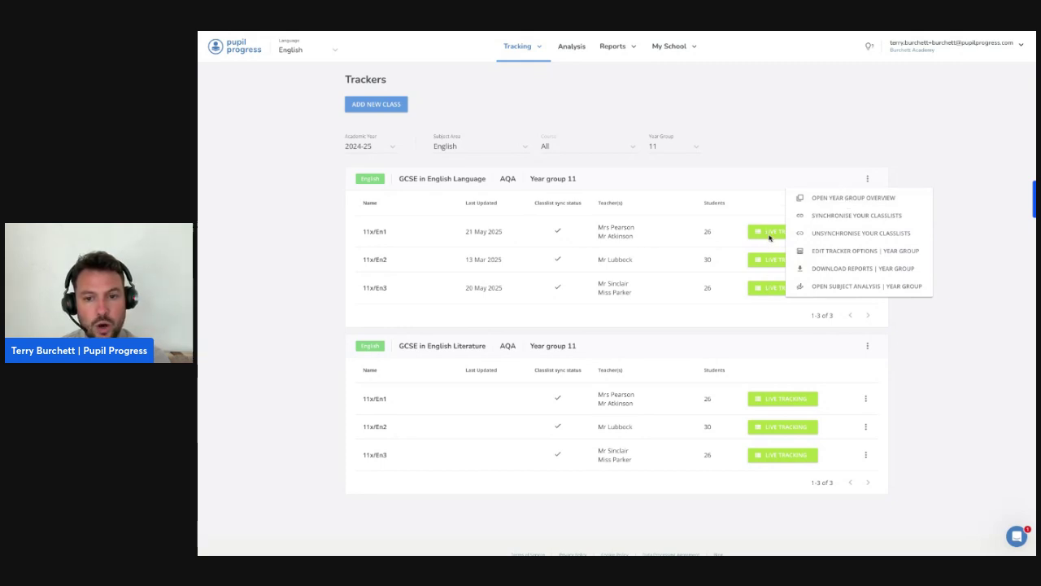
left_click(847, 290)
left_click(284, 230)
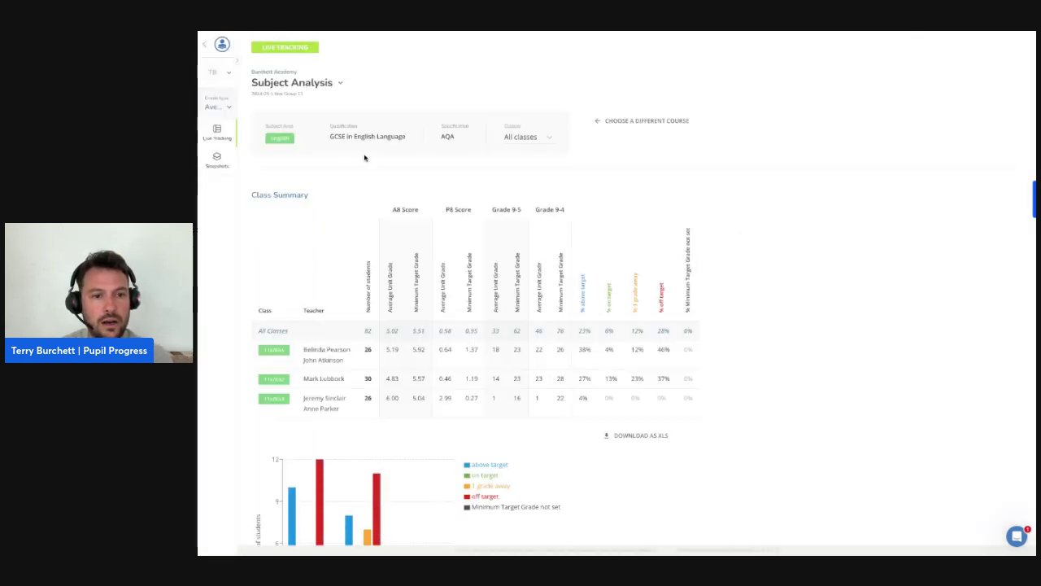
Look through the class summary, grade breakdown and subgroup analysis for all English Language classes
scroll(352, 228, "down", 1)
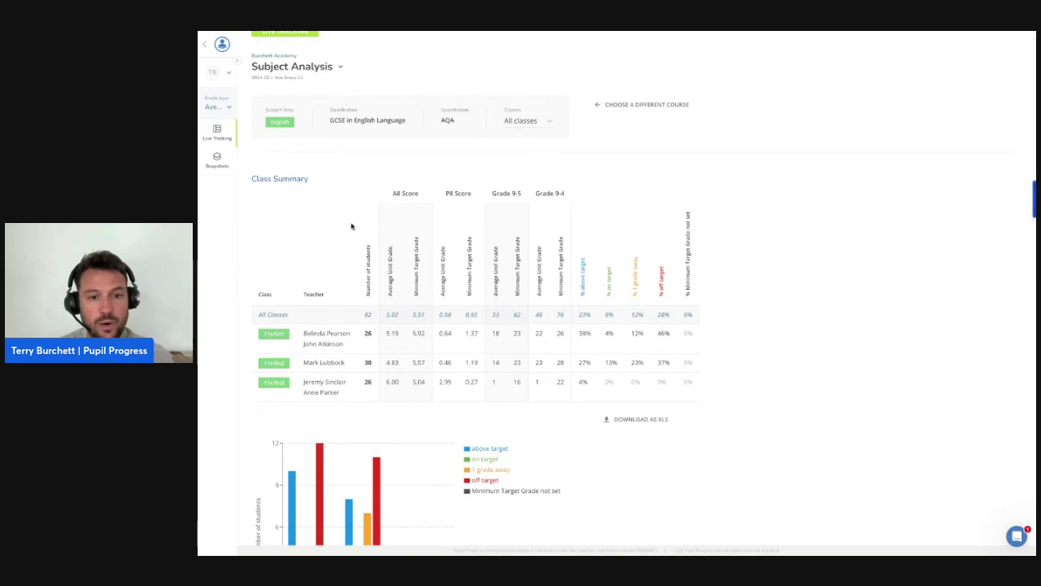
scroll(351, 227, "down", 2)
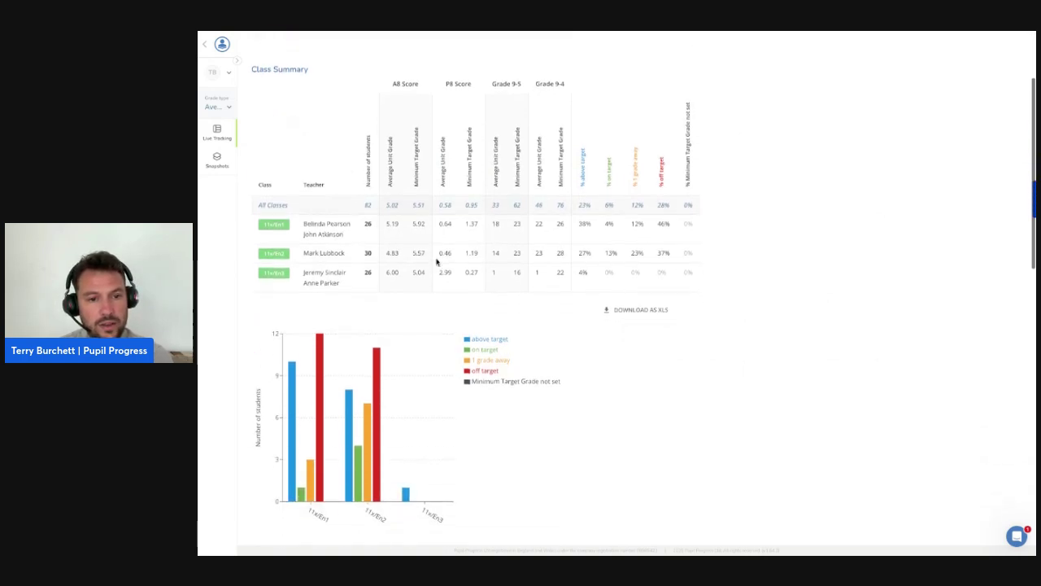
scroll(437, 261, "down", 5)
scroll(692, 308, "down", 5)
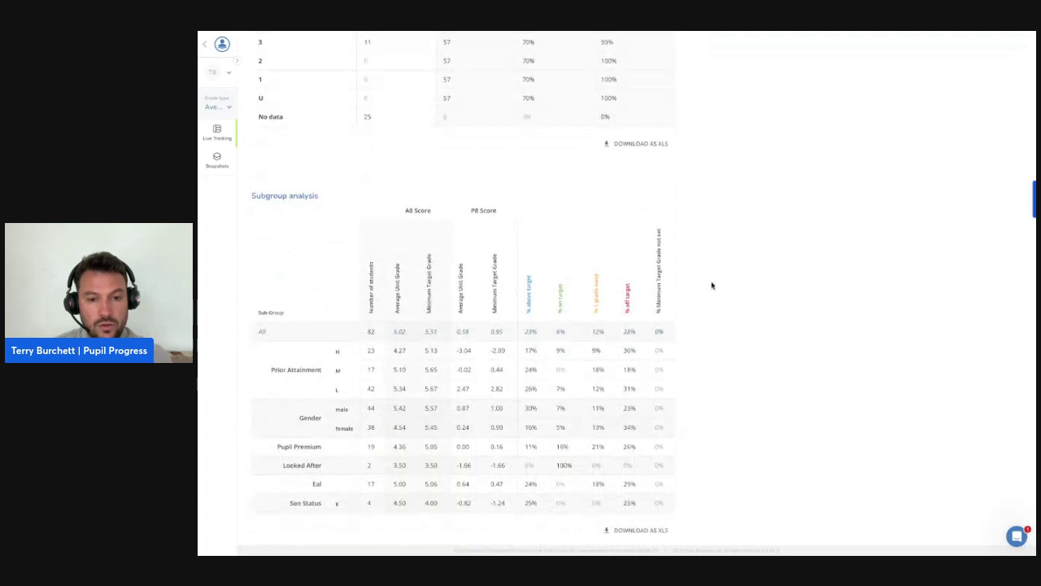
scroll(711, 276, "up", 2)
scroll(711, 277, "up", 6)
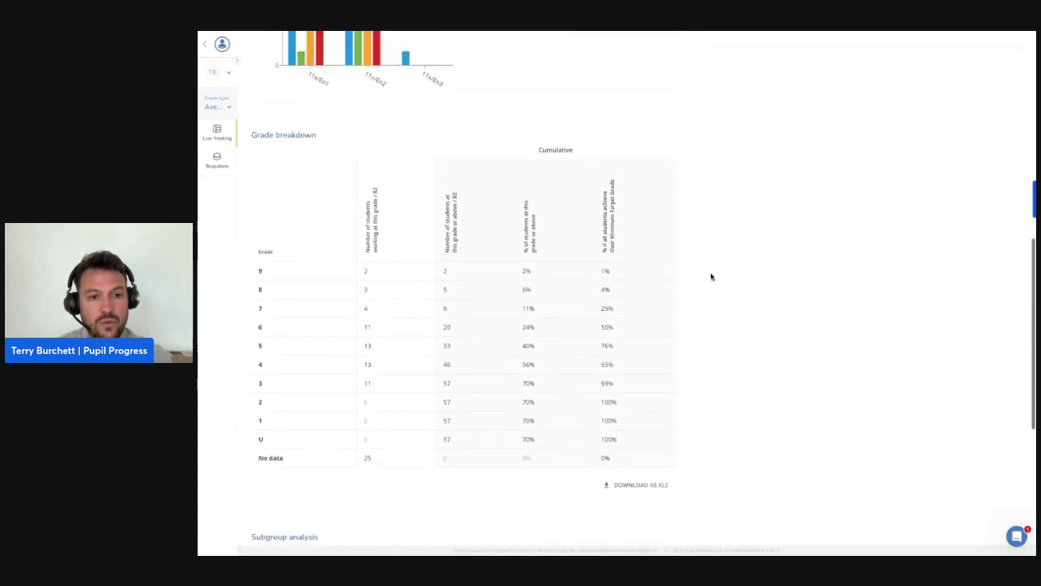
scroll(711, 277, "up", 2)
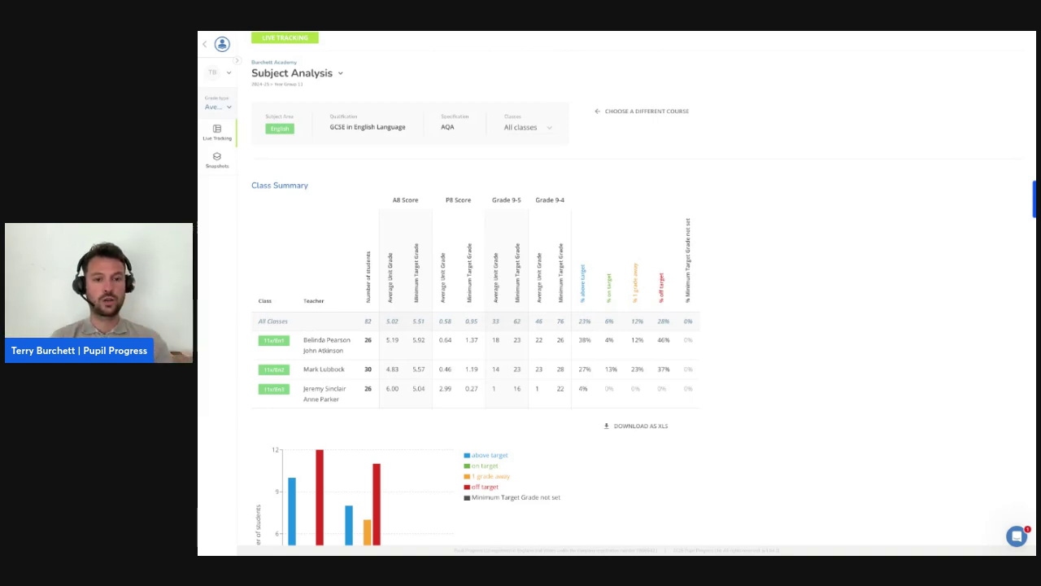
Examine the share of 11x/En2 students one grade away in the class summary, and review the cumulative grade breakdown
scroll(476, 361, "down", 1)
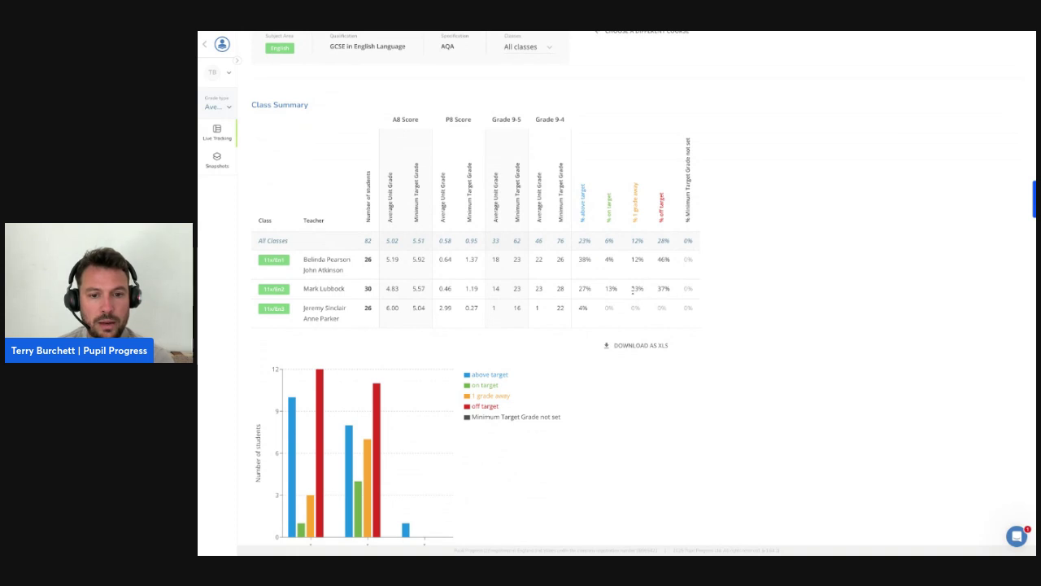
left_click_drag(632, 288, 645, 288)
left_click_drag(636, 220, 635, 183)
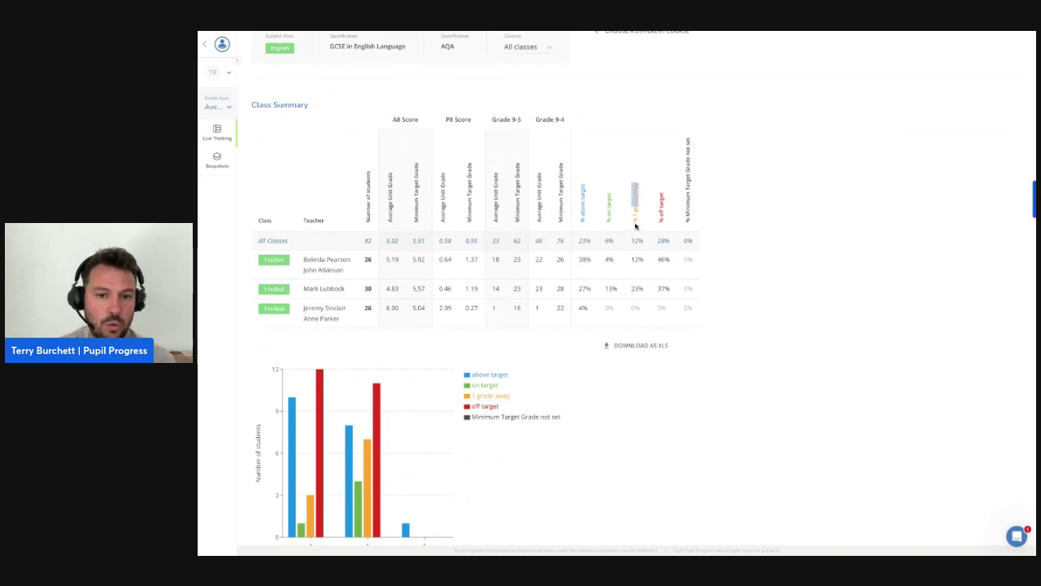
left_click(326, 290)
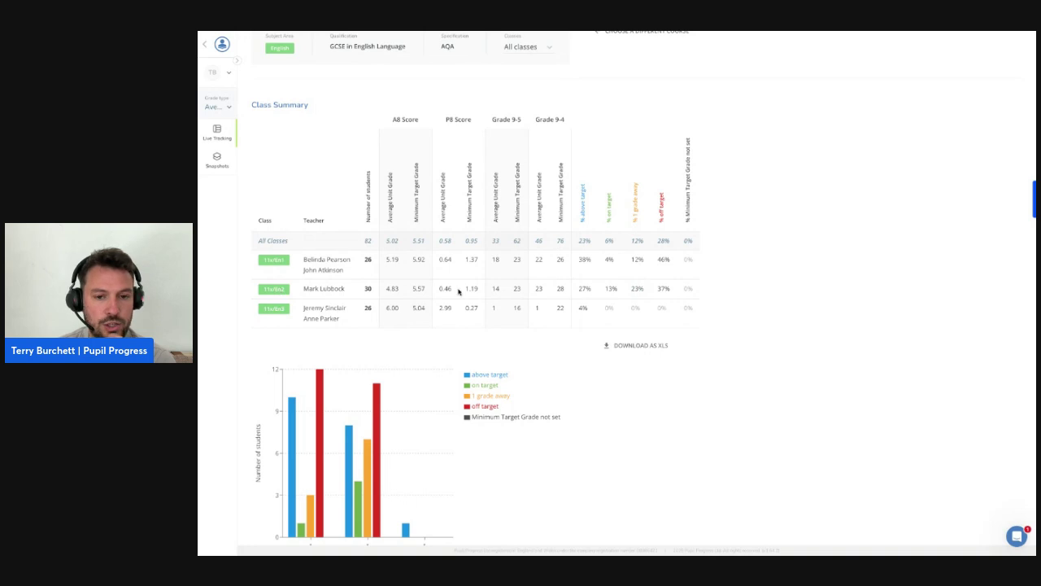
scroll(569, 342, "down", 6)
scroll(575, 347, "down", 1)
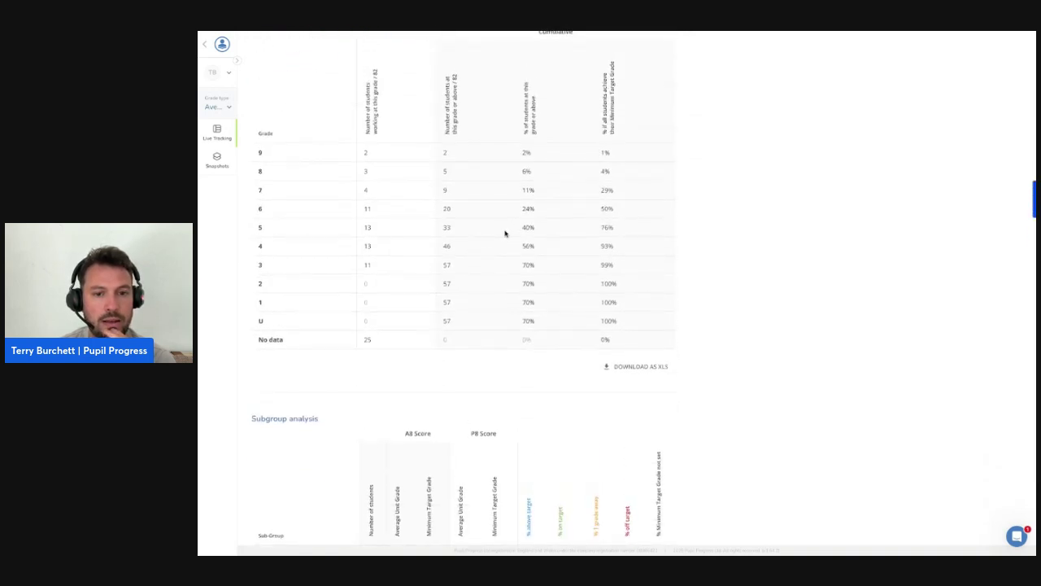
Compare the grade 7 or above percentage with the minimum target percentage in the cumulative grade breakdown
left_click_drag(536, 189, 521, 193)
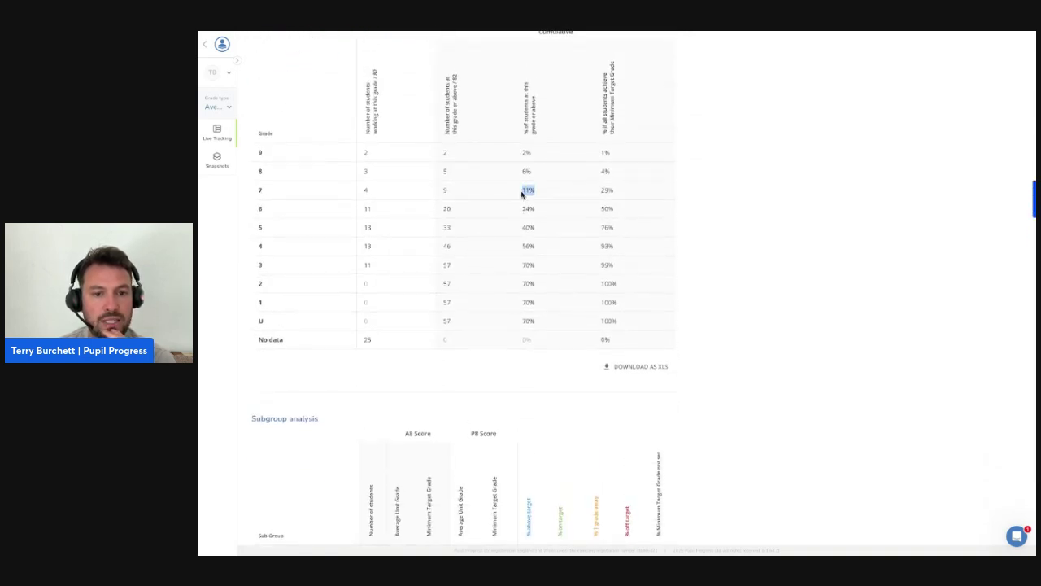
double_click(603, 191)
double_click(260, 189)
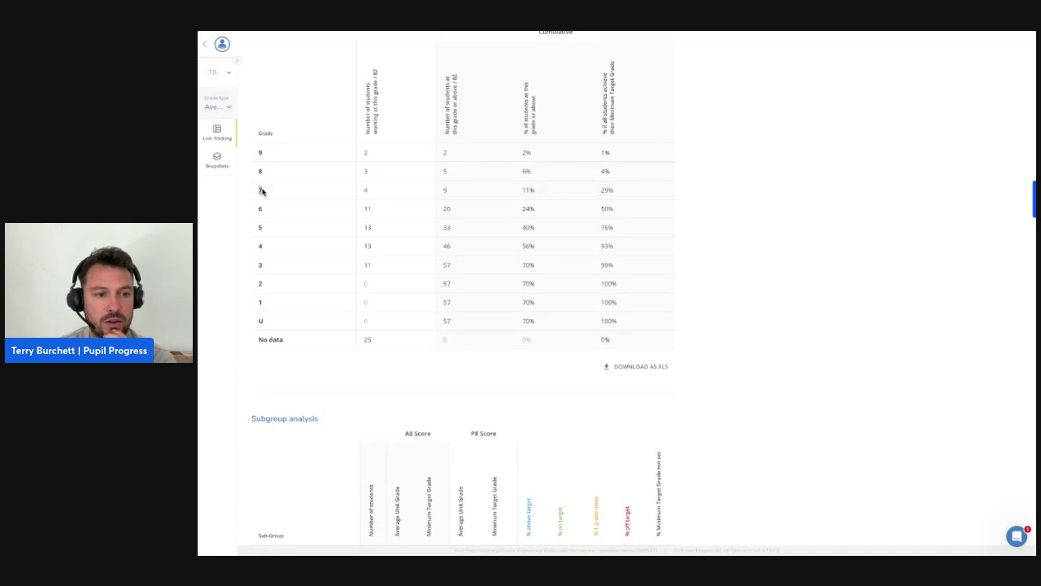
Examine the shares of high prior attainment students one grade away and off target in the subgroup analysis, alongside the class summary
scroll(526, 272, "down", 2)
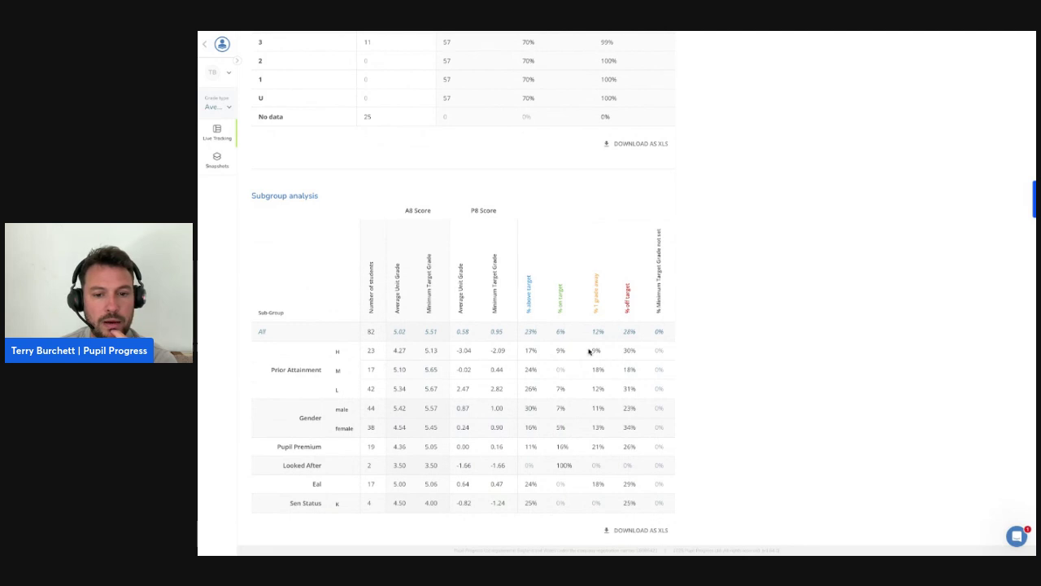
left_click_drag(600, 350, 592, 351)
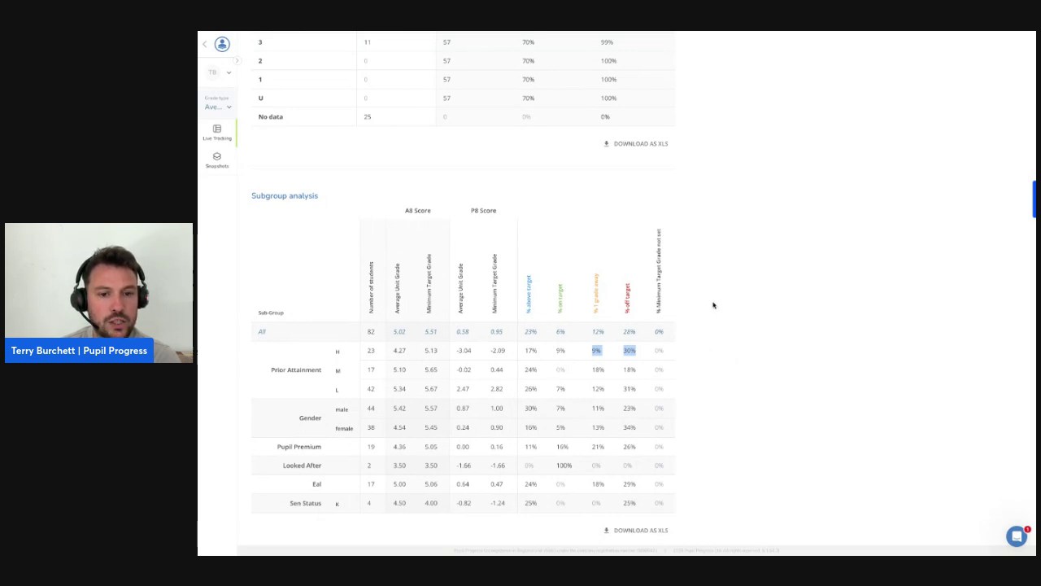
scroll(713, 305, "up", 1)
scroll(713, 303, "down", 1)
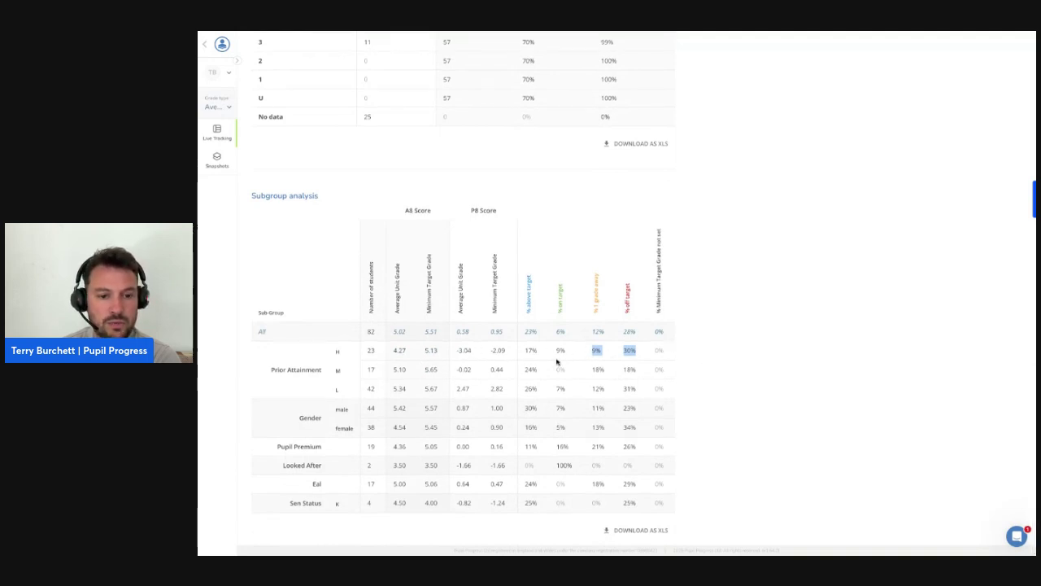
left_click(595, 350)
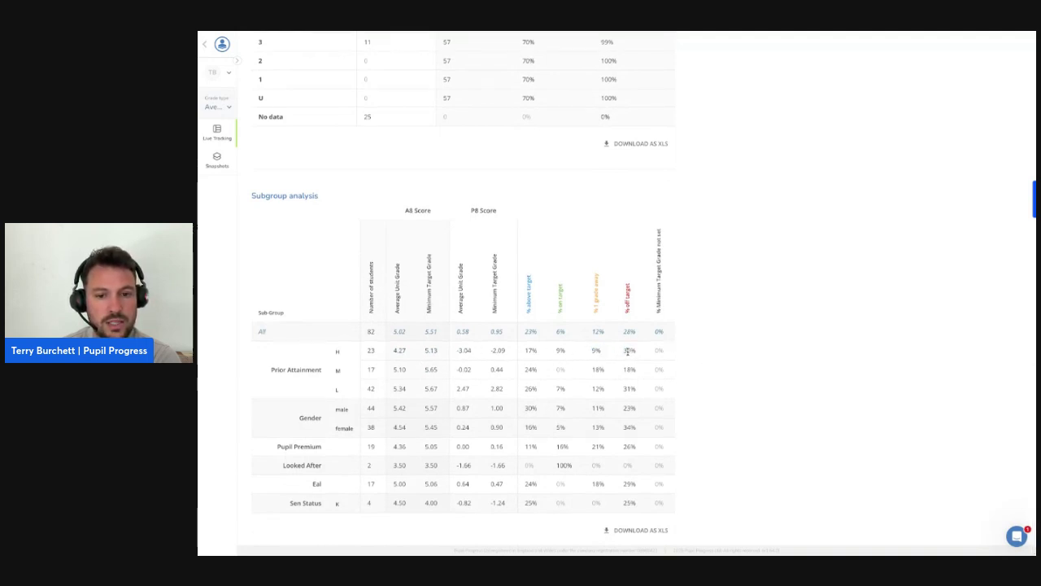
left_click_drag(629, 352, 591, 353)
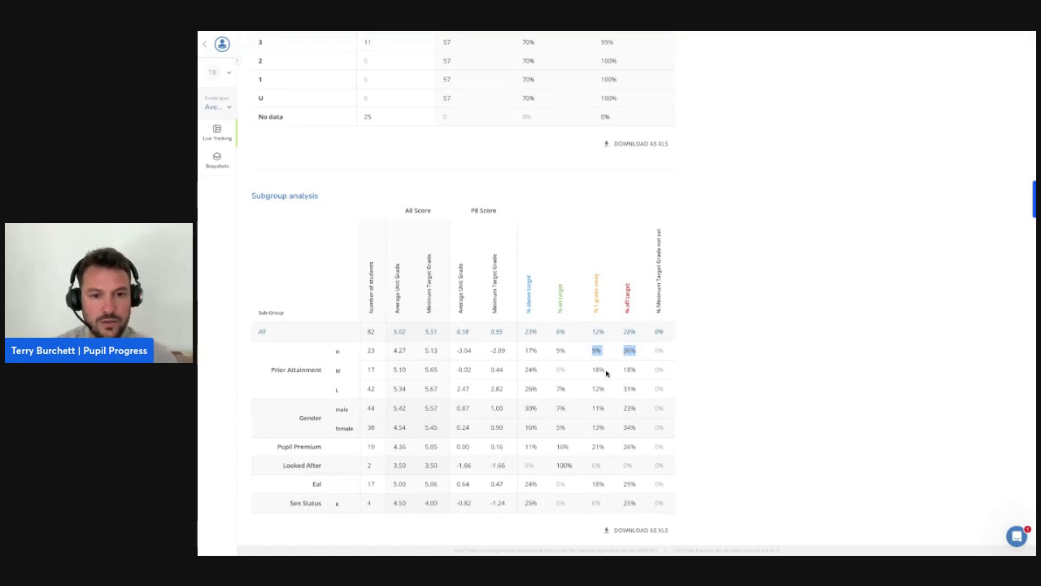
scroll(548, 244, "up", 6)
scroll(546, 244, "up", 4)
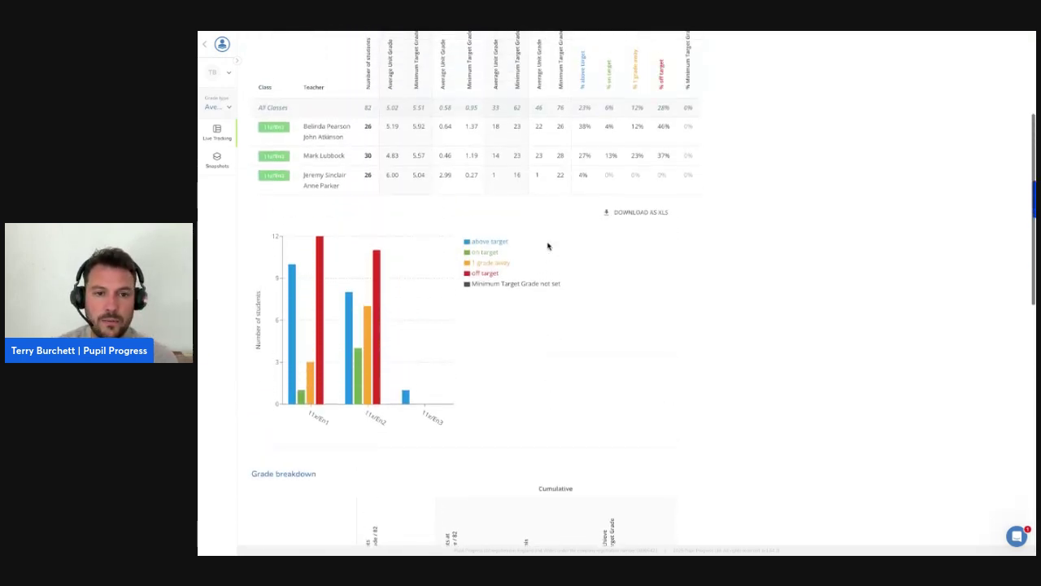
scroll(549, 437, "down", 10)
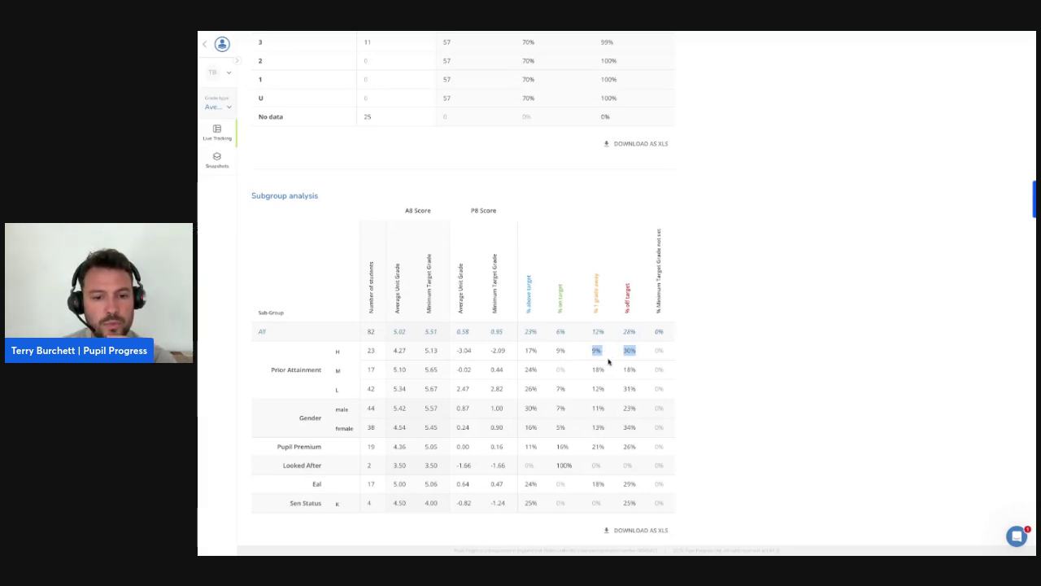
scroll(418, 158, "up", 10)
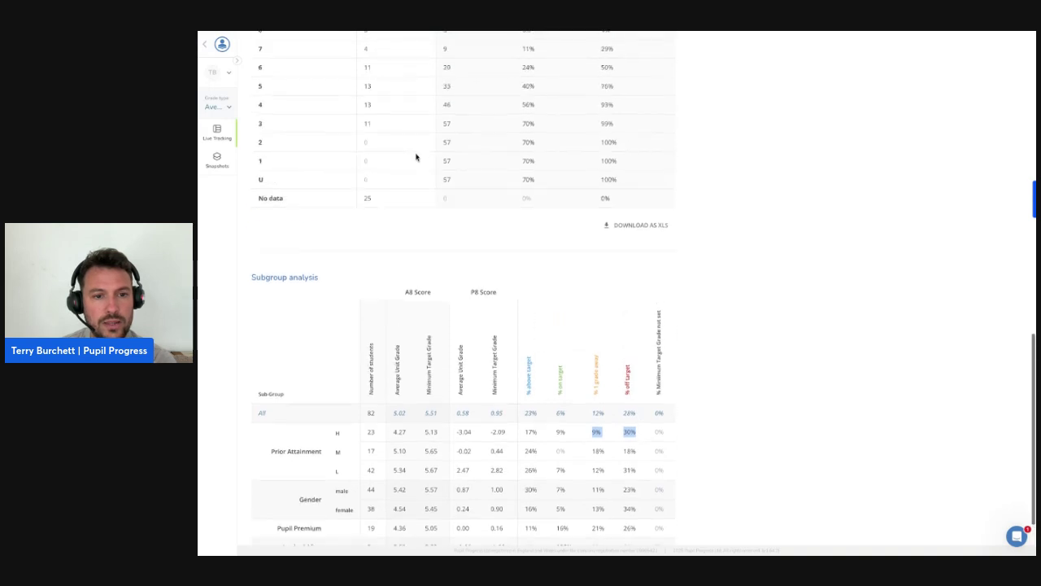
Return to the trackers list and open the whole-year-group live tracker for Year 11 AQA GCSE in English Language
left_click(222, 51)
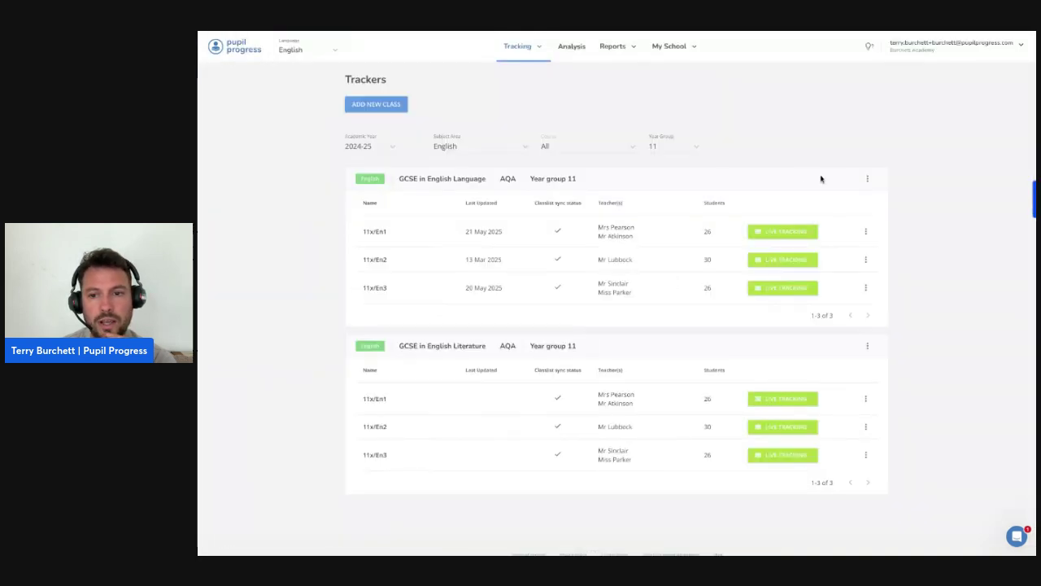
left_click(868, 179)
left_click(853, 199)
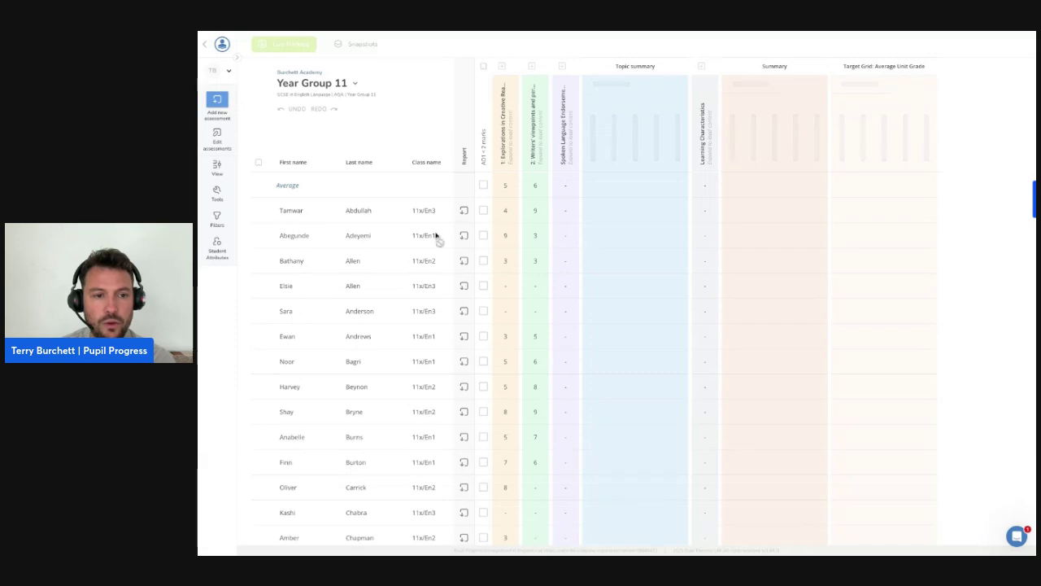
Disable tagging in the Year Group 11 tracker
left_click(217, 194)
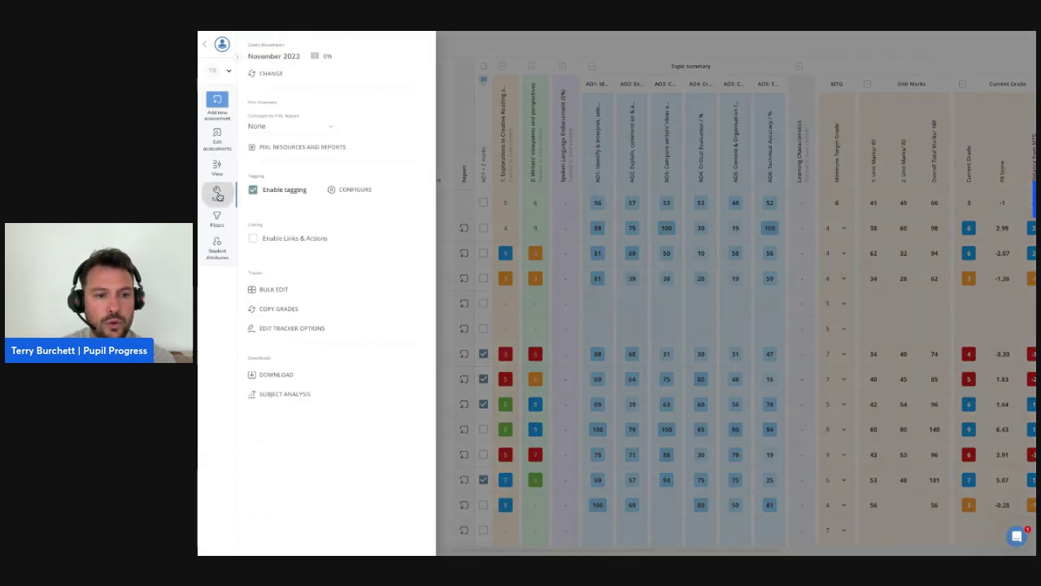
left_click(254, 193)
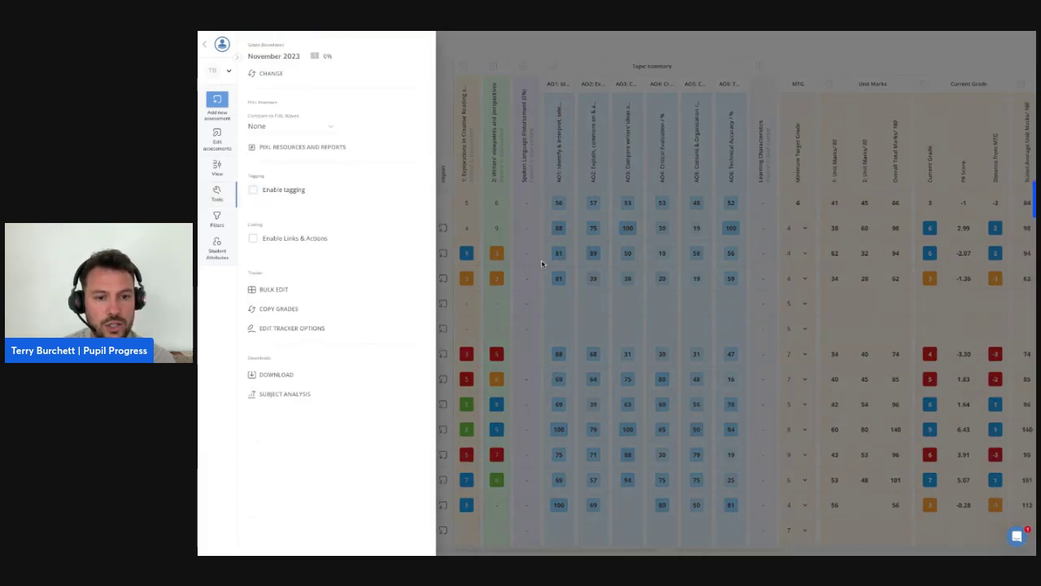
left_click(545, 279)
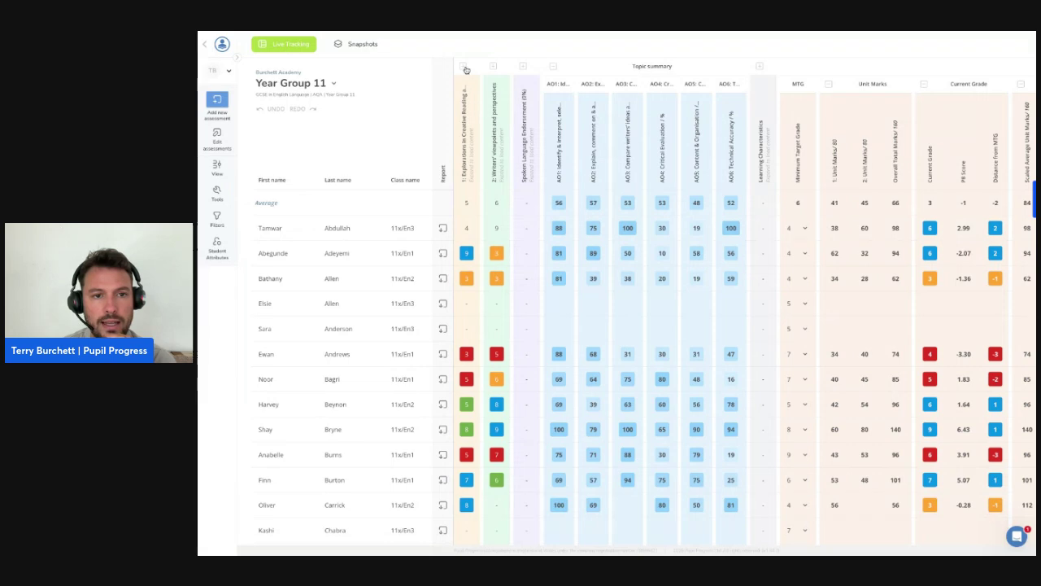
Expand the Explorations in Creative Reading and Writing assessment and look through the marks of the whole year group
left_click(478, 106)
scroll(576, 326, "down", 2)
scroll(575, 325, "down", 10)
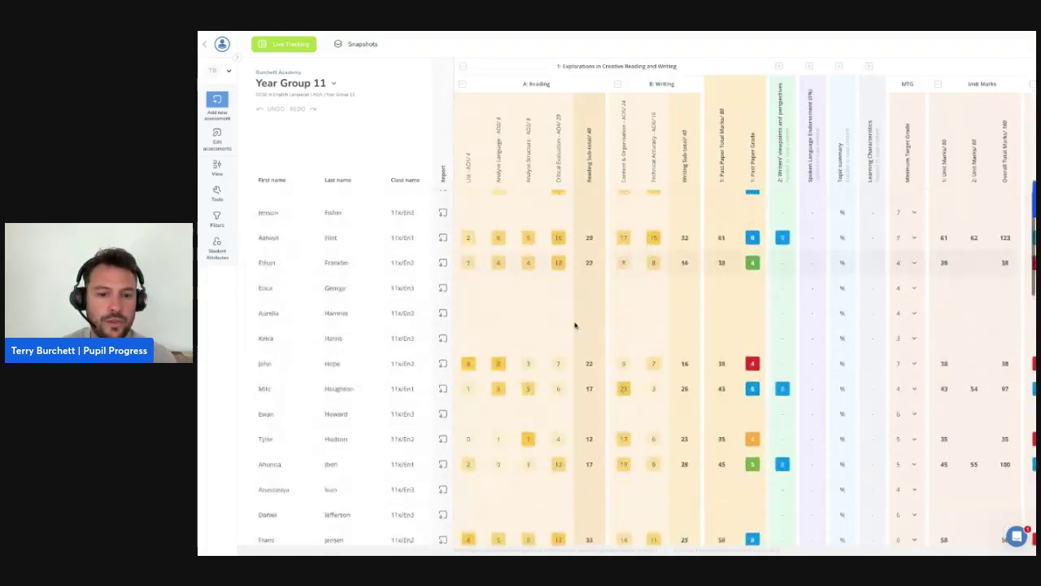
scroll(576, 326, "down", 10)
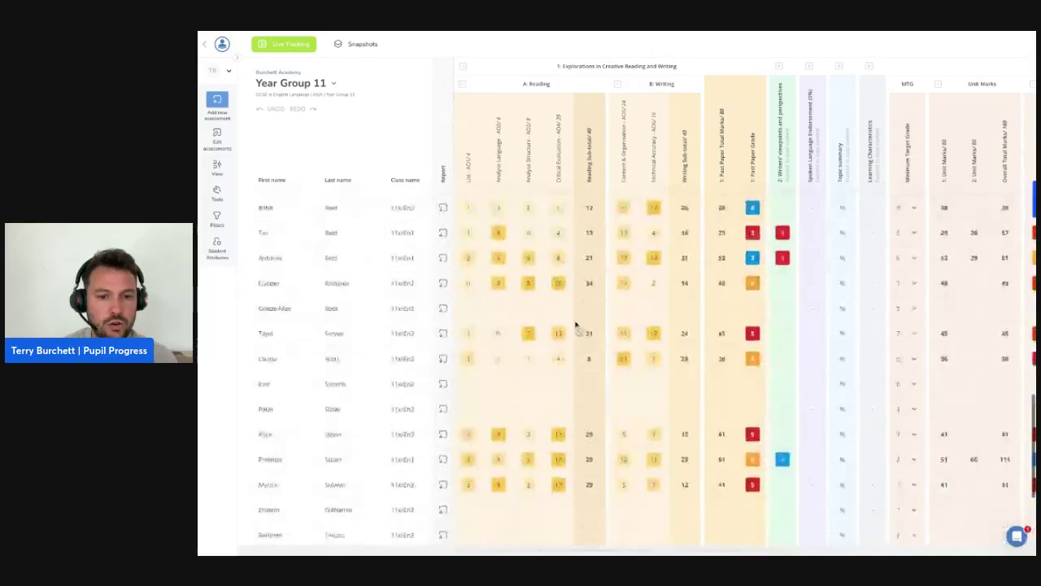
scroll(559, 320, "up", 15)
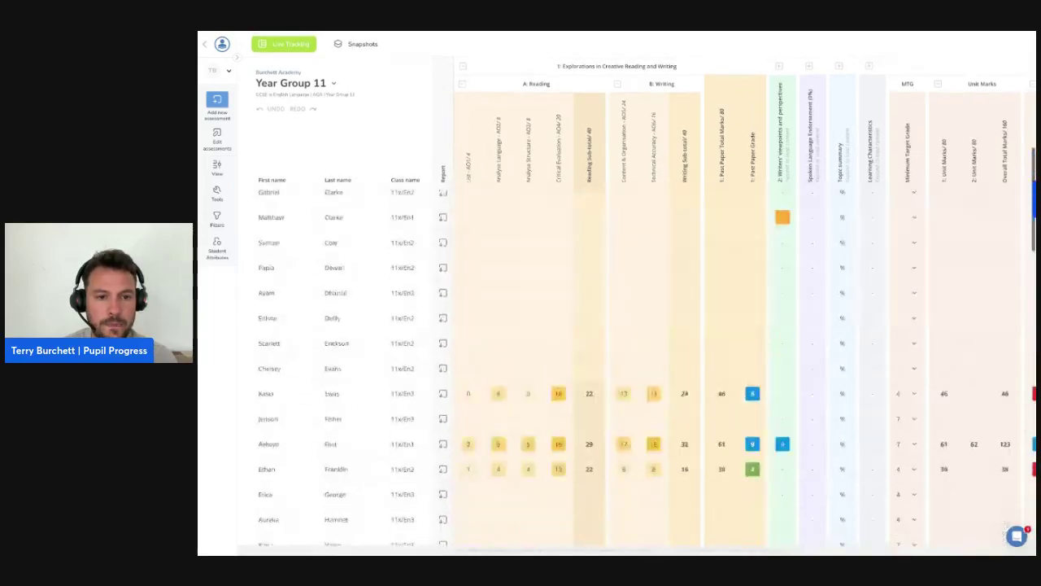
Add a student filter to the year group for Prior Attainment with the value H
left_click(231, 221)
left_click(304, 75)
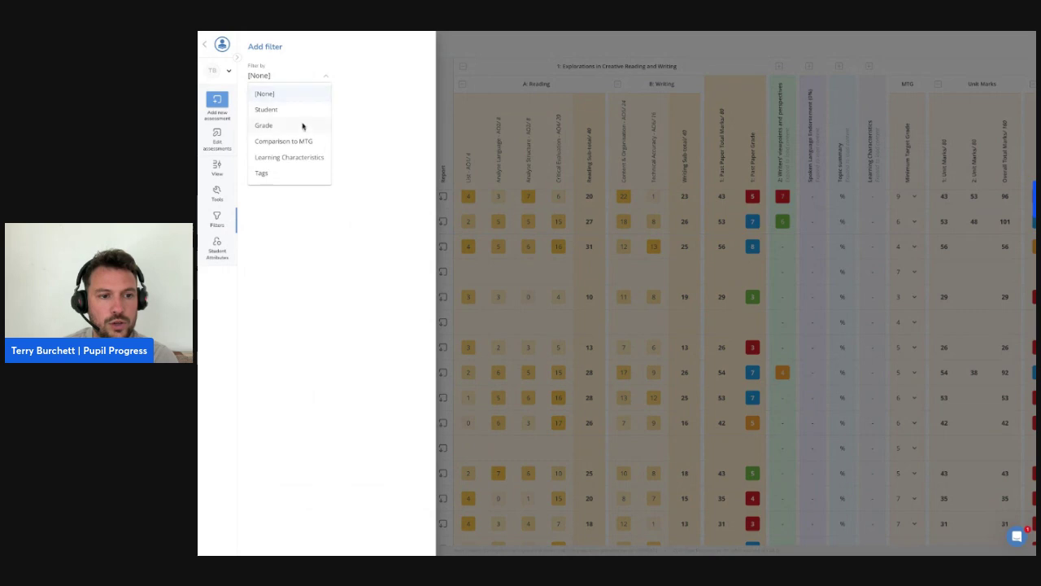
left_click(295, 111)
left_click(298, 107)
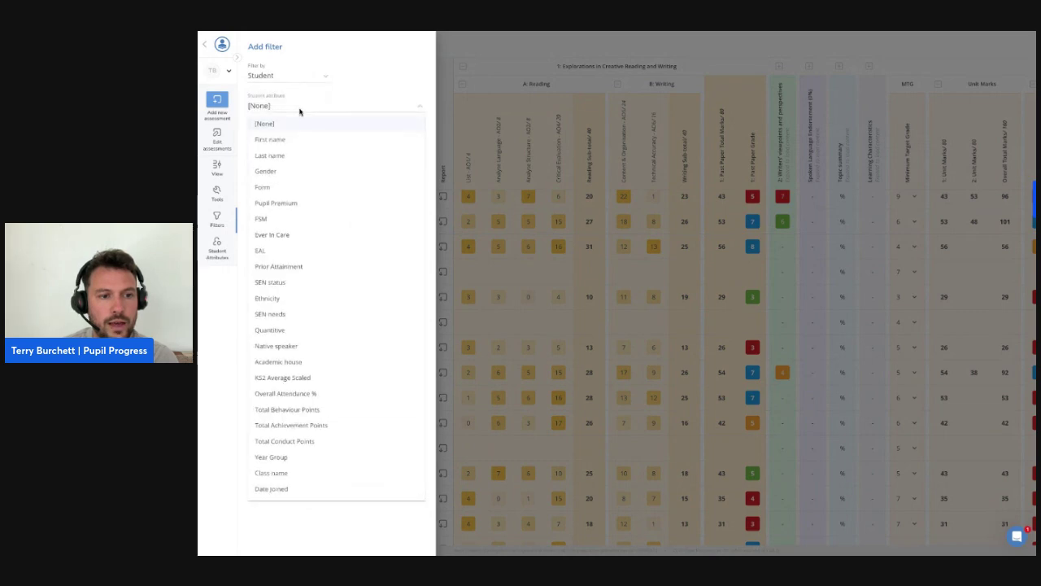
left_click(298, 267)
left_click(279, 138)
left_click(257, 169)
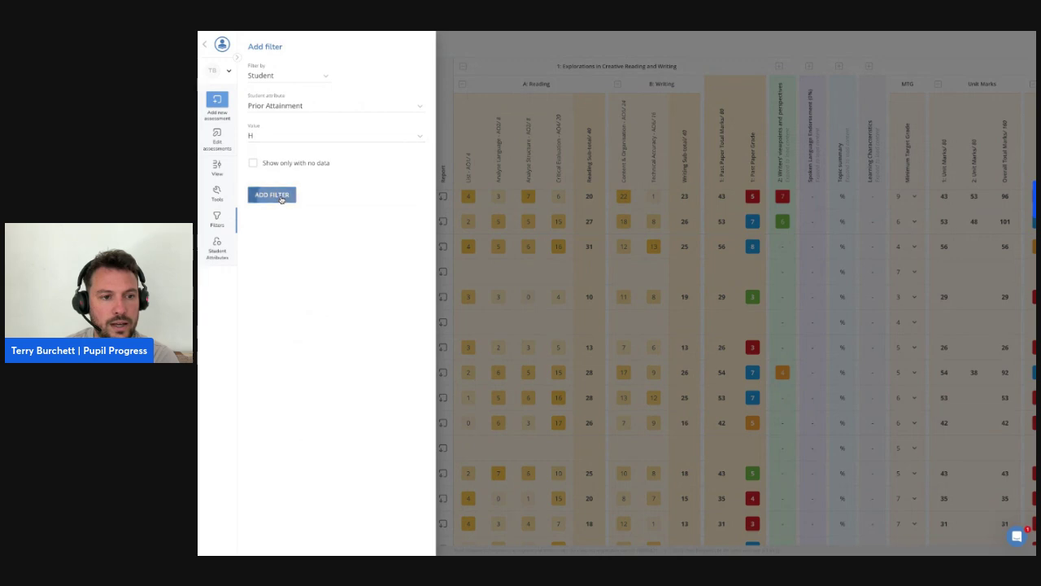
left_click(277, 193)
Add a Comparison to MTG filter on the Average Unit Grade summary column with the value One grade away
left_click(288, 160)
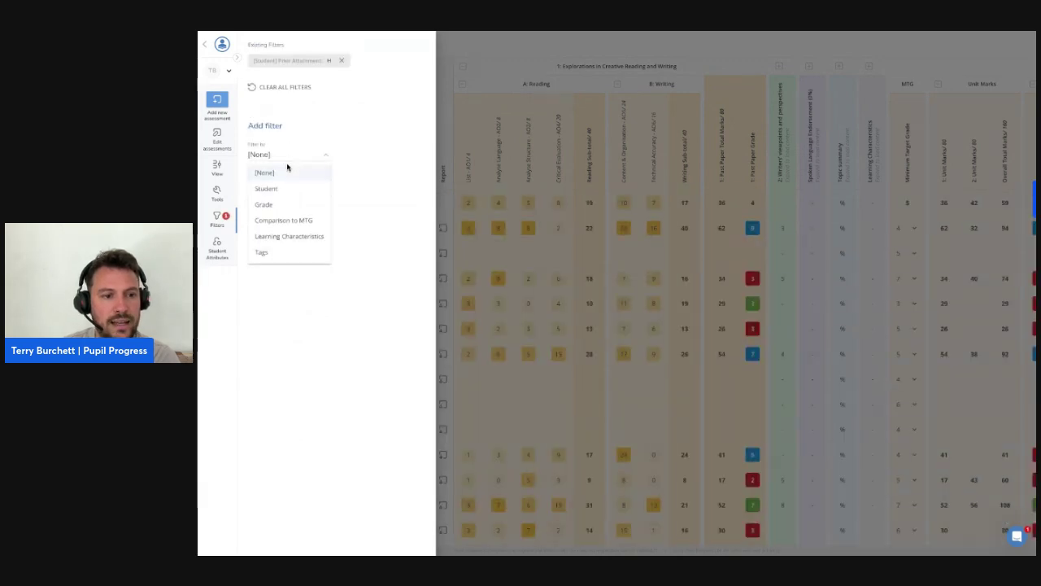
left_click(298, 225)
left_click(295, 191)
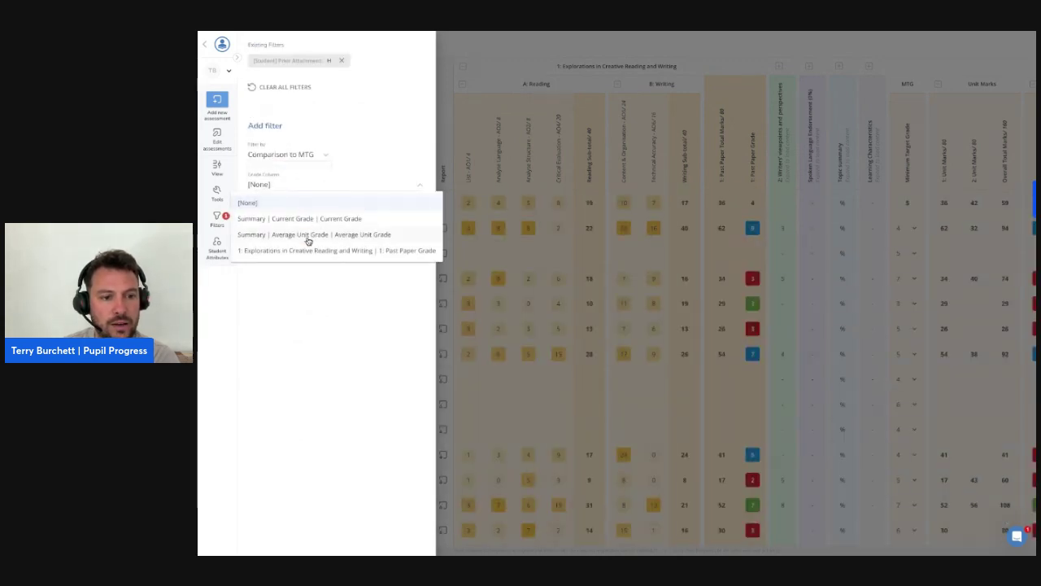
left_click(304, 235)
left_click(290, 216)
left_click(296, 277)
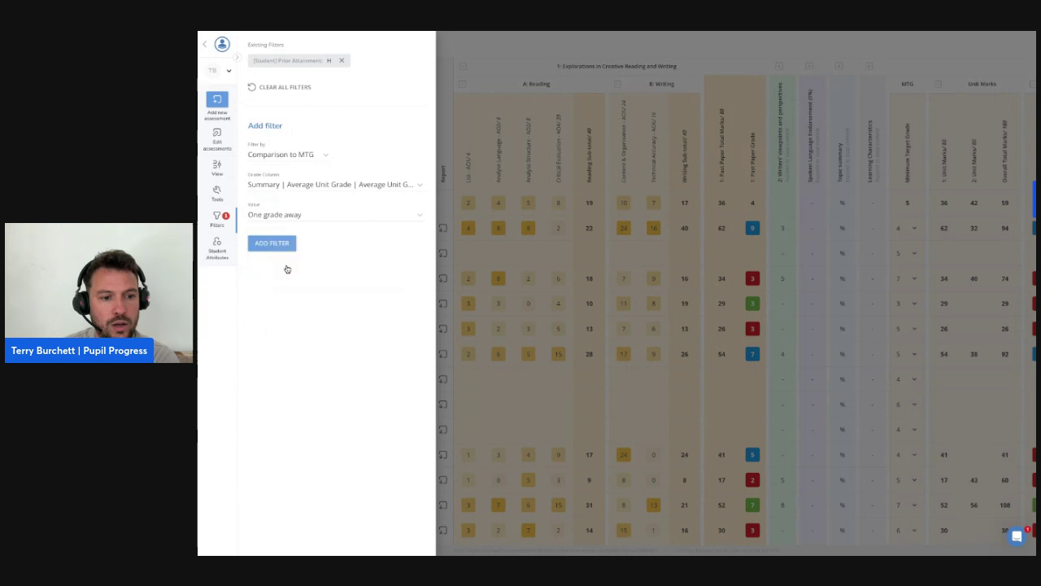
left_click(272, 243)
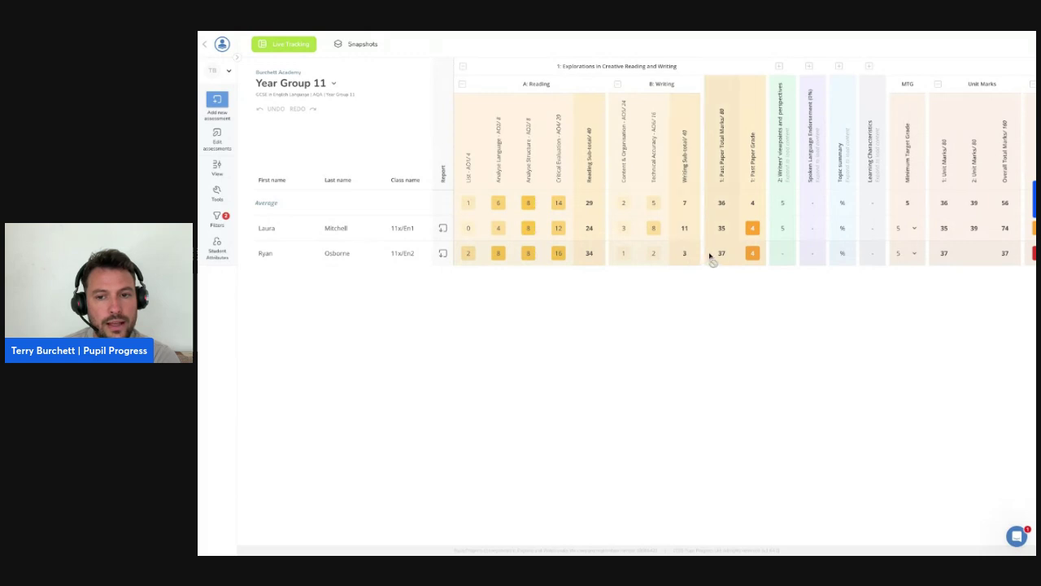
Review the filtered students' current, average unit and predicted grades, target grid and Explorations in Creative Reading and Writing marks
scroll(707, 258, "right", 10)
scroll(716, 256, "left", 5)
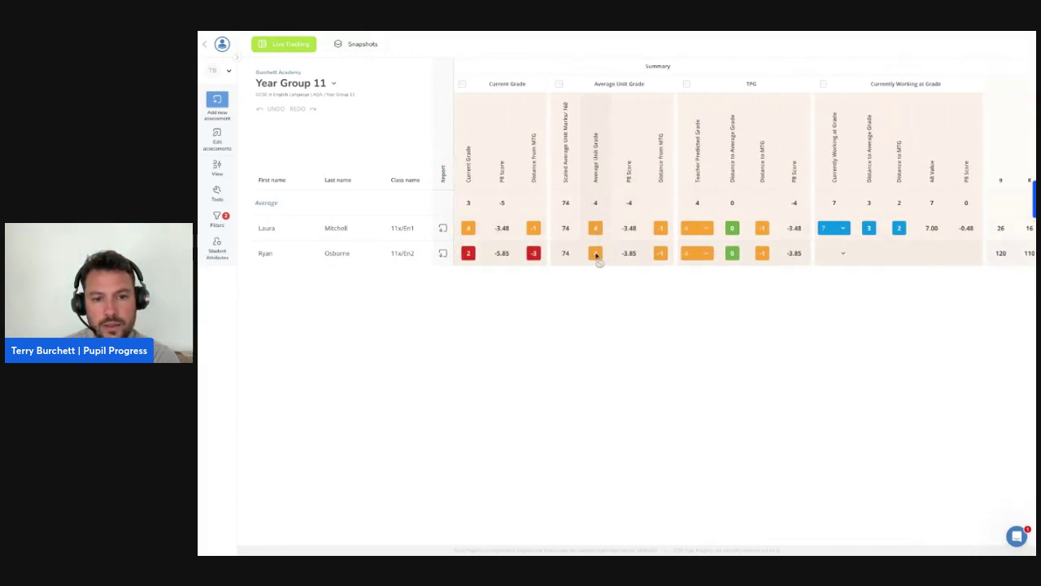
scroll(595, 256, "left", 4)
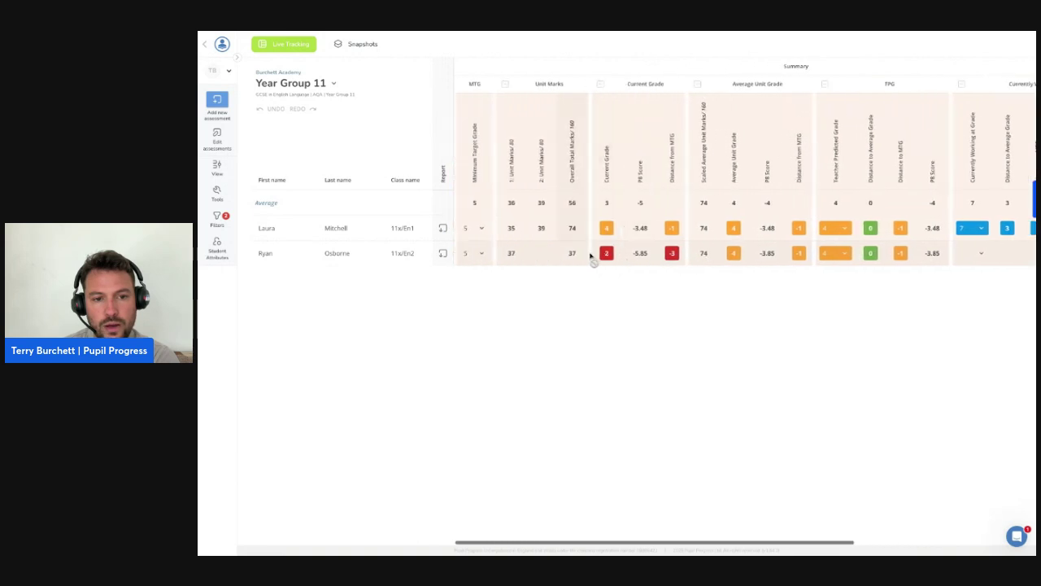
scroll(670, 255, "right", 4)
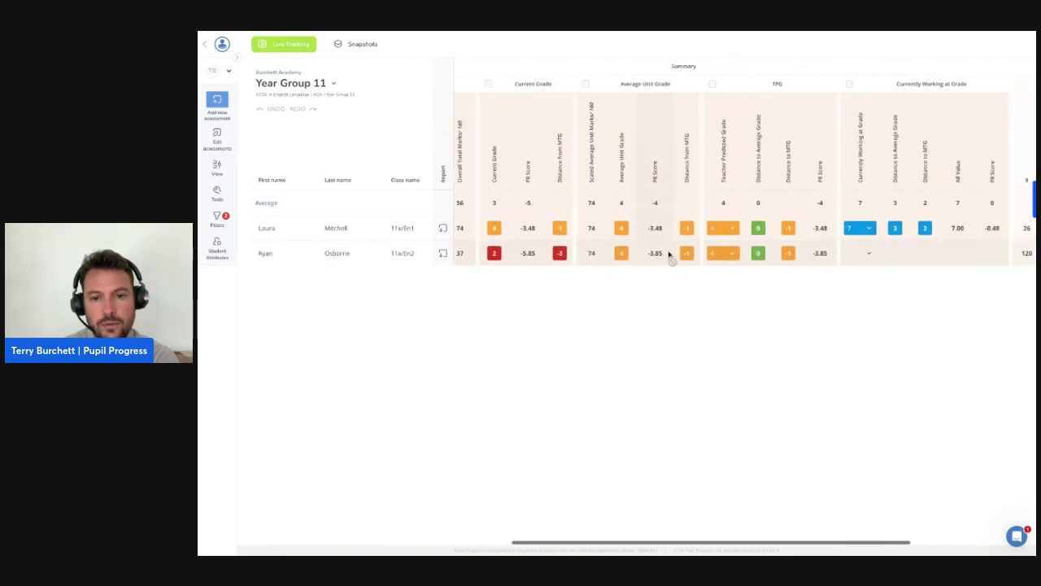
scroll(507, 237, "left", 2)
scroll(505, 238, "left", 1)
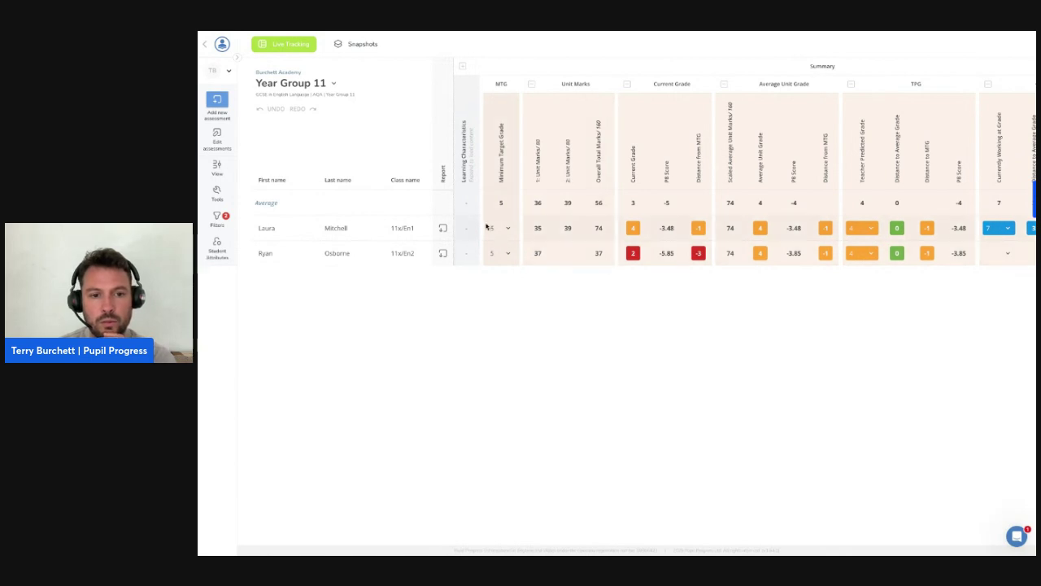
scroll(616, 263, "right", 3)
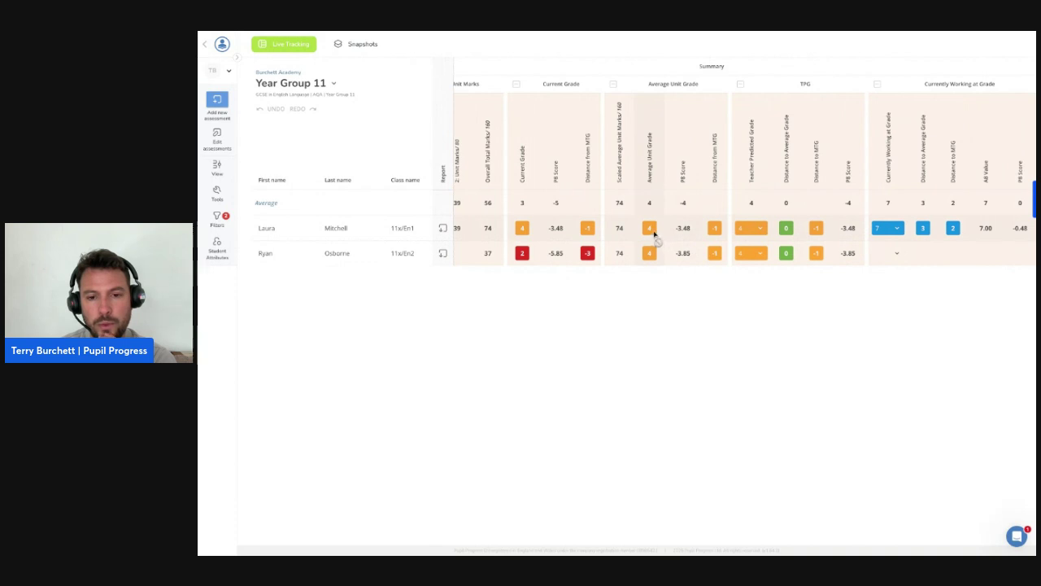
scroll(734, 241, "right", 5)
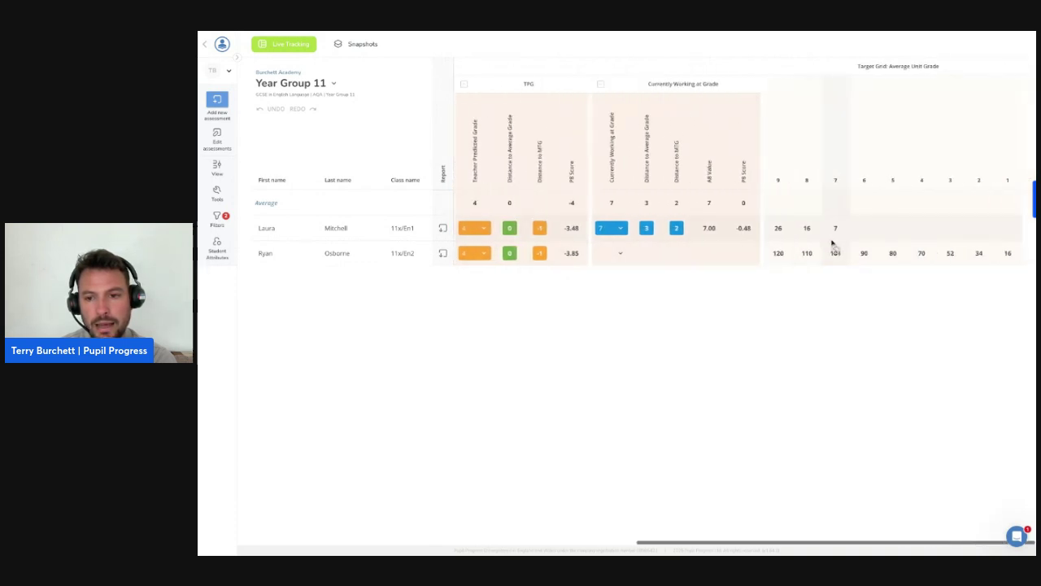
scroll(818, 241, "left", 7)
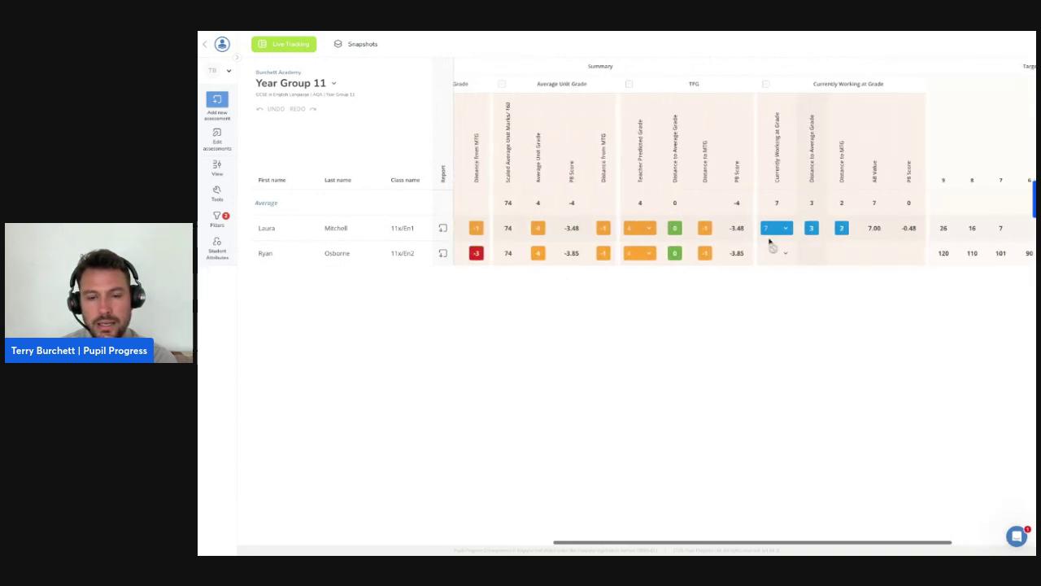
scroll(666, 244, "left", 7)
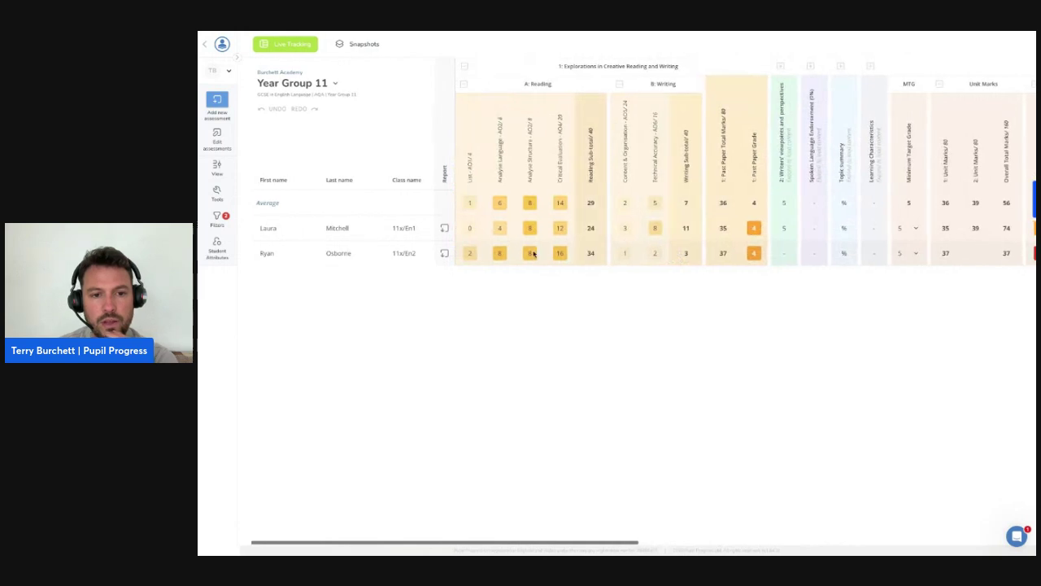
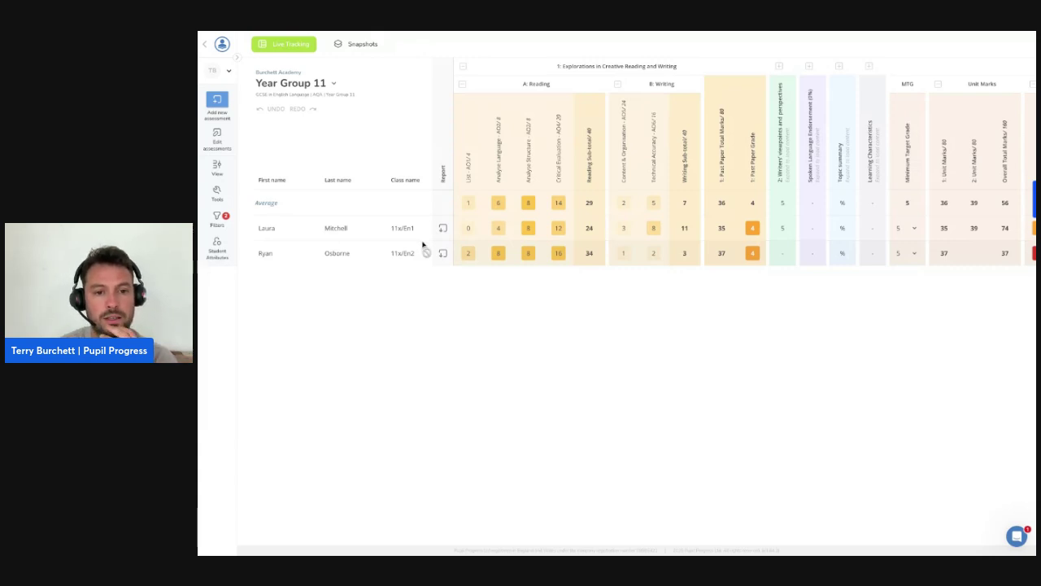
Remove the Prior Attainment and One grade away filters from the year group tracker
left_click(218, 218)
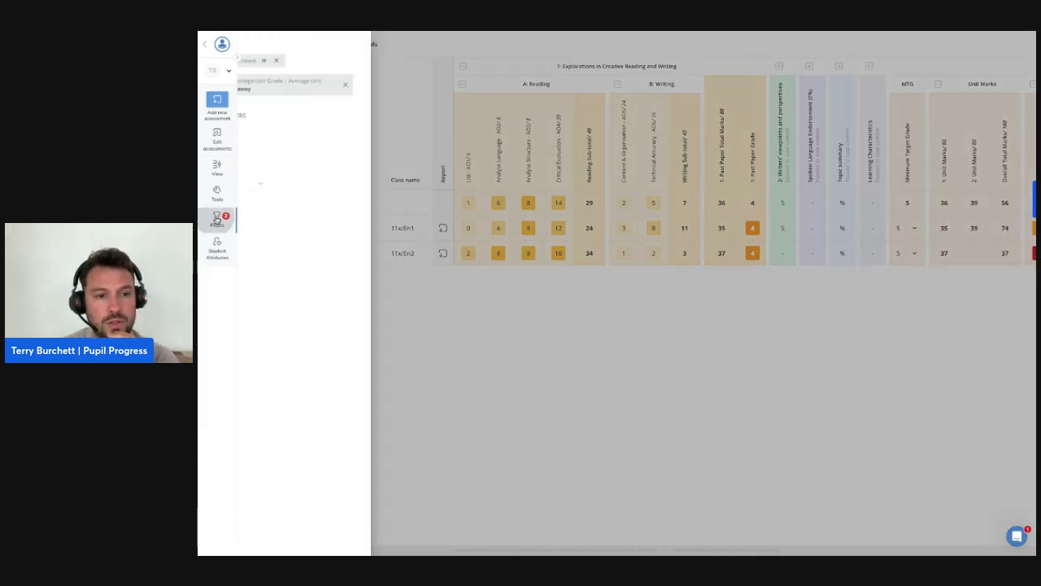
left_click(410, 85)
left_click(342, 61)
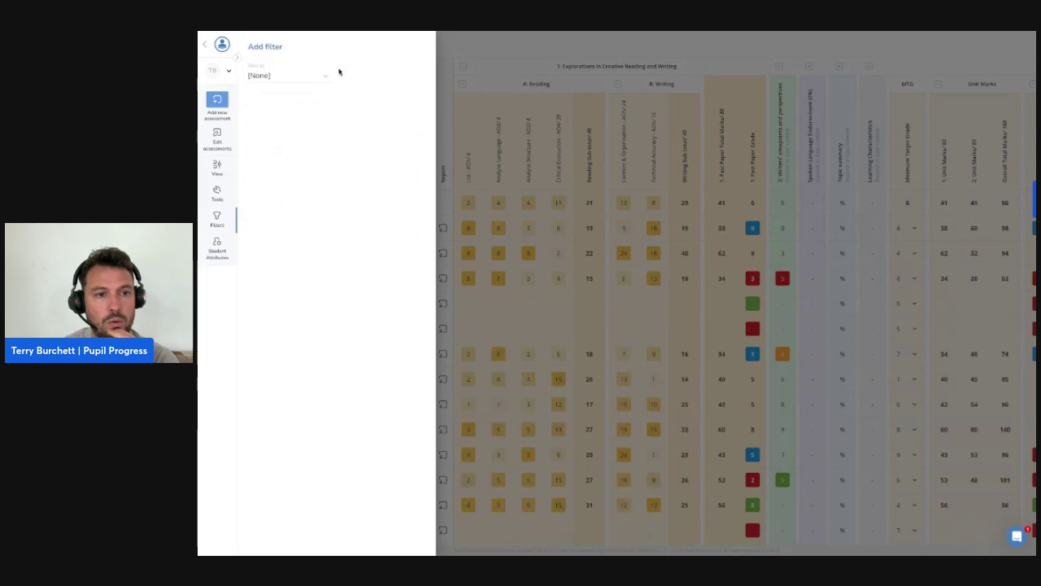
Add a Comparison to MTG filter on the Average Unit Grade summary column with the value One grade away for all Year 11 students
left_click(305, 76)
left_click(306, 143)
left_click(301, 110)
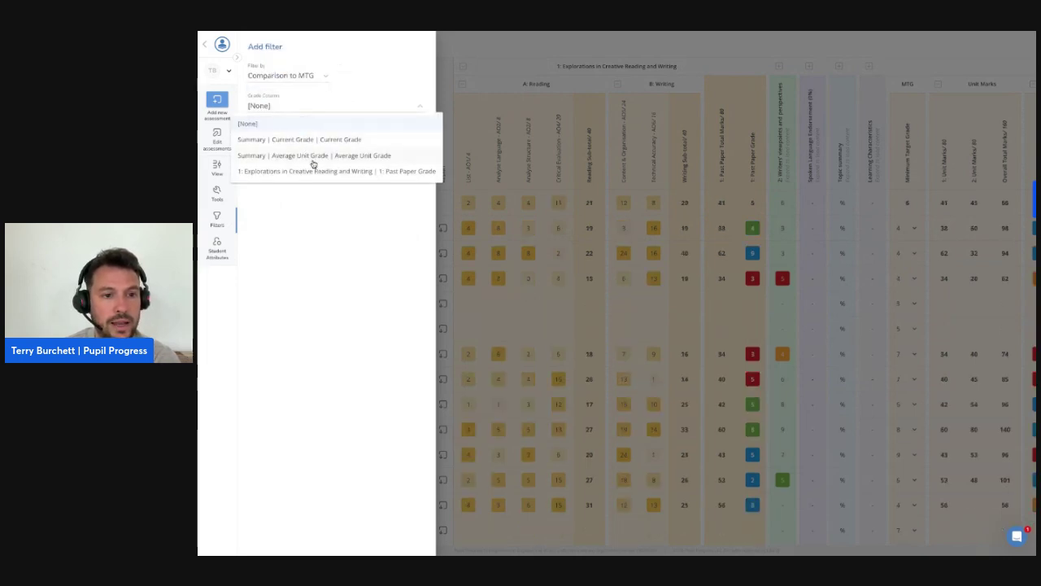
left_click(311, 156)
left_click(291, 136)
left_click(297, 201)
left_click(273, 163)
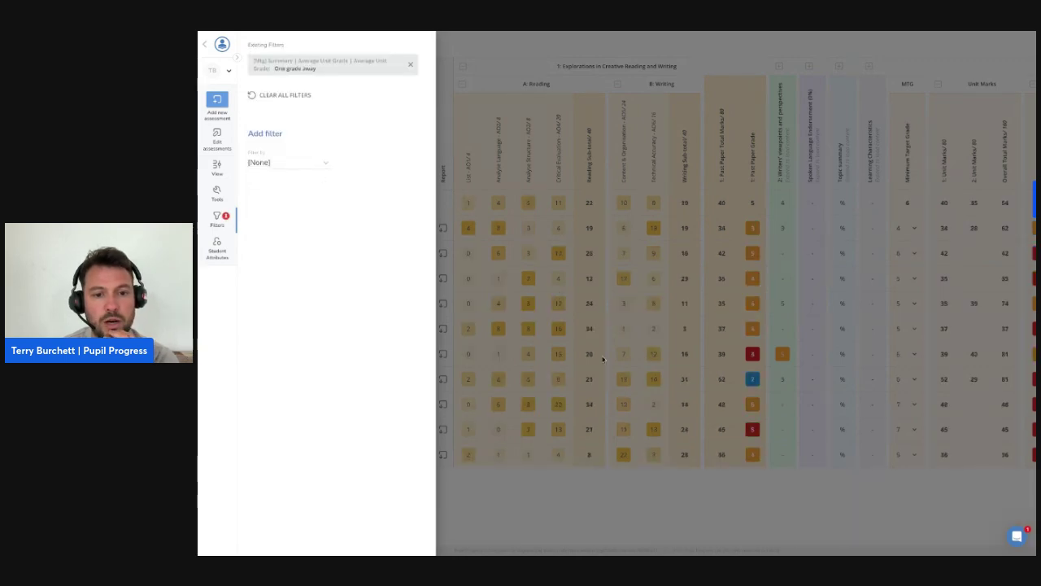
left_click(496, 291)
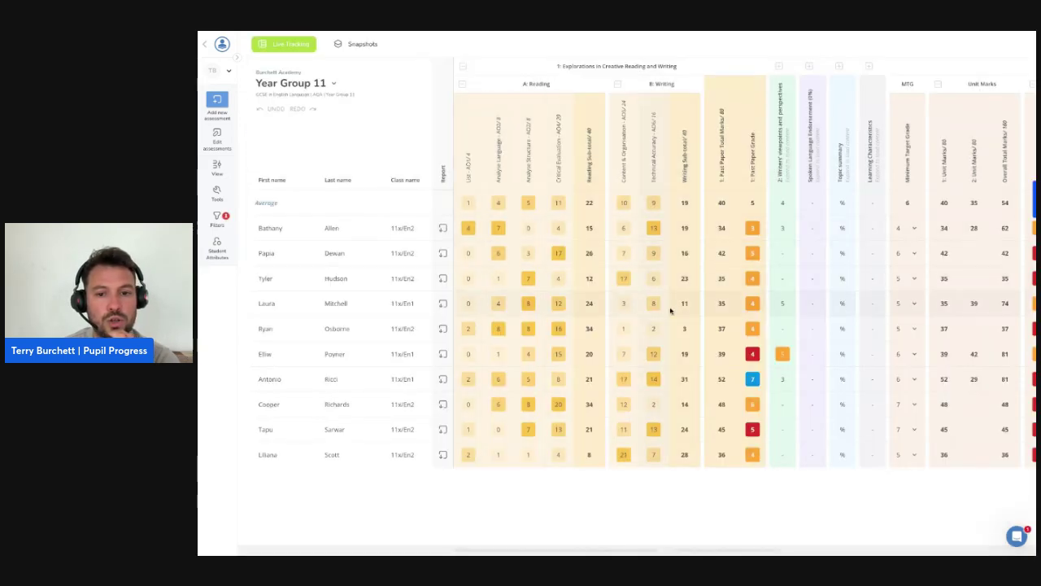
Hide the Current Grade columns from the Summary unit of the tracker
scroll(692, 317, "right", 5)
scroll(688, 317, "right", 4)
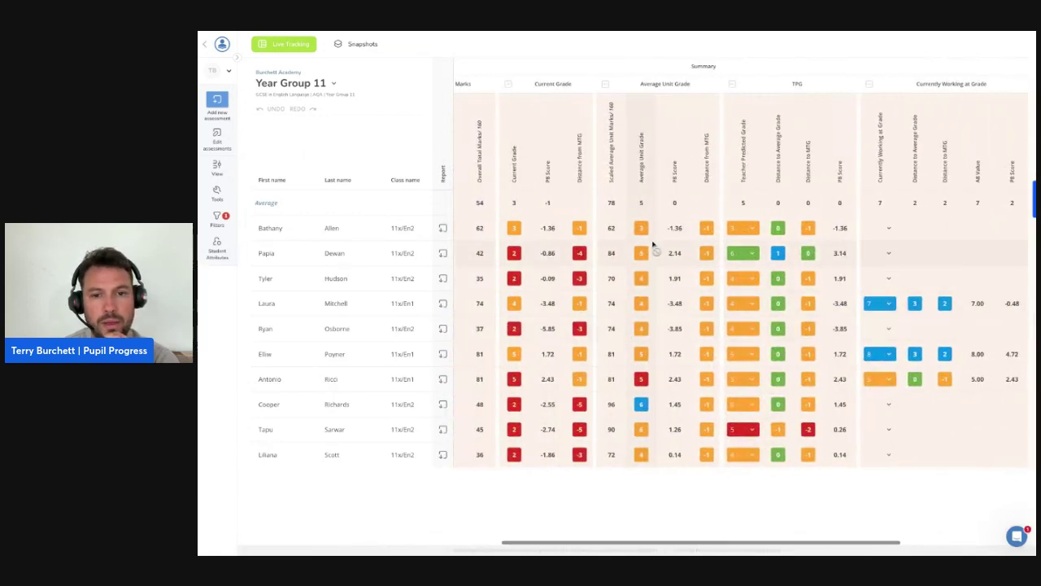
left_click(217, 168)
scroll(326, 321, "down", 3)
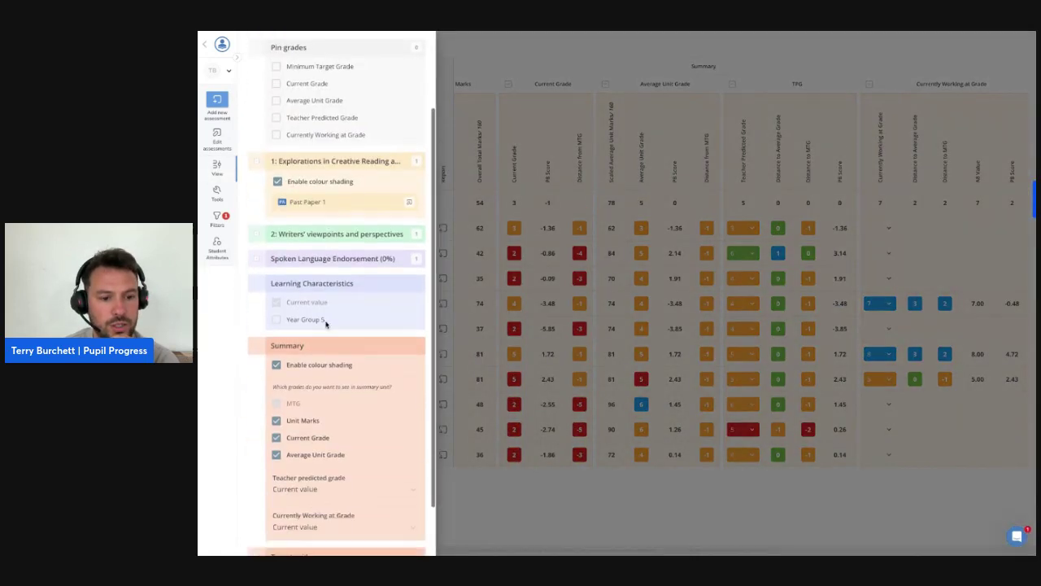
left_click(276, 427)
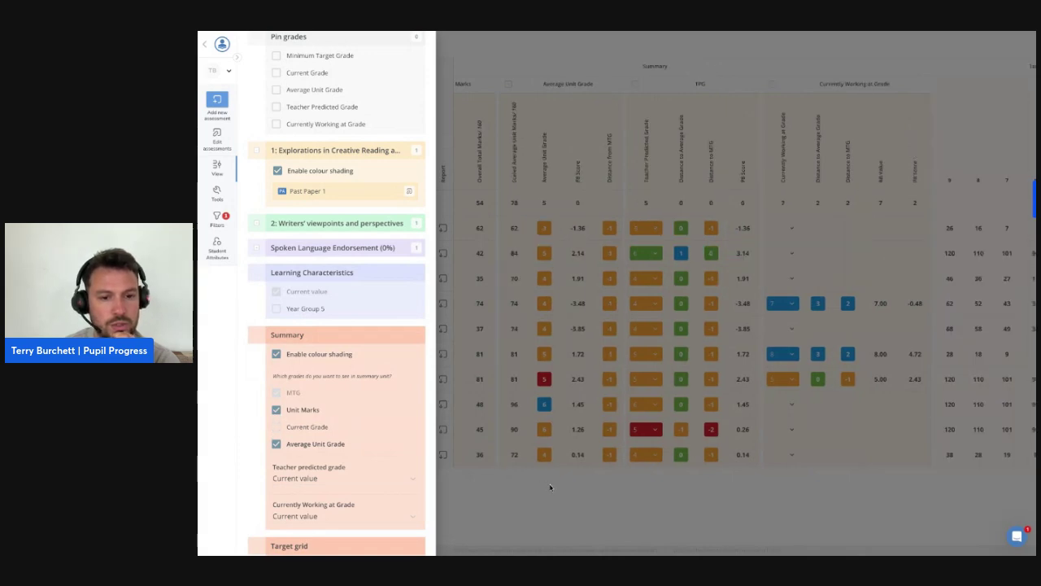
left_click(567, 141)
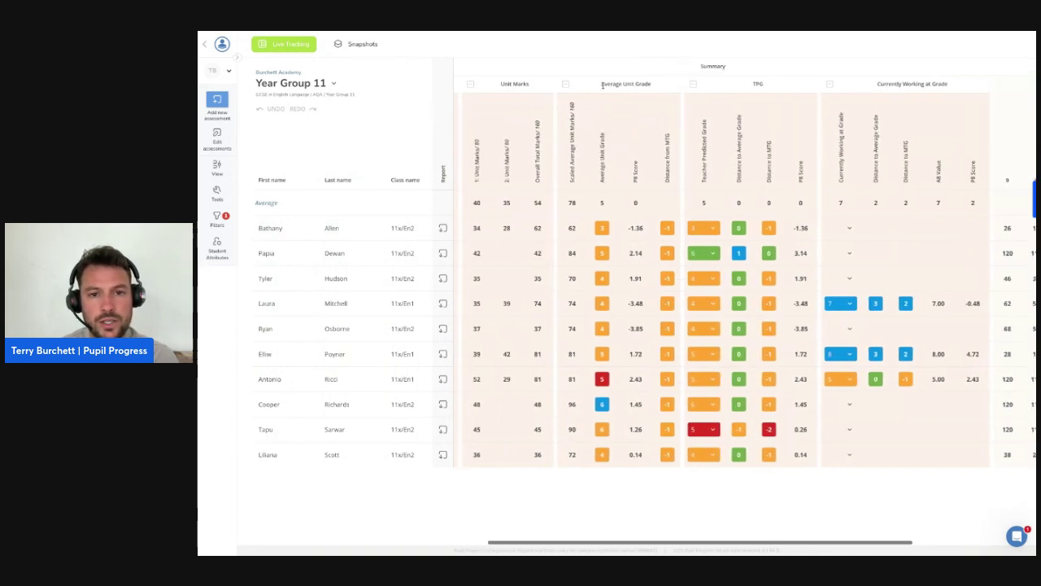
Sort the filtered students by their List - AO1 marks and by their Analyse Language - AO2 marks in the Reading section
left_click_drag(600, 84, 654, 86)
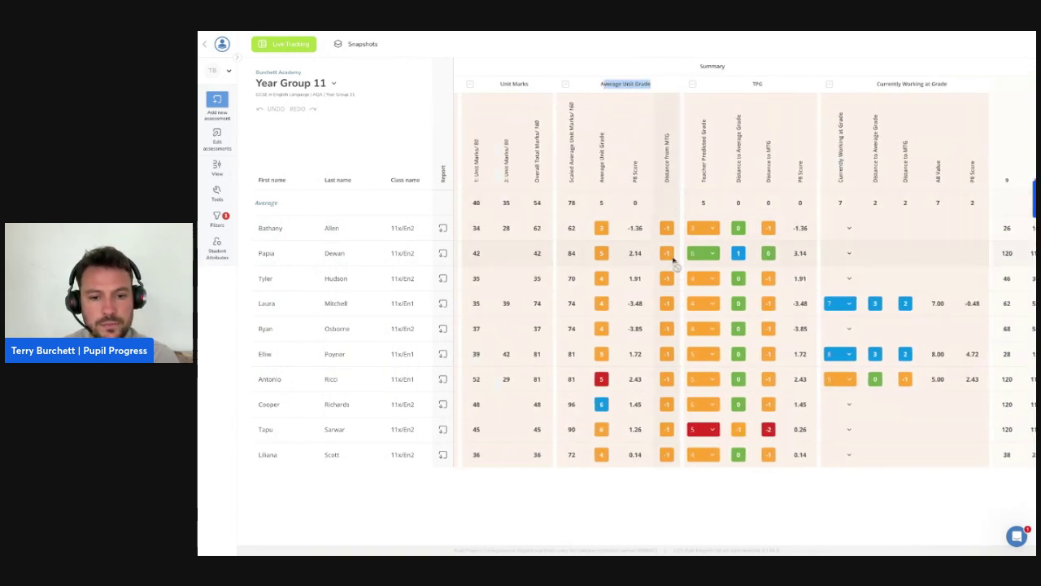
scroll(682, 259, "right", 3)
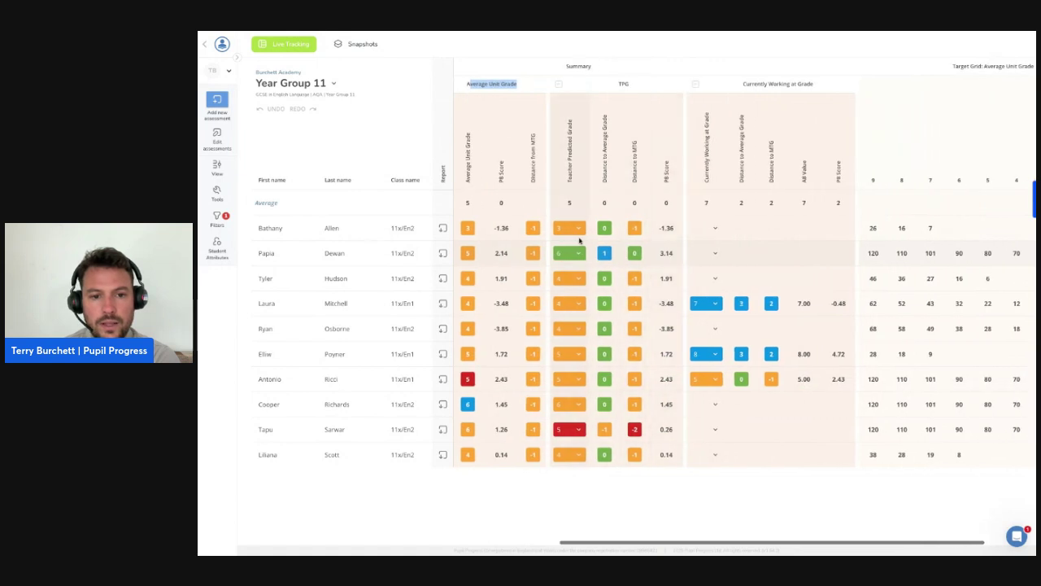
scroll(602, 320, "left", 6)
scroll(602, 320, "left", 5)
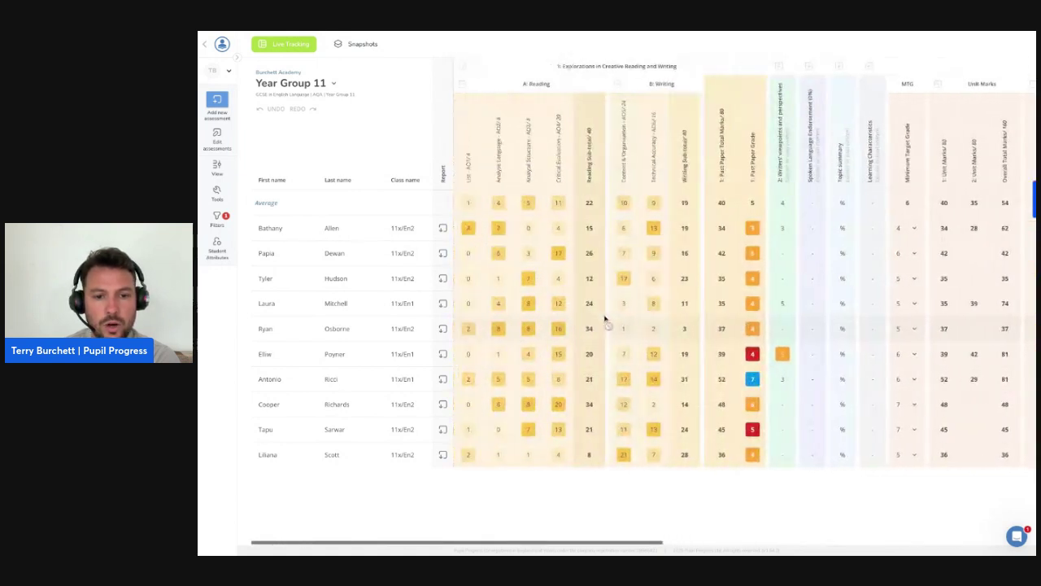
left_click(475, 174)
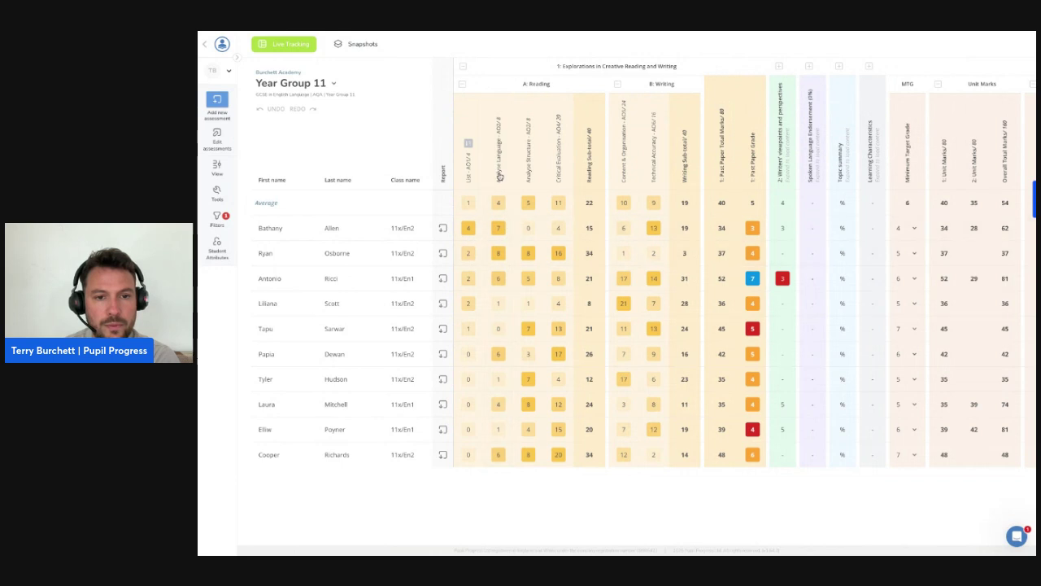
left_click(500, 175)
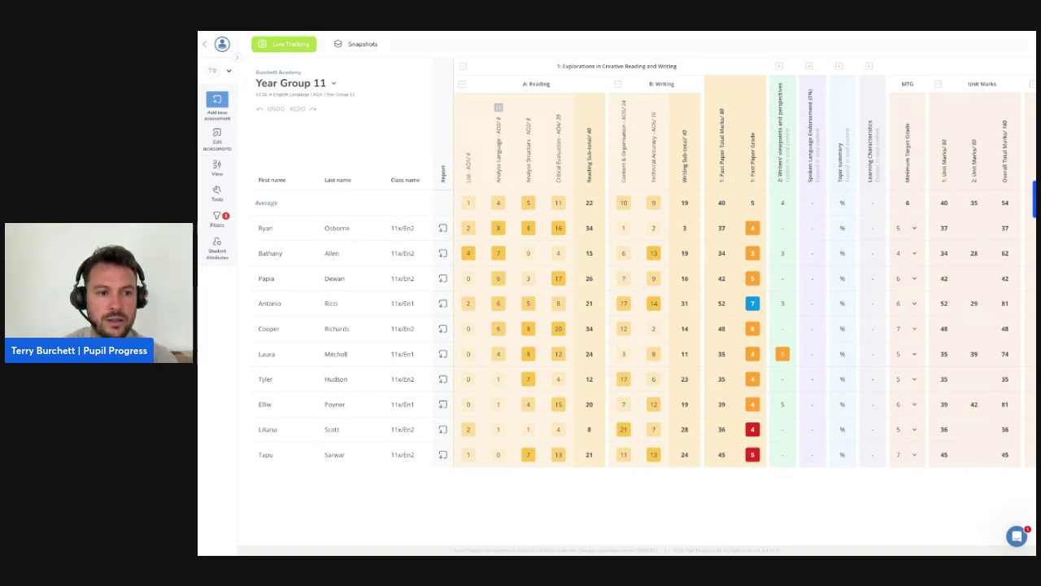
Remove the One grade away filter and return to the Trackers overview
left_click(217, 218)
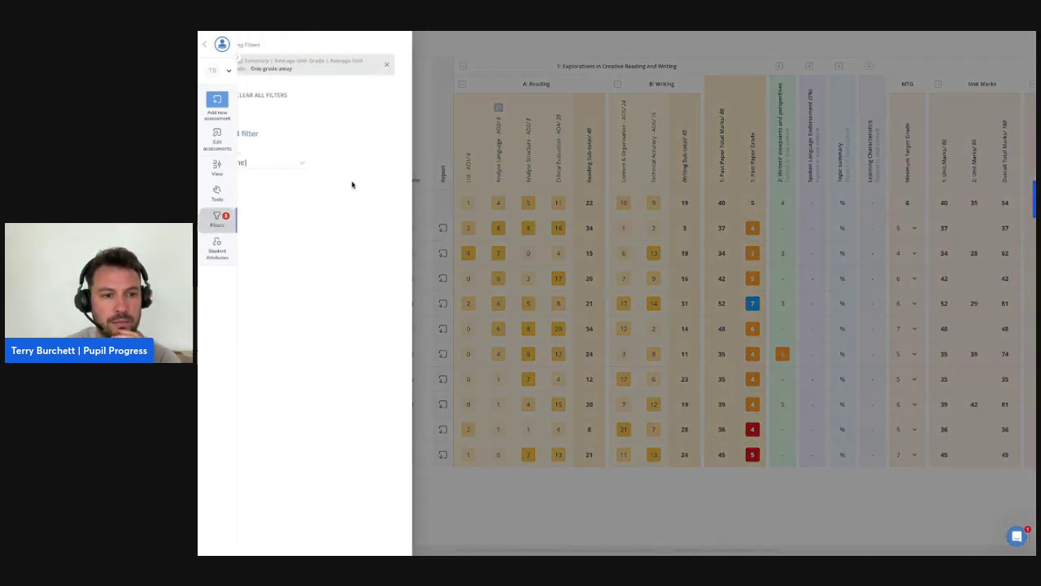
left_click(412, 67)
left_click(219, 55)
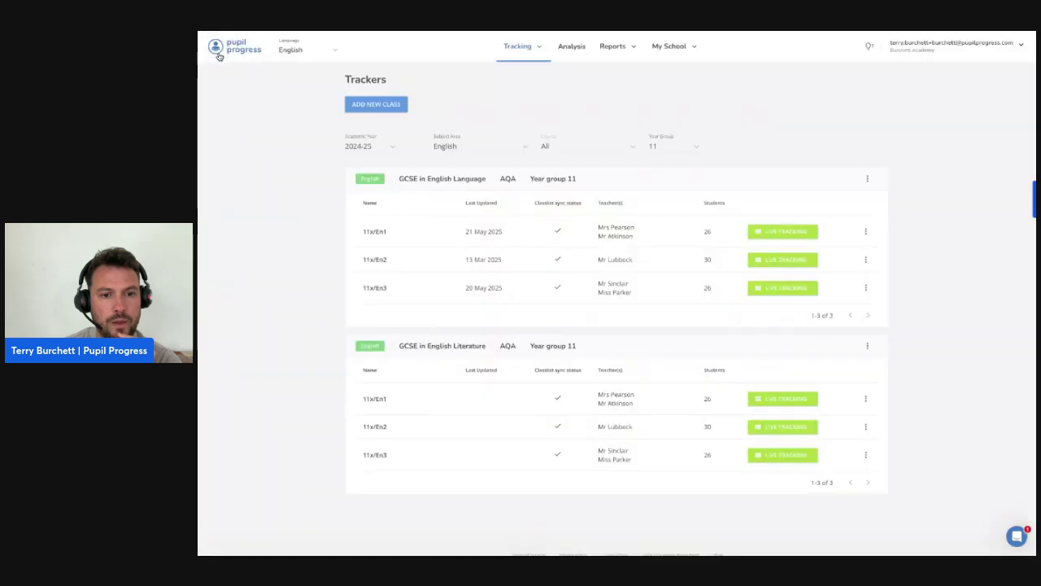
left_click(573, 52)
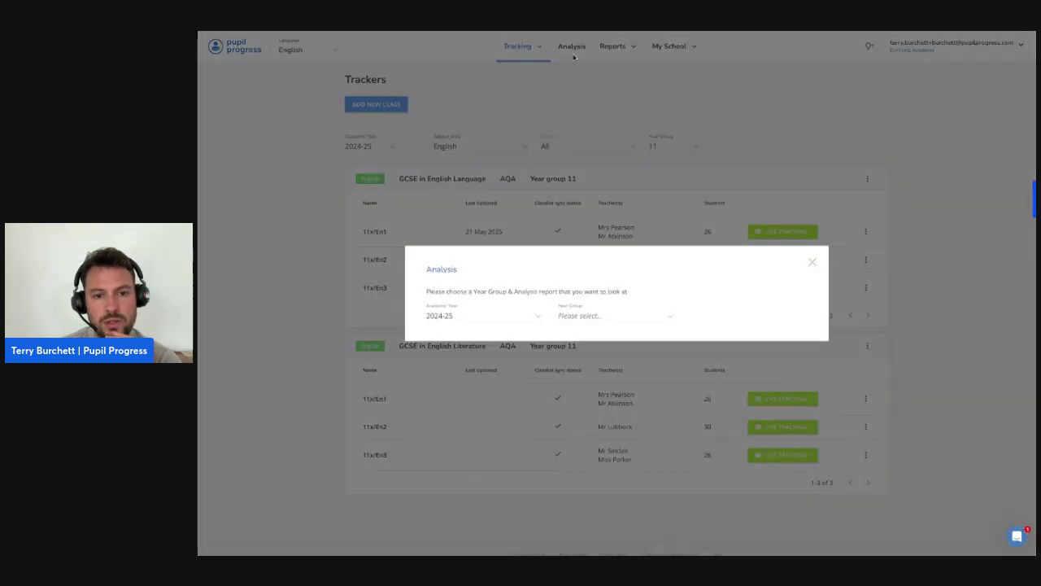
left_click(812, 262)
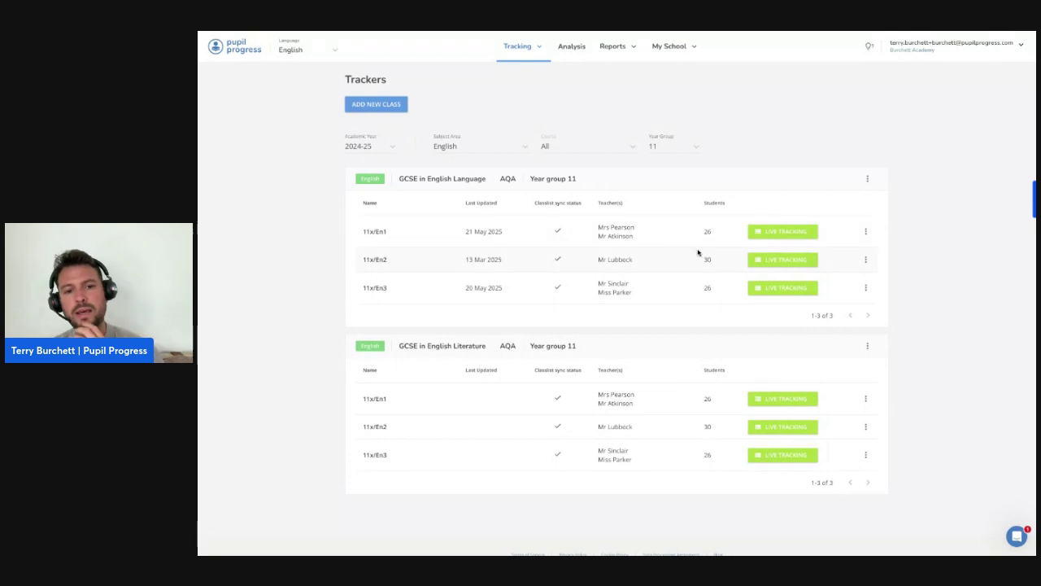
left_click(868, 179)
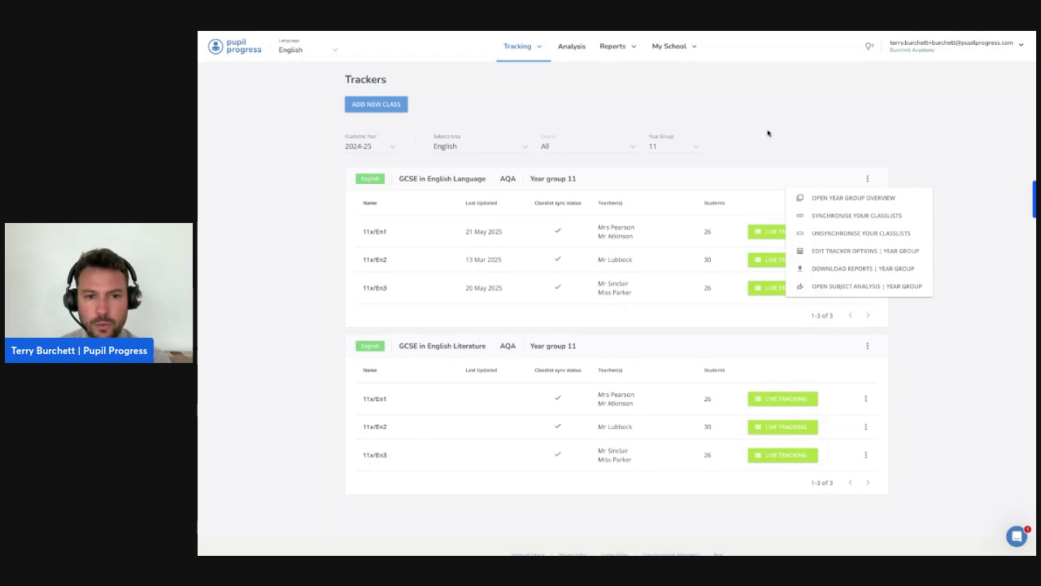
left_click(586, 91)
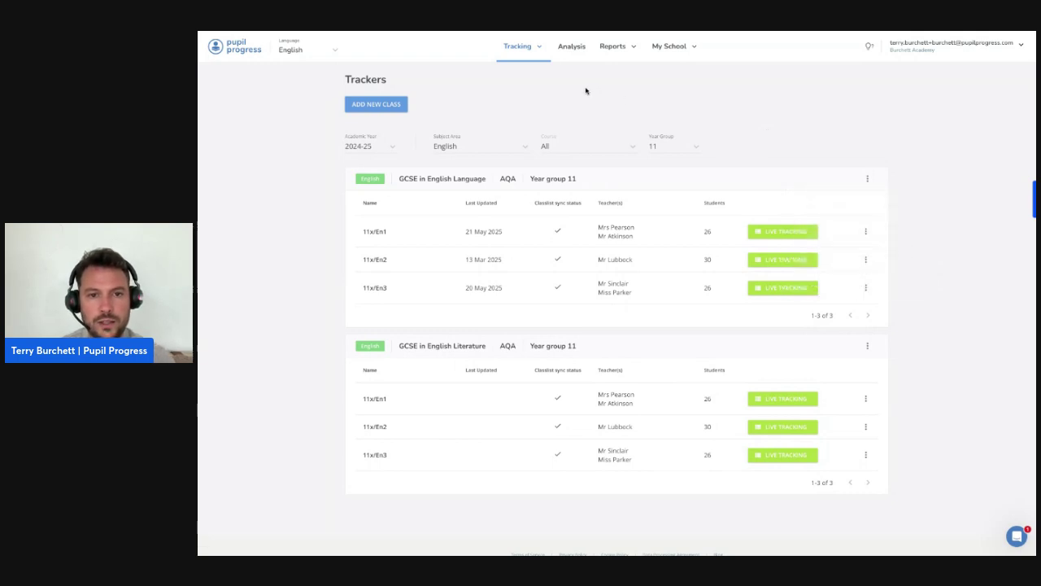
Open the Grades Summary analysis for Year Group 11 in academic year 2024-25
left_click(575, 57)
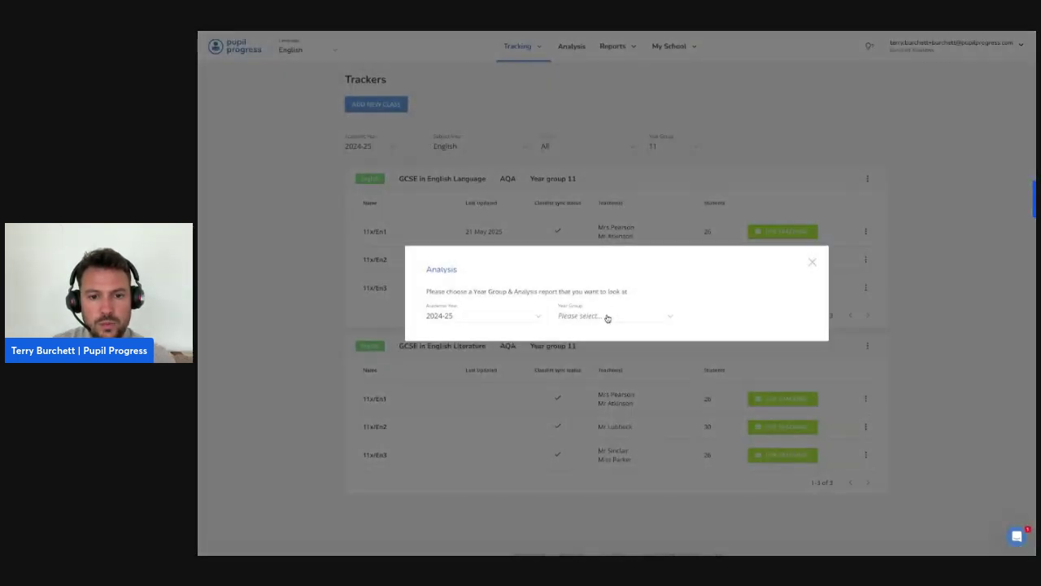
left_click(607, 317)
left_click(605, 400)
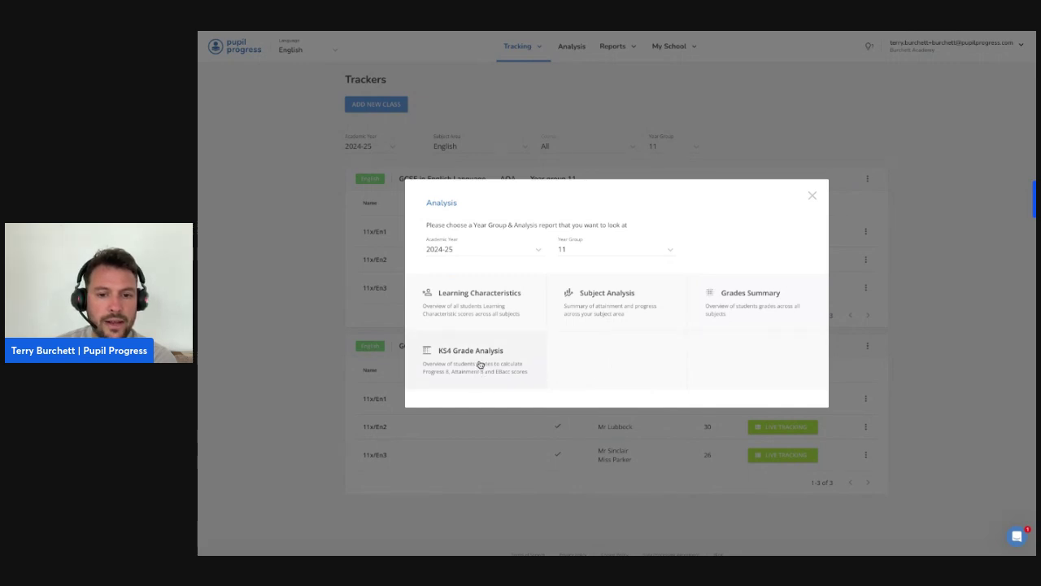
left_click(748, 314)
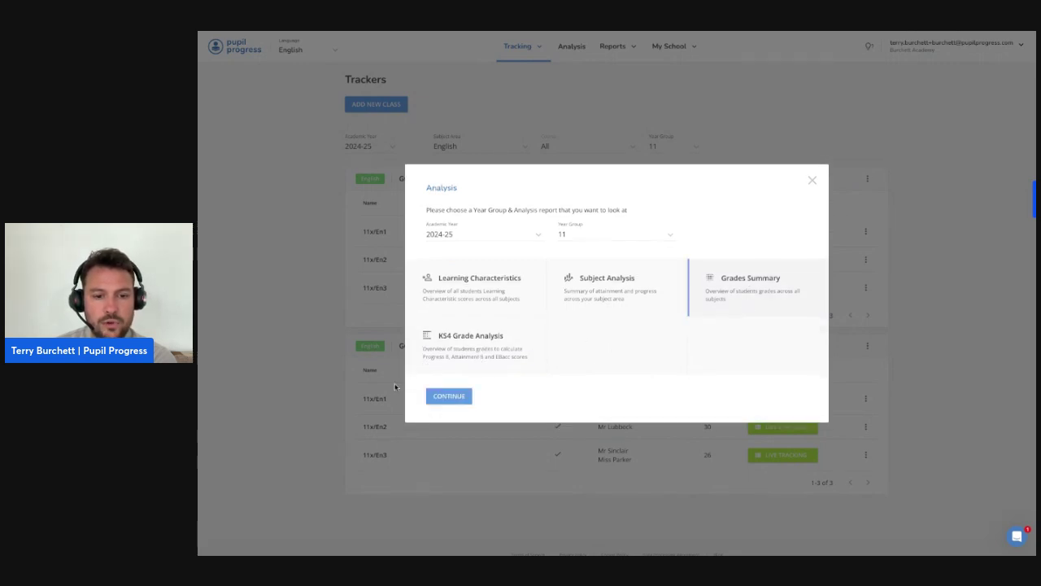
left_click(453, 402)
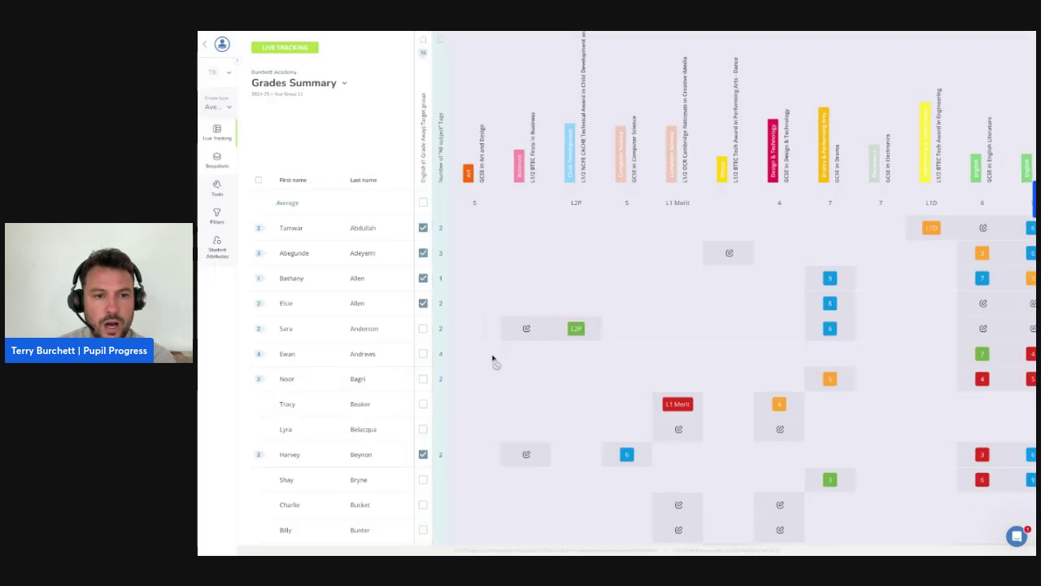
Disable tagging in the Grades Summary
left_click(218, 192)
left_click(254, 109)
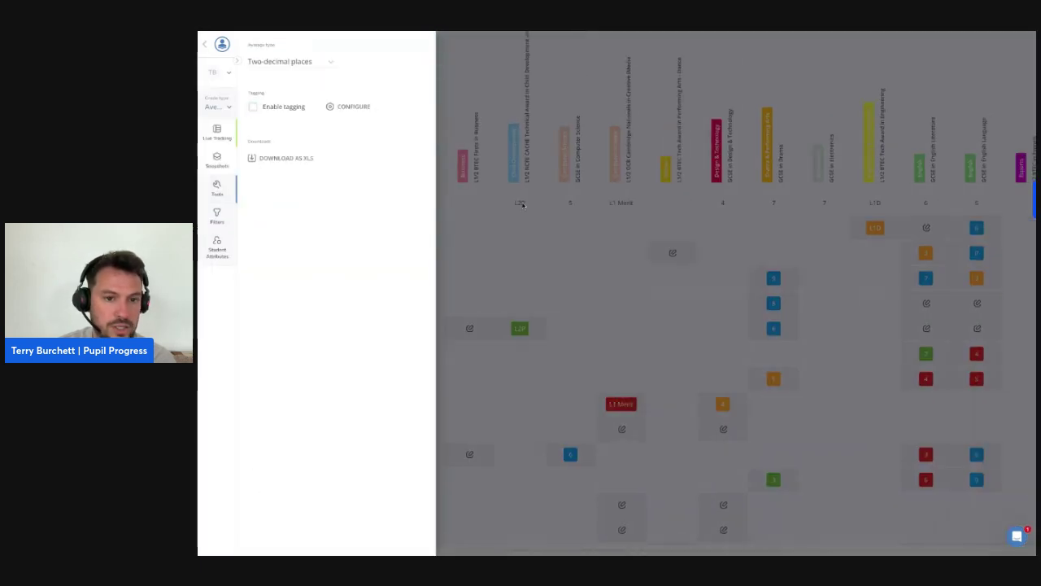
left_click(531, 211)
Look through the Year 11 students' grades in every subject of the Grades Summary, from Art and Design to Travel & Tourism
scroll(561, 298, "right", 3)
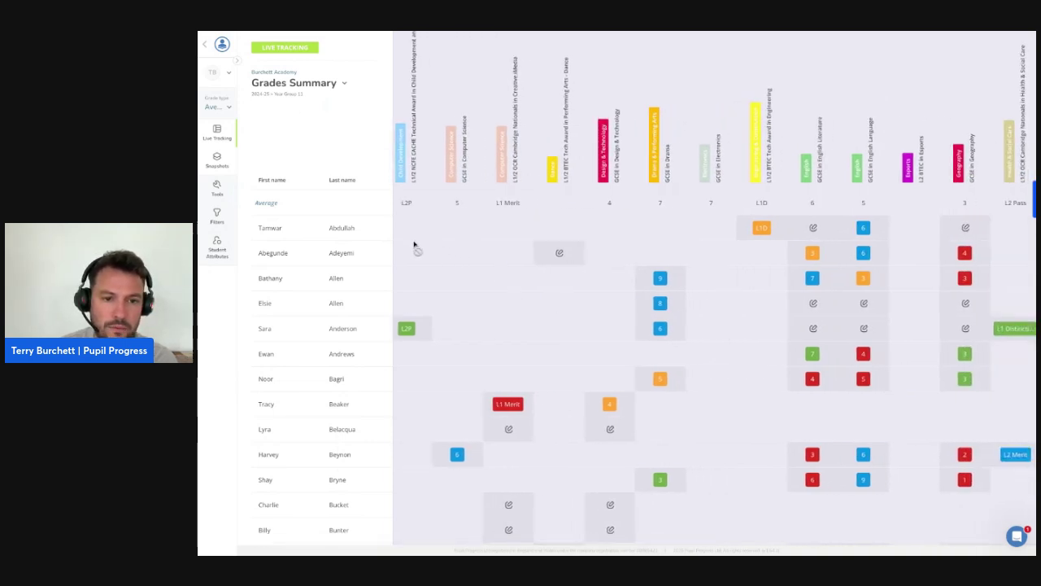
scroll(488, 253, "left", 3)
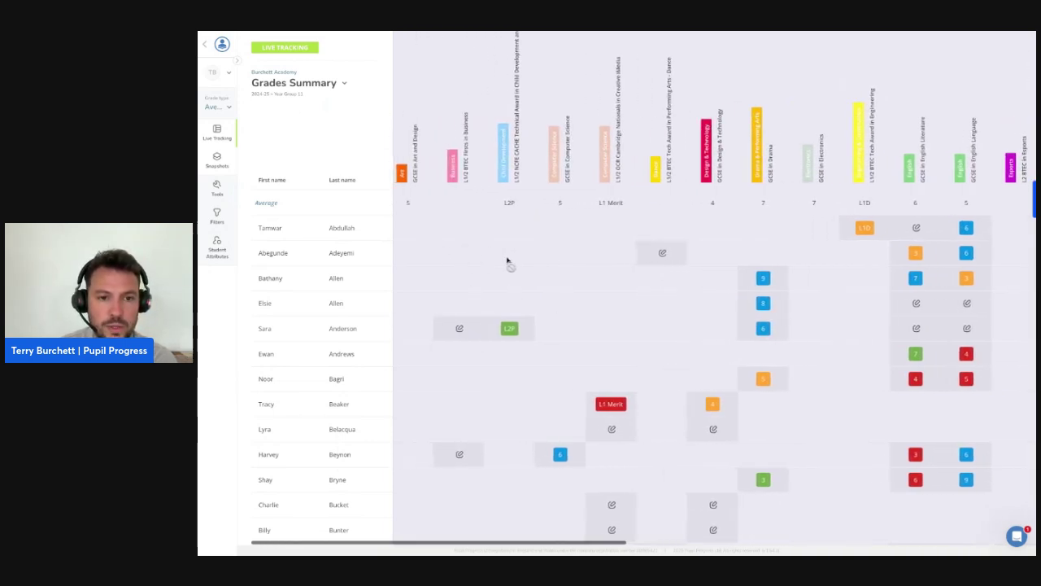
scroll(512, 271, "right", 3)
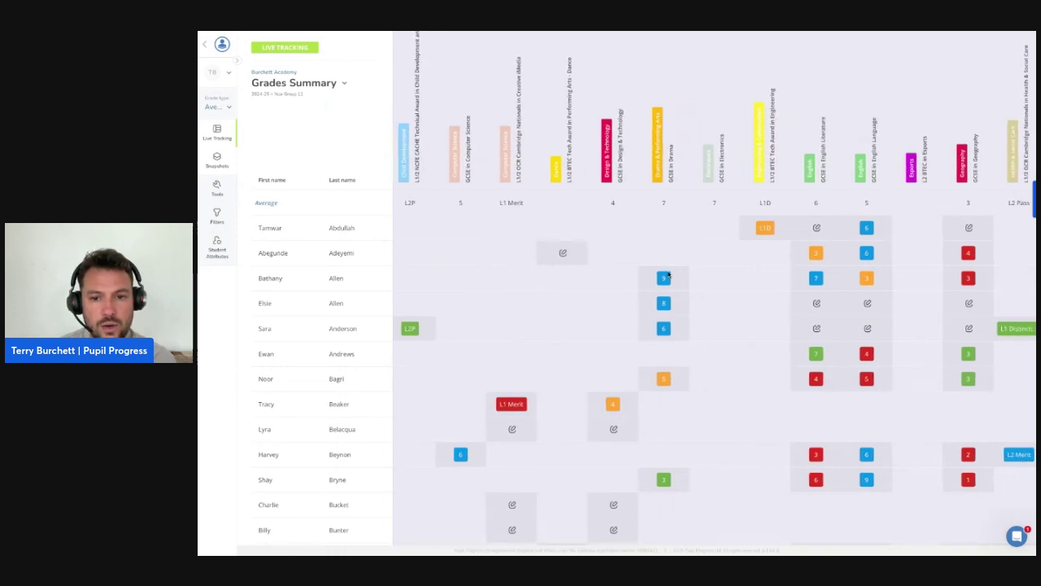
scroll(651, 275, "right", 5)
scroll(674, 276, "right", 2)
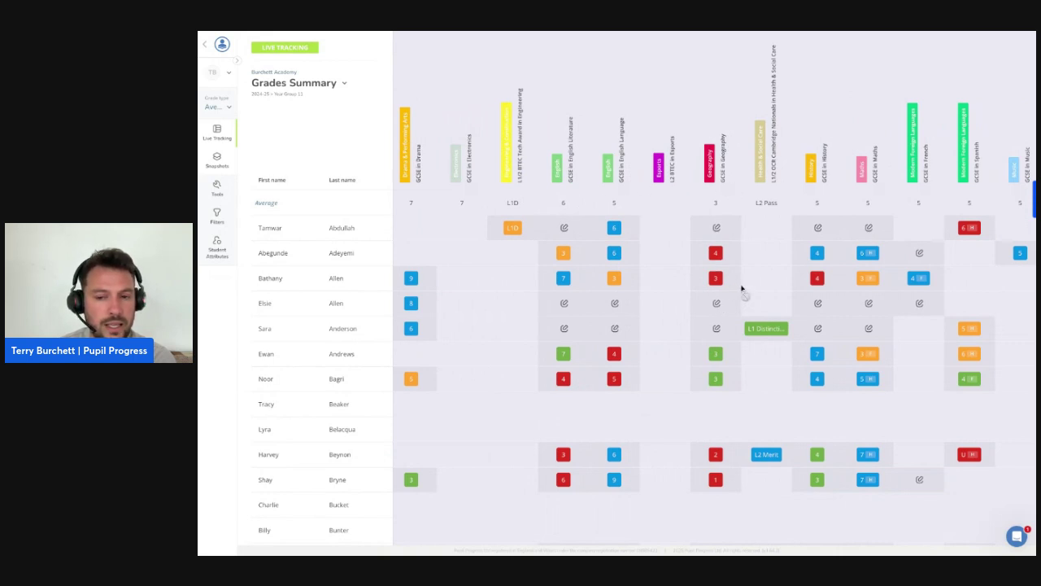
scroll(742, 288, "right", 4)
scroll(742, 288, "right", 3)
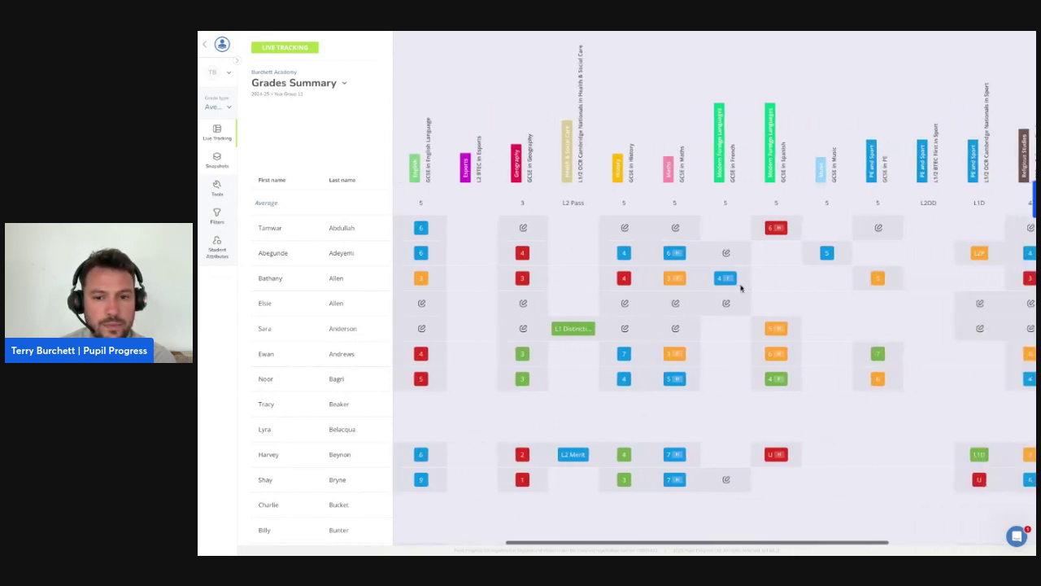
scroll(741, 288, "right", 2)
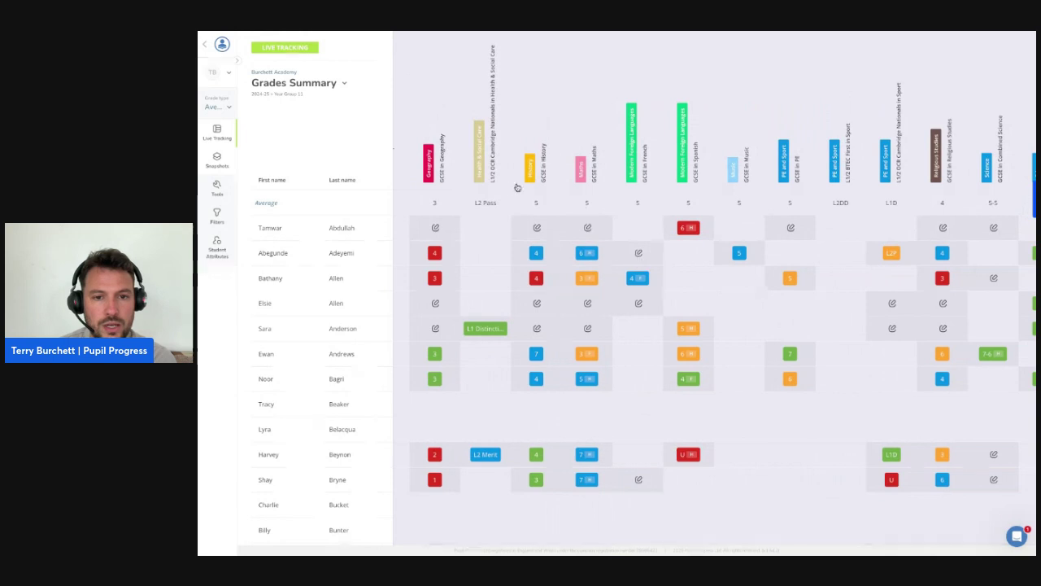
scroll(766, 359, "right", 6)
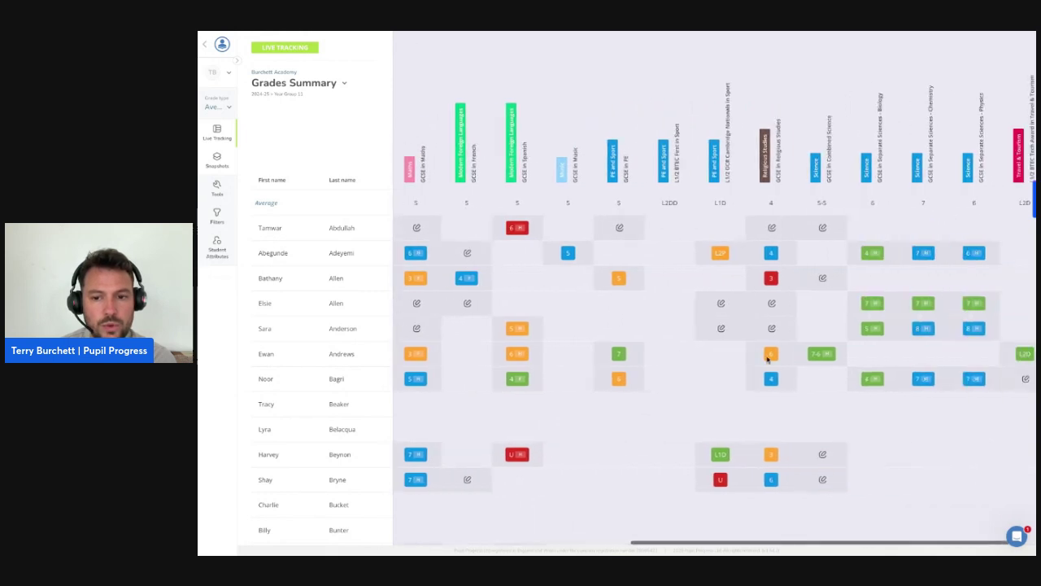
scroll(641, 329, "down", 3)
scroll(641, 329, "up", 3)
key("ctrl+minus")
key("ctrl+minus")
key("ctrl+minus")
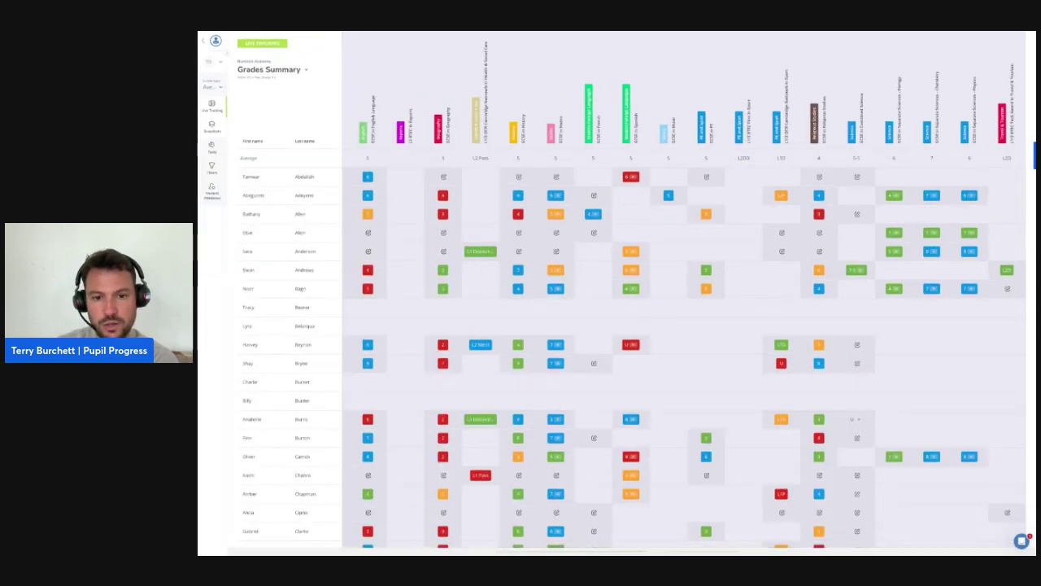
key("ctrl+plus")
key("ctrl+plus")
key("ctrl+plus")
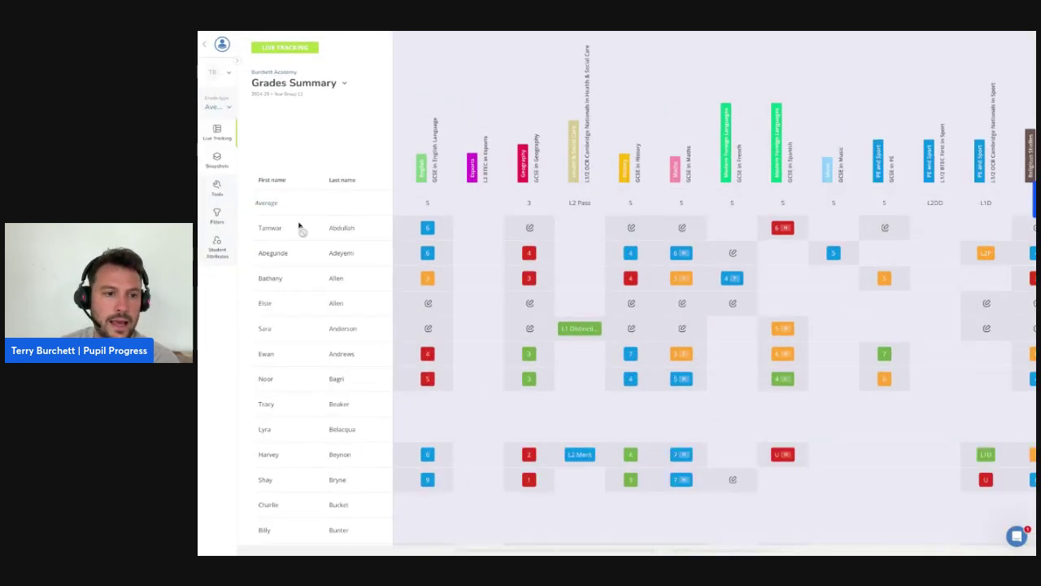
Filter the Grades Summary by Comparison to MTG to show students One grade away in GCSE in English Language
left_click(218, 214)
left_click(296, 79)
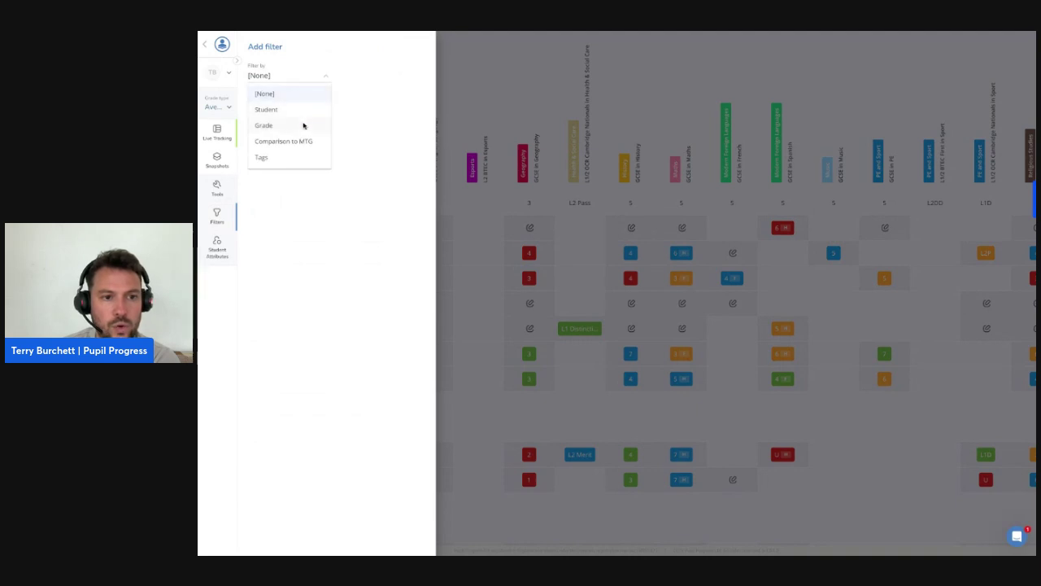
left_click(310, 142)
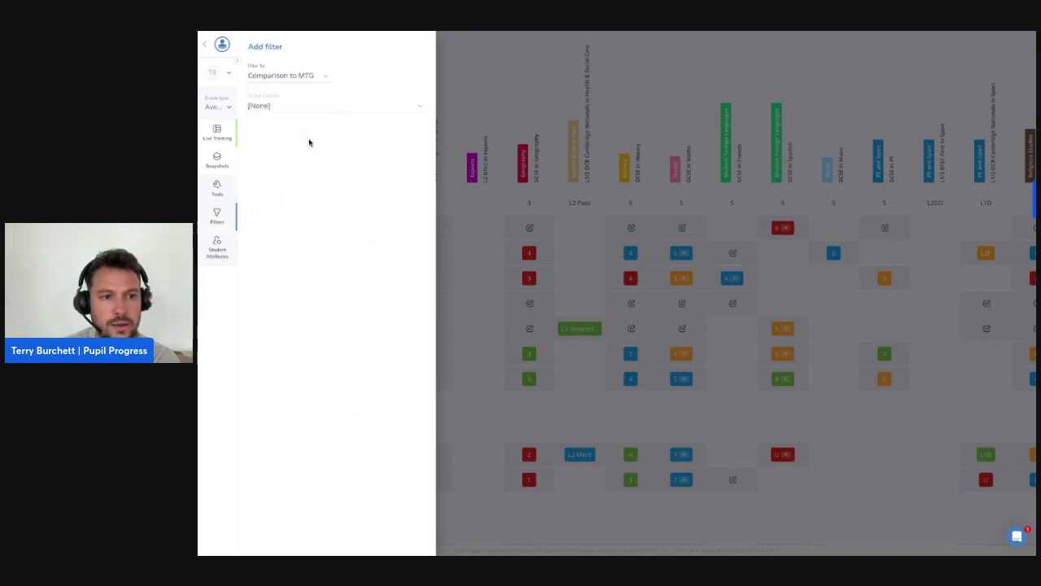
left_click(309, 114)
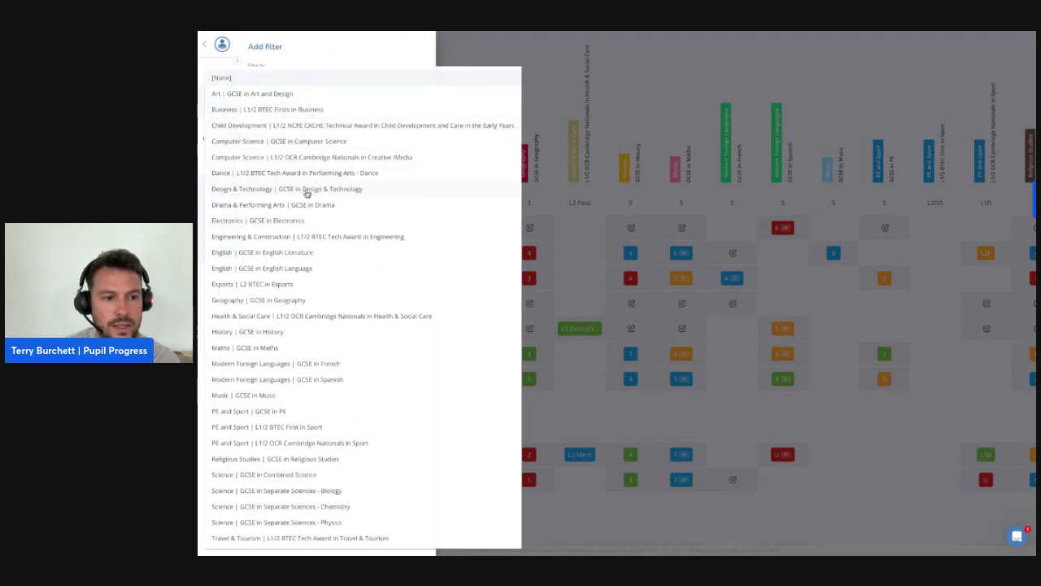
left_click(304, 268)
left_click(281, 137)
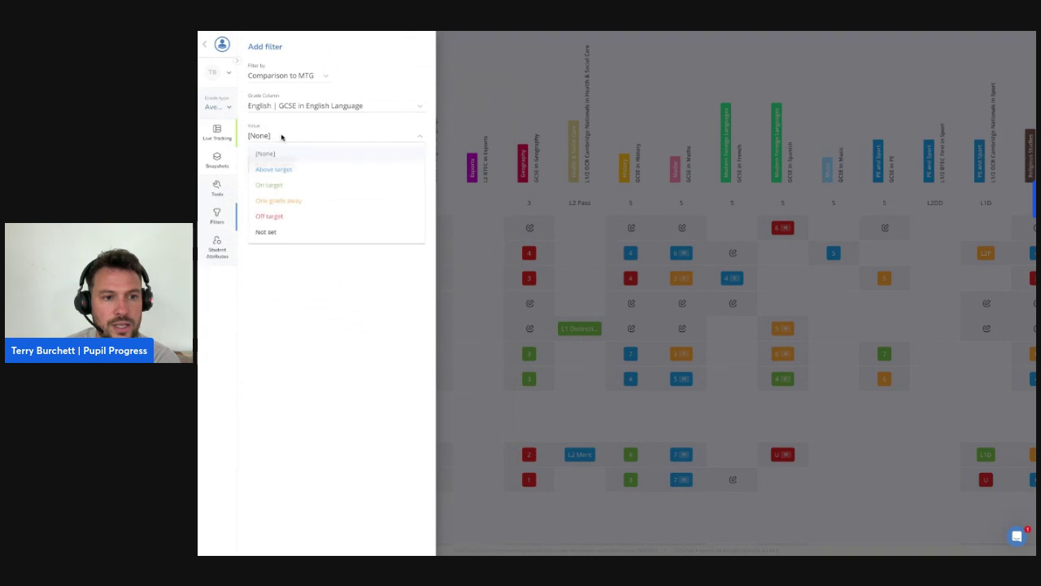
left_click(296, 202)
left_click(272, 164)
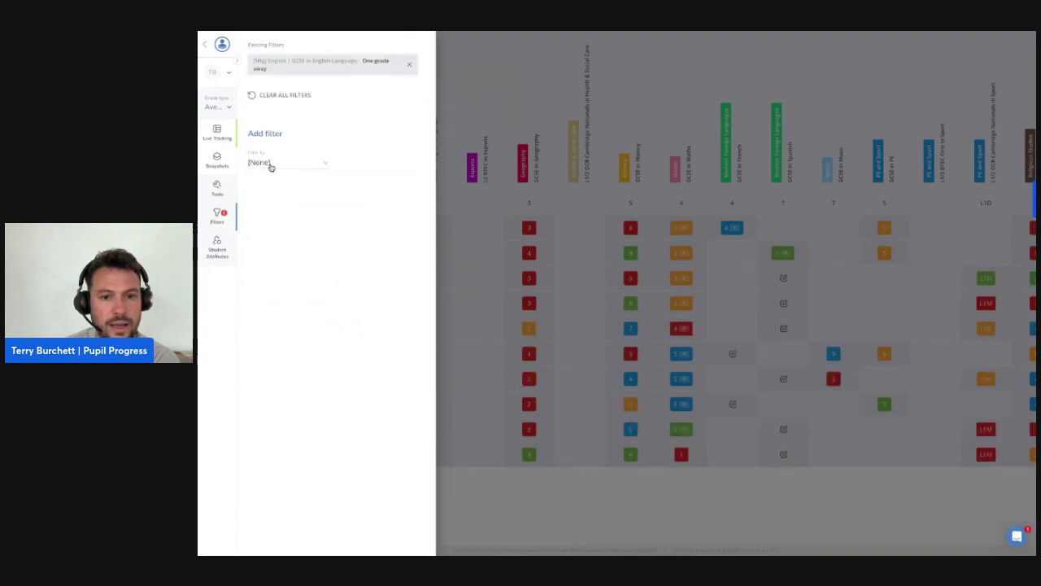
left_click(582, 491)
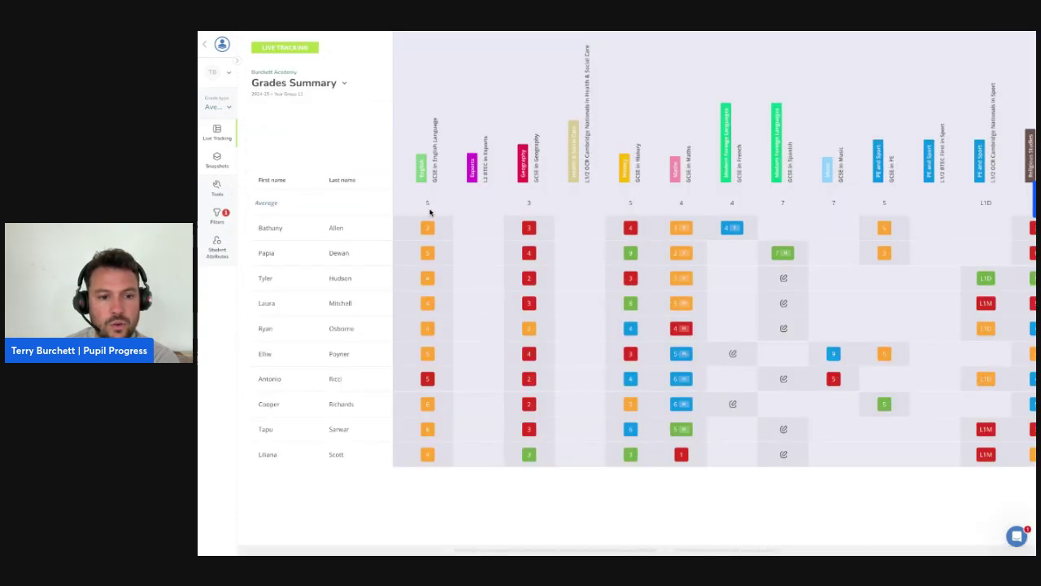
Remove the English Language One grade away filter from the Grades Summary
left_click(220, 214)
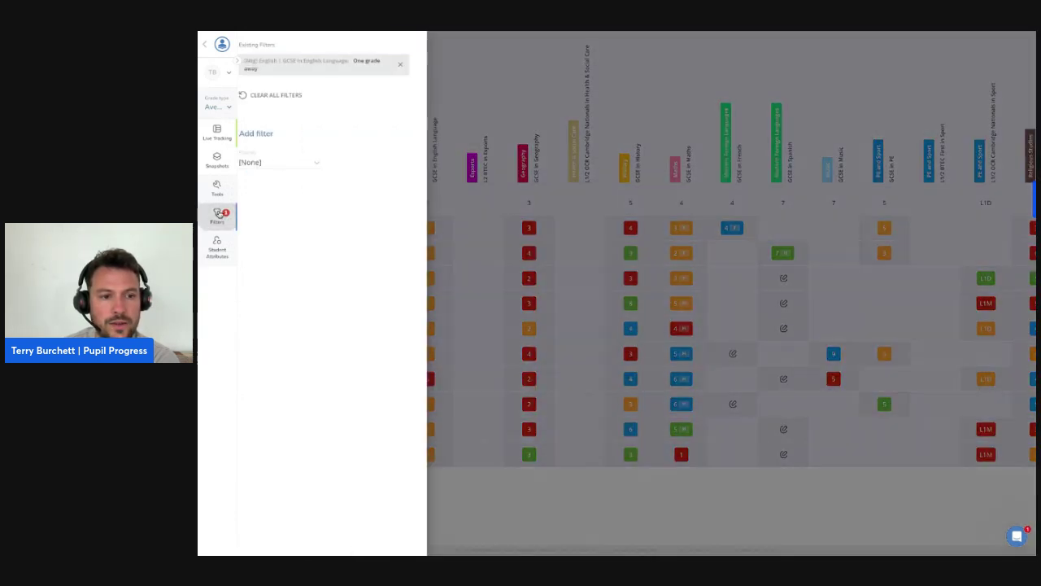
left_click(409, 65)
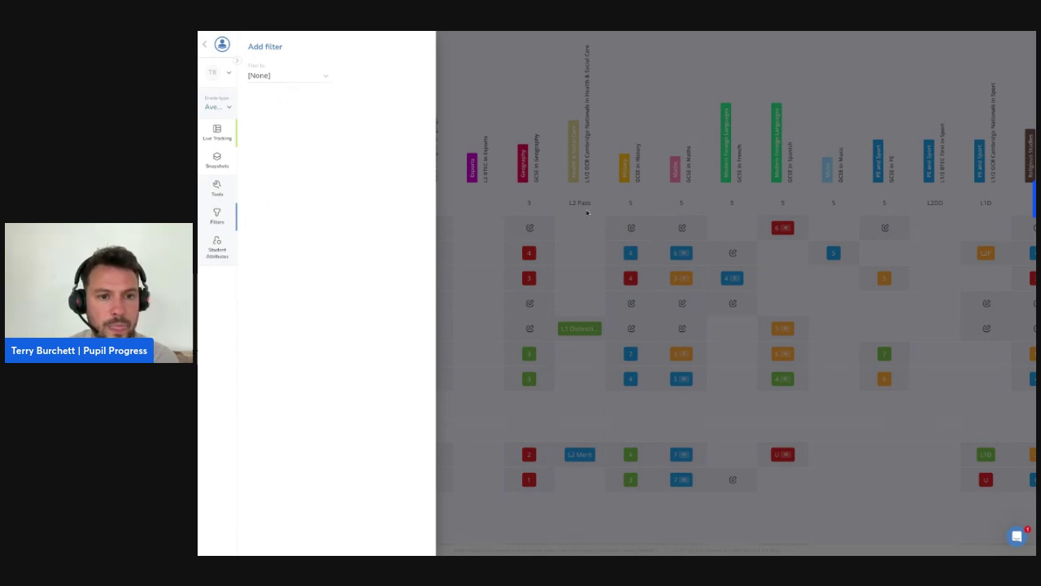
left_click(492, 150)
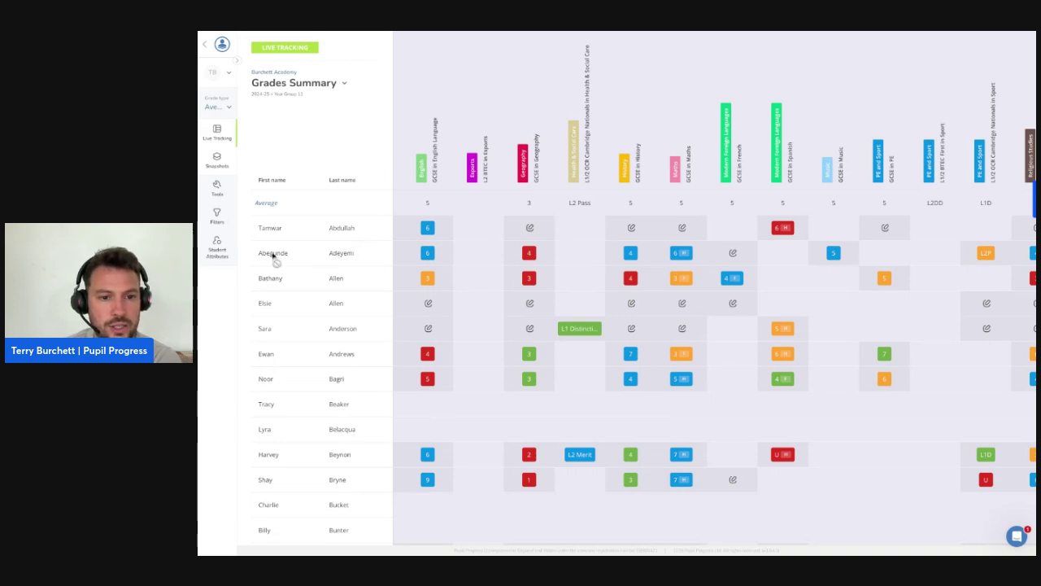
left_click(217, 188)
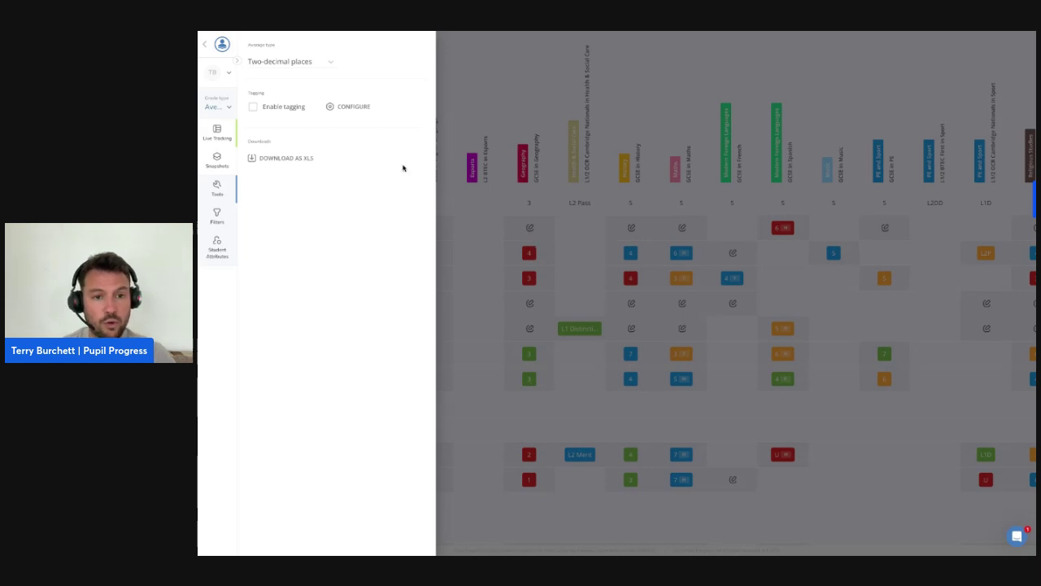
left_click(599, 227)
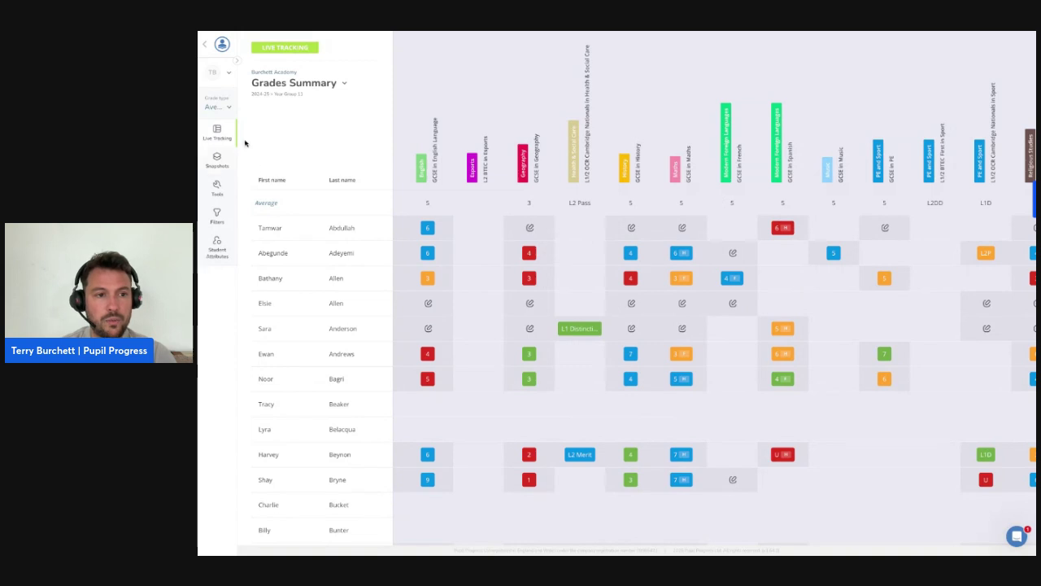
left_click(218, 189)
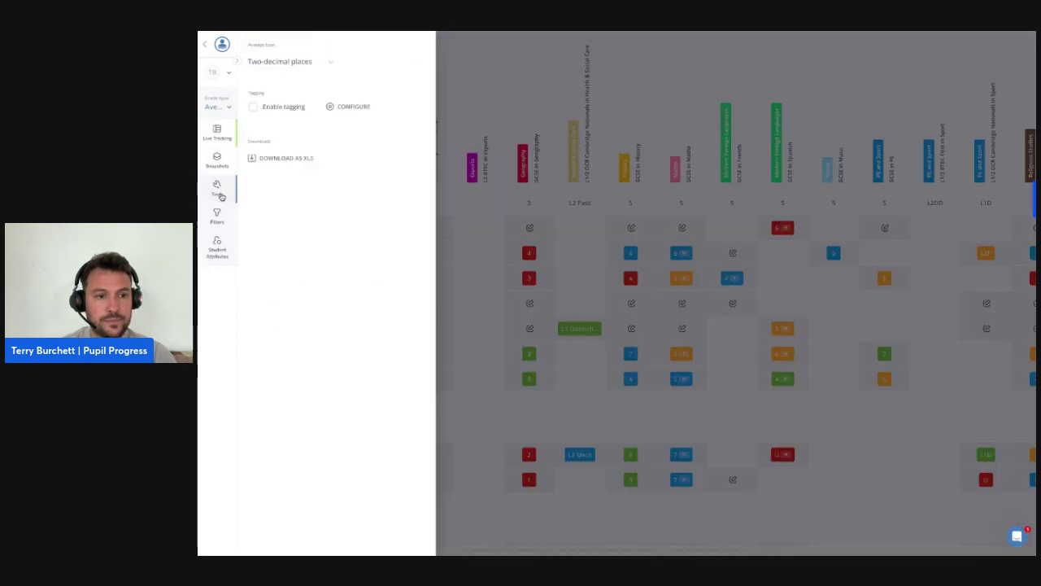
left_click(633, 201)
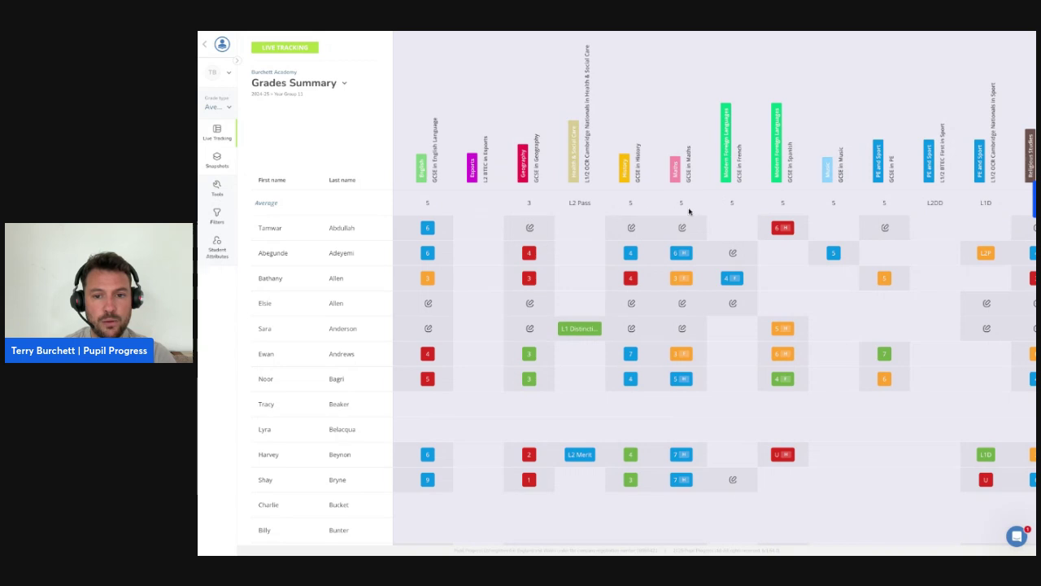
scroll(713, 212, "right", 1)
scroll(712, 211, "right", 1)
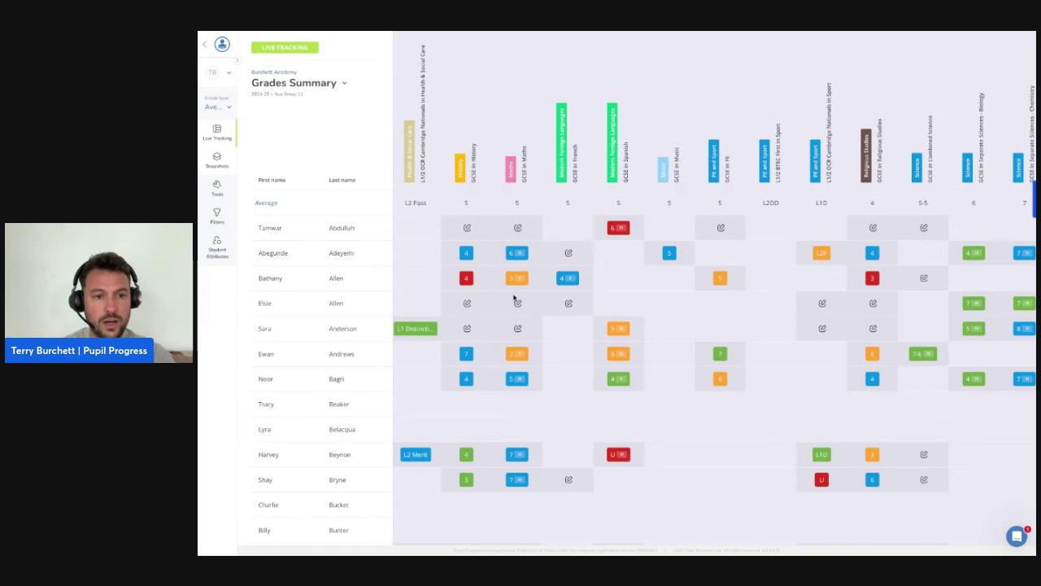
Open the KS4 Grade Analysis for Year Group 11 in academic year 2024-25
left_click(206, 46)
left_click(576, 49)
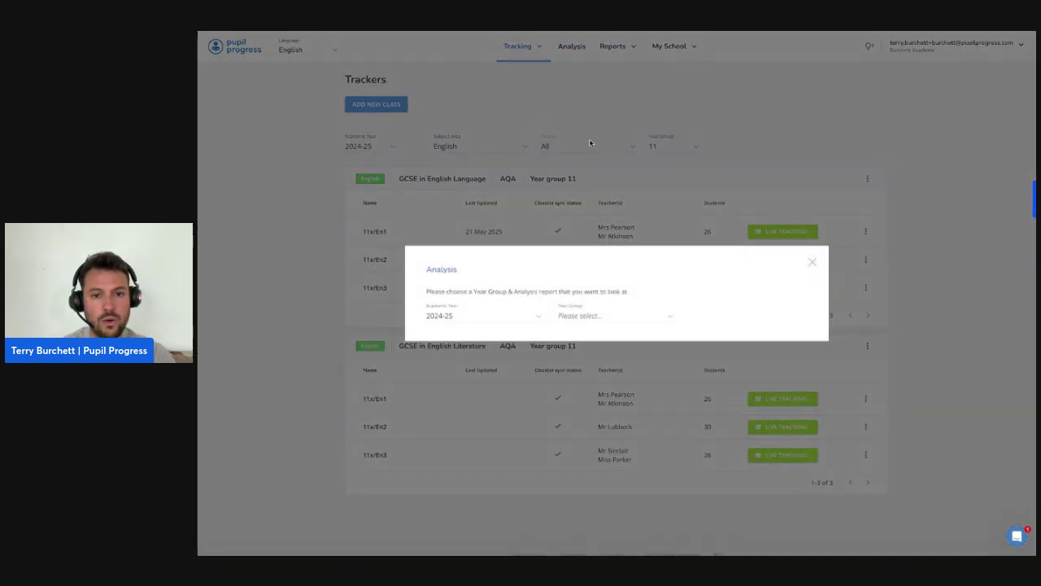
left_click(613, 323)
left_click(616, 428)
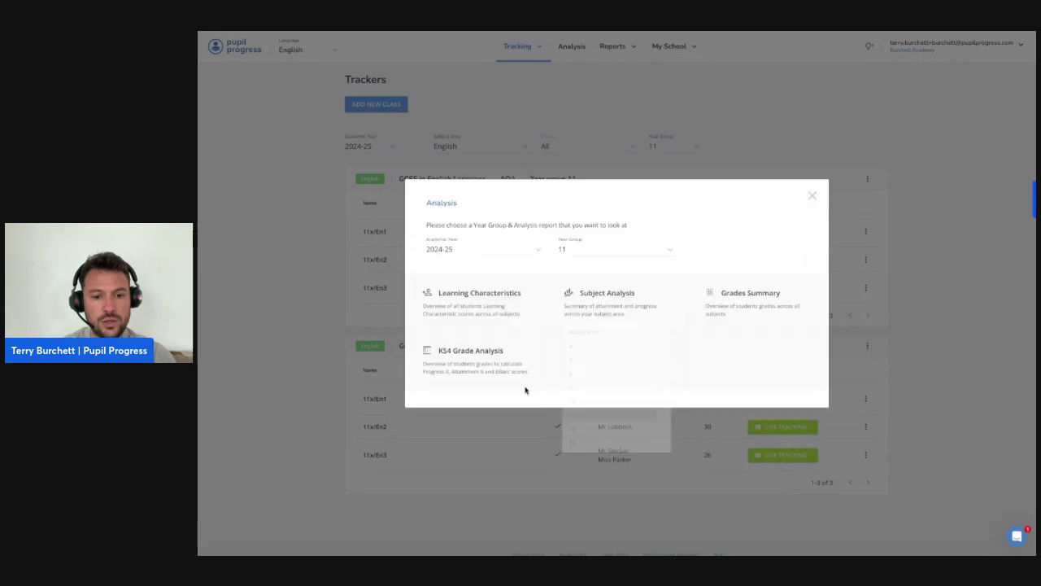
left_click(474, 373)
left_click(448, 396)
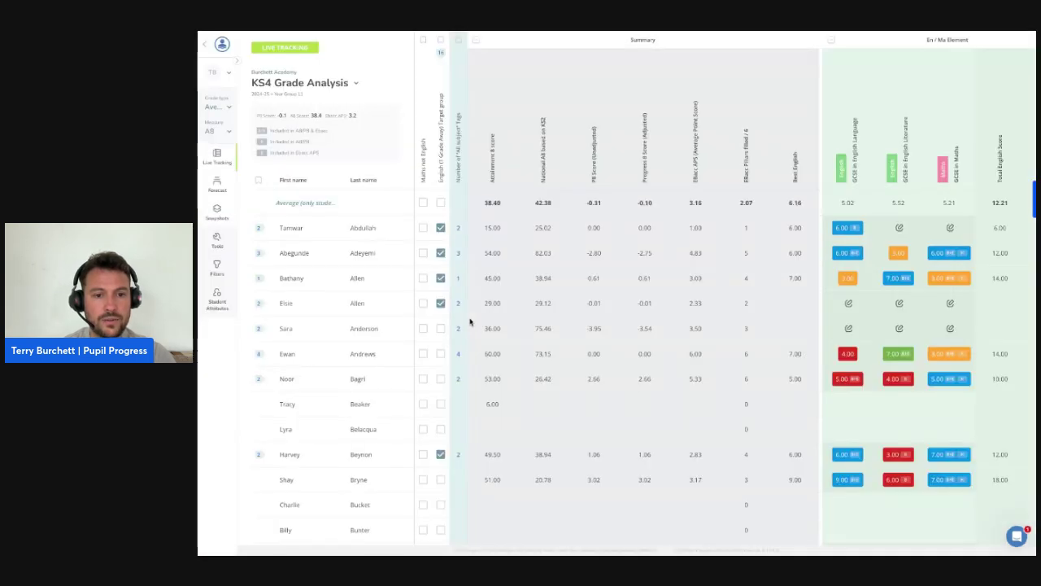
Disable tagging in the KS4 Grade Analysis
left_click(228, 240)
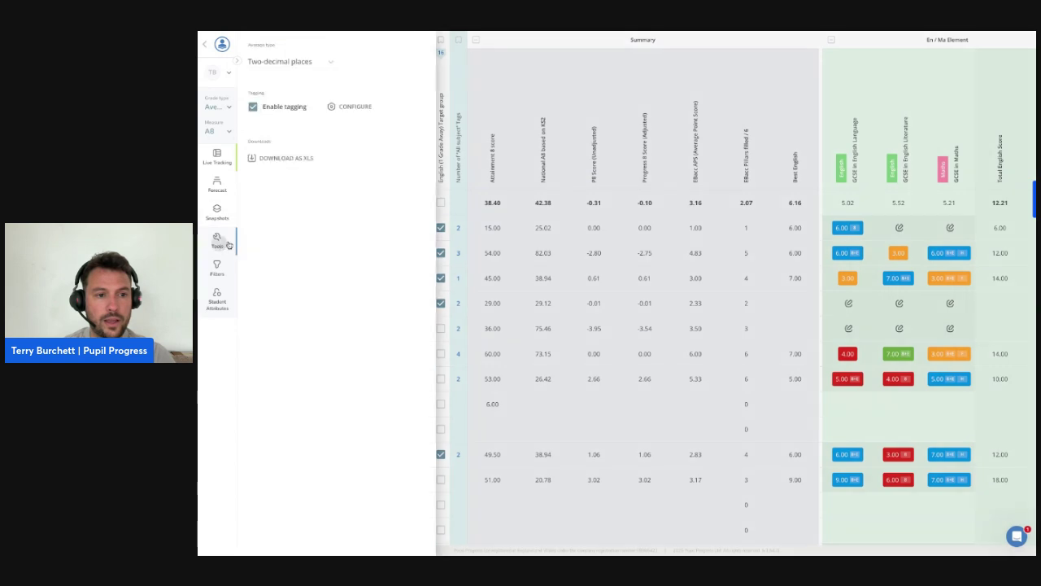
left_click(253, 108)
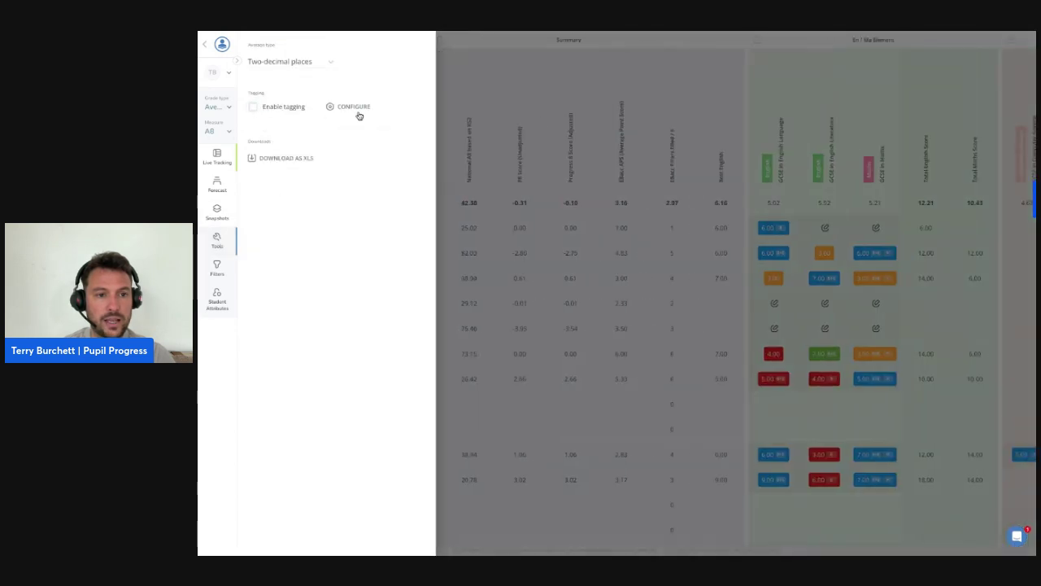
left_click(483, 150)
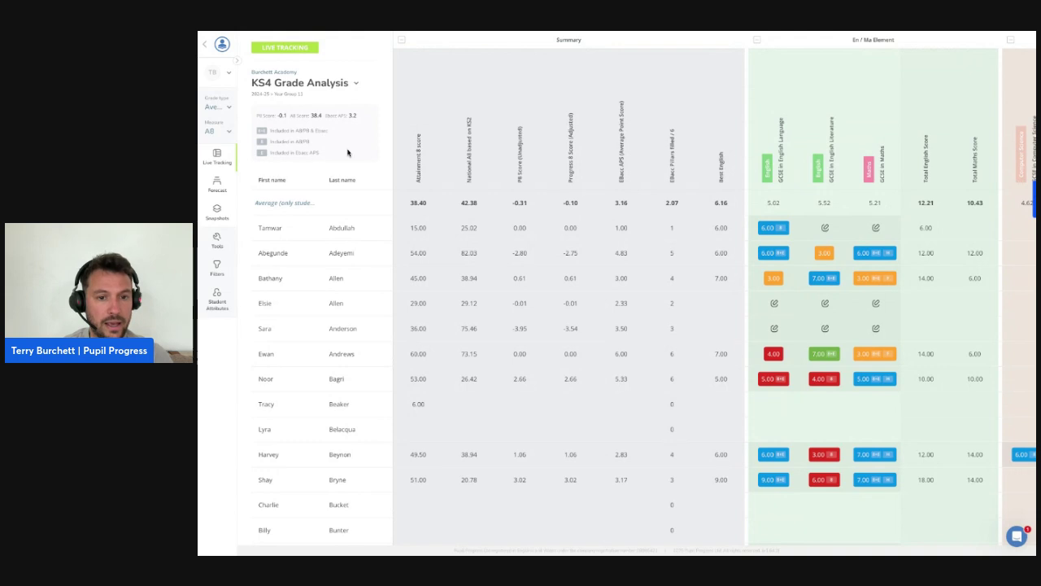
Collapse the Summary, En / Ma Element, EBacc Element and Open Element column groups
left_click(402, 41)
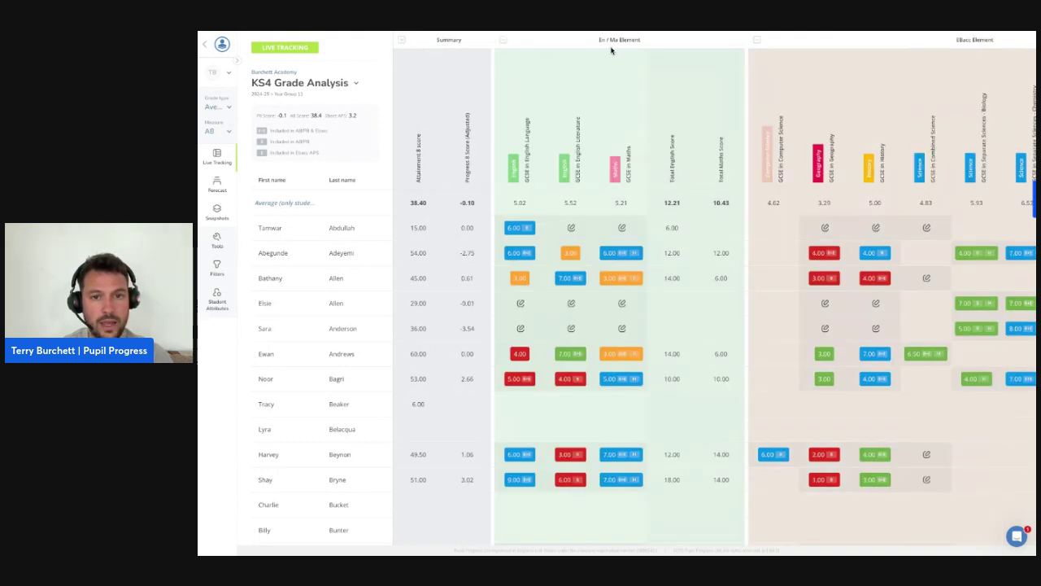
left_click(503, 41)
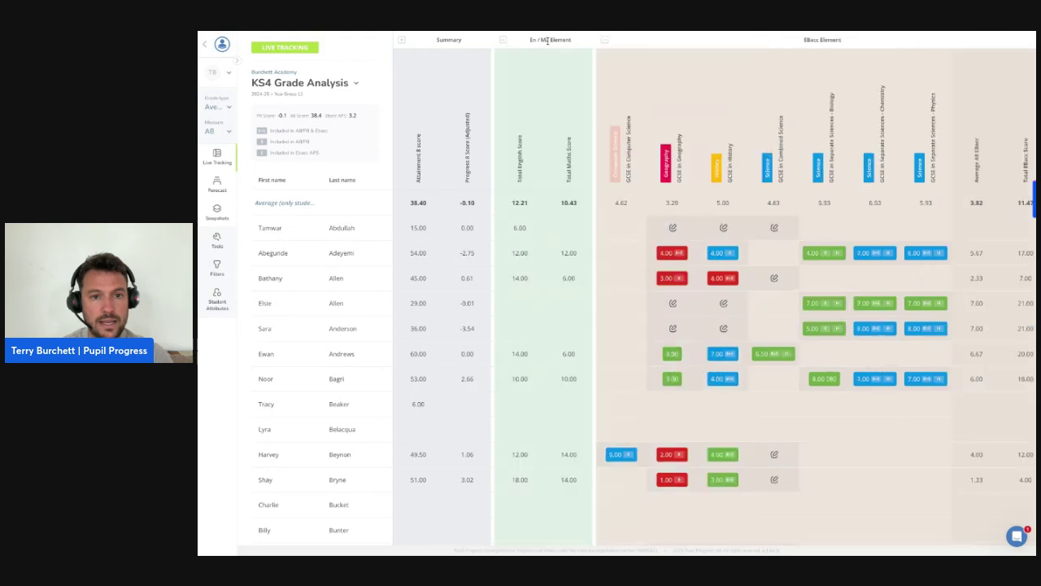
left_click(604, 40)
left_click(706, 43)
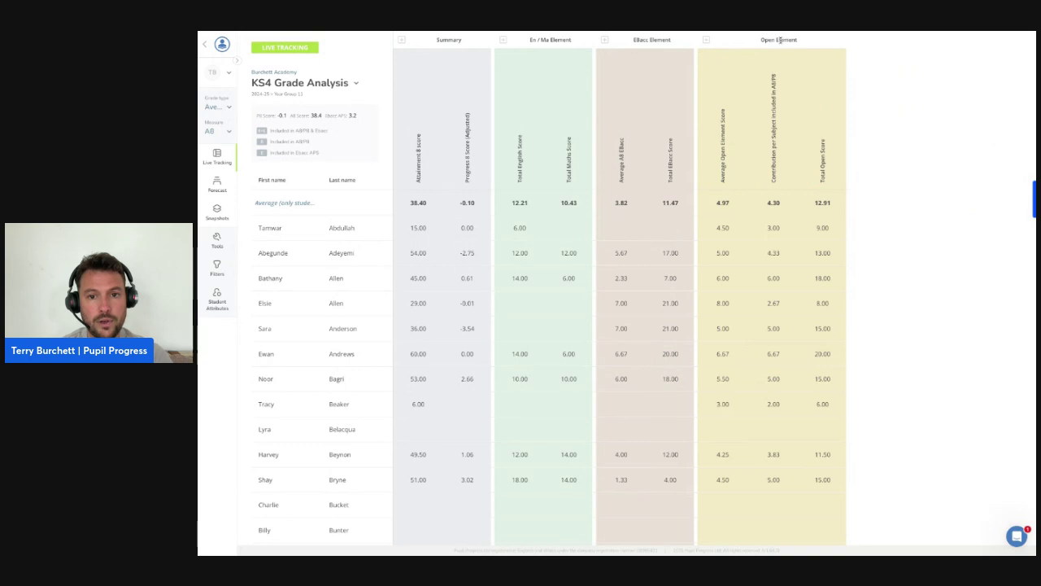
Expand the En / Ma Element columns, toggle sorting by GCSE in English Language and look through the students' grades
left_click(504, 41)
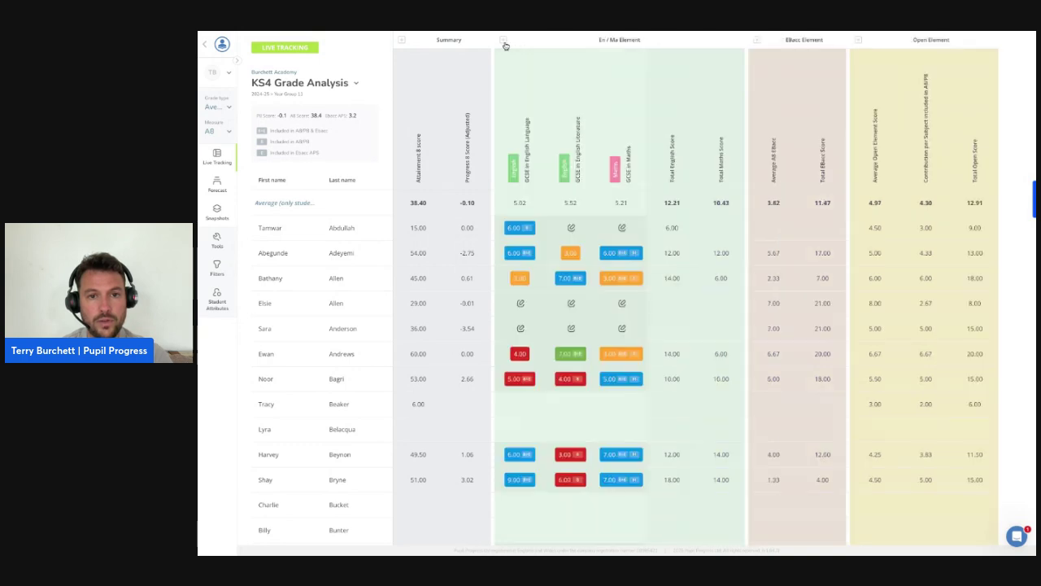
left_click(527, 151)
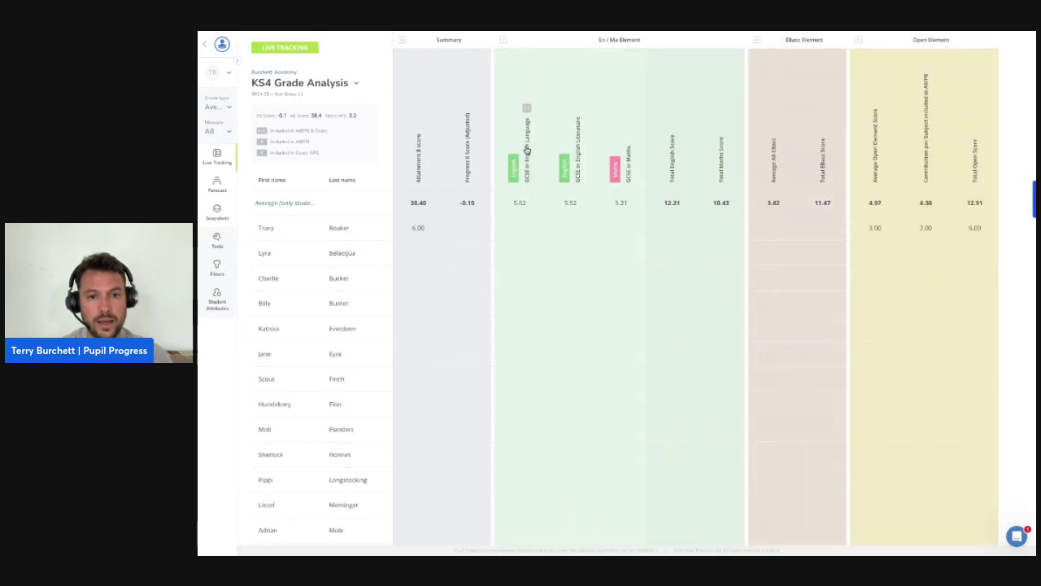
left_click(527, 152)
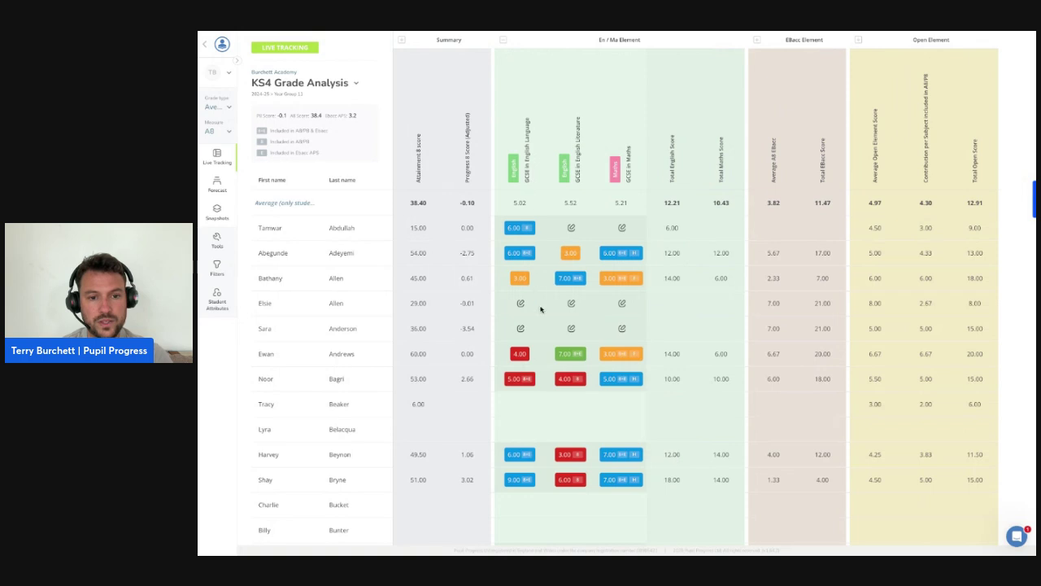
scroll(537, 346, "down", 3)
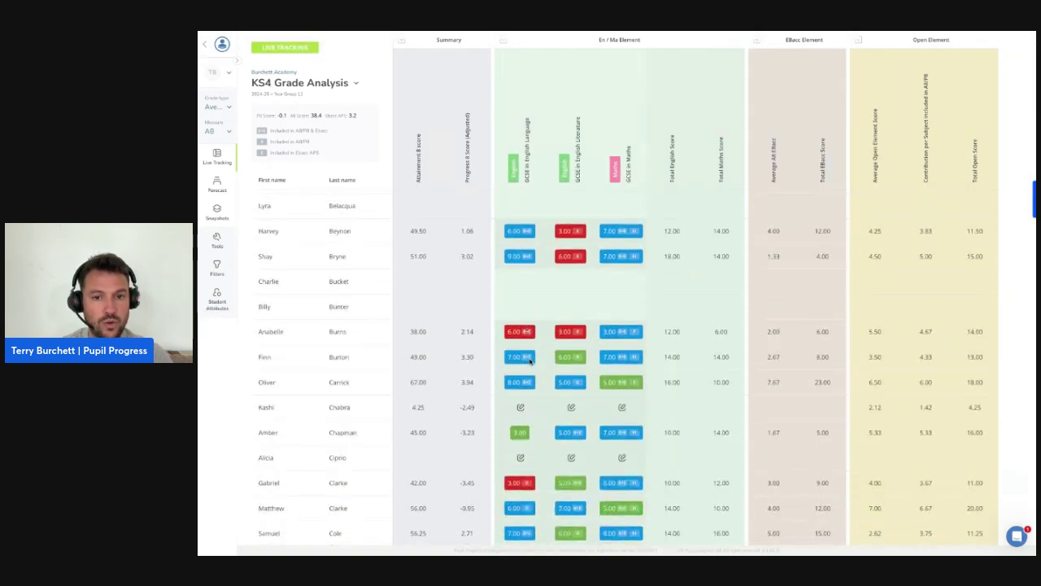
scroll(530, 361, "up", 3)
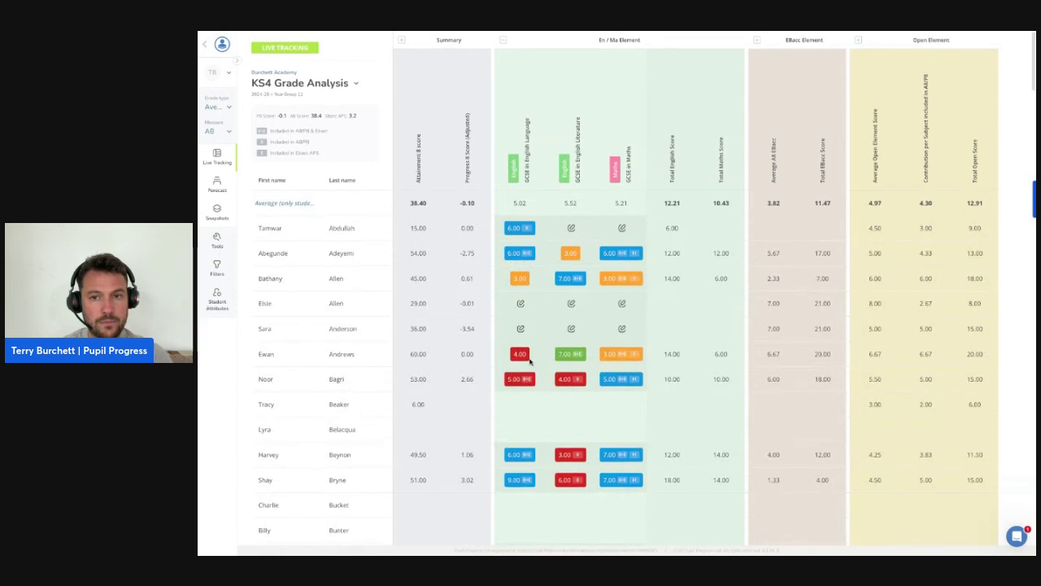
Return to the Trackers overview and open live tracking for the GCSE in English Language class 11x/En1
left_click(217, 50)
left_click(497, 149)
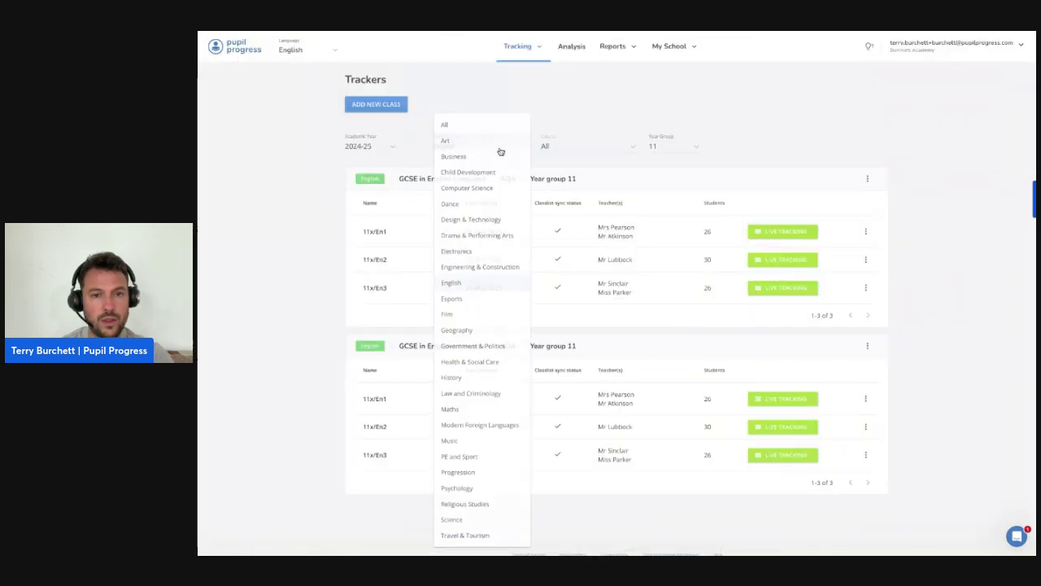
left_click(654, 122)
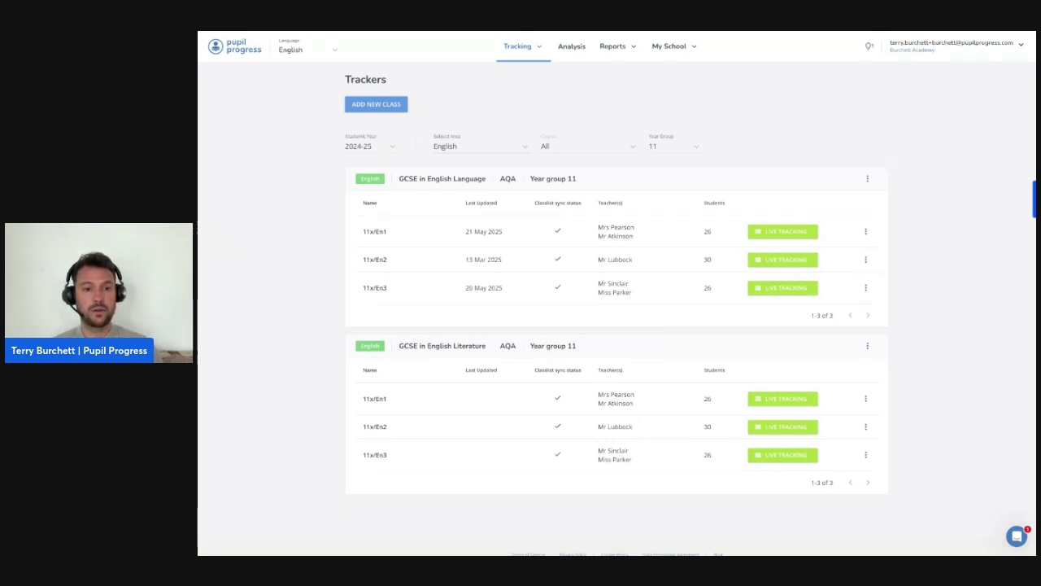
left_click(800, 234)
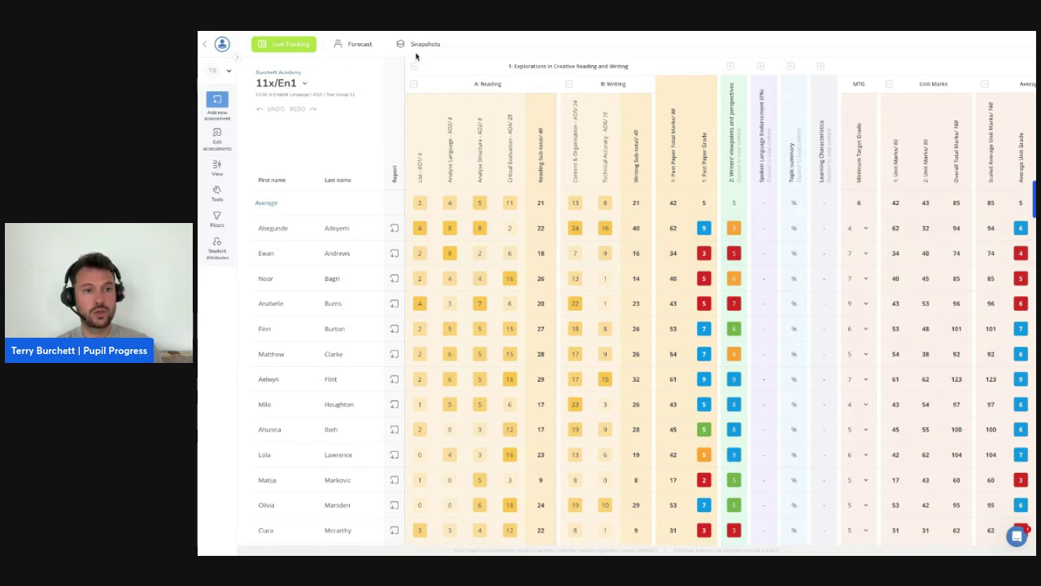
Go back to the Trackers overview, set the subject area to Maths and open live tracking for class 11D/Ma1
left_click(218, 56)
left_click(492, 149)
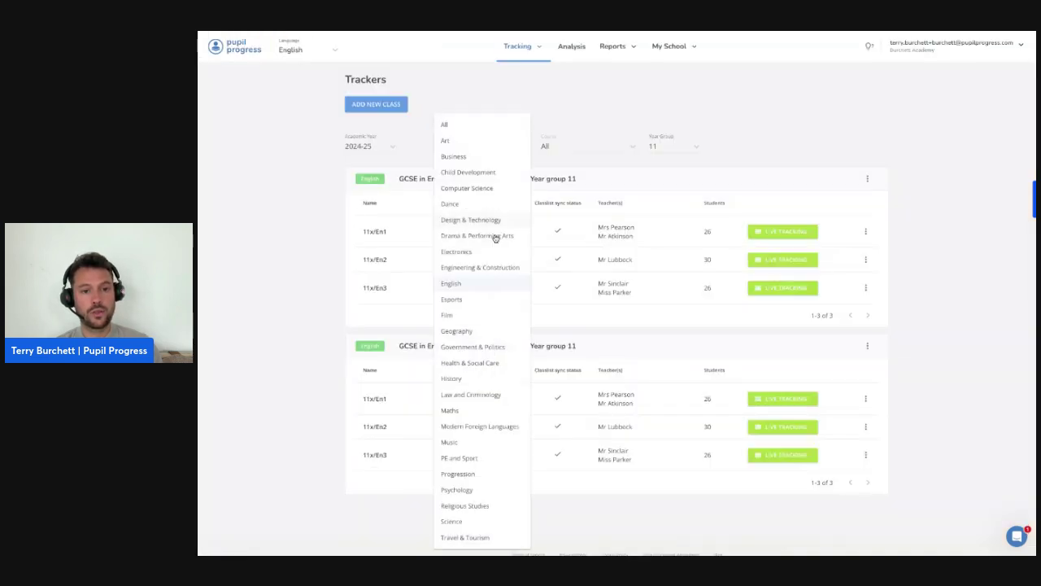
left_click(483, 412)
left_click(658, 146)
left_click(781, 153)
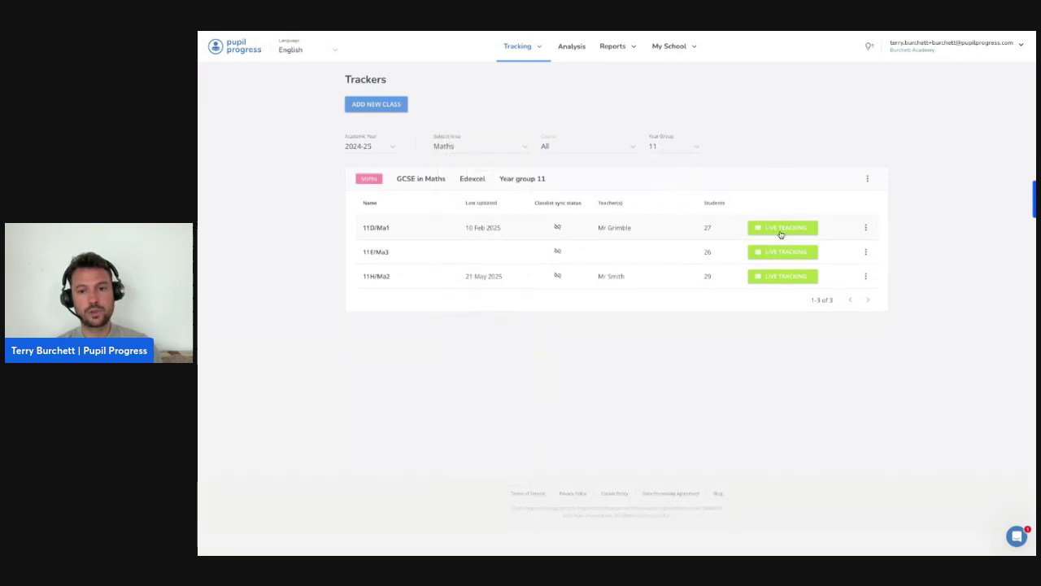
left_click(783, 232)
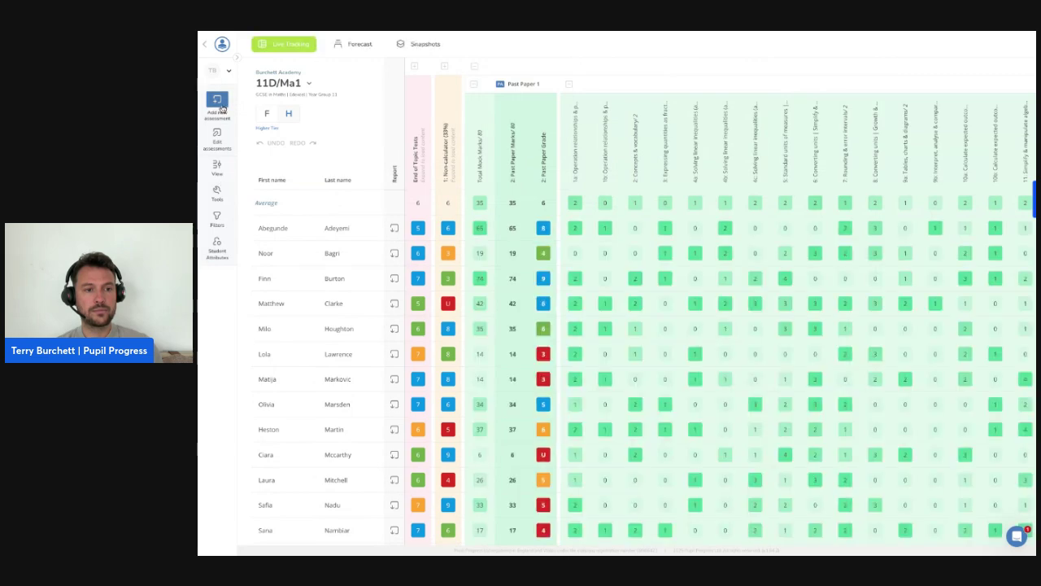
Add a copy of the published assessment 1: Non-calculator (33%) | June 2024 | F as a customised assessment that can be modified
left_click(217, 106)
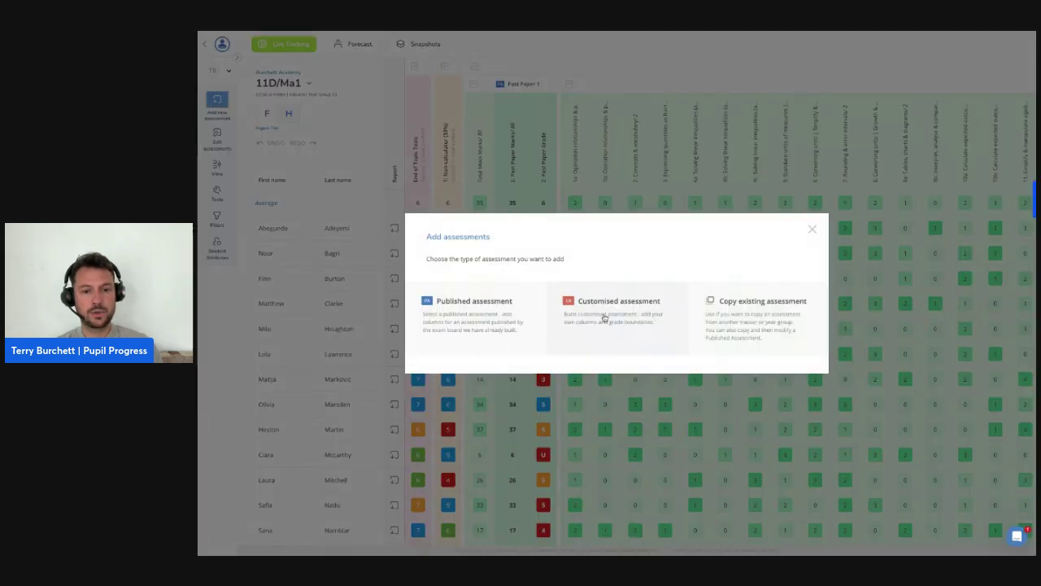
left_click(750, 324)
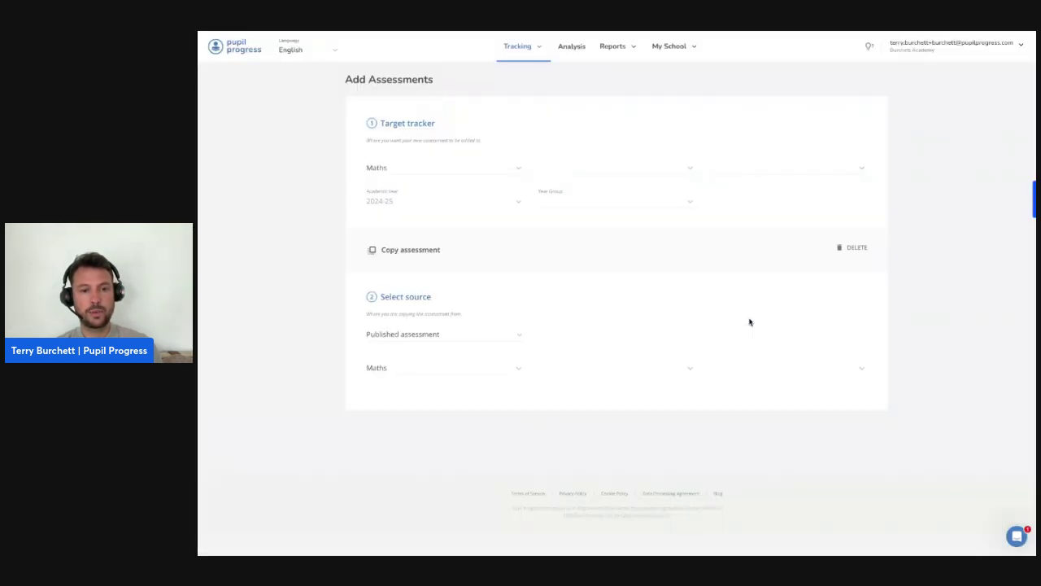
left_click(459, 394)
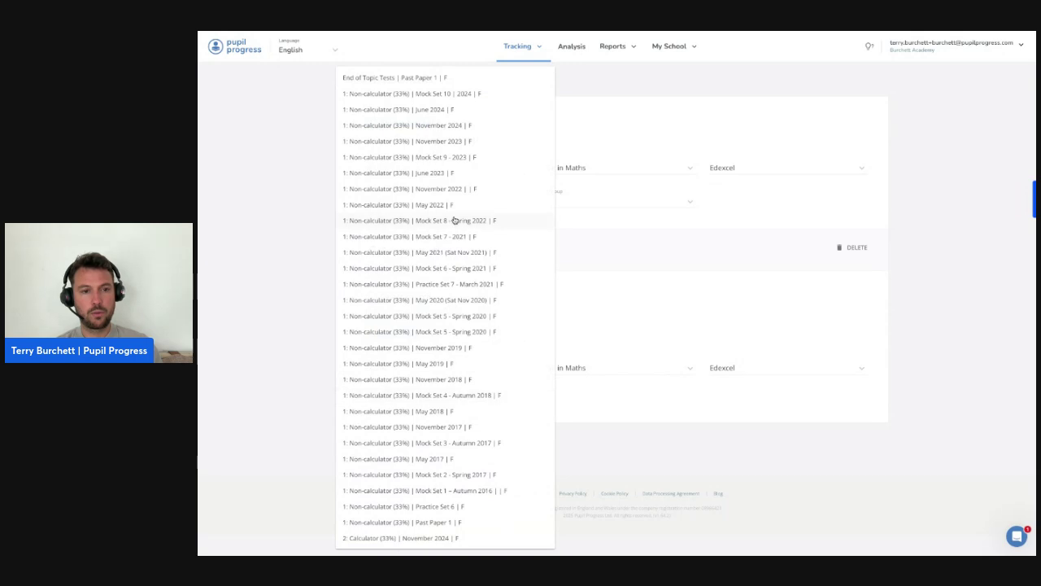
left_click(445, 115)
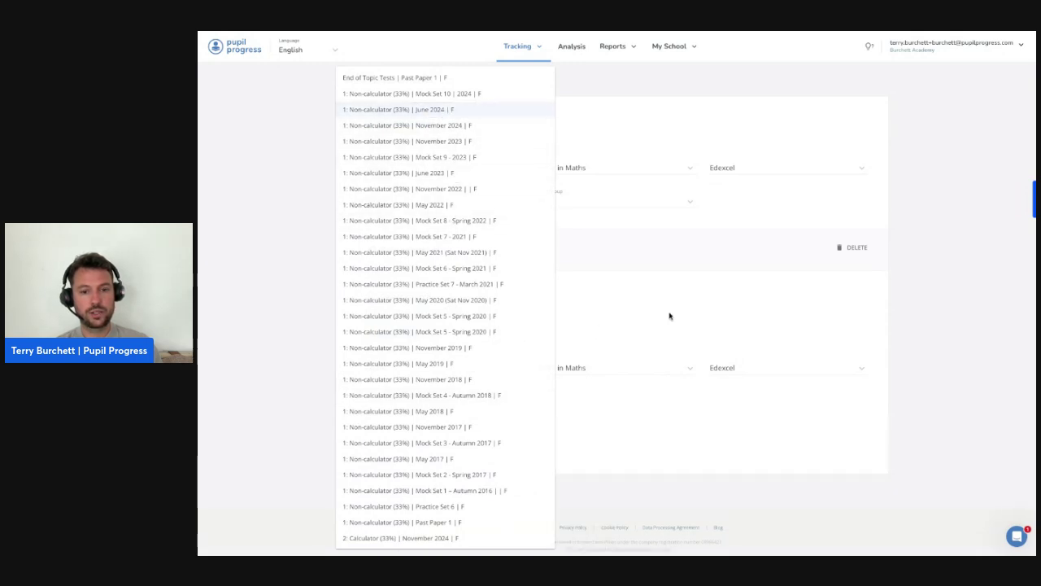
left_click(600, 356)
left_click(416, 430)
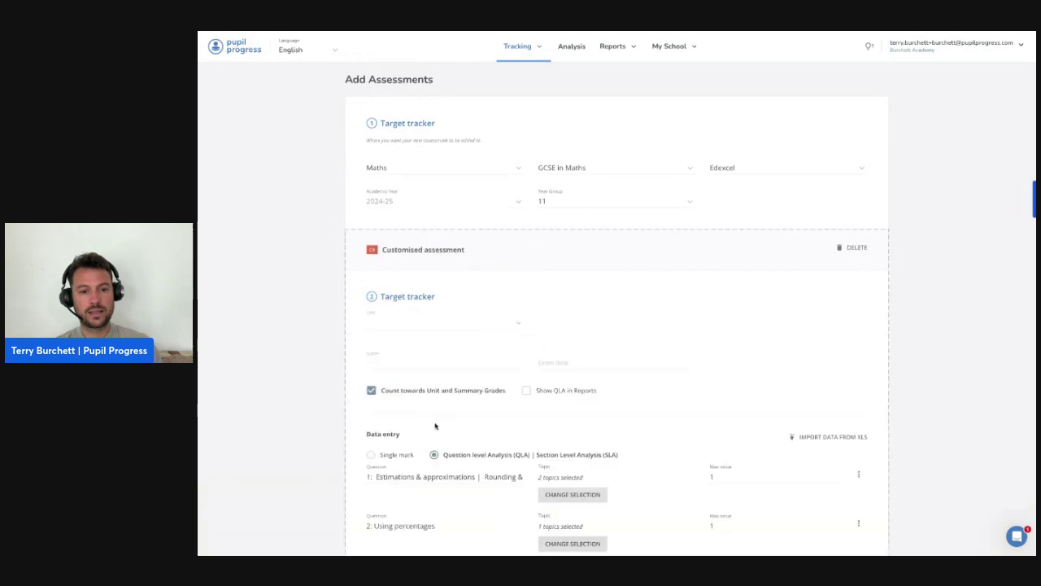
Look through the copied assessment's questions and max values, and open the topic selection of question 6
scroll(570, 349, "down", 2)
scroll(534, 355, "down", 2)
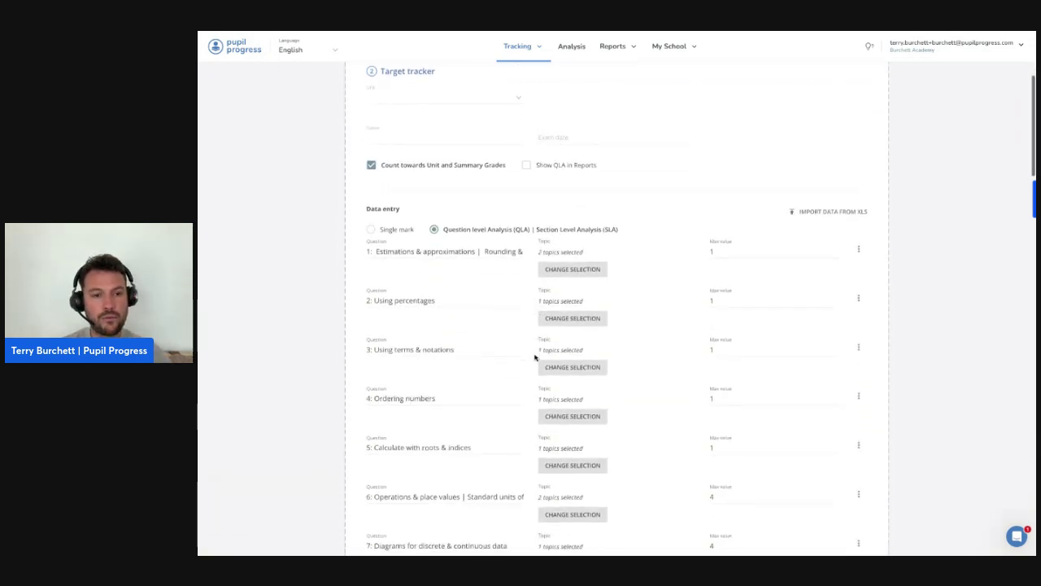
scroll(525, 334, "down", 3)
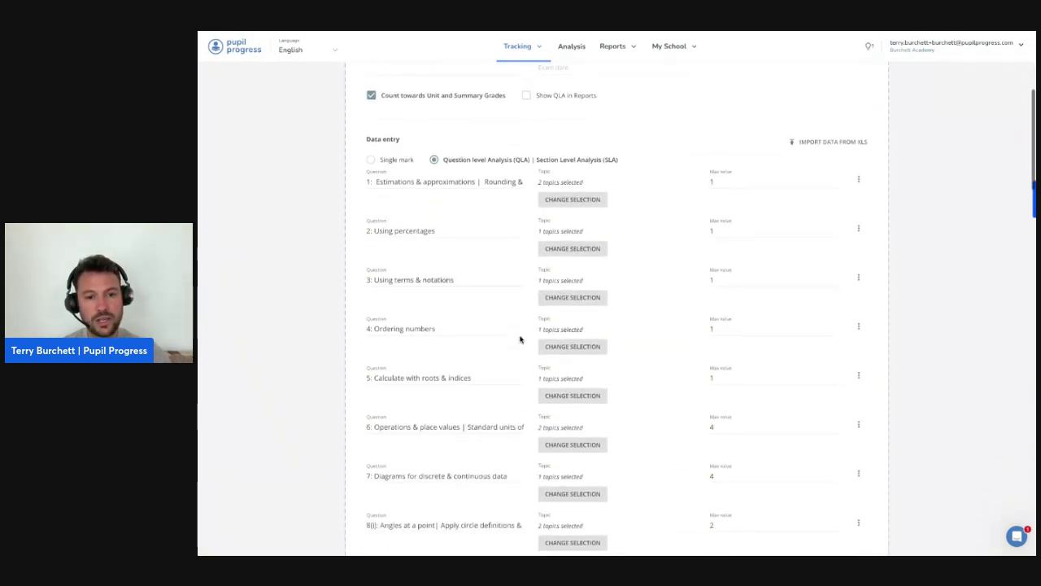
scroll(521, 340, "down", 2)
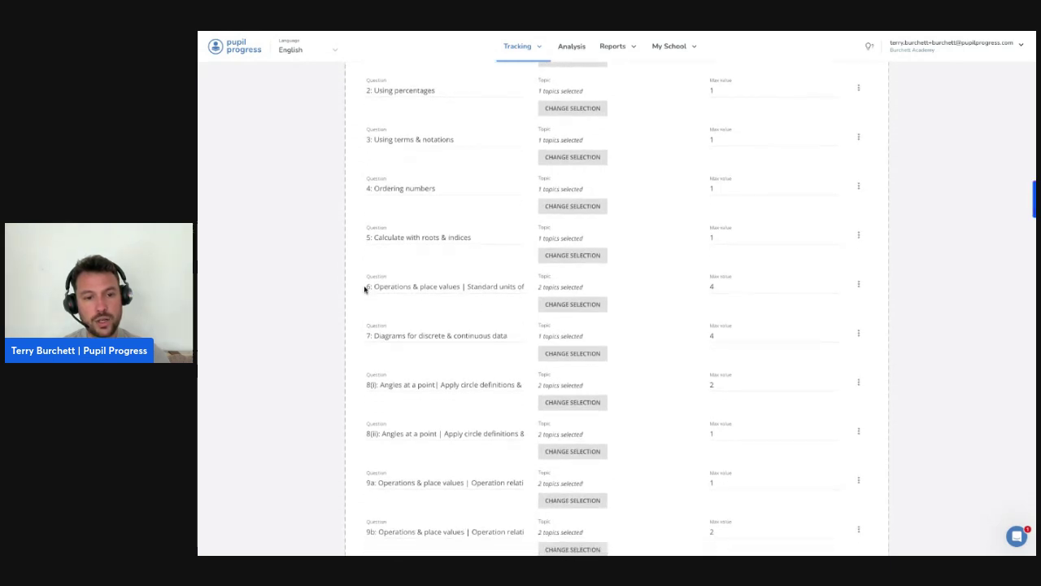
left_click(552, 304)
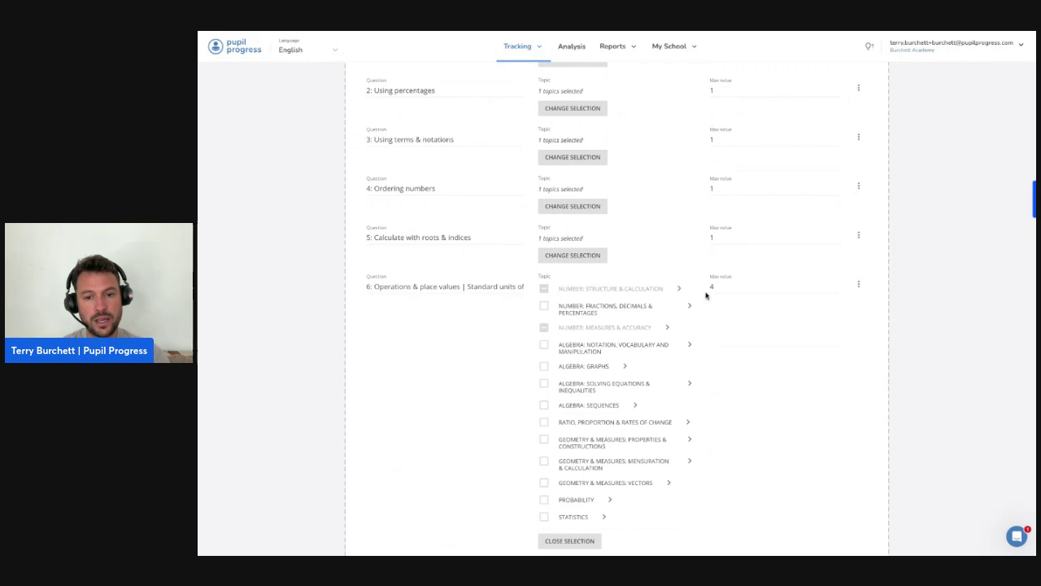
scroll(744, 370, "down", 6)
scroll(789, 383, "down", 12)
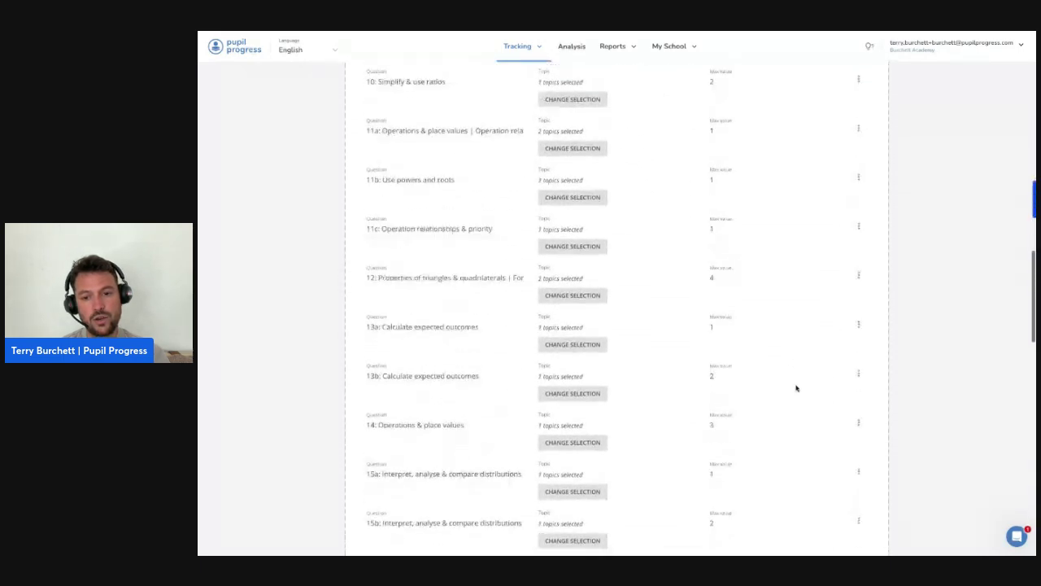
scroll(787, 376, "up", 13)
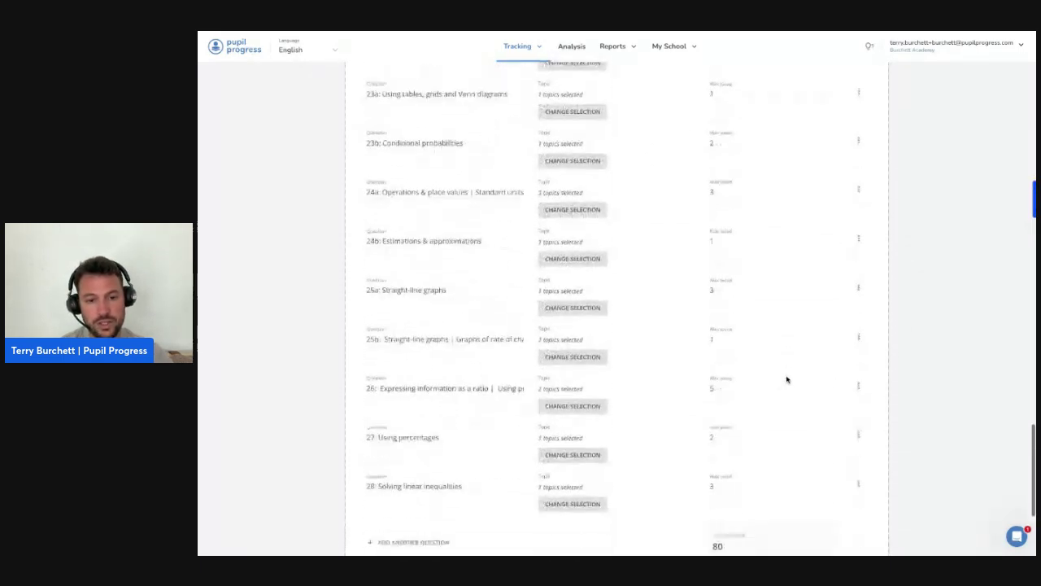
scroll(798, 378, "down", 18)
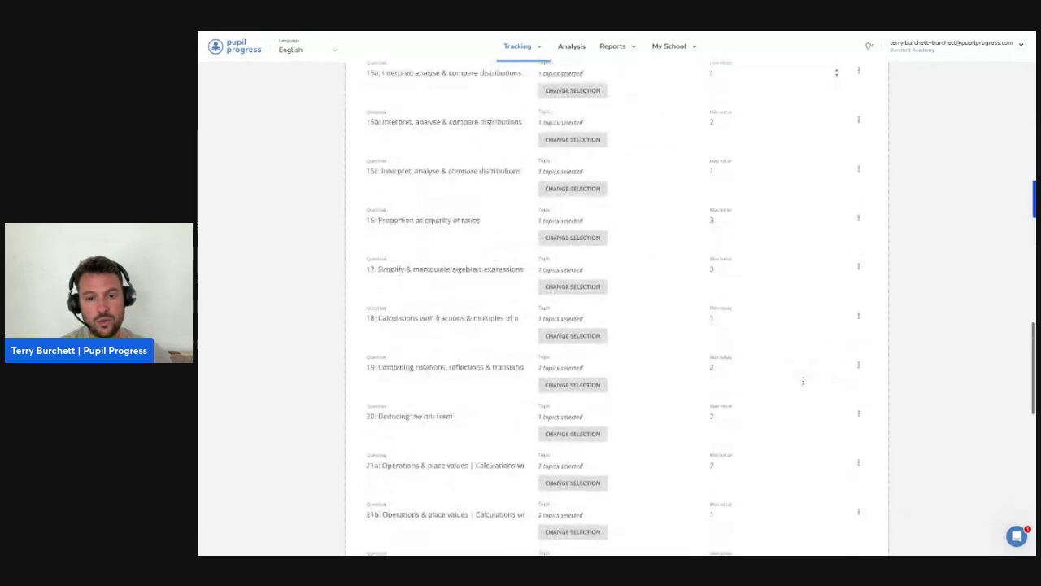
Delete questions 28, 26 and 25a from the copied assessment
left_click(857, 275)
left_click(850, 287)
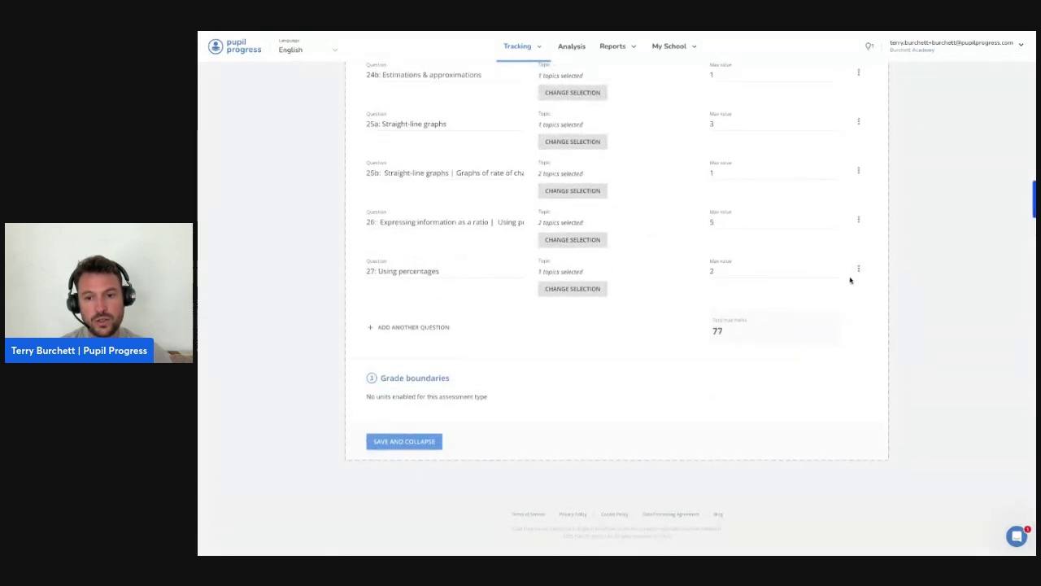
left_click(859, 220)
left_click(851, 244)
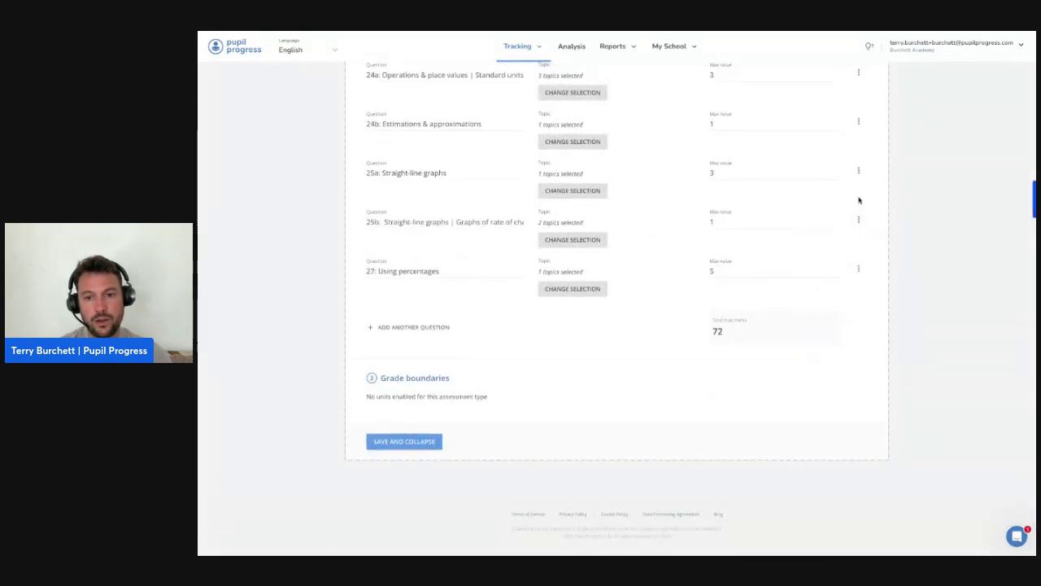
left_click(858, 170)
left_click(838, 188)
Delete the copied assessment and add a blank customised assessment in its place
scroll(843, 177, "up", 20)
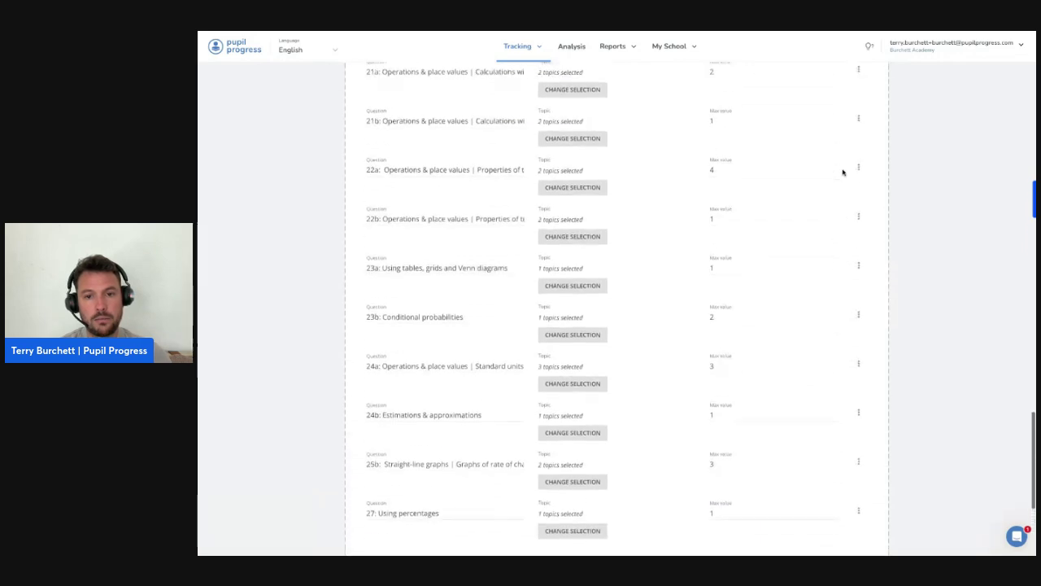
scroll(843, 173, "up", 10)
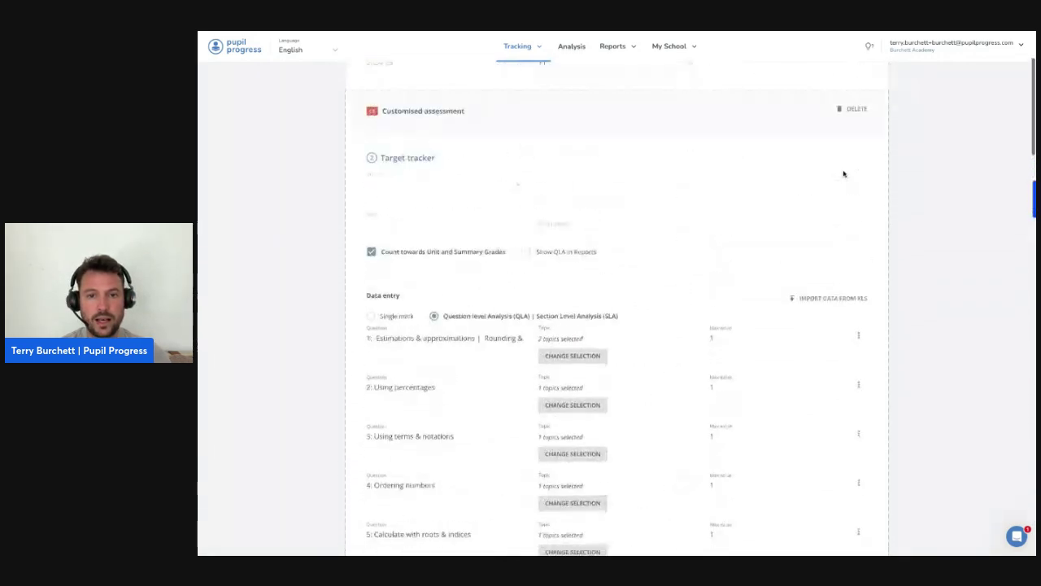
left_click(861, 249)
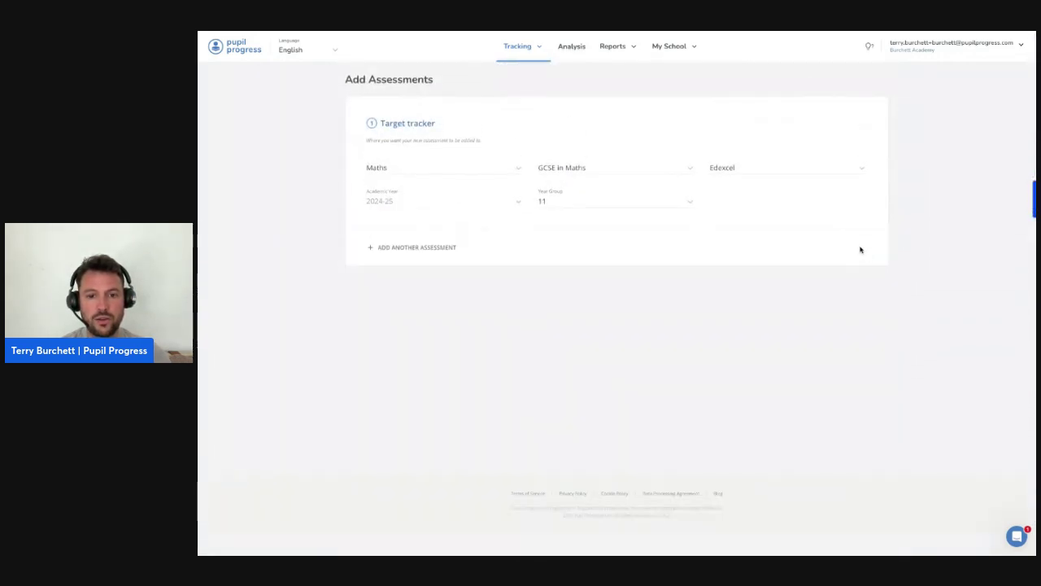
left_click(402, 247)
left_click(613, 313)
scroll(488, 333, "down", 2)
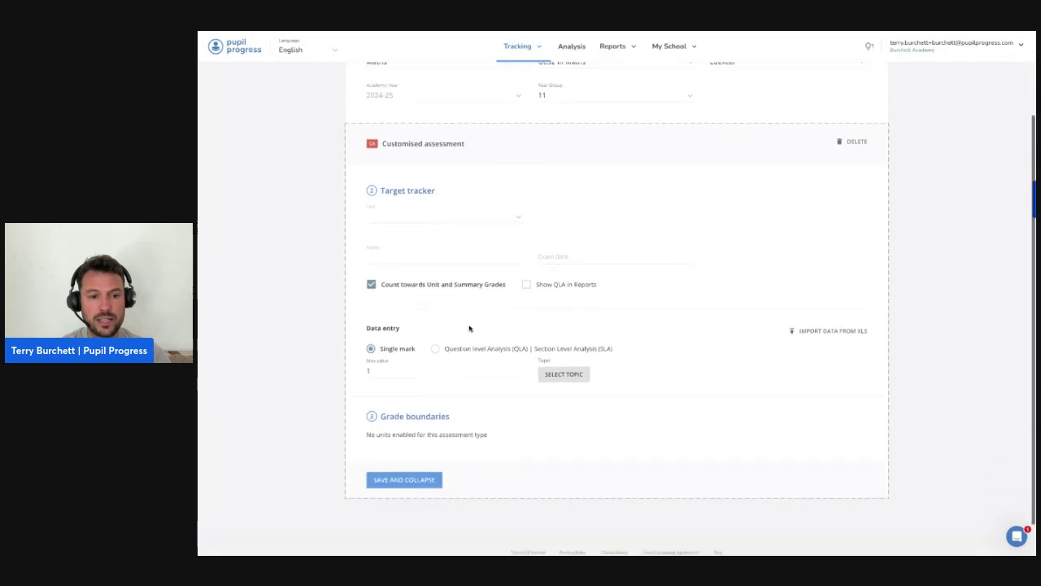
Set the assessment's unit to 1: Non-calculator (33%), name it Adapted Mock and enable Show QLA in Reports
left_click(437, 179)
left_click(435, 213)
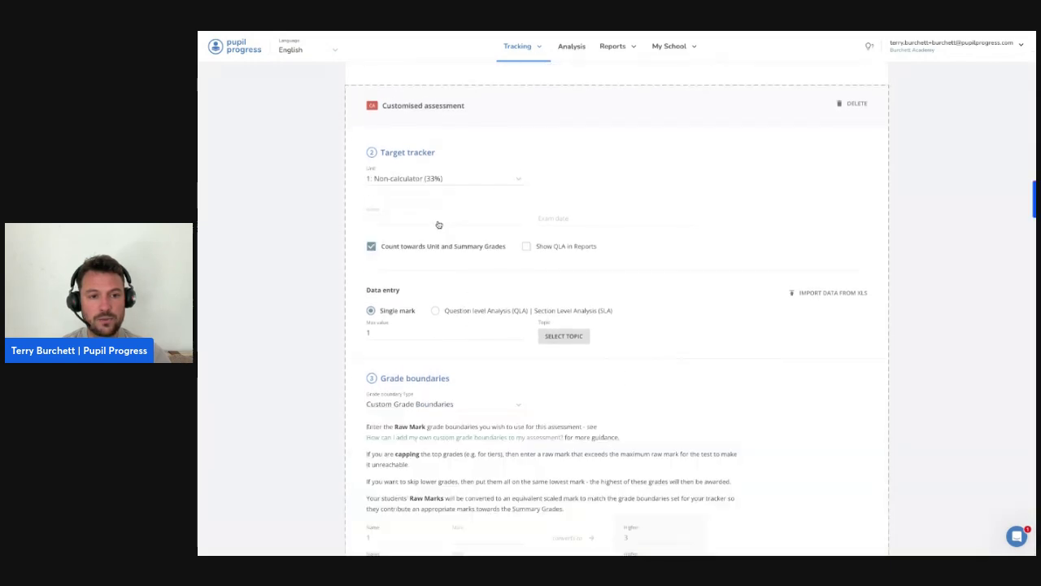
left_click(430, 219)
type("Adapted Mock")
scroll(496, 285, "down", 1)
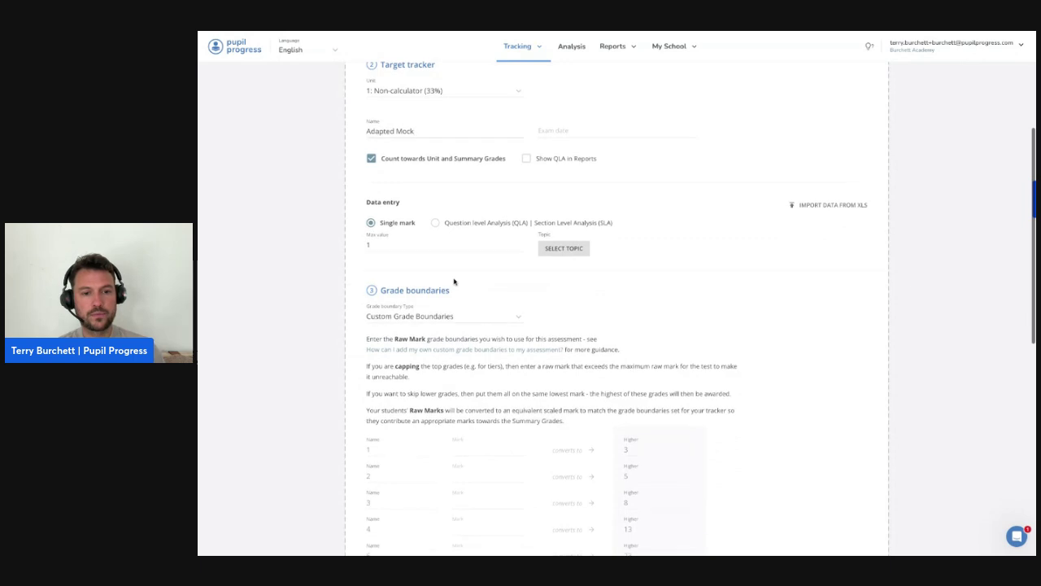
left_click(526, 160)
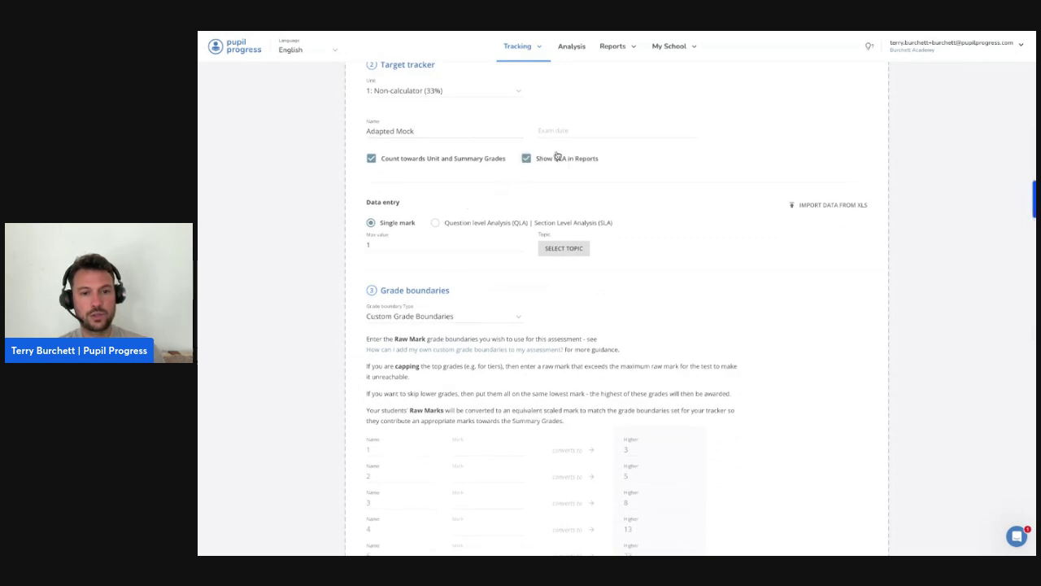
Switch data entry to Question Level Analysis and name the first question Q1 | Fractions
left_click(437, 224)
left_click_drag(429, 245, 354, 248)
type("Q")
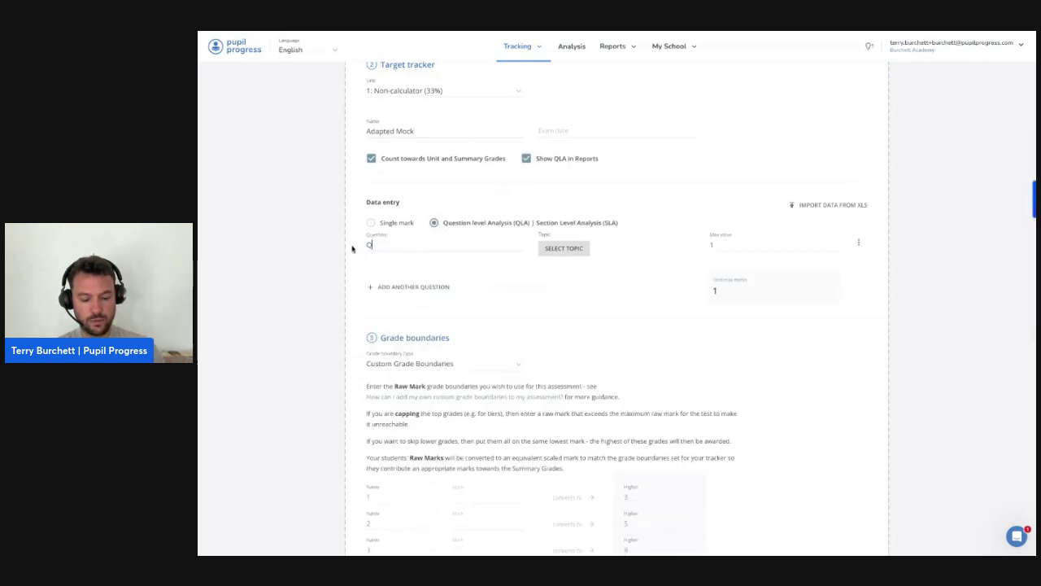
type("1 | Fractions")
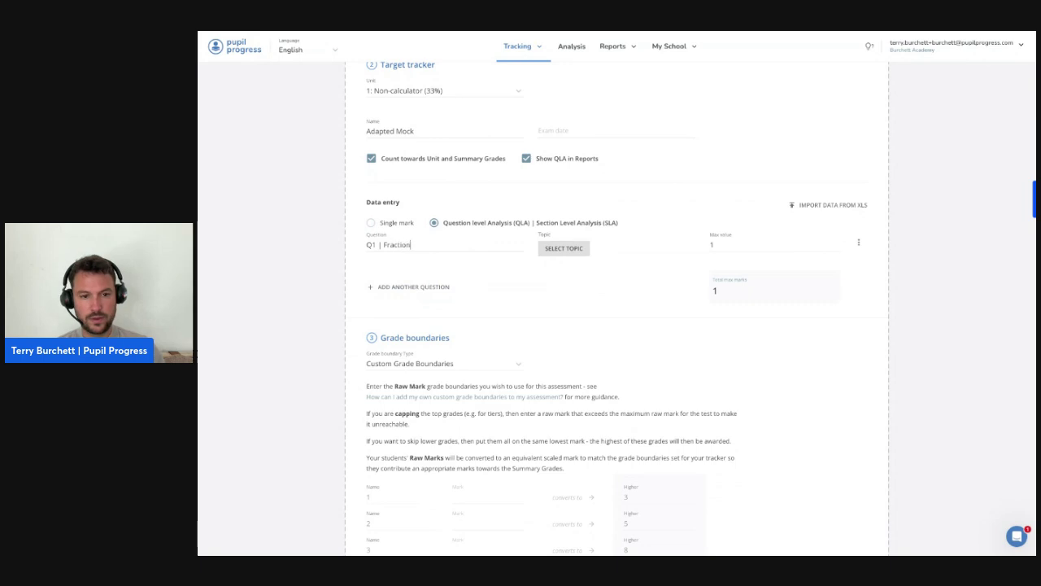
Assign the topic N11 - Fractions in Ratio Problems to the Q1 question and set its max value to 10
left_click(574, 255)
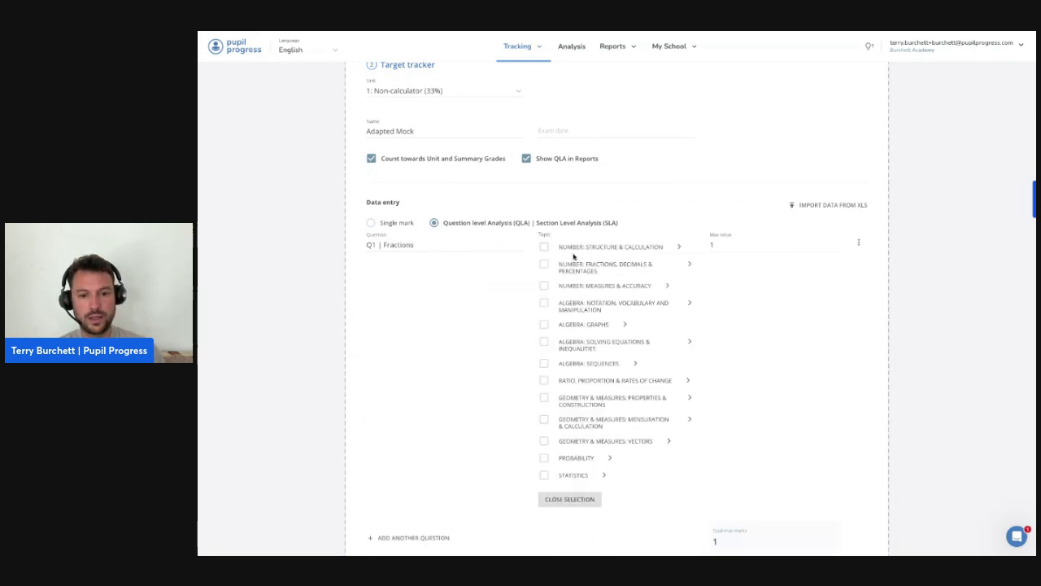
left_click(689, 264)
left_click(544, 264)
left_click(562, 307)
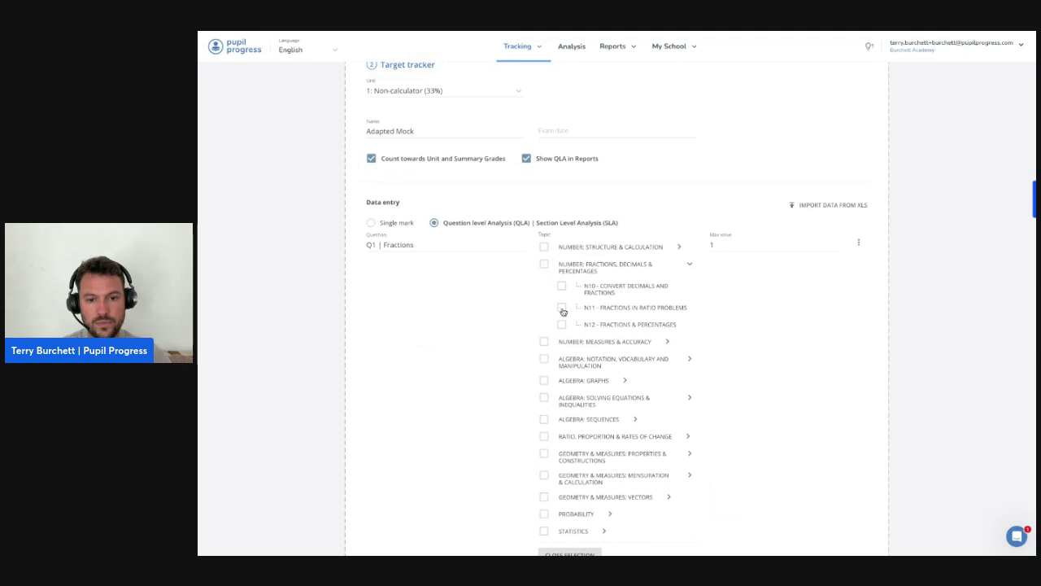
left_click(738, 245)
type("10")
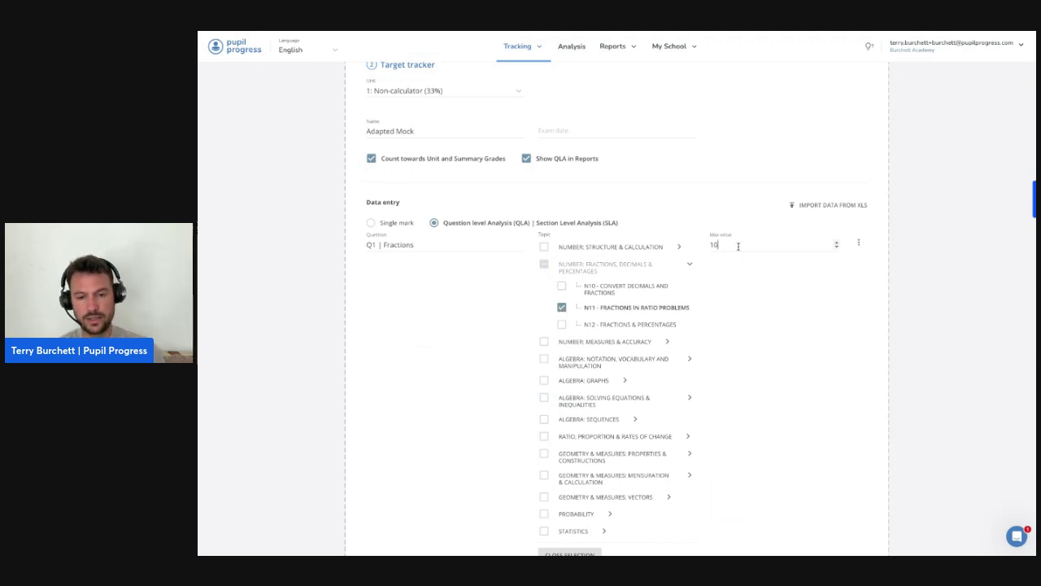
Check the grade boundary type options, and return to the Trackers overview without saving the assessment
scroll(777, 350, "down", 6)
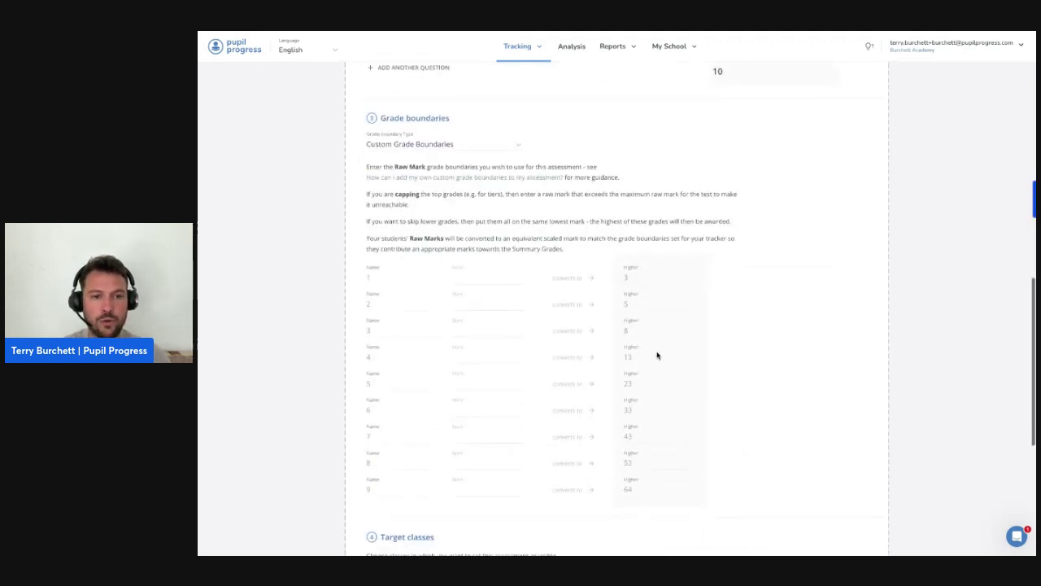
left_click(486, 149)
left_click(703, 169)
scroll(605, 152, "up", 10)
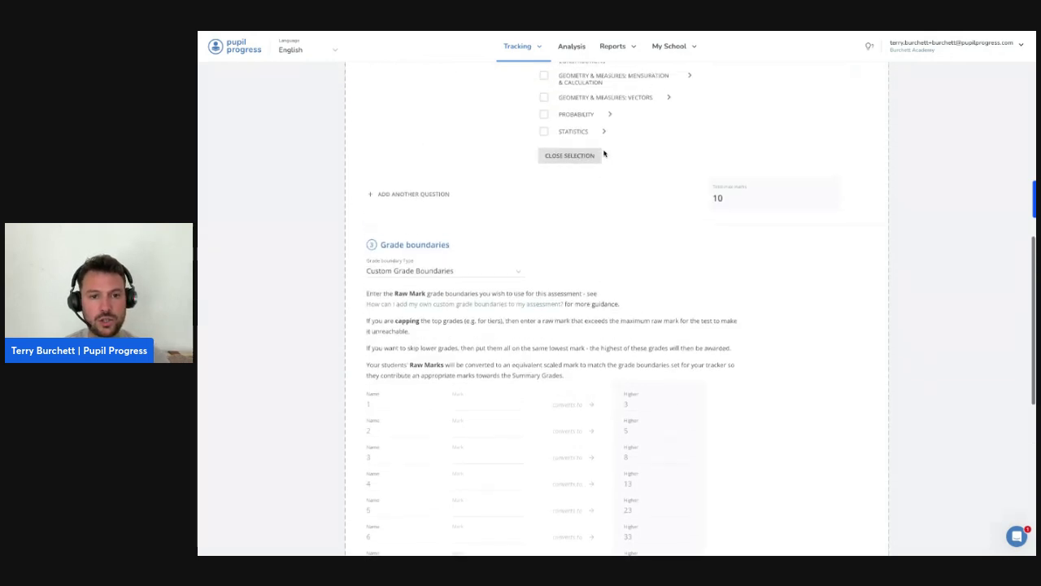
mouse_move(527, 59)
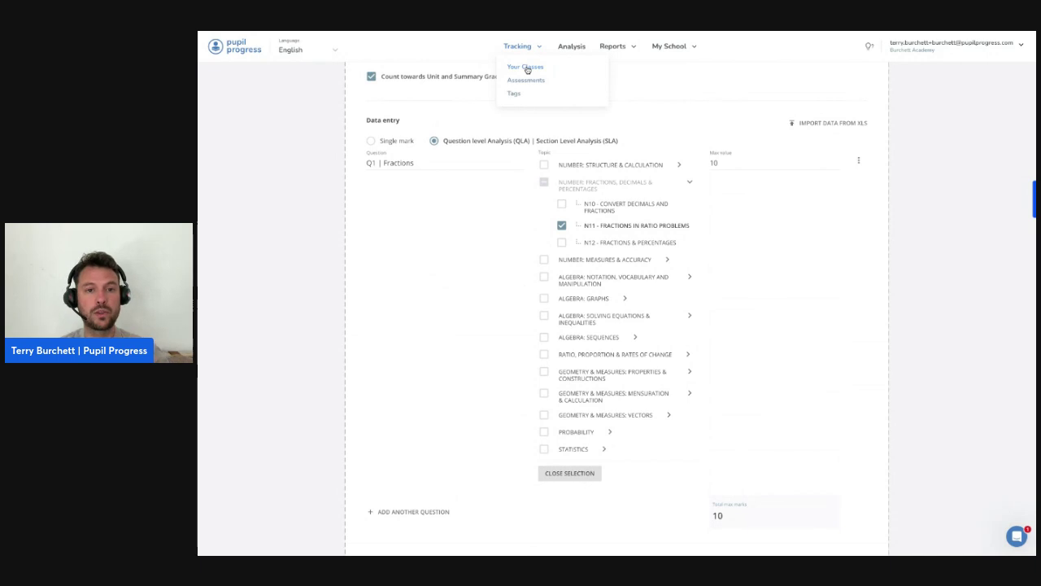
left_click(527, 67)
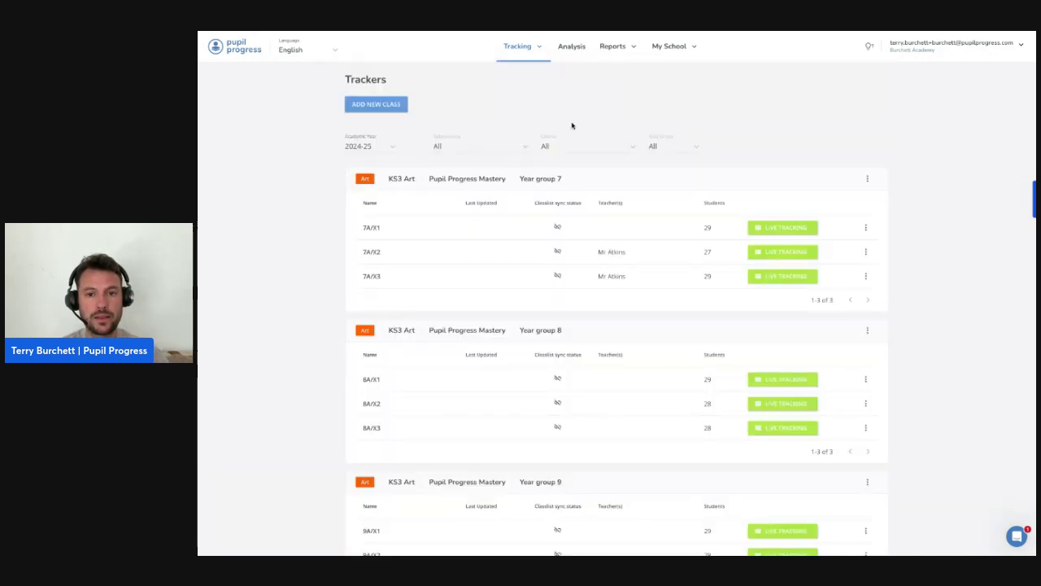